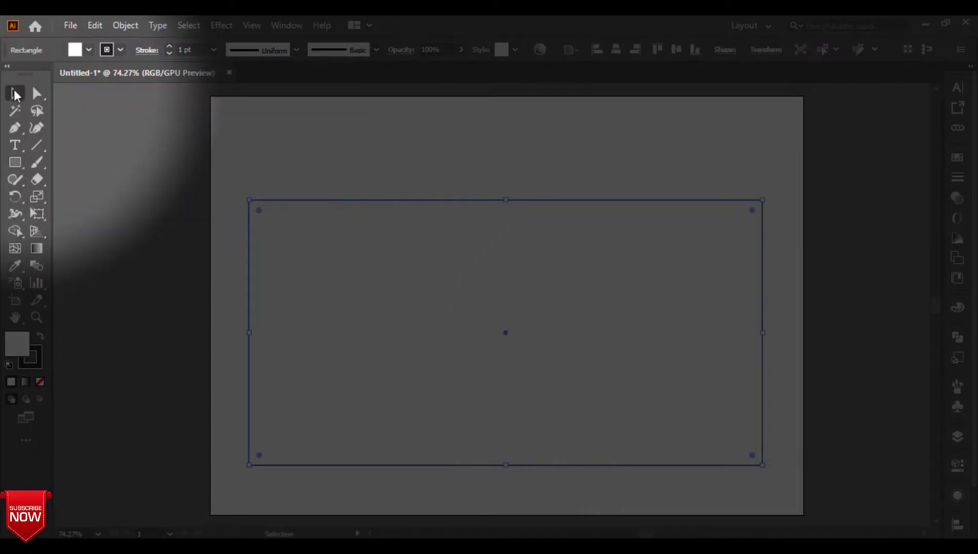
- Center the rectangle horizontally and vertically on the artboard
left_click(695, 49)
key("ctrl+z")
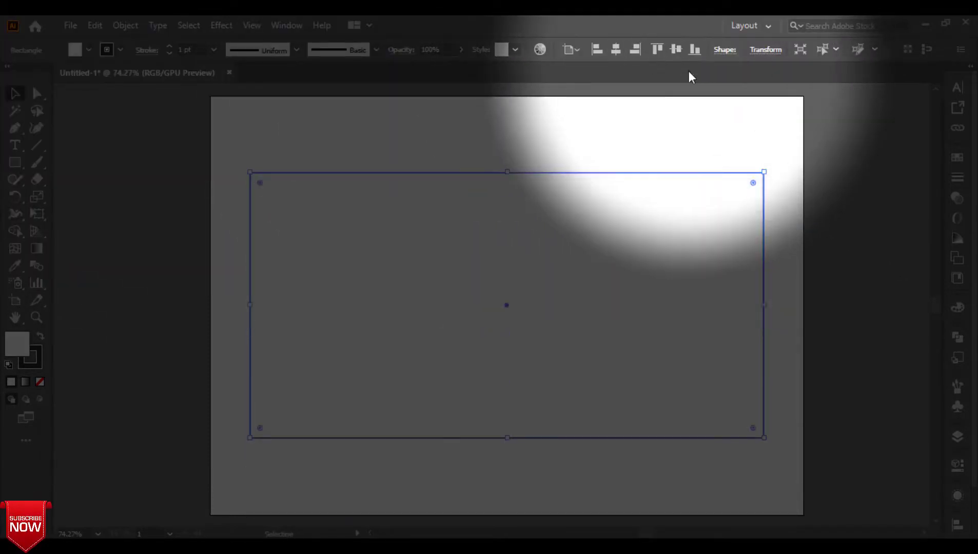
left_click(665, 104)
left_click_drag(543, 153, 469, 249)
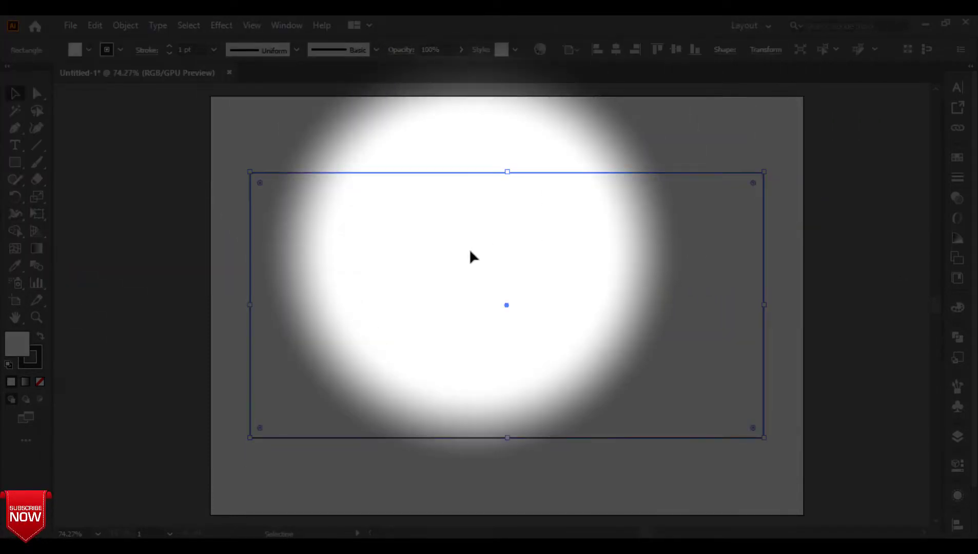
- Fill the large rectangle with red ff3d40 and remove its stroke
double_click(17, 344)
left_click_drag(331, 320, 346, 327)
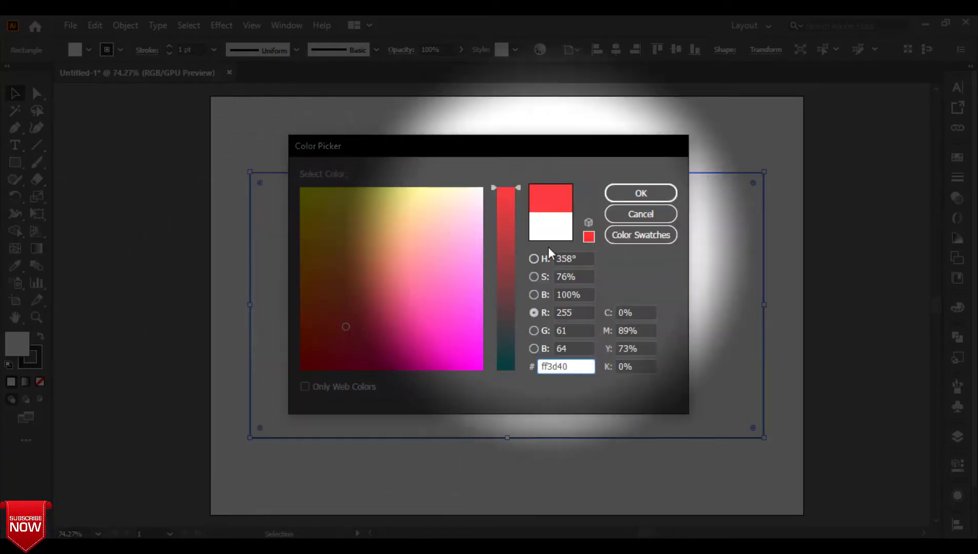
left_click(641, 194)
left_click(37, 363)
left_click(40, 381)
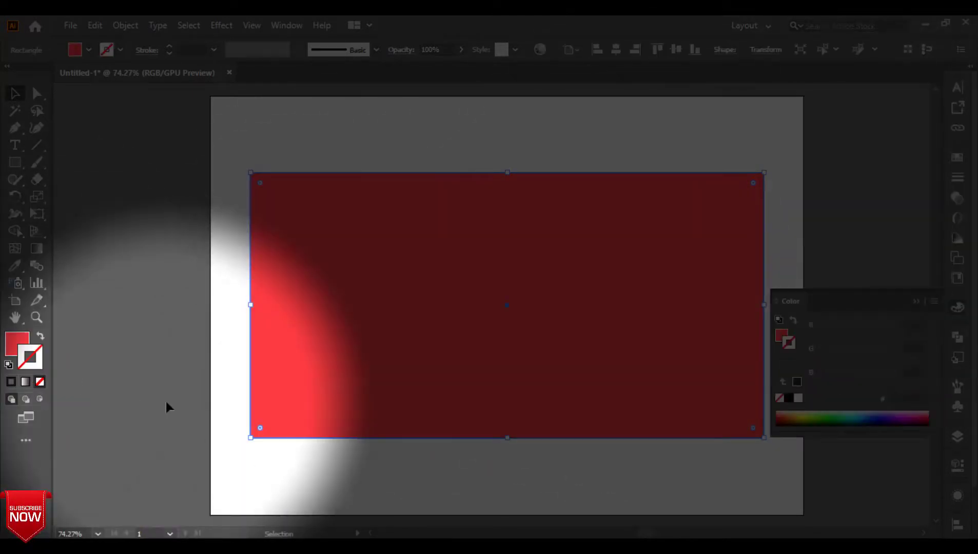
left_click(354, 472)
left_click(958, 307)
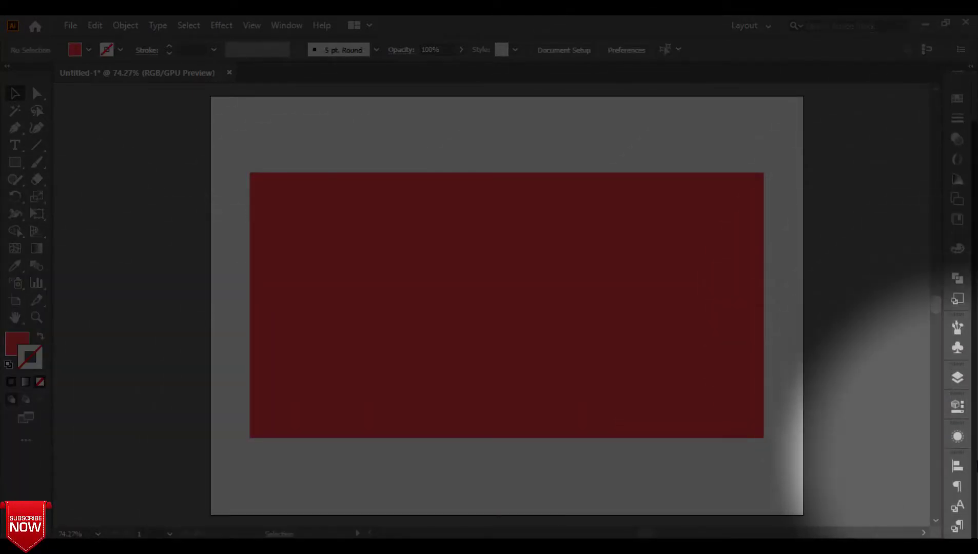
- Lock and hide the layer holding the red rectangle, and add a new layer above it
left_click_drag(958, 377, 888, 329)
left_click(892, 330)
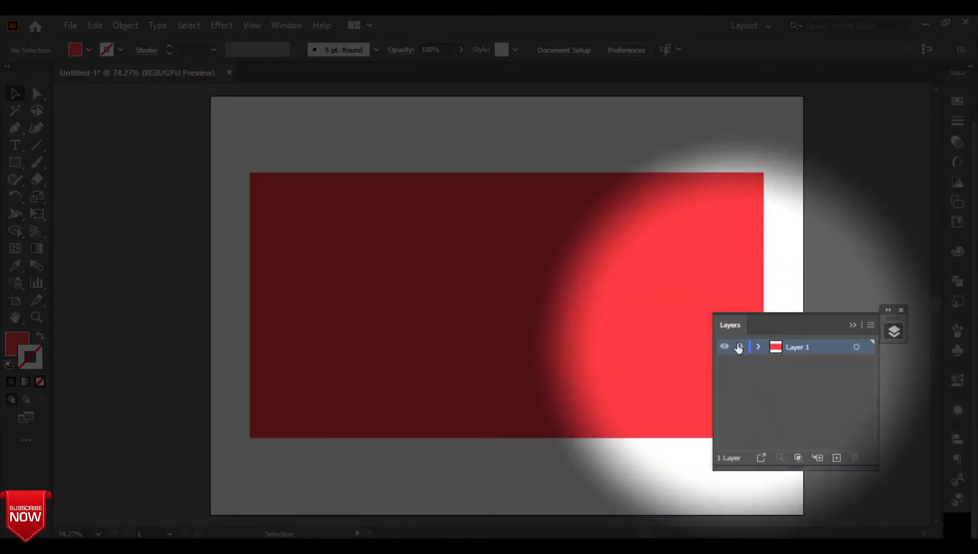
left_click(739, 347)
left_click(836, 458)
left_click(853, 325)
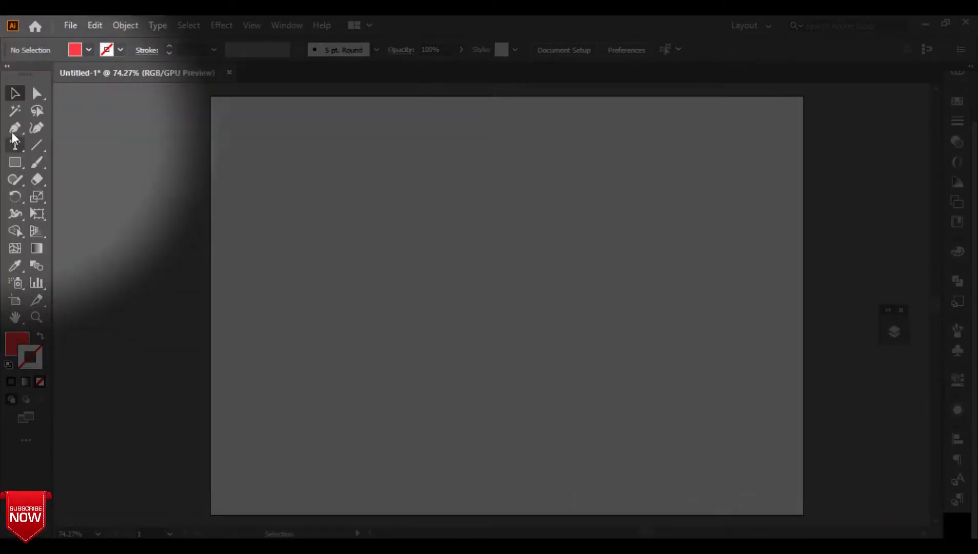
- Draw a small red square near the artboard's upper-left corner and repeat it sideways to form a row of four
left_click(14, 163)
left_click_drag(241, 163, 263, 185)
key("v")
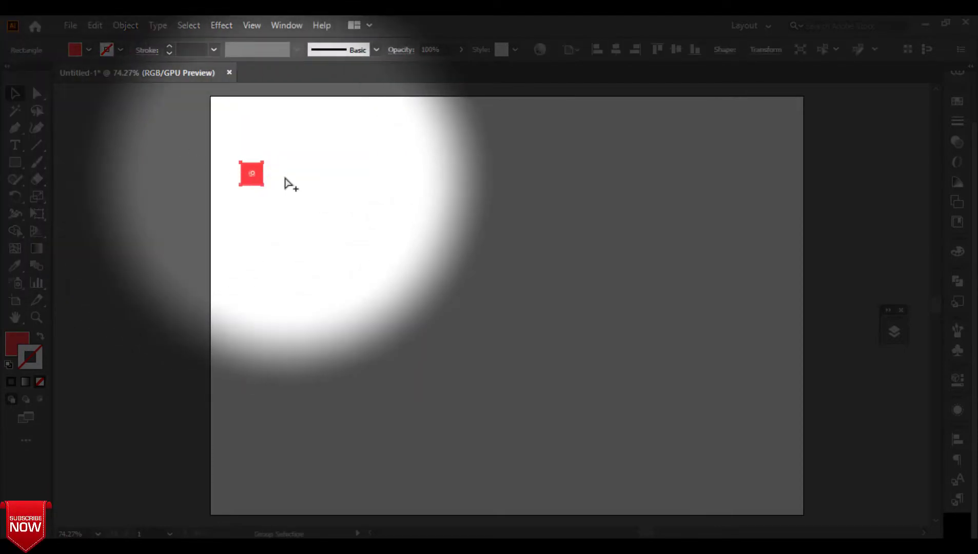
left_click_drag(259, 183, 286, 184)
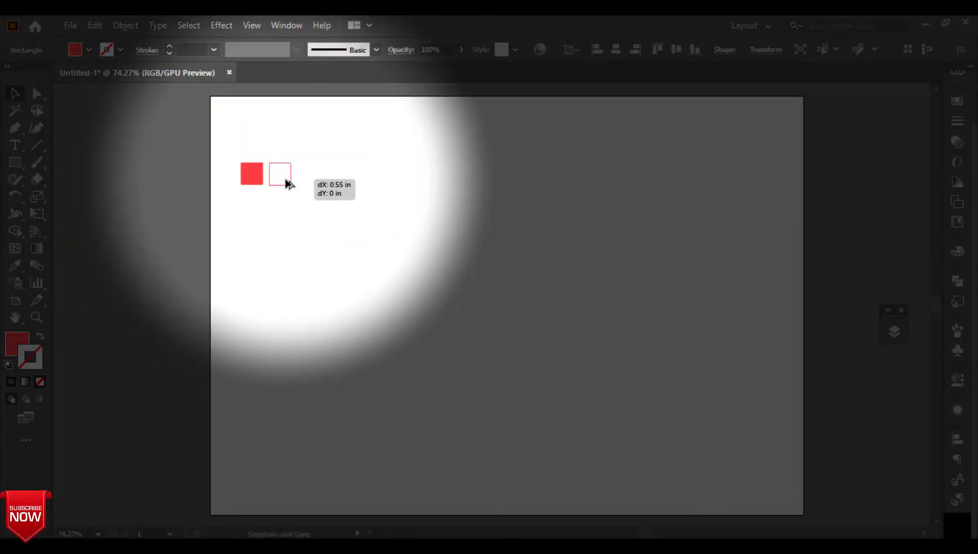
key("ctrl+d")
key("ctrl+d")
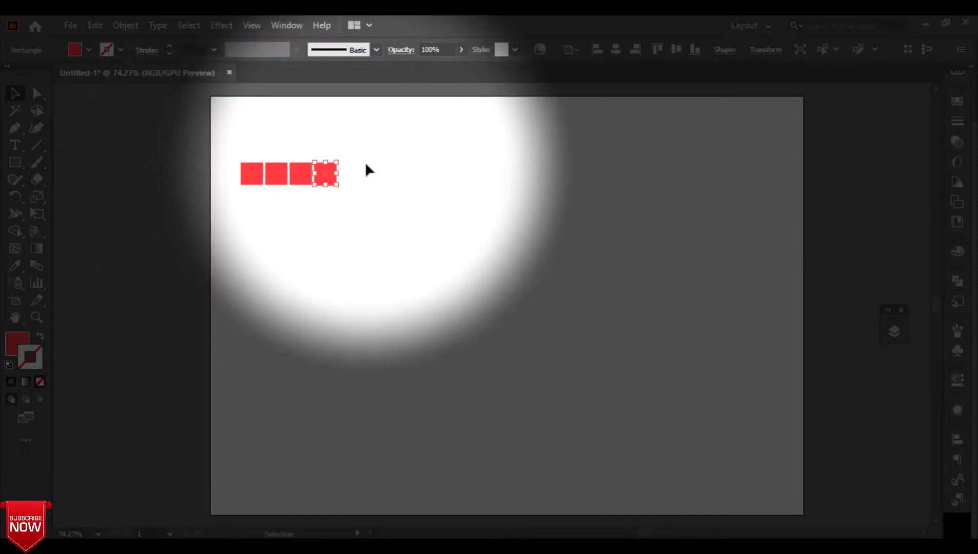
- Copy the row of squares downward to build a four-by-four grid, and delete its rightmost column
left_click(363, 144)
left_click_drag(363, 144, 217, 206)
left_click_drag(283, 182, 282, 203)
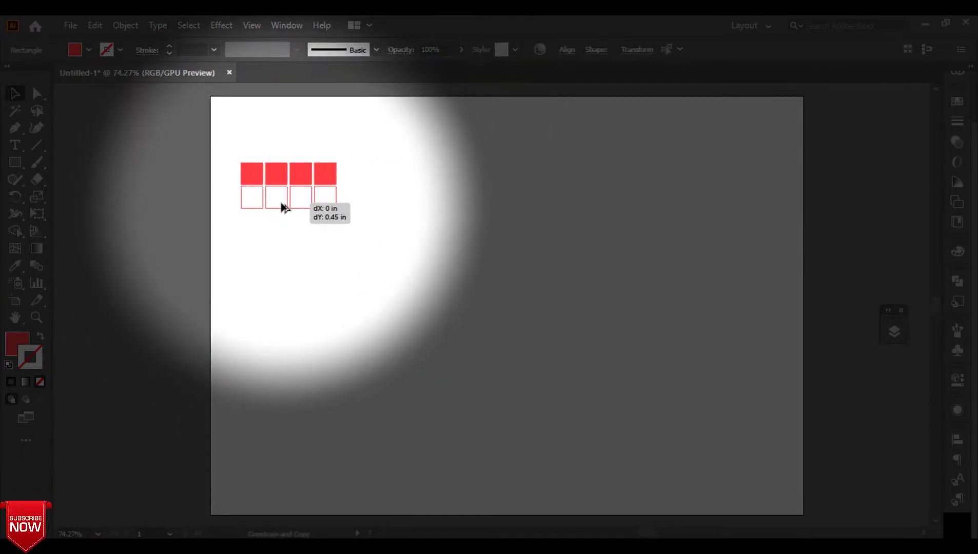
left_click_drag(287, 210, 287, 210)
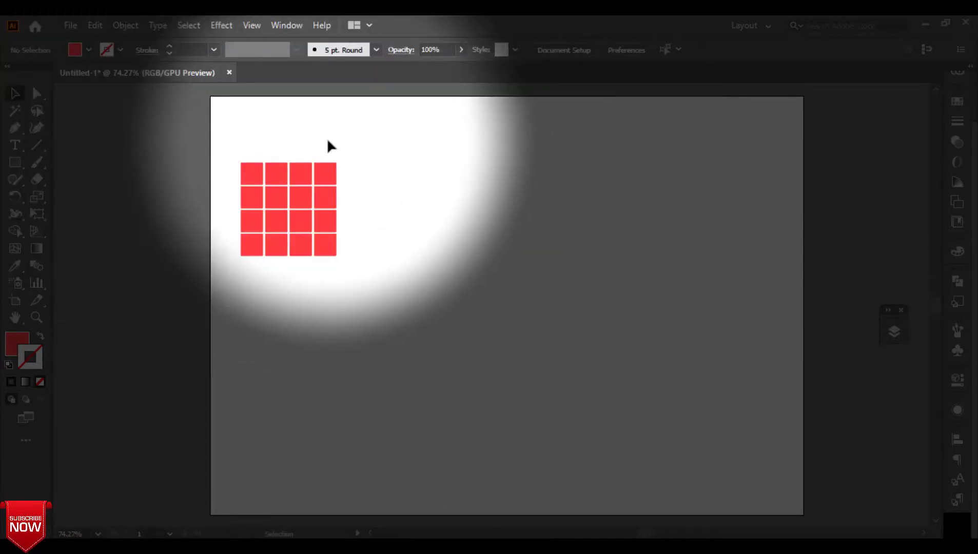
left_click_drag(327, 146, 334, 275)
key("Delete")
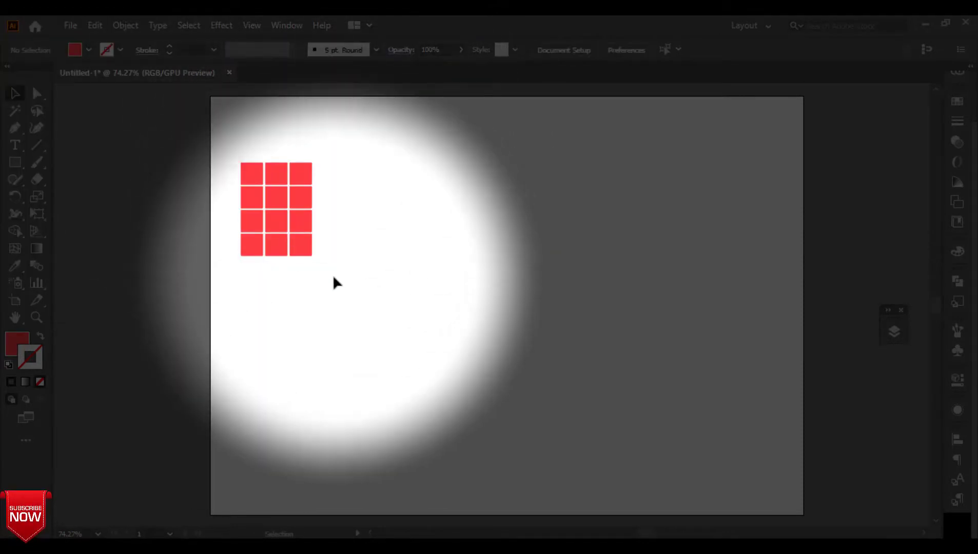
- Duplicate the three-by-four grid into a row of three evenly spaced grids and copy that row below
left_click_drag(384, 138, 225, 276)
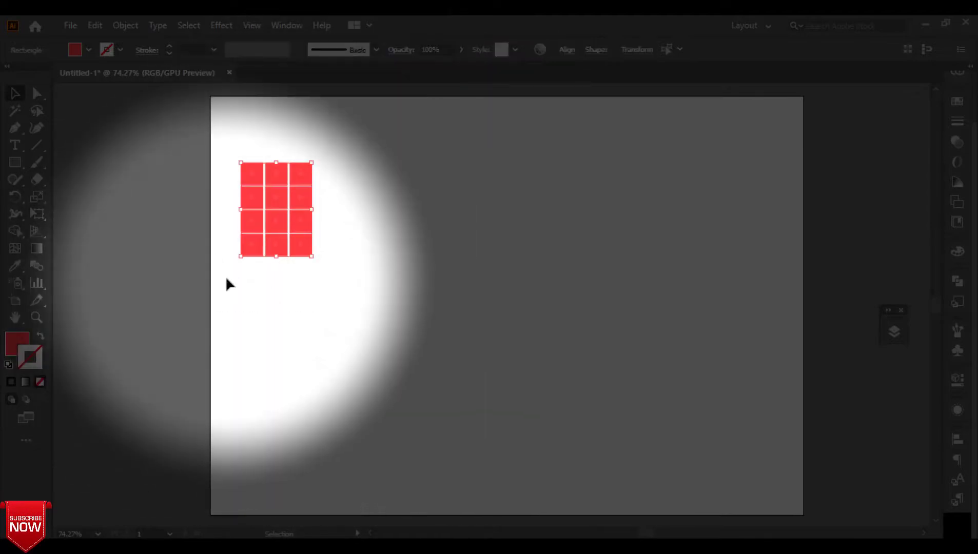
left_click_drag(302, 231, 395, 233)
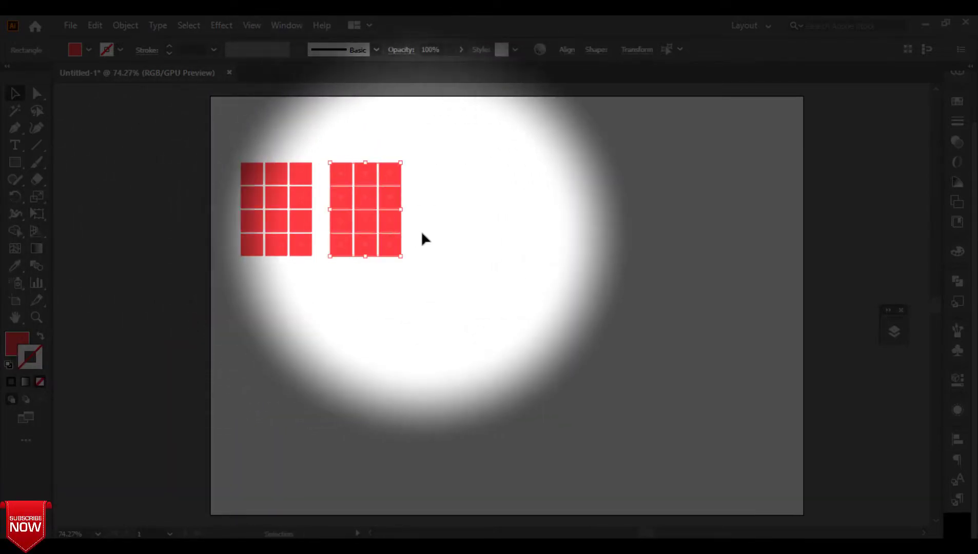
key("ctrl+d")
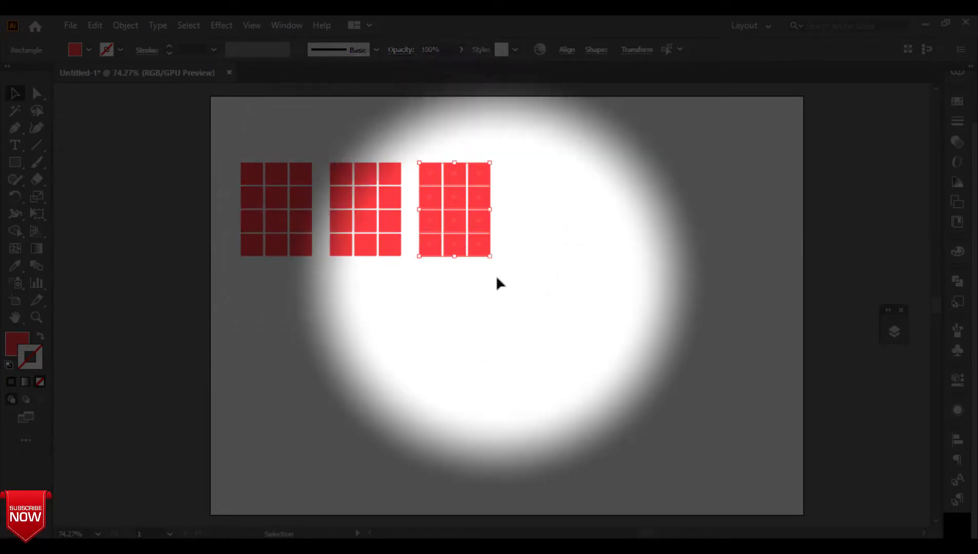
left_click_drag(520, 135, 234, 299)
left_click_drag(384, 232, 388, 358)
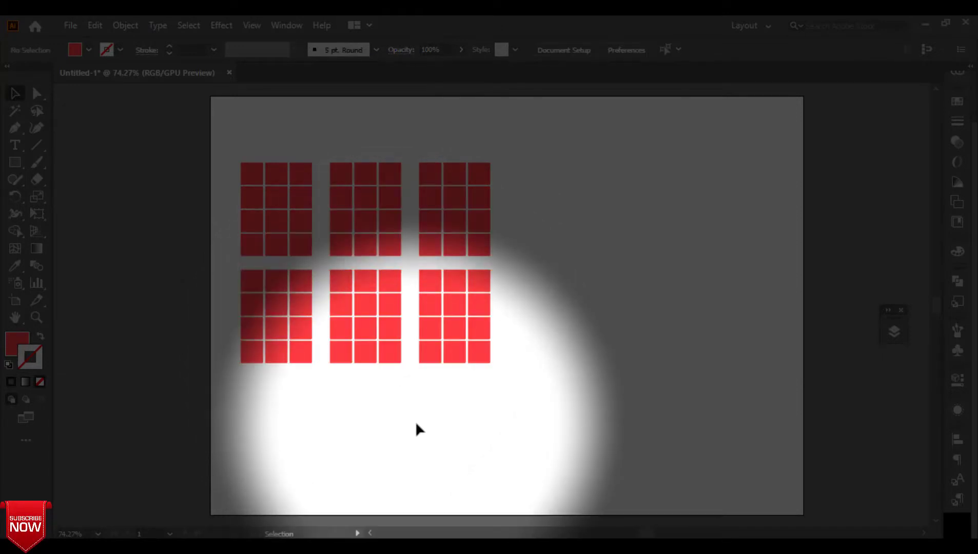
- Move all six grids of squares toward the middle of the artboard and show Layer 1 behind them
left_click_drag(410, 390, 441, 384)
left_click(894, 331)
left_click(725, 362)
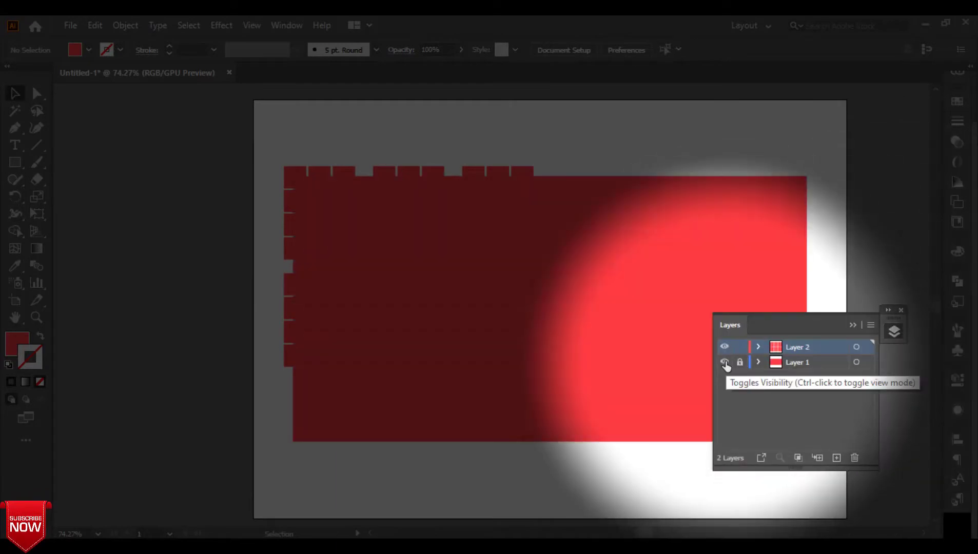
left_click(725, 362)
left_click_drag(615, 109, 221, 442)
mouse_move(416, 253)
left_mouse_down()
mouse_move(533, 287)
mouse_move(534, 307)
left_mouse_up()
left_click(725, 363)
- Reset the squares to the default fill and stroke, and fill them with blue 0f58d8
left_click(8, 365)
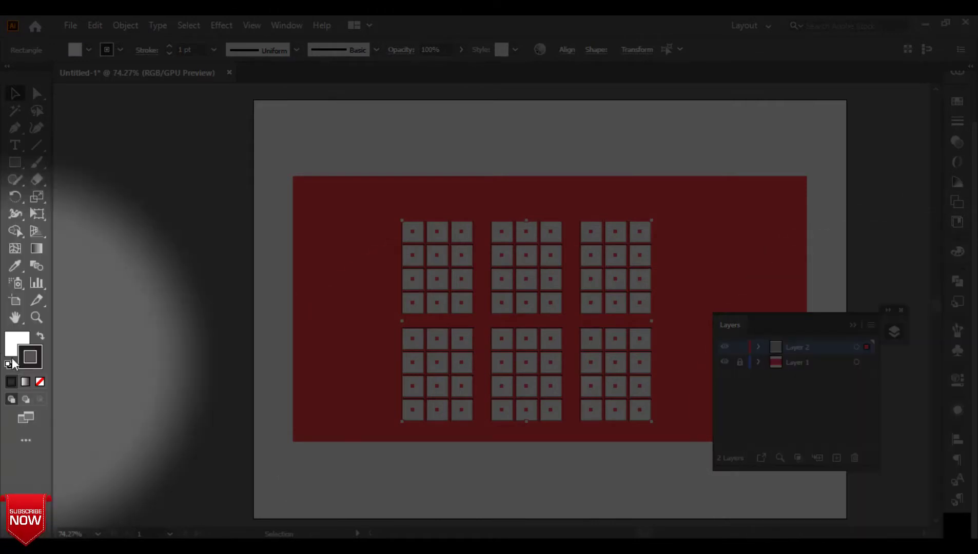
double_click(17, 342)
left_click_drag(506, 189, 507, 267)
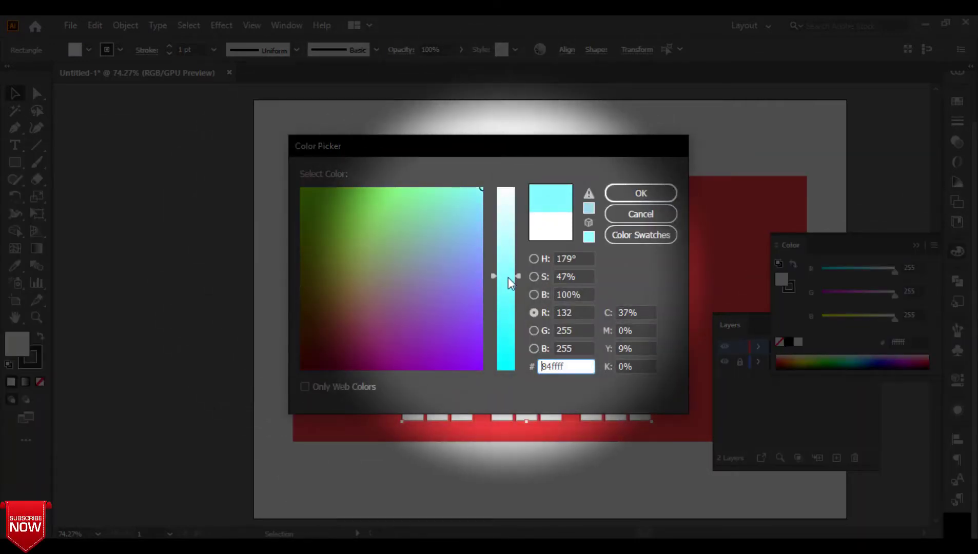
left_click_drag(479, 273, 436, 278)
left_click_drag(505, 278, 503, 358)
left_click_drag(436, 278, 454, 306)
key("Return")
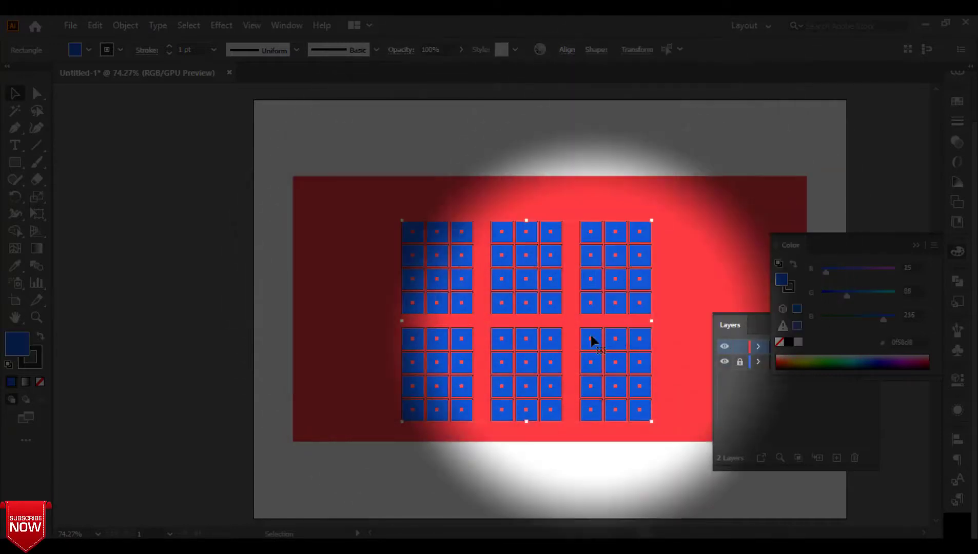
- Set the stroke weight of the blue squares to 4 pt and collapse the color settings
left_click(38, 355)
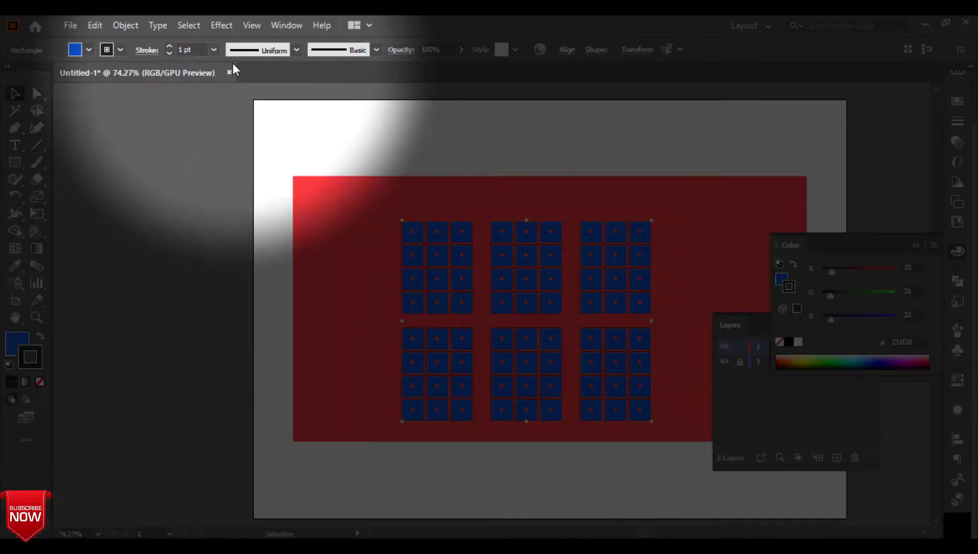
left_click(170, 47)
left_click(170, 47)
left_click(170, 47)
left_click(477, 322)
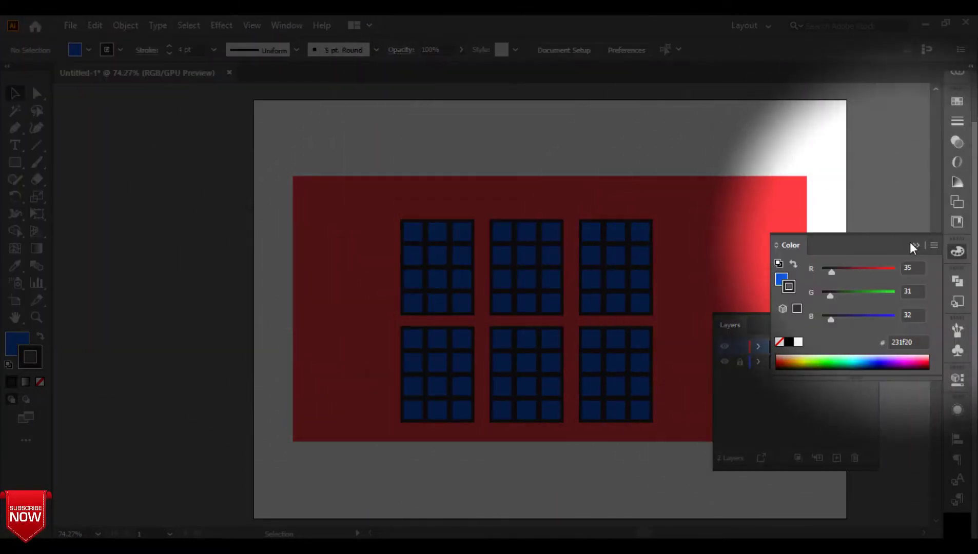
left_click(916, 245)
- Group all the blue window squares
key("ctrl+a")
right_click(546, 322)
left_click(612, 113)
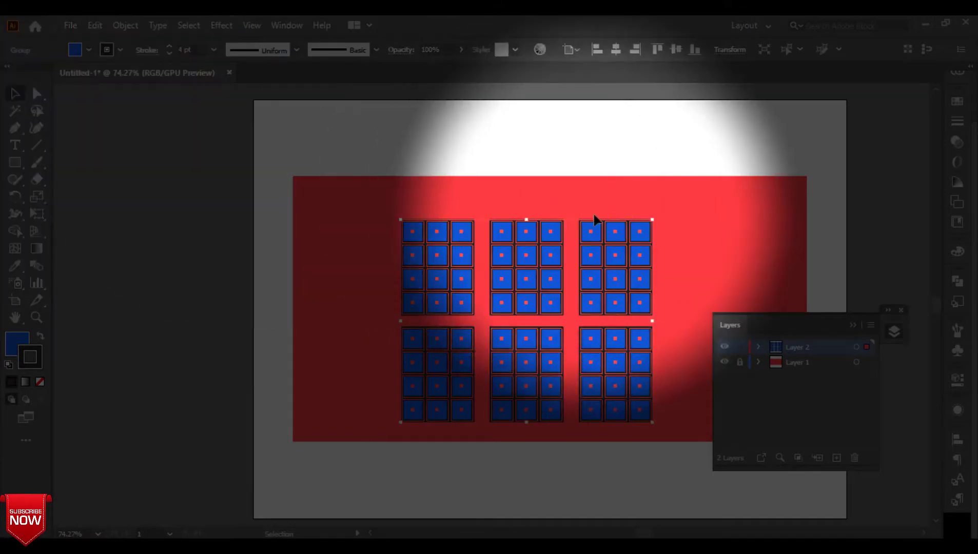
- Resize and reposition the window group so it fills the left part of the red rectangle
left_click_drag(652, 219, 593, 308)
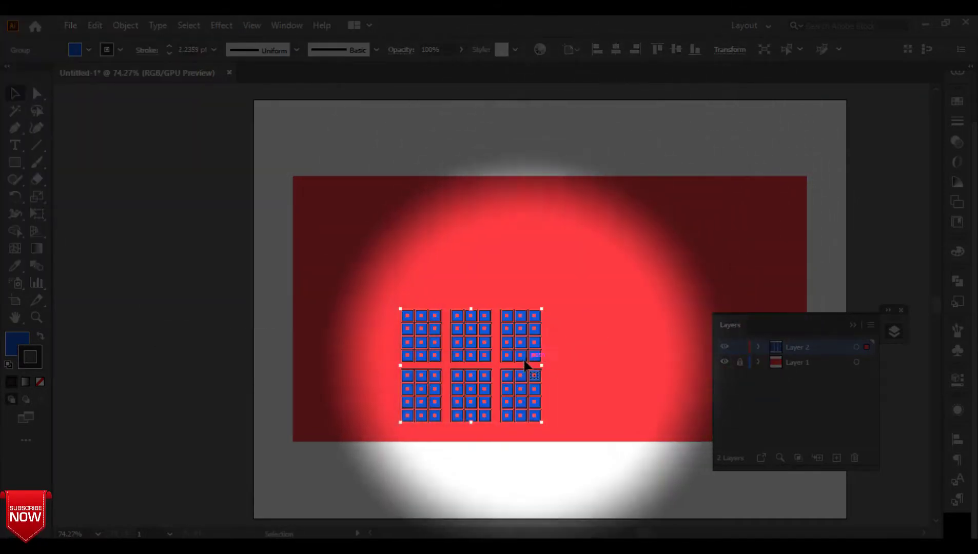
left_click_drag(524, 362, 469, 291)
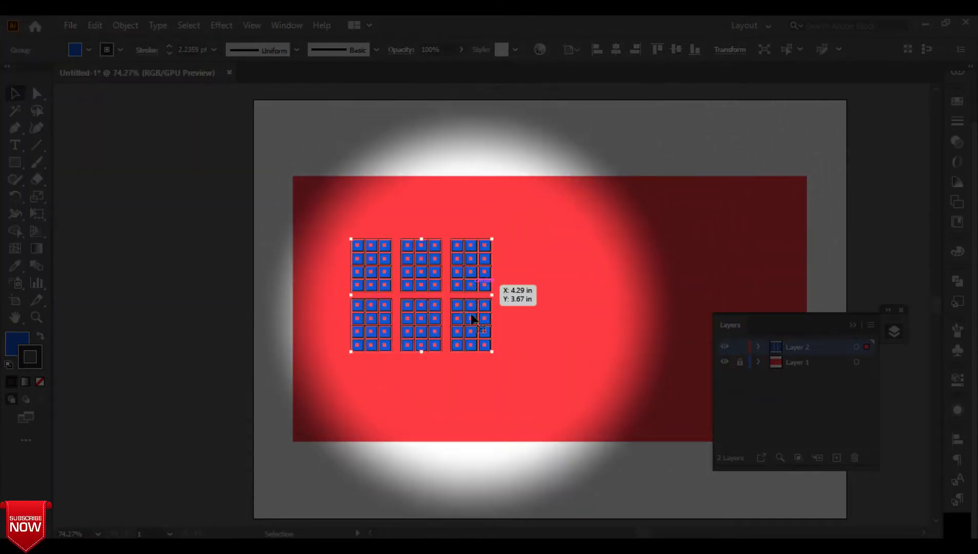
left_click_drag(465, 331, 464, 374)
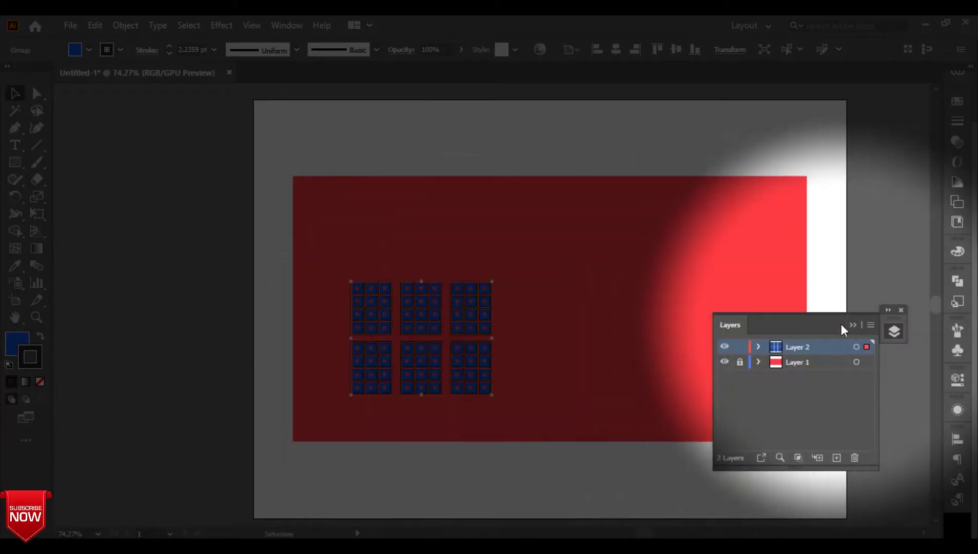
left_click(852, 326)
left_click_drag(351, 282, 311, 188)
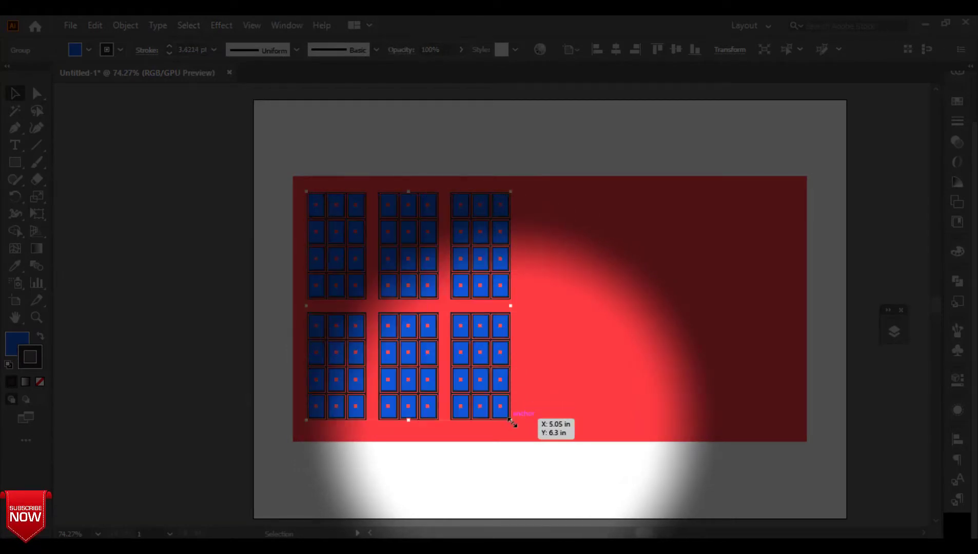
left_click_drag(510, 307, 477, 308)
left_click(537, 117)
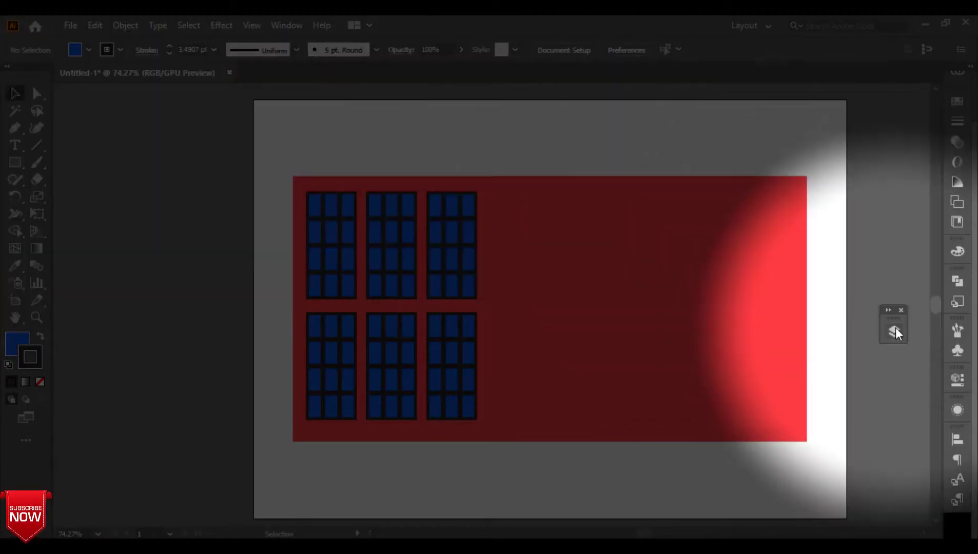
- Lock Layer 2, hide Layers 1 and 2, and add a new layer on top
left_click(895, 331)
left_click(740, 348)
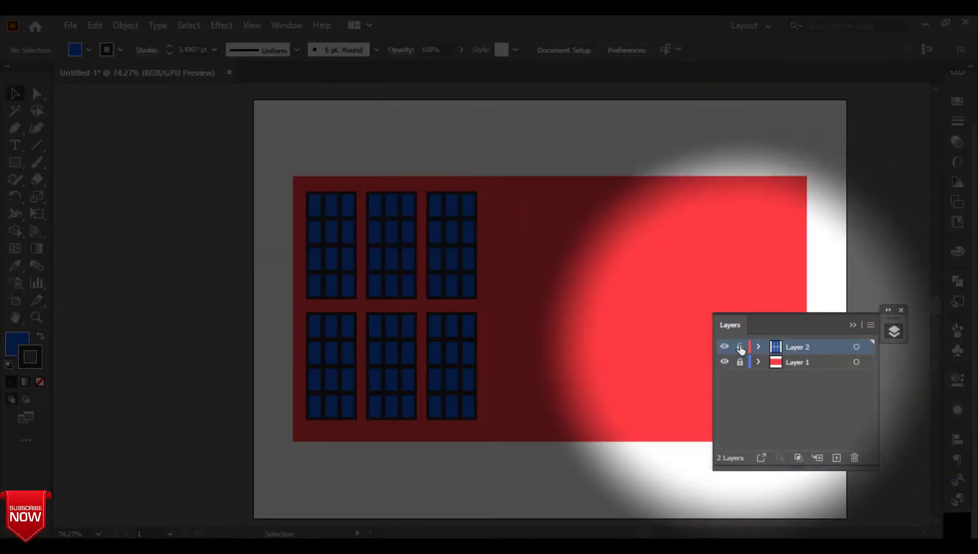
left_click(724, 348)
left_click(724, 363)
left_click(837, 458)
key("ctrl+y")
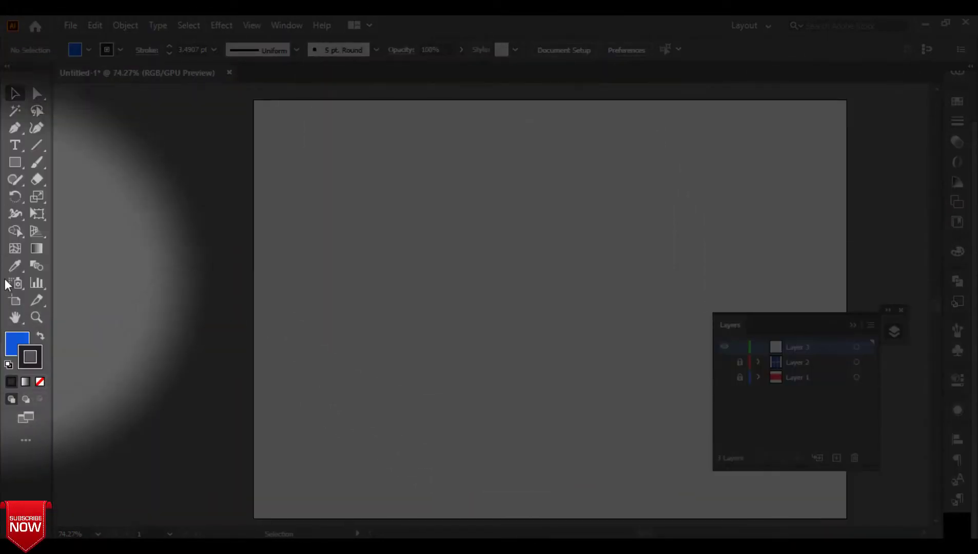
- Draw a narrow vertical column with the Pen tool, about 0.27 in wide and 6.9 in tall, ending at the artboard's bottom edge
left_click(14, 128)
left_click(474, 170)
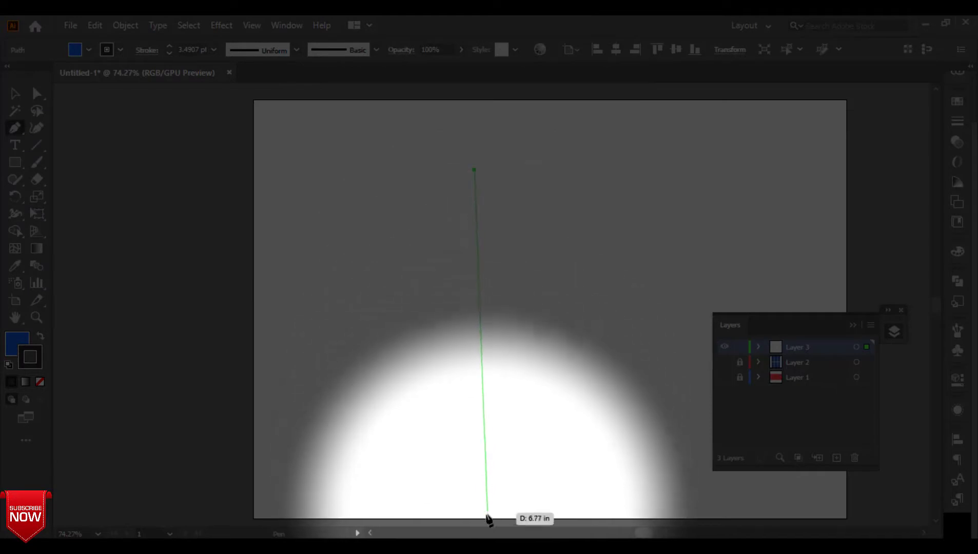
left_click(475, 519)
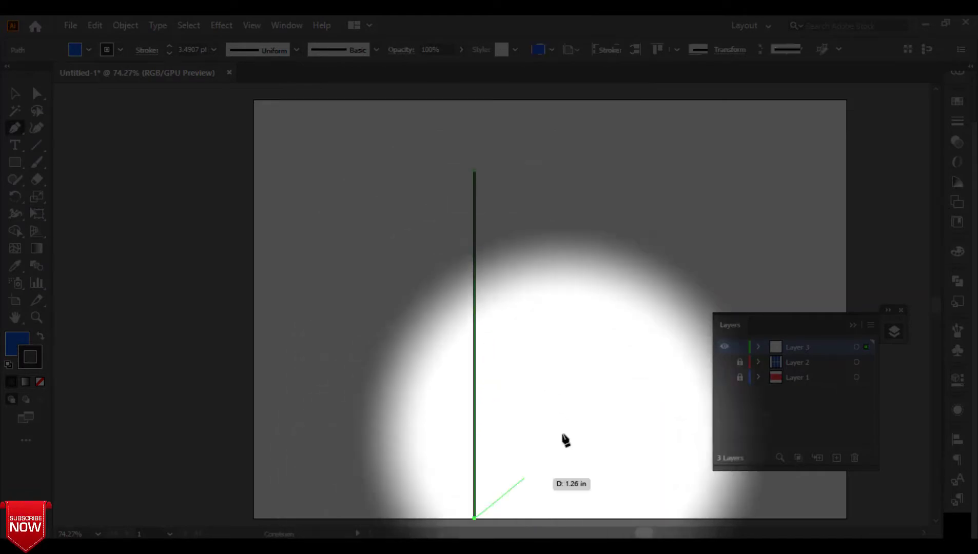
left_click(488, 518)
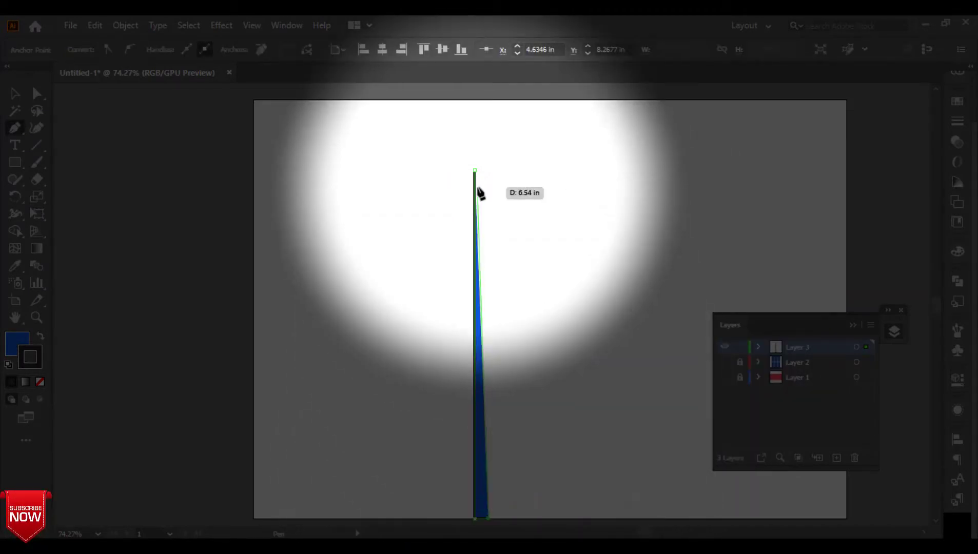
left_click(489, 170)
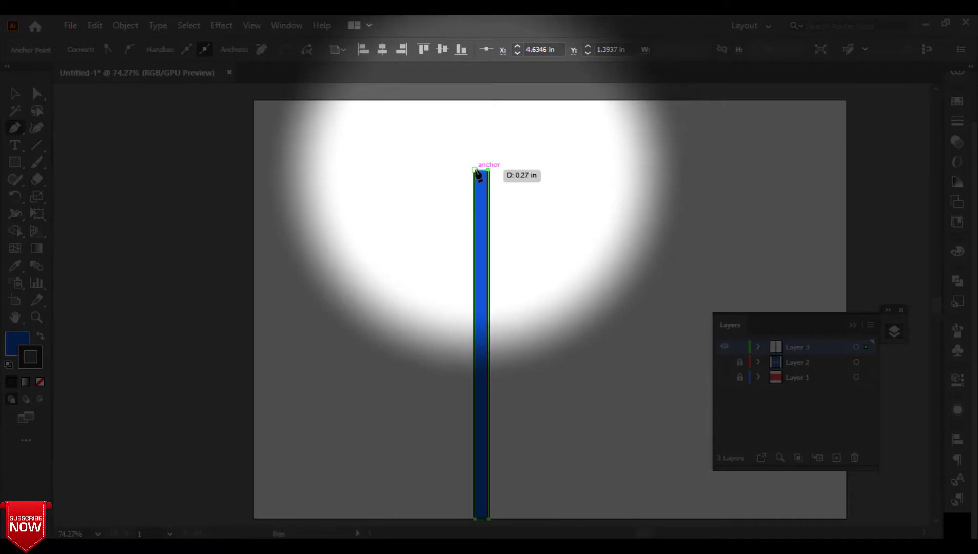
left_click(475, 171)
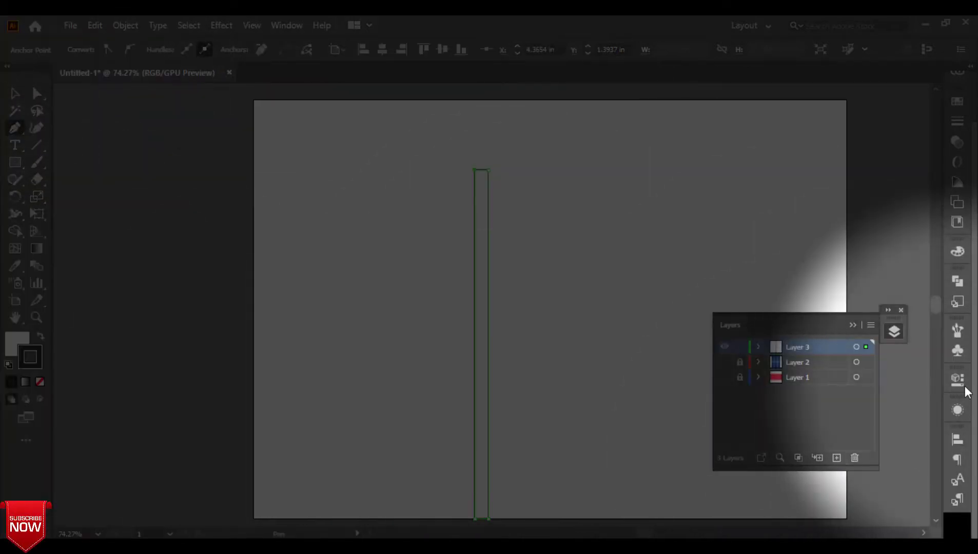
- Give the column a light grey F5F7F5 fill and a 0.25 pt stroke
left_click(956, 252)
left_click(781, 279)
left_click_drag(895, 317, 889, 270)
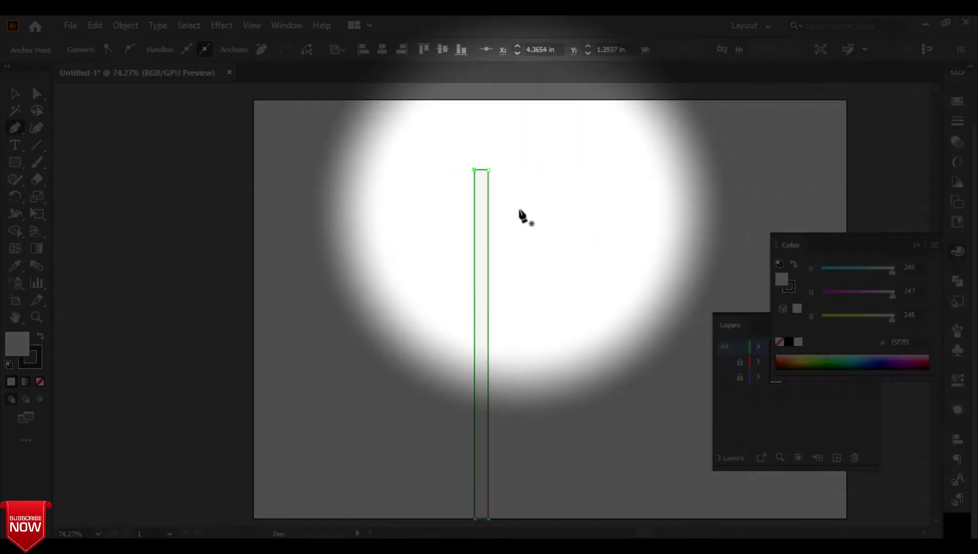
- Duplicate the light grey column horizontally to make a matching second column on its right
left_click(15, 93)
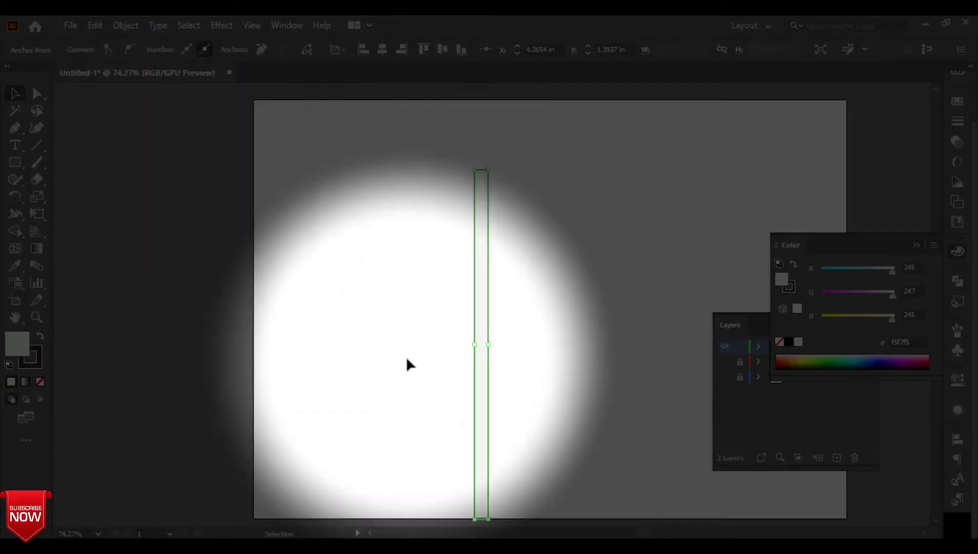
left_click_drag(549, 158, 298, 529)
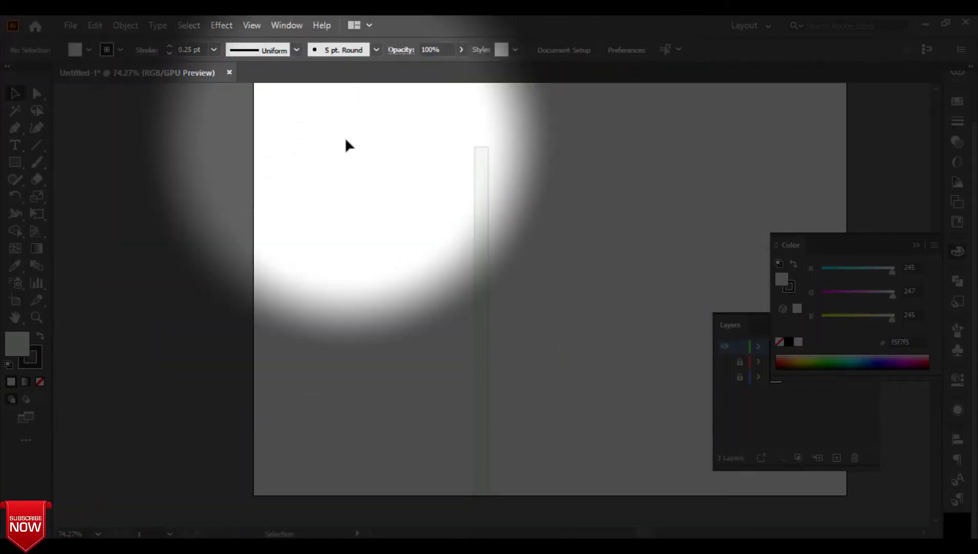
left_click(484, 274)
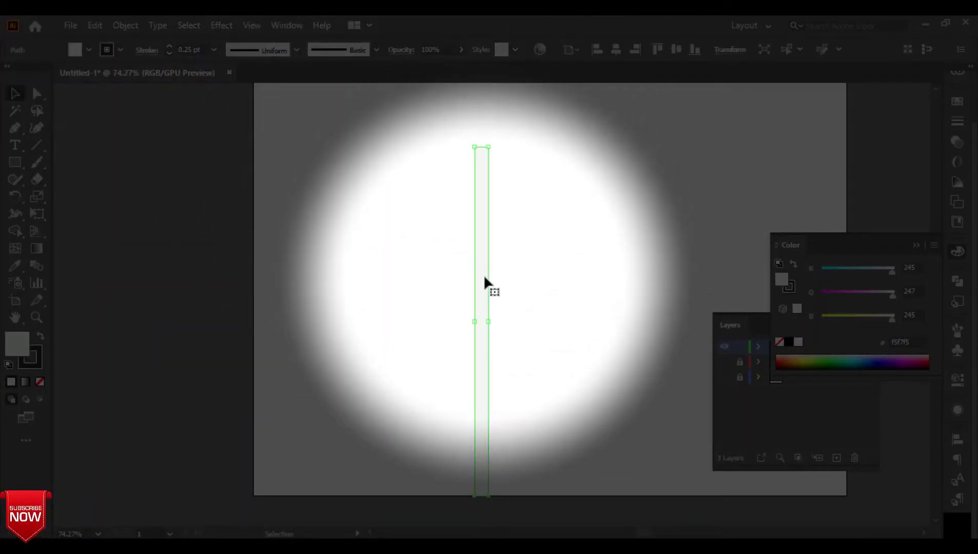
left_click_drag(483, 273, 665, 311)
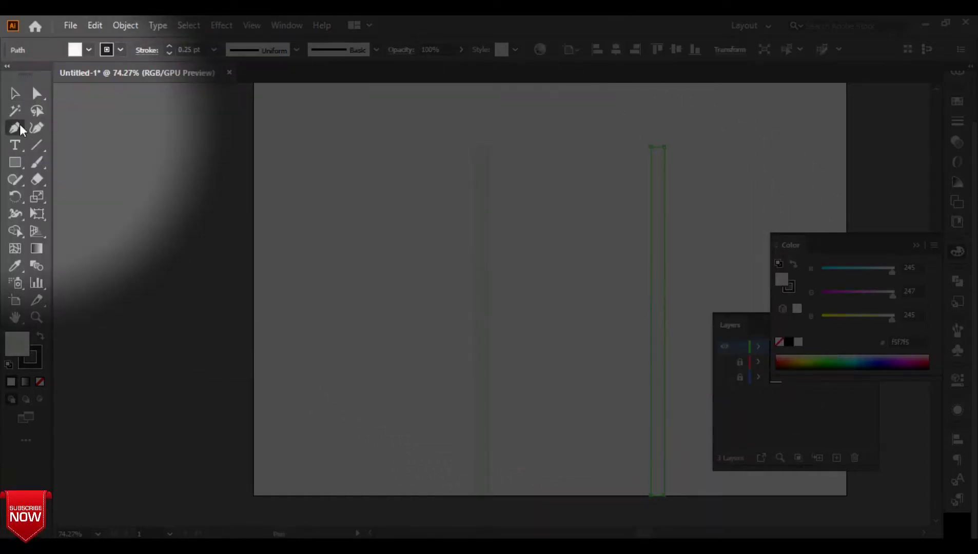
- Draw a closed triangular roof about 5.5 in wide with the Pen tool, its base resting on and overhanging both columns
left_click(15, 128)
left_click(433, 146)
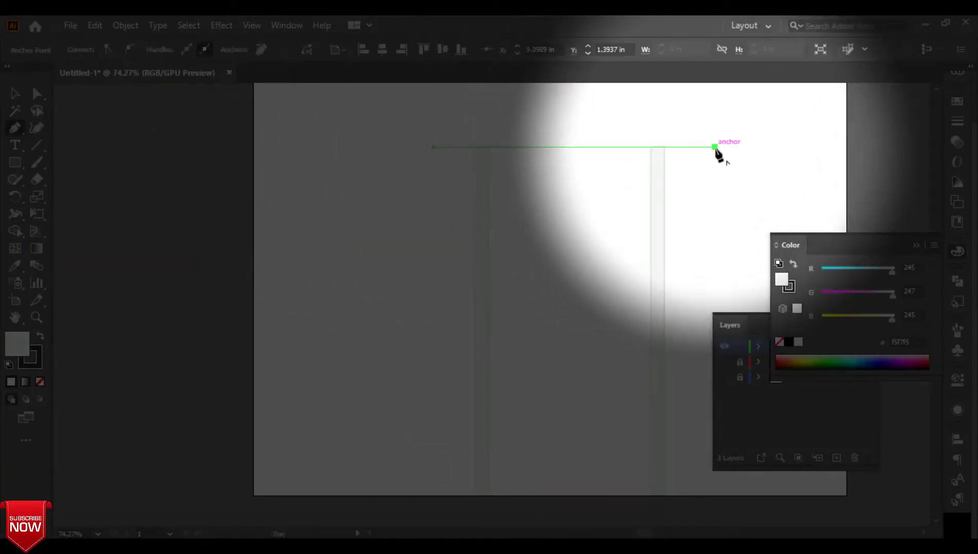
left_click(715, 147)
scroll(688, 126, "up", 3)
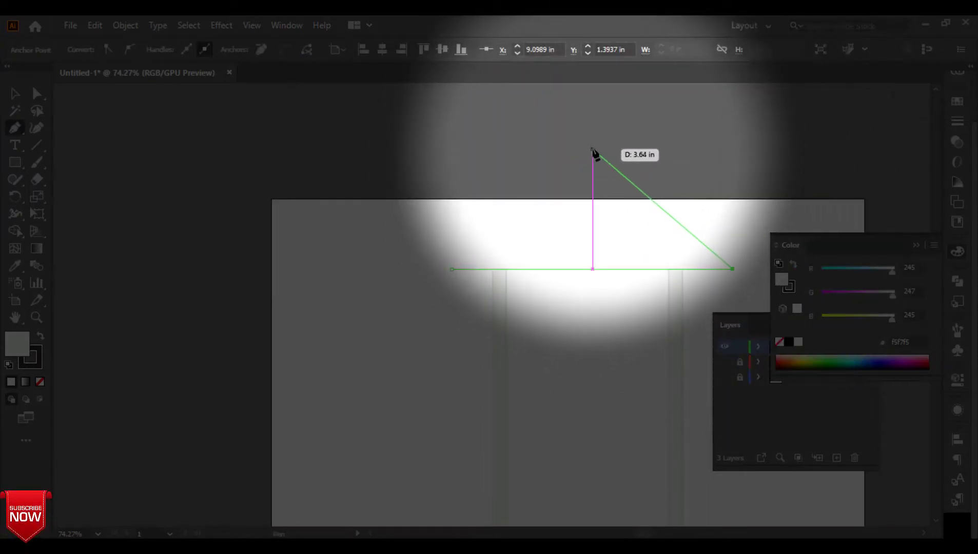
left_click(593, 152)
left_click(451, 269)
key("v")
key("Return")
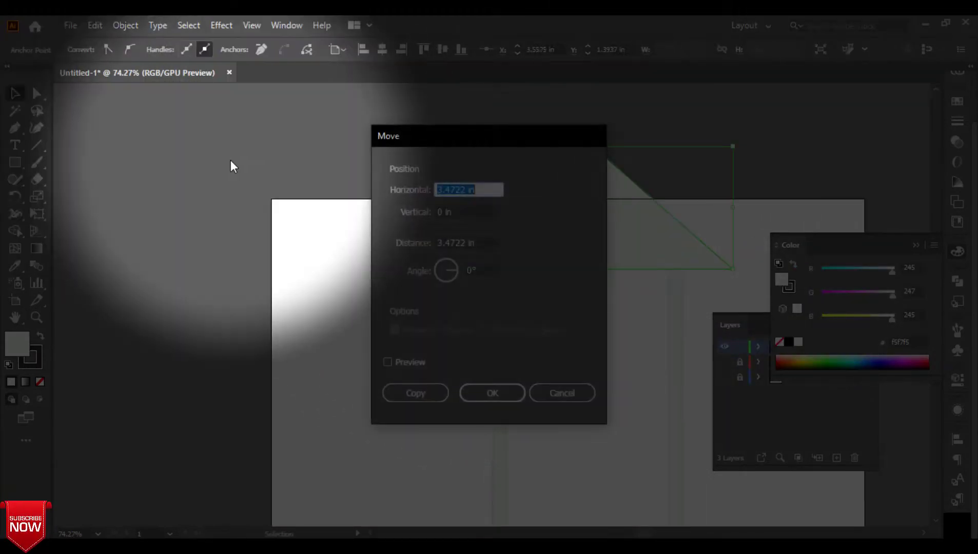
key("Escape")
left_click(207, 162)
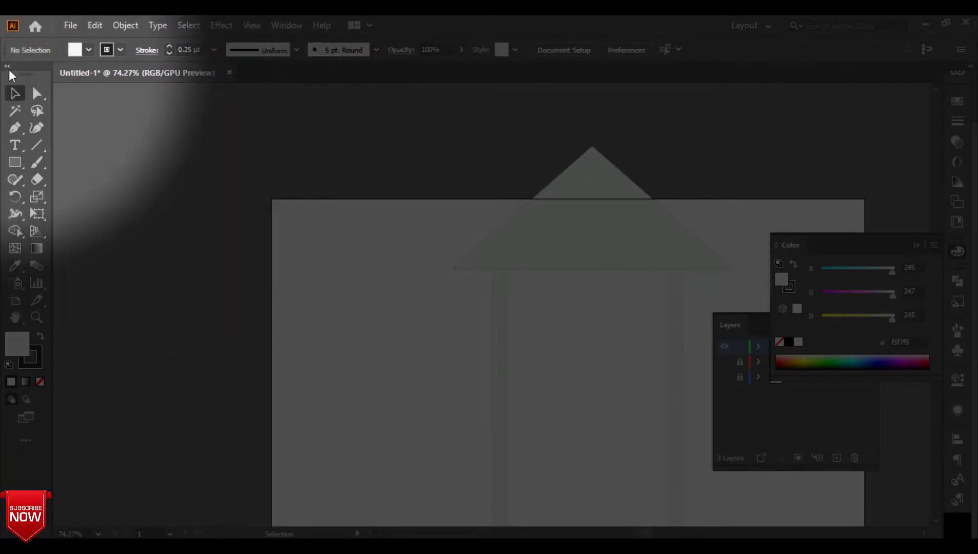
- Draw a smaller closed triangle inside the roof with the Pen tool, about 3.9 in wide and 1.6 in tall
key("p")
left_click(592, 168)
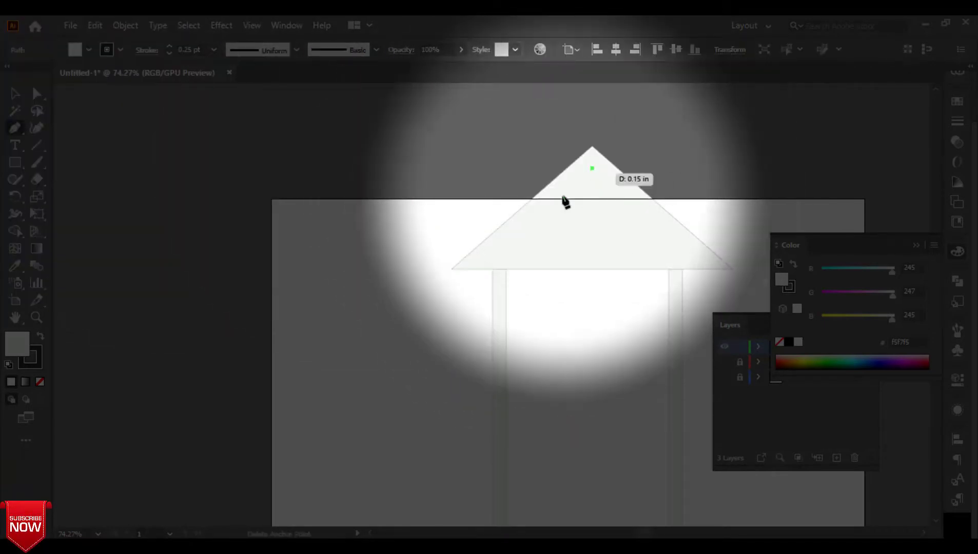
left_click(492, 251)
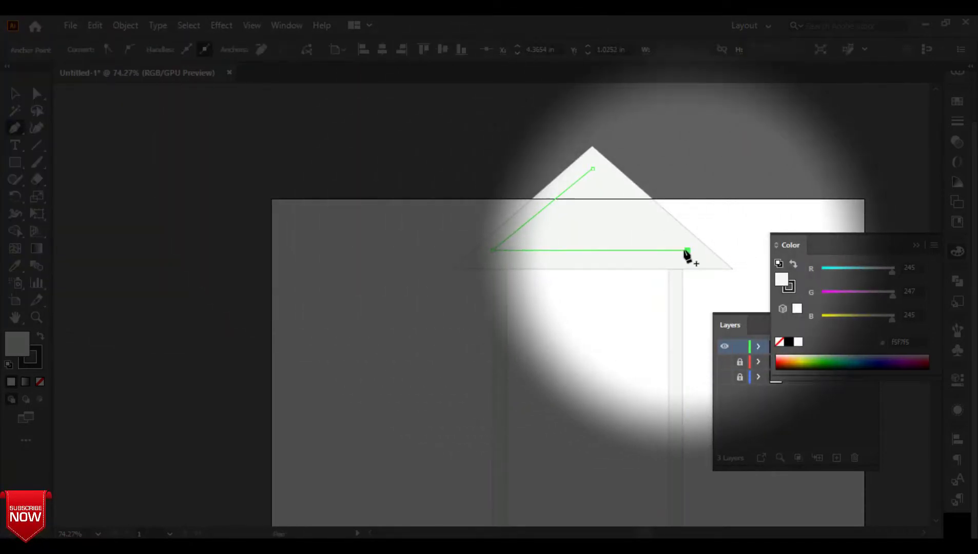
left_click(592, 168)
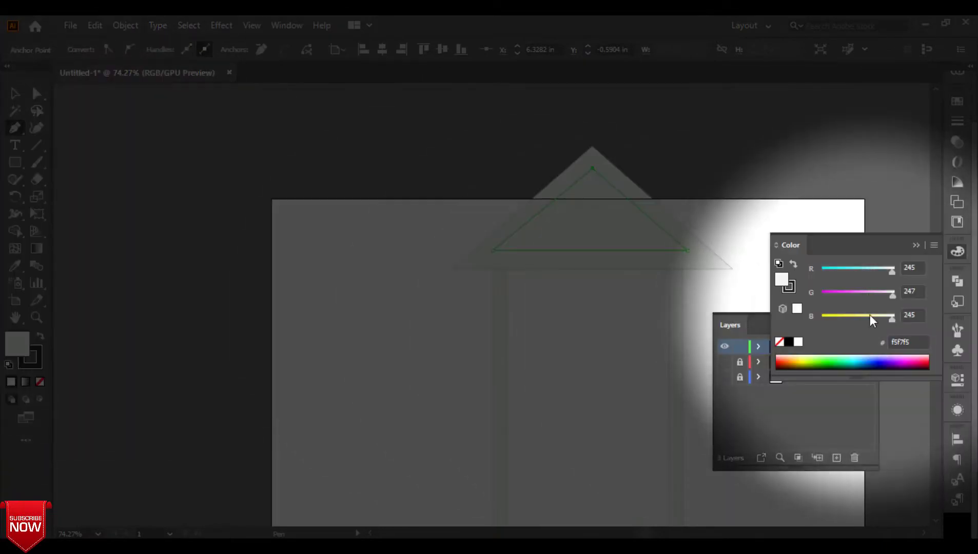
- Fill the inner roof triangle with pure red F50000 and deselect it
left_click(860, 296)
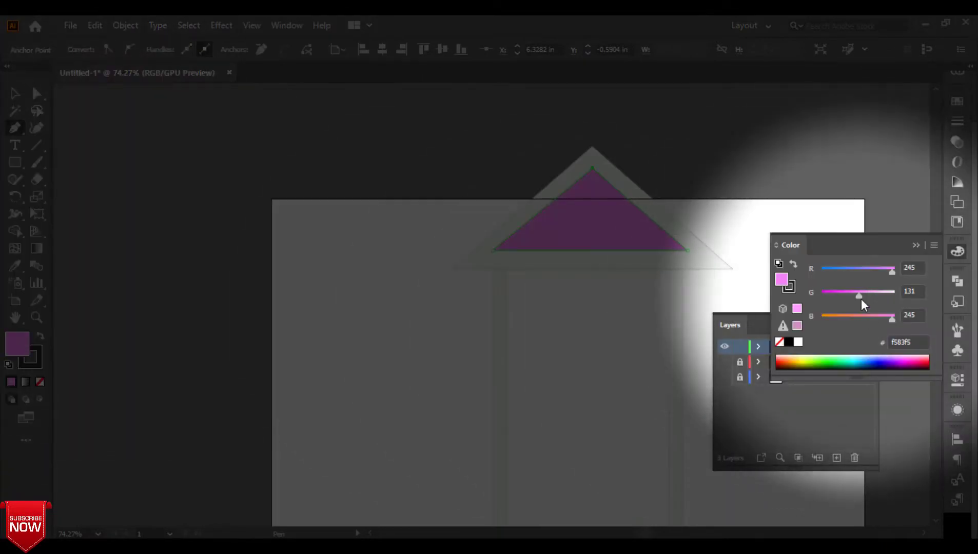
left_click_drag(861, 299, 818, 298)
left_click_drag(892, 320, 668, 301)
left_click(15, 94)
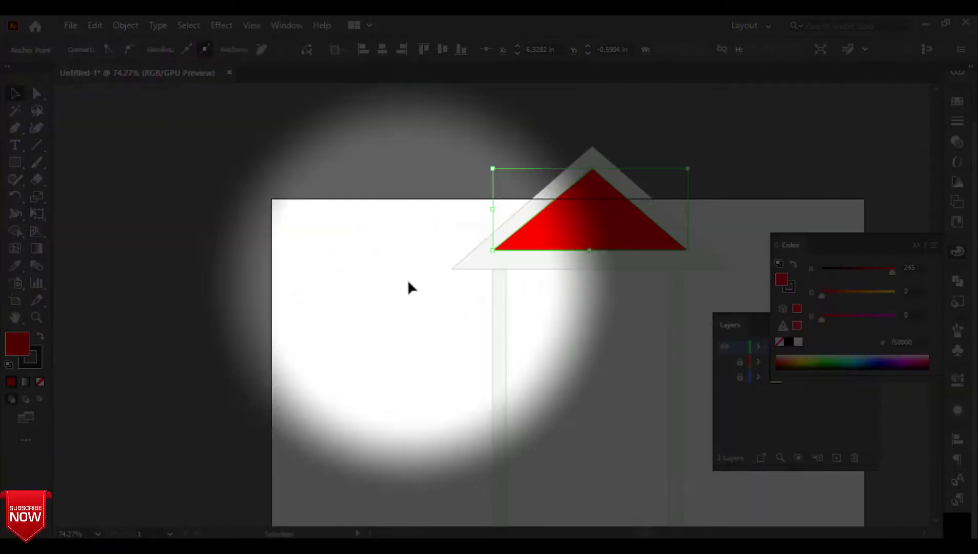
left_click(408, 282)
- Collapse the color settings and show Layers 1 and 2 again
left_click(917, 245)
left_click(725, 378)
left_click(724, 362)
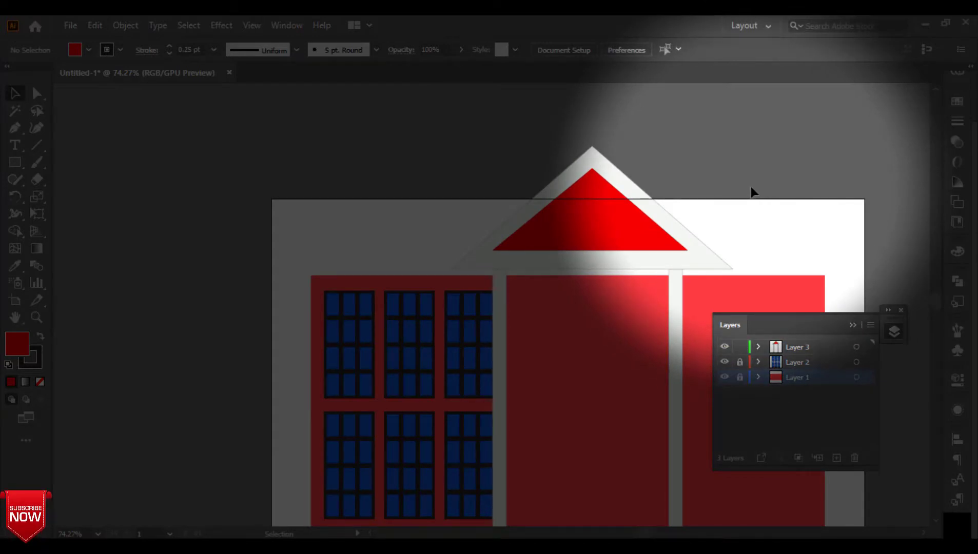
- Match the inner roof triangle's appearance to the building's red wall using the Eyedropper
left_click(609, 226)
left_click(15, 266)
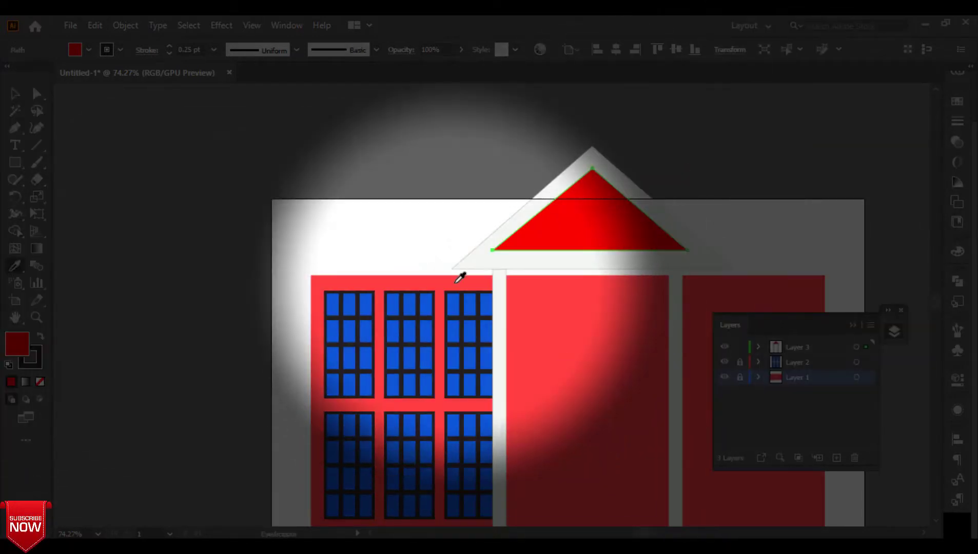
left_click(455, 283)
left_click(15, 94)
left_click(316, 165)
- Move the two lower corner anchors of the red inner triangle slightly outward and down to even out the white border
left_click(503, 247)
left_click(37, 94)
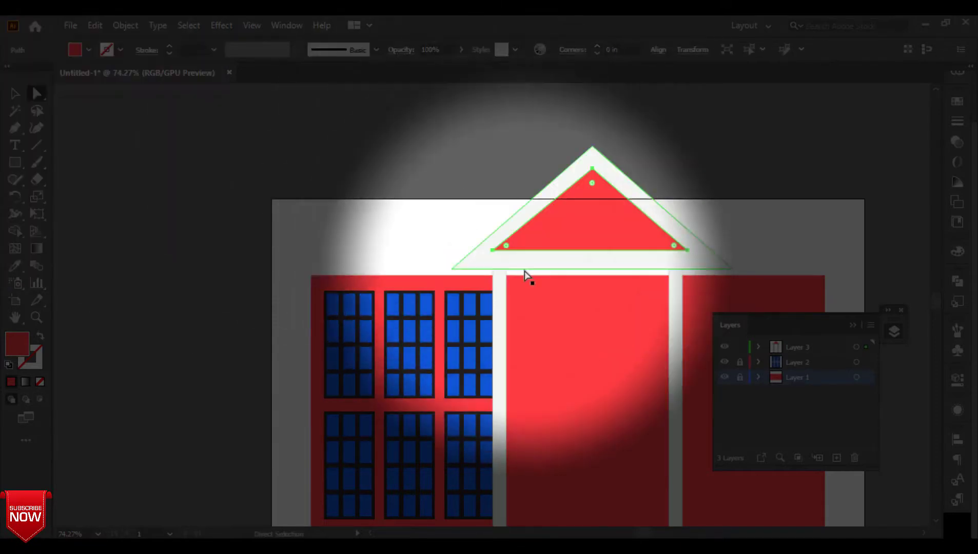
left_click(493, 251)
left_click_drag(485, 253, 486, 253)
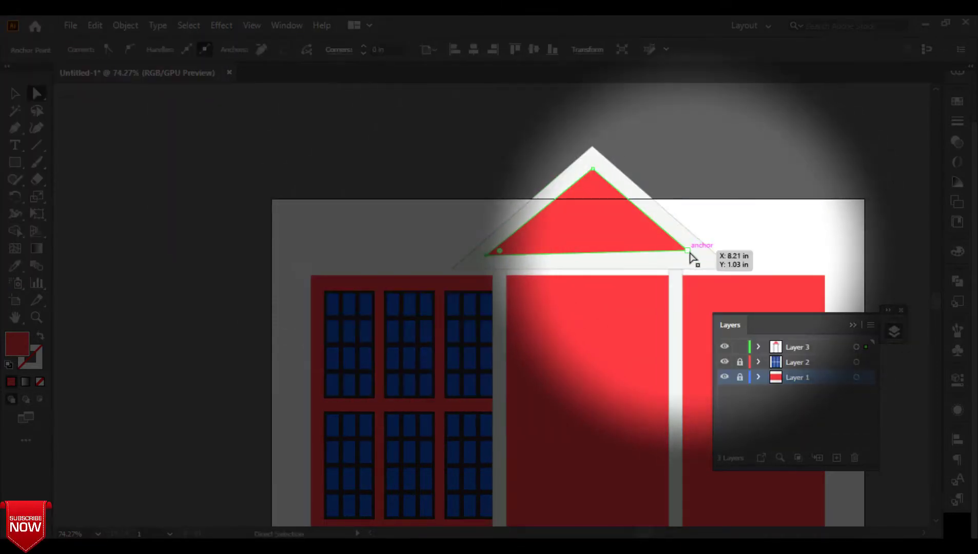
left_click_drag(693, 253, 693, 253)
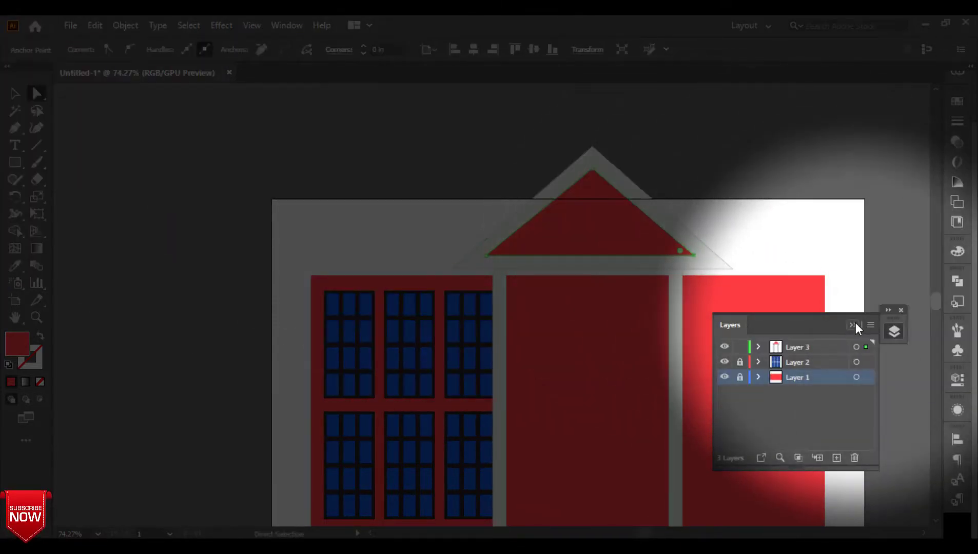
- Add a new layer on top of the stack and keep Layer 3 unlocked for editing
left_click(834, 456)
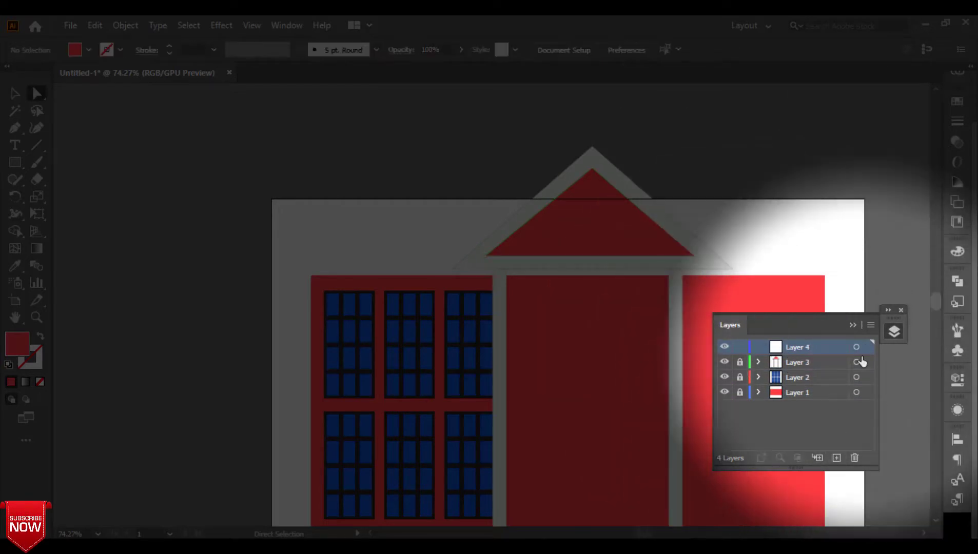
left_click(740, 362)
left_click(738, 362)
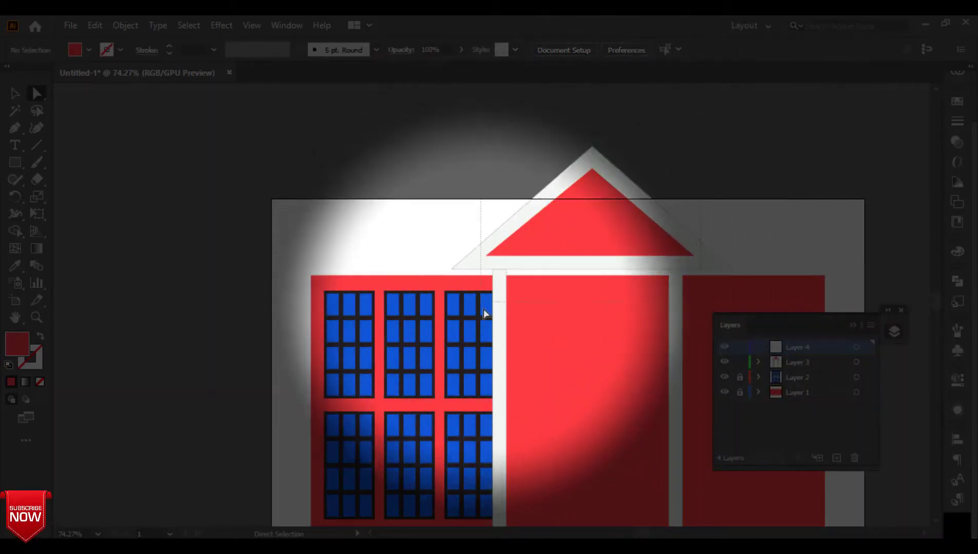
- Select both columns and both roof triangles on Layer 3 and group them
key("ctrl+a")
left_click(15, 94)
scroll(457, 513, "down", 2)
right_click(573, 272)
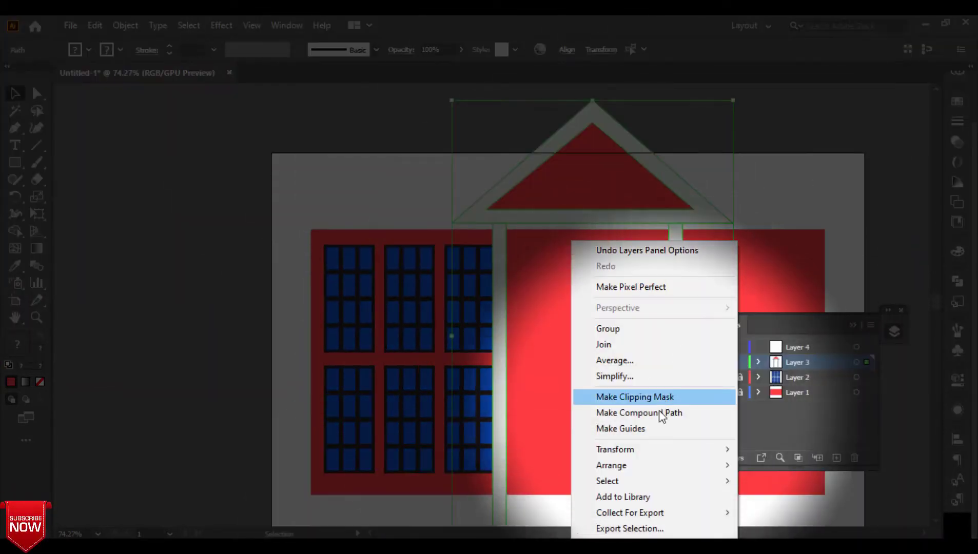
left_click(624, 329)
- Collapse the Layers panel, then scale down the roof and column group and place it over the middle of the red rectangle
left_click(854, 325)
left_click_drag(581, 190, 580, 191)
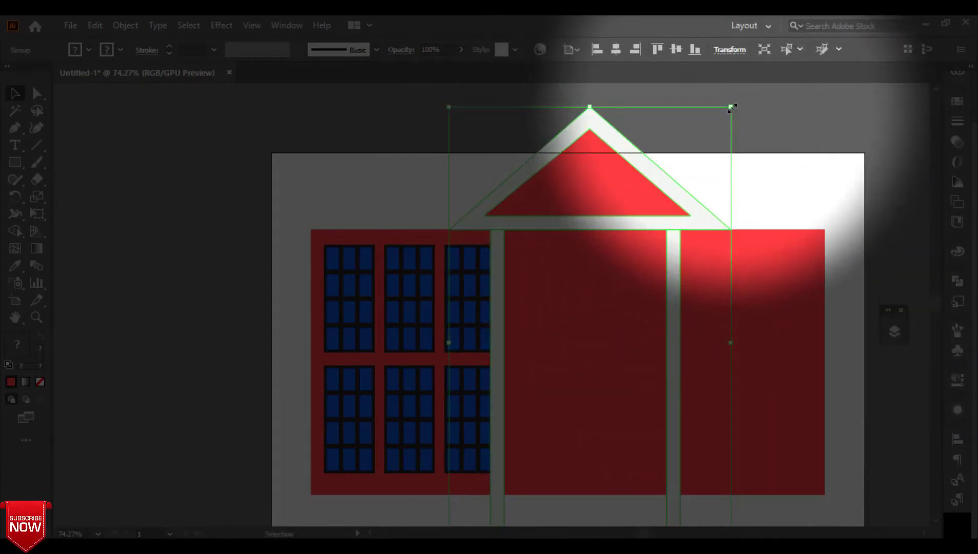
left_click_drag(730, 107, 707, 190)
left_click_drag(580, 298, 593, 224)
- Reopen the Layers panel and unlock Layer 1, which holds the red rectangle
left_click(894, 332)
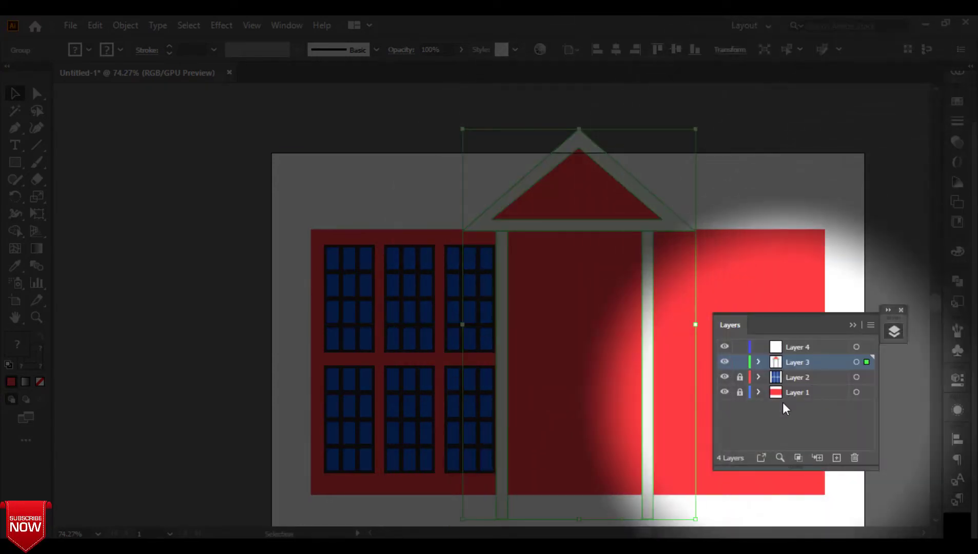
left_click(725, 393)
left_click(725, 393)
left_click(739, 392)
- Add the red rectangle to the selected roof group and align their horizontal and vertical centers relative to the selection
left_click(581, 295, "shift")
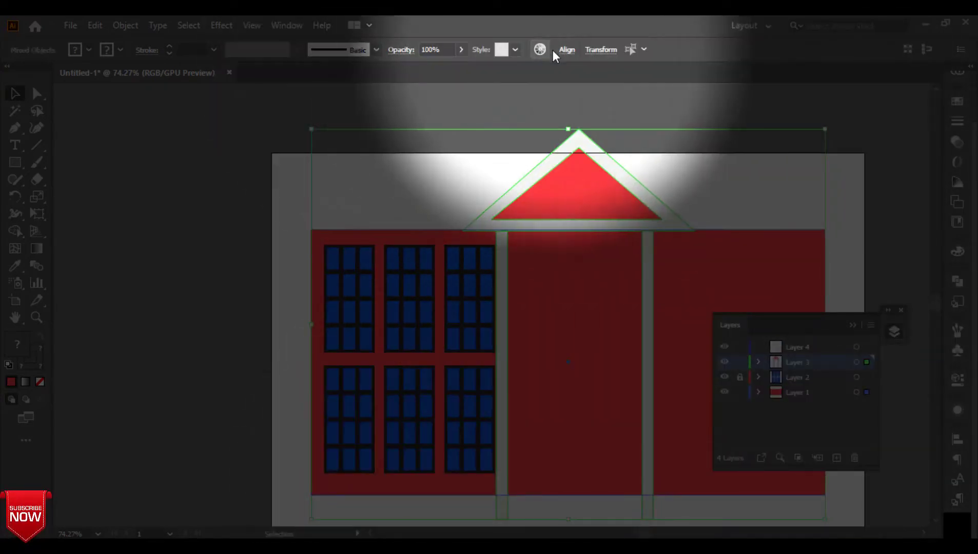
left_click(567, 49)
left_click(555, 175)
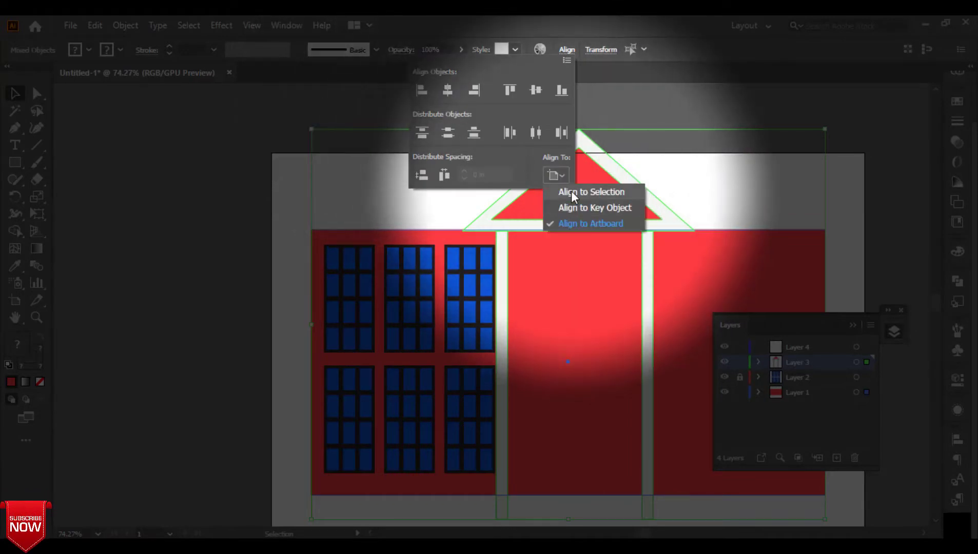
left_click(570, 191)
left_click(448, 90)
left_click(536, 91)
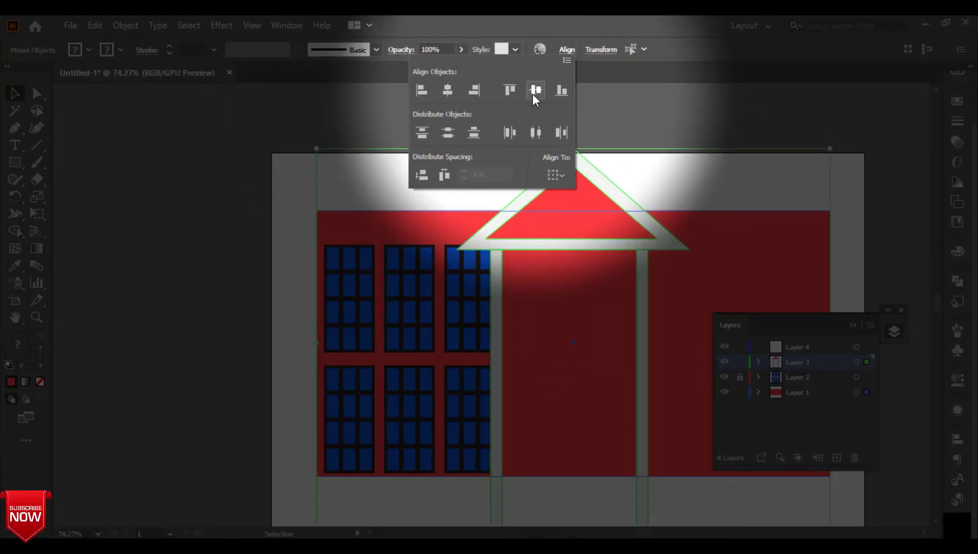
- Try top and bottom alignment, restore vertical centering of the roof group and red rectangle, and move both up and slightly right
left_click(509, 90)
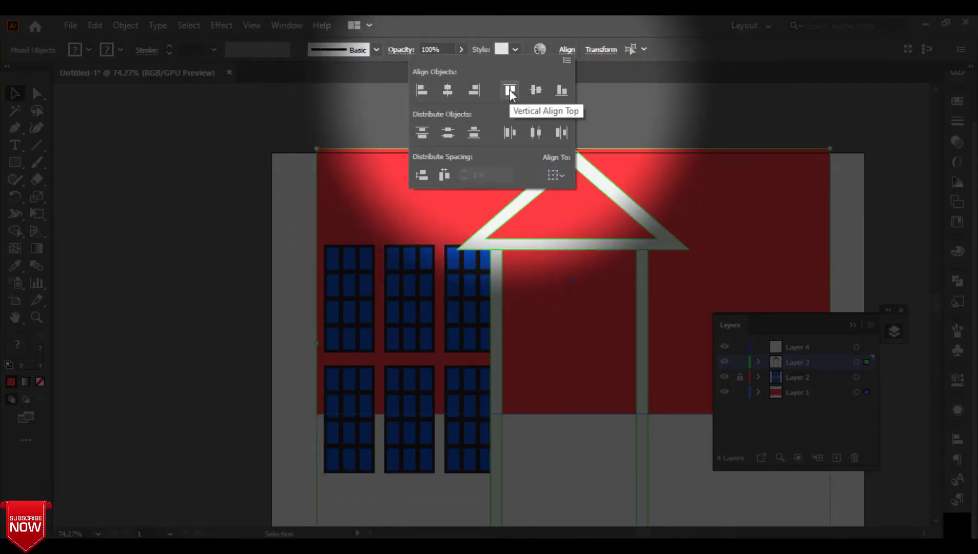
left_click(562, 91)
left_click(536, 90)
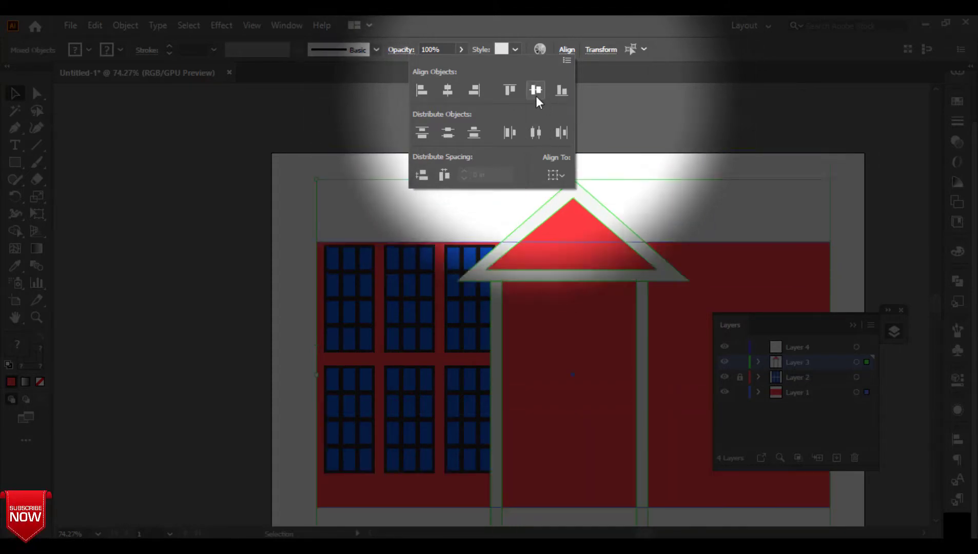
left_click_drag(576, 269, 592, 233)
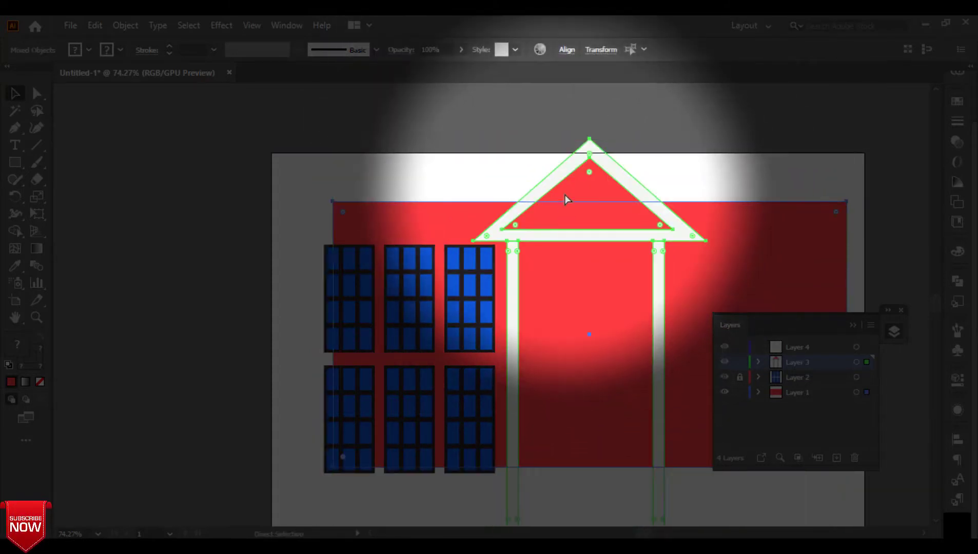
- Undo the last joint move, then shift only the roof and column group up and slightly right, resting the gable's base on the red rectangle's top edge
key("ctrl+z")
left_click(708, 187)
key("shift+Up")
key("shift+Up")
key("shift+Up")
key("shift+Up")
key("shift+Up")
key("shift+Up")
key("shift+Up")
key("shift+Up")
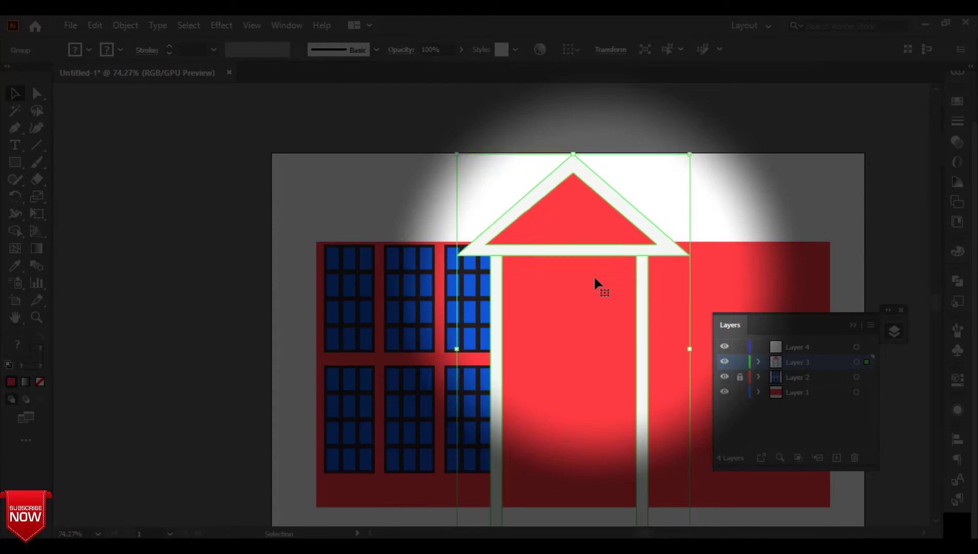
key("Down")
key("Down")
key("Down")
key("Down")
key("Down")
key("Down")
key("Down")
key("Right")
key("Right")
key("Right")
key("Right")
key("Right")
key("Right")
key("Right")
key("Right")
key("Right")
key("Right")
key("Right")
key("Right")
key("Right")
key("Right")
key("Right")
key("Right")
key("Right")
key("Right")
key("Right")
key("Right")
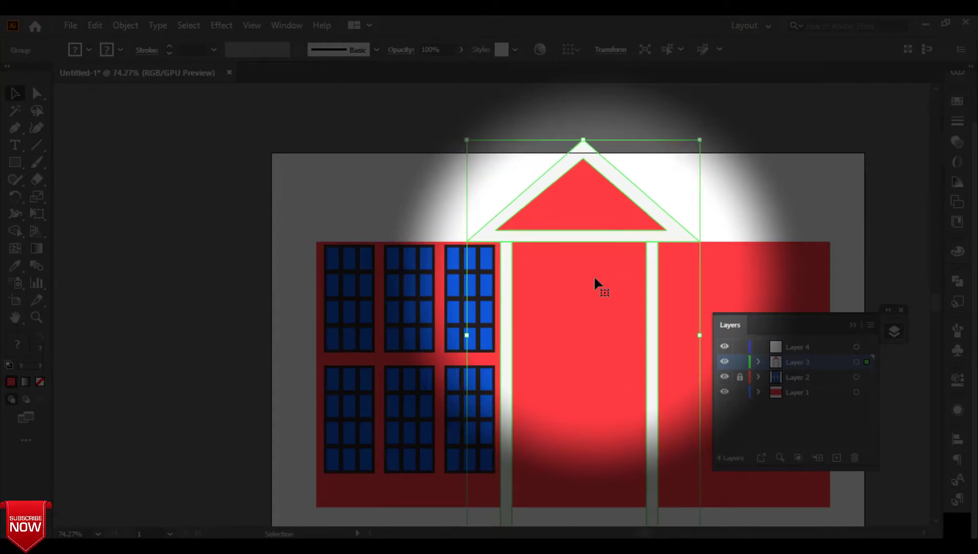
- Lock Layer 3 and Layer 1, make Layer 4 the active layer, and collapse the Layers panel
left_click(740, 363)
left_click(740, 393)
left_click(801, 347)
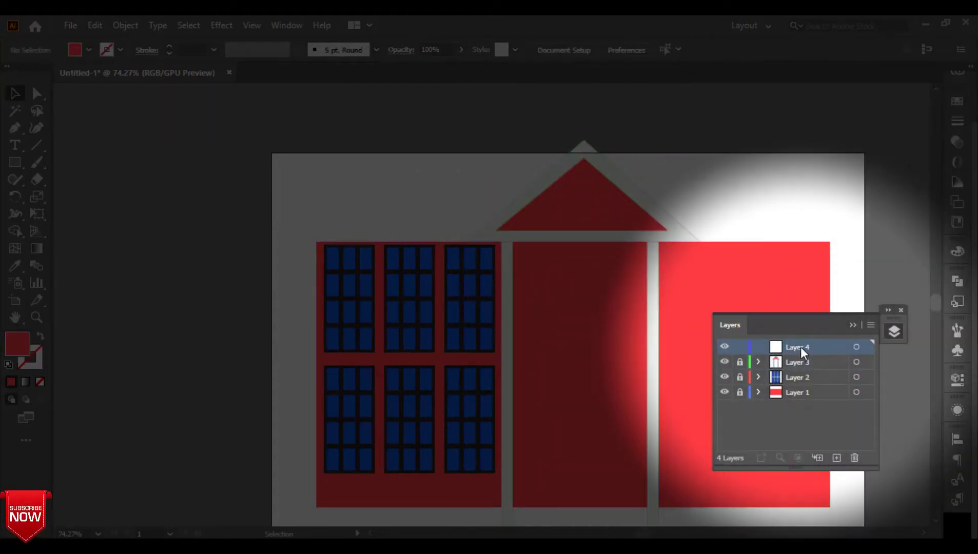
left_click(852, 325)
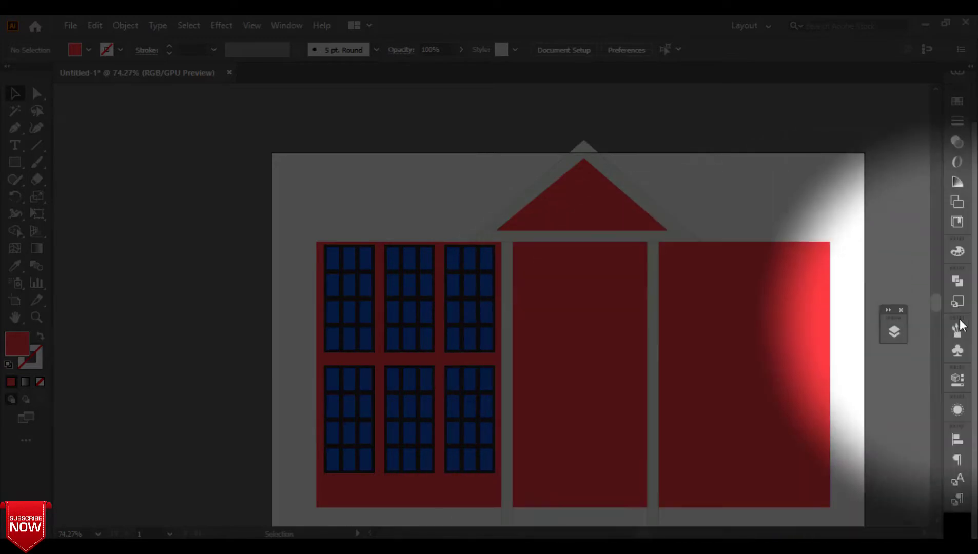
- Unlock Layer 3 and shorten both white columns so their feet end on the red rectangle's bottom edge
scroll(937, 319, "down", 3)
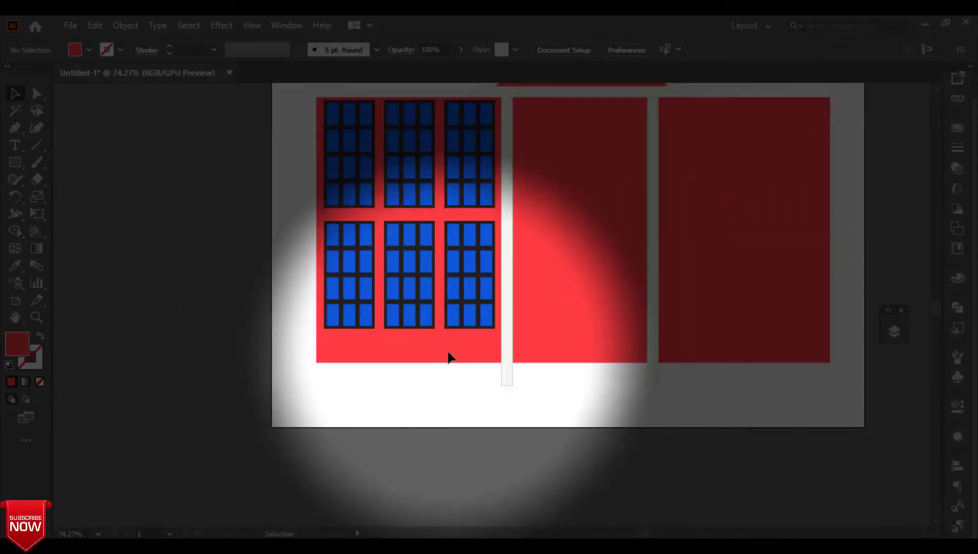
left_click(894, 331)
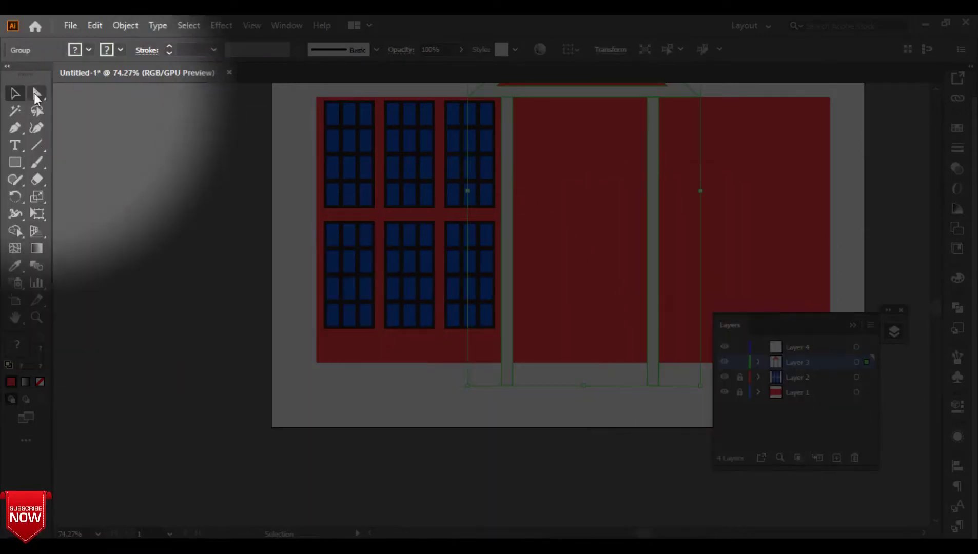
left_click_drag(684, 381, 472, 402)
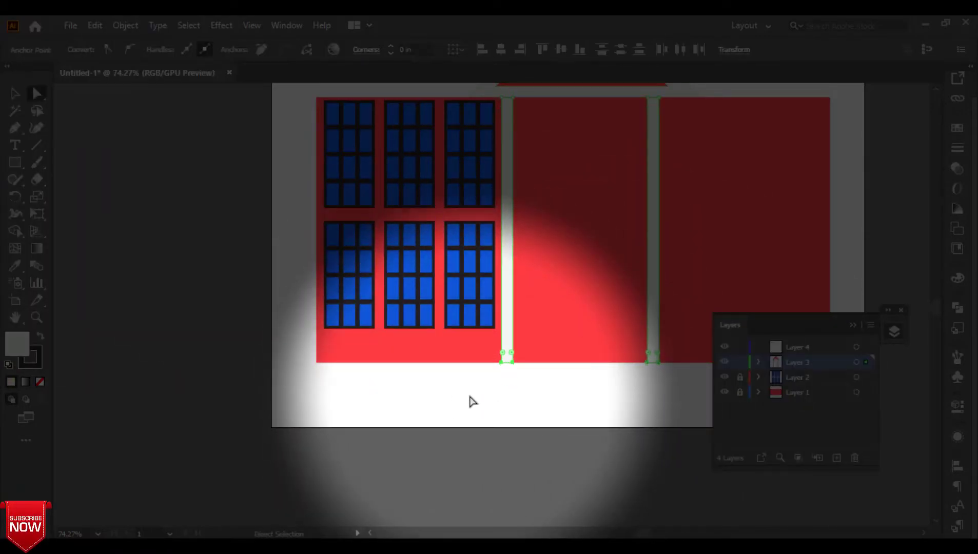
left_click(495, 368)
left_click(853, 325)
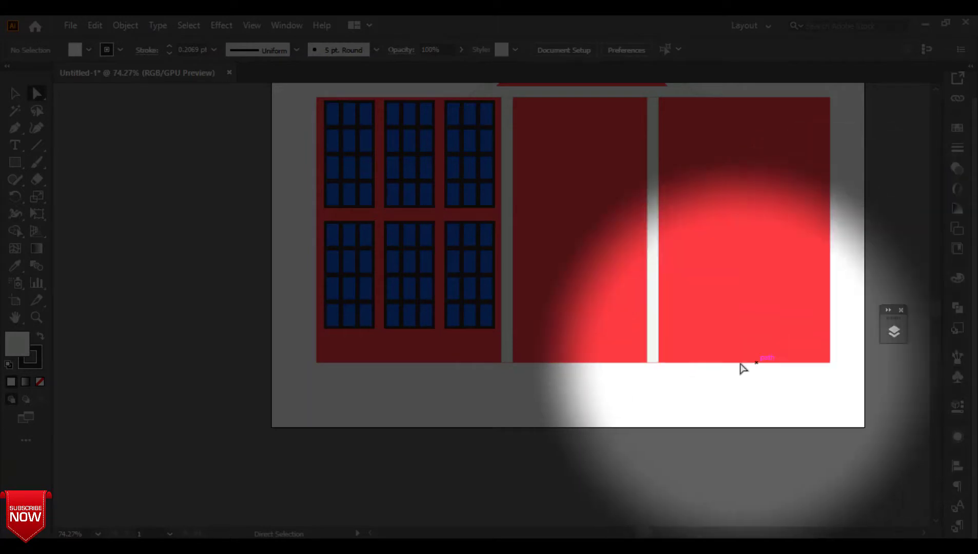
- Draw an off-white trapezoid with the Pen tool as the top stair tread, widening downward from between the column feet
left_click(16, 127)
left_click(512, 363)
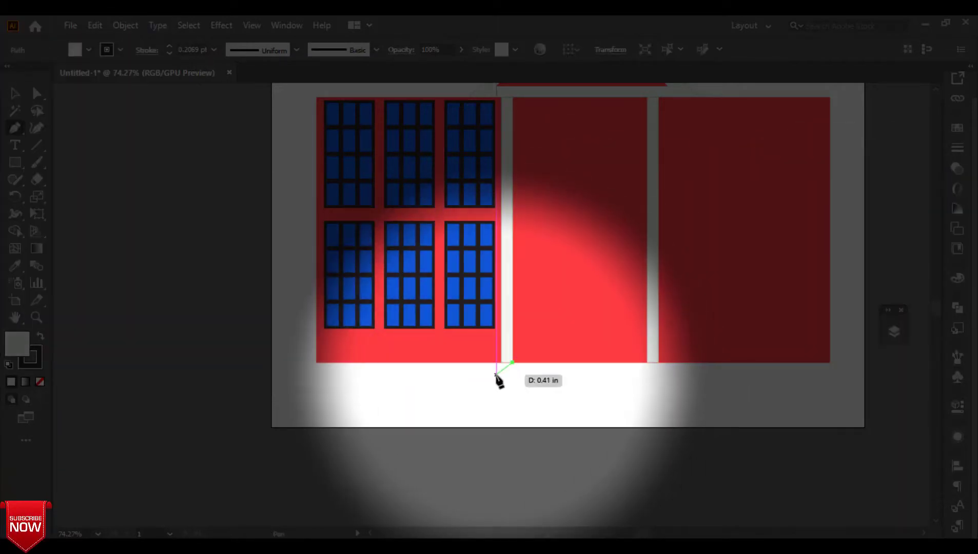
left_click(493, 379)
left_click(667, 378)
left_click(648, 363)
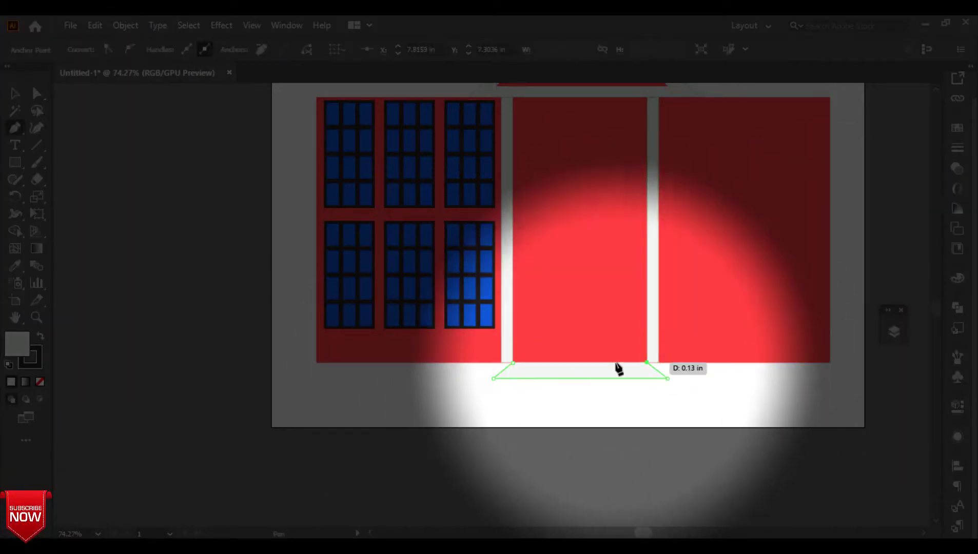
left_click(512, 363)
- Draw a thin rectangular riser with the Pen tool directly beneath the top tread, matching the tread's lower width
left_click(15, 92)
left_click(72, 124)
left_click(15, 127)
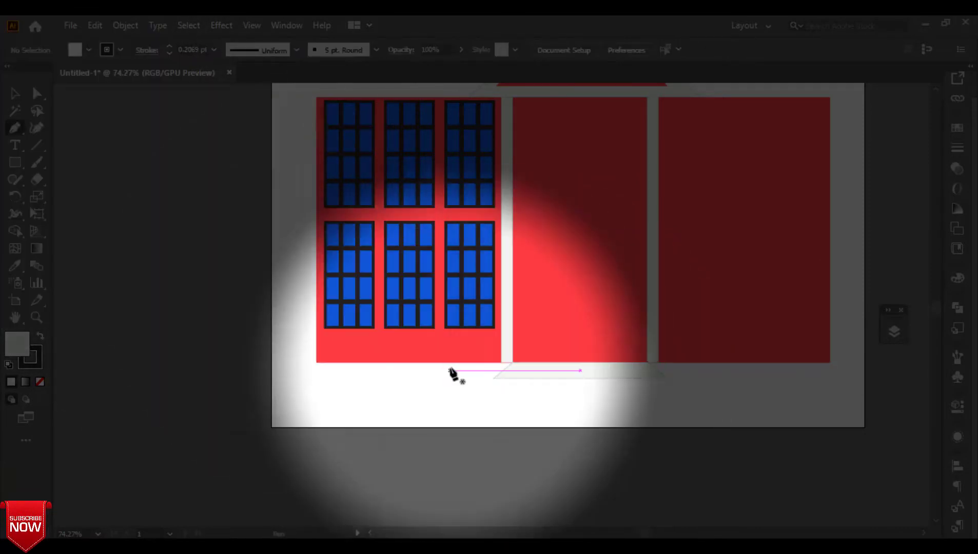
left_click(493, 389)
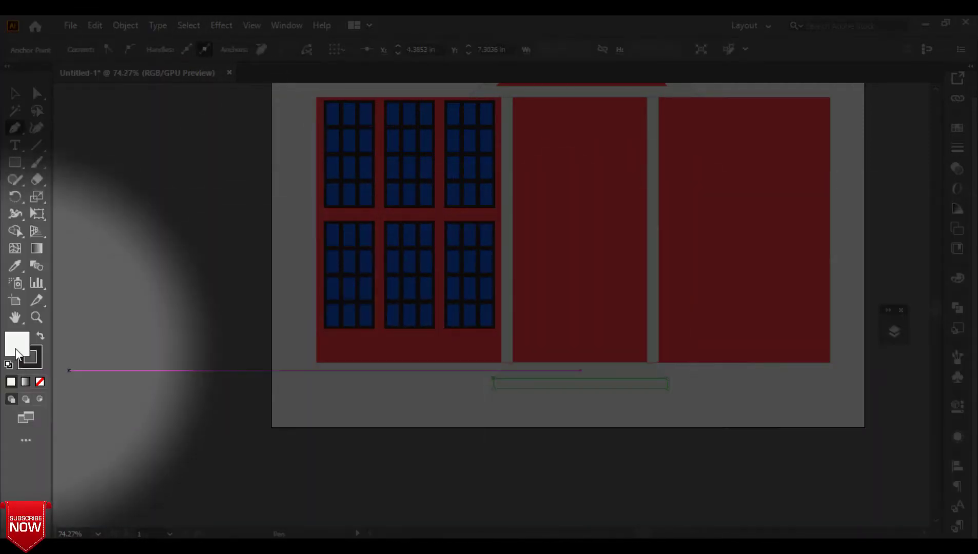
- Try a muted purple fill on the thin riser beneath the top tread
double_click(16, 347)
left_click(482, 243)
mouse_move(505, 195)
left_mouse_down()
mouse_move(493, 391)
mouse_move(505, 177)
mouse_move(519, 413)
mouse_move(506, 187)
left_mouse_up()
left_click(641, 193)
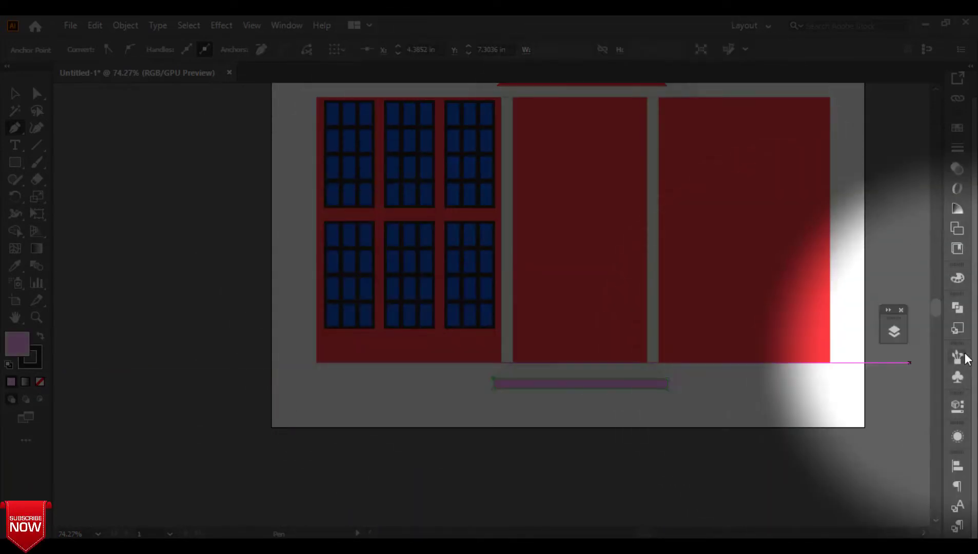
- Fill the top riser with neutral gray at hue 0, saturation 0% and brightness 78.04%
left_click(961, 278)
left_click_drag(895, 346, 760, 290)
left_click(934, 272)
left_click(868, 332)
left_click_drag(844, 346, 879, 347)
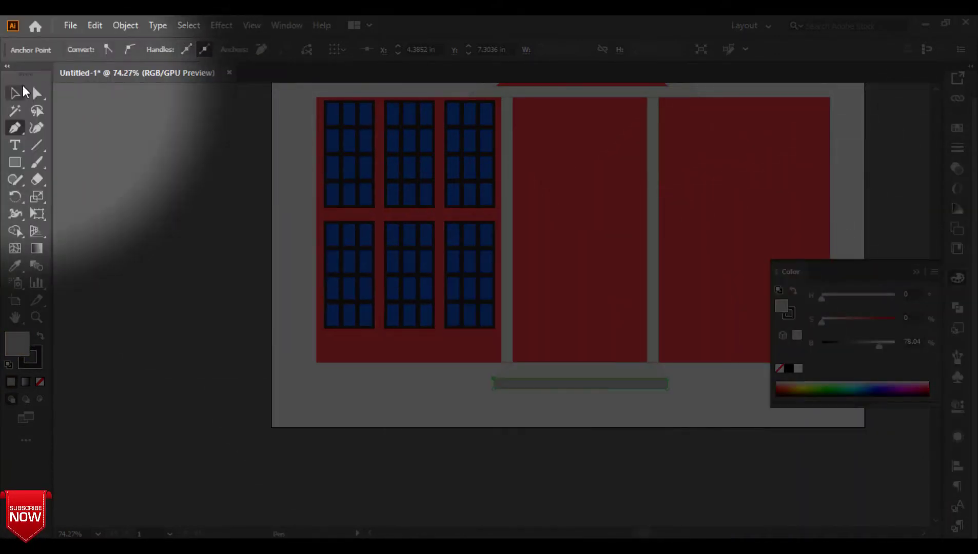
- Draw a wider trapezoid with the Pen tool as the second tread, widening downward from the gray riser's lower edge
left_click(16, 94)
left_click(143, 188)
left_click(15, 128)
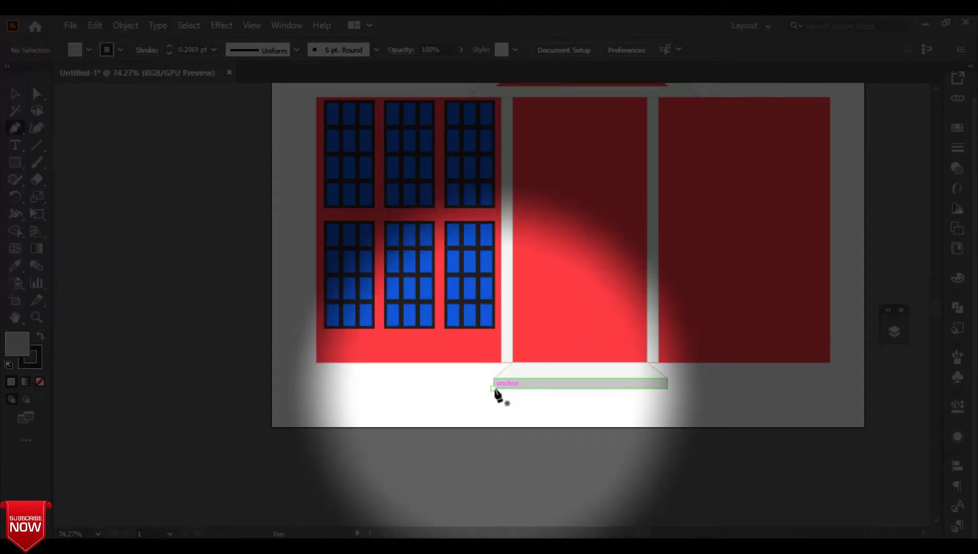
left_click(479, 405)
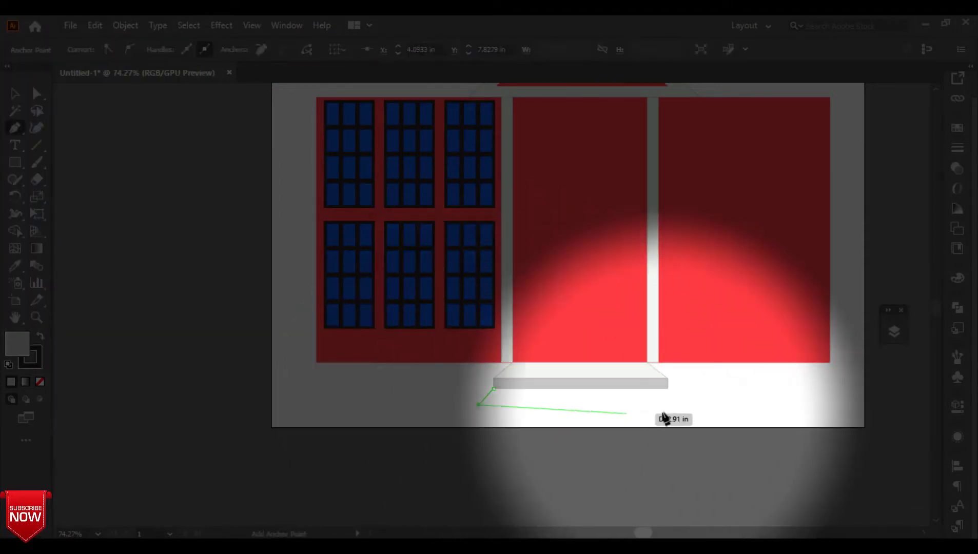
left_click(681, 405)
left_click(493, 389)
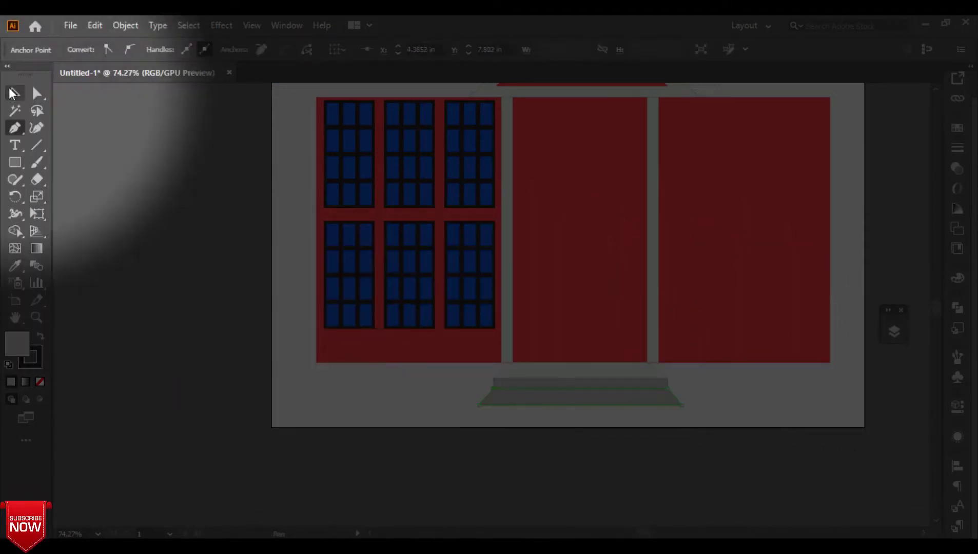
- Draw a thin rectangular riser about 4 in wide directly beneath the second tread
left_click(479, 415)
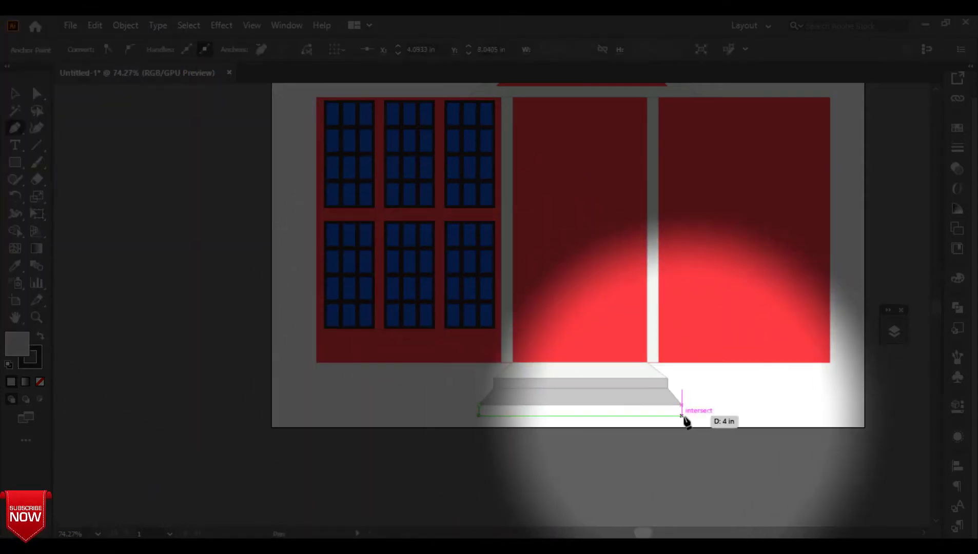
left_click(682, 416)
left_click(682, 406)
left_click(479, 405)
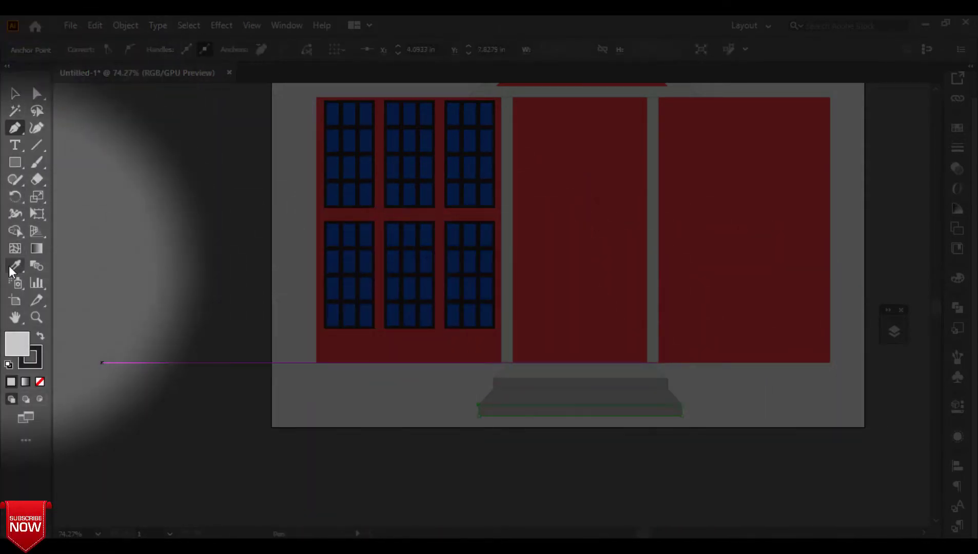
- Match the second riser's fill to the gray upper riser and recolor the second tread off-white like the top tread
left_click(12, 267)
left_click(593, 385)
left_click(15, 94)
left_click(613, 399)
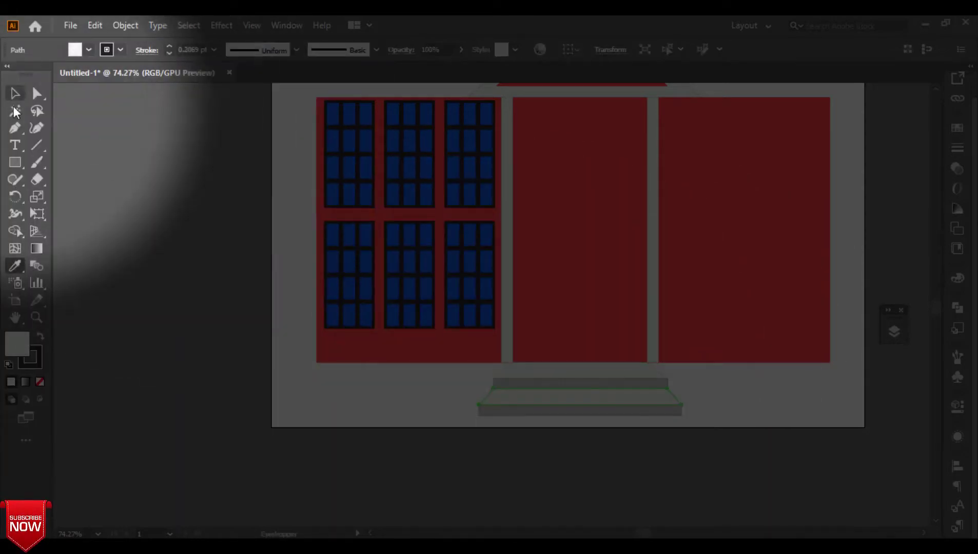
- Draw an off-white third tread widening below the second riser, and shift its lower-left corner slightly outward
left_click(15, 128)
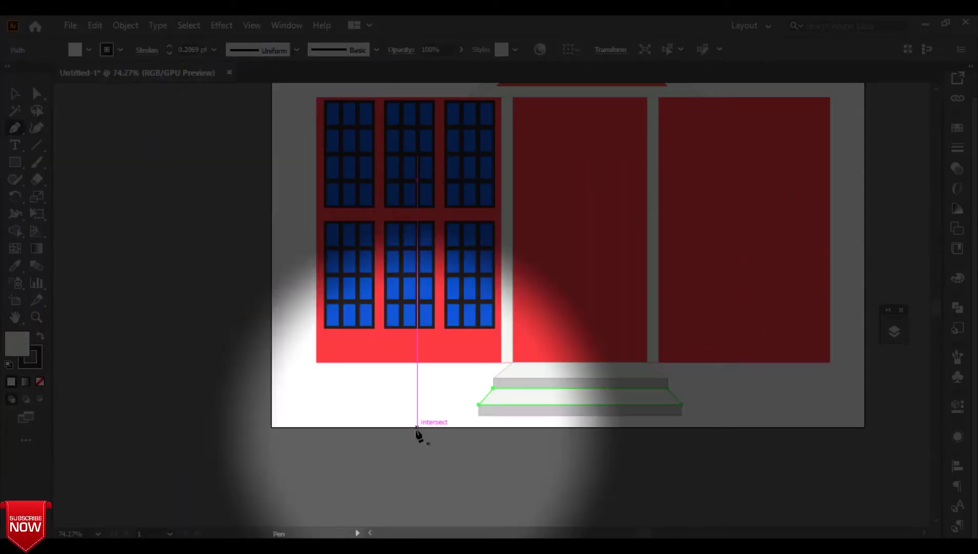
left_click(467, 434)
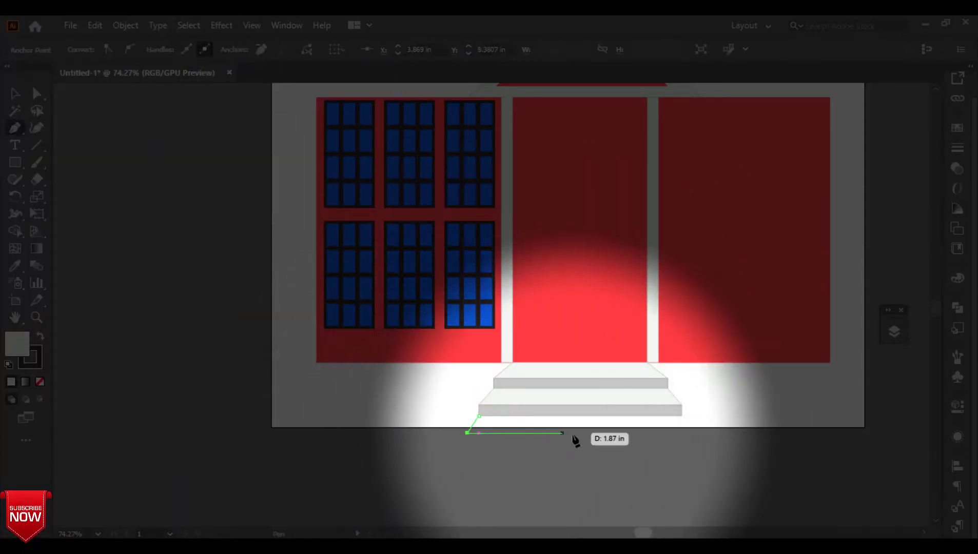
left_click(701, 434)
left_click(682, 415)
left_click(481, 417)
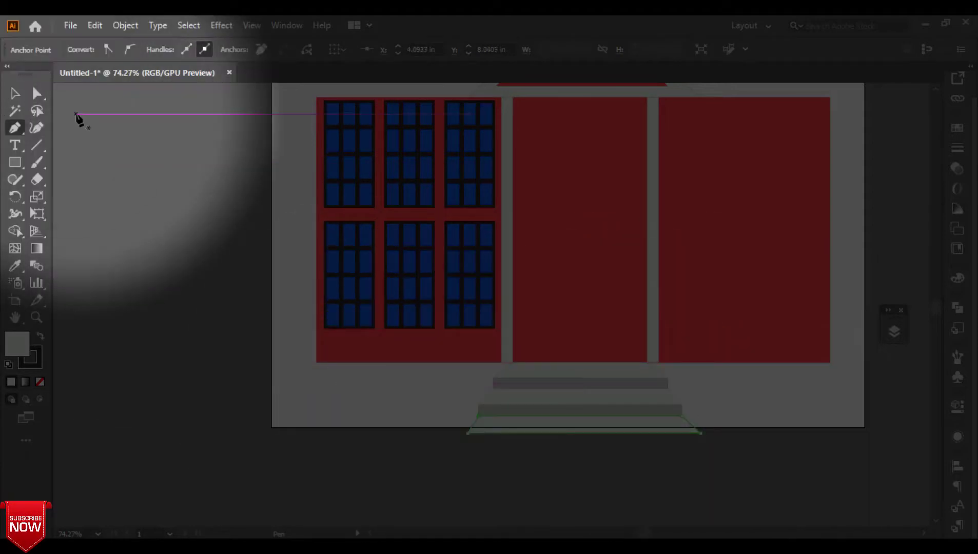
left_click(37, 93)
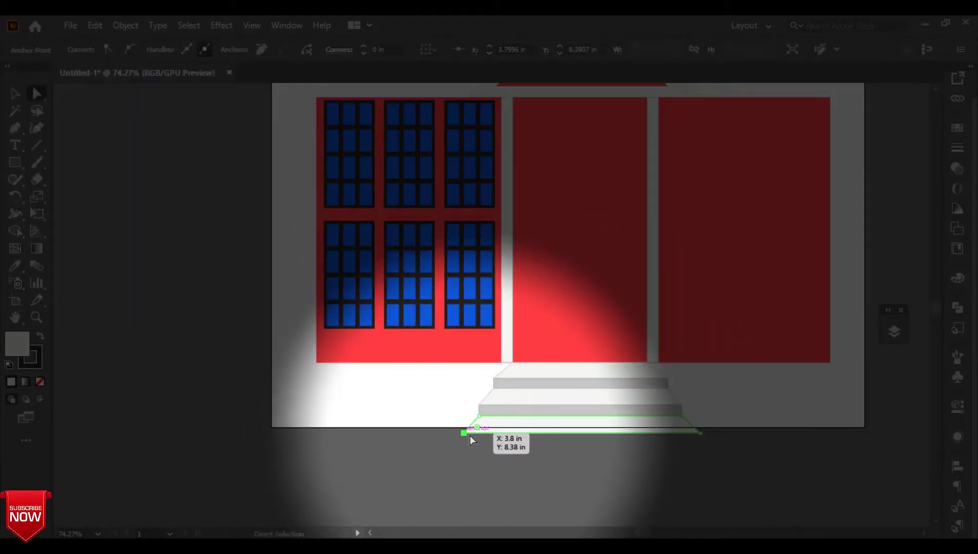
left_click(722, 422)
- Draw a rectangular riser about 4.59 in wide directly beneath the third tread
left_click(15, 128)
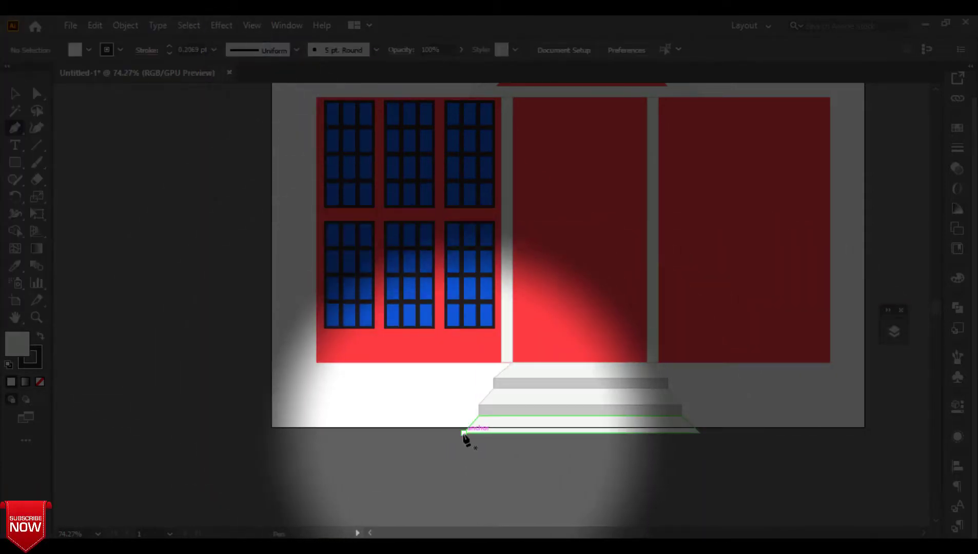
left_click(464, 447)
left_click(701, 447)
left_click(701, 434)
left_click(464, 433)
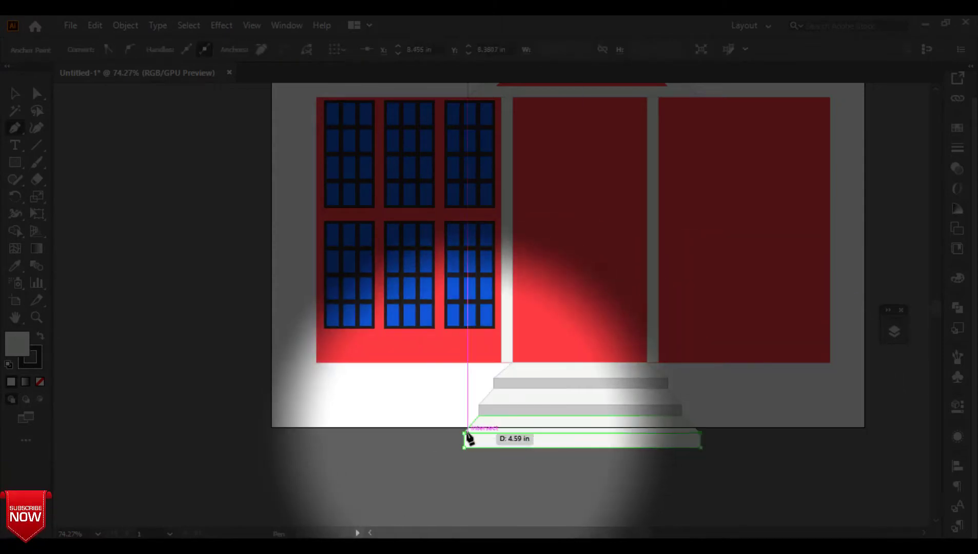
- Copy the gray of the second riser onto the bottom riser and reduce the bottom riser's height slightly
left_click(15, 265)
left_click(630, 405)
left_click(37, 93)
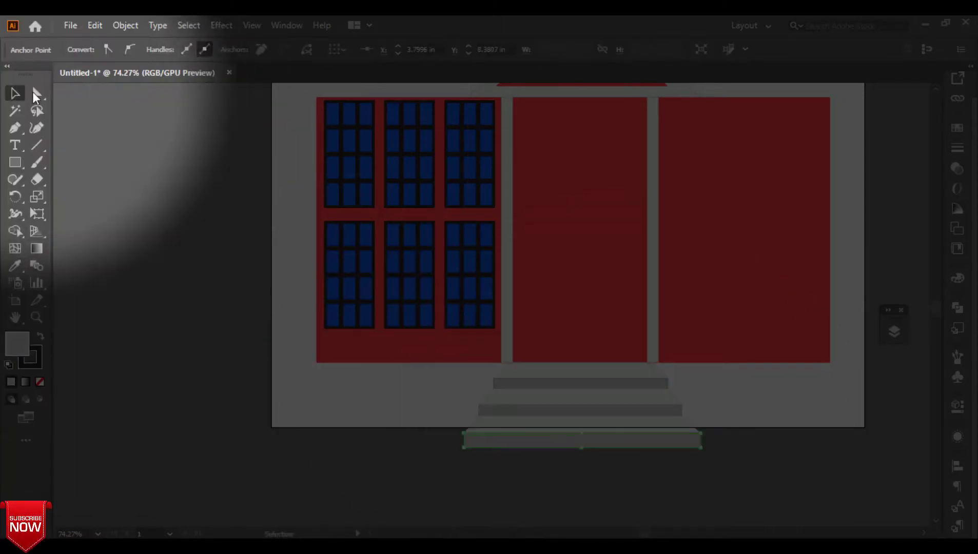
left_click(613, 453)
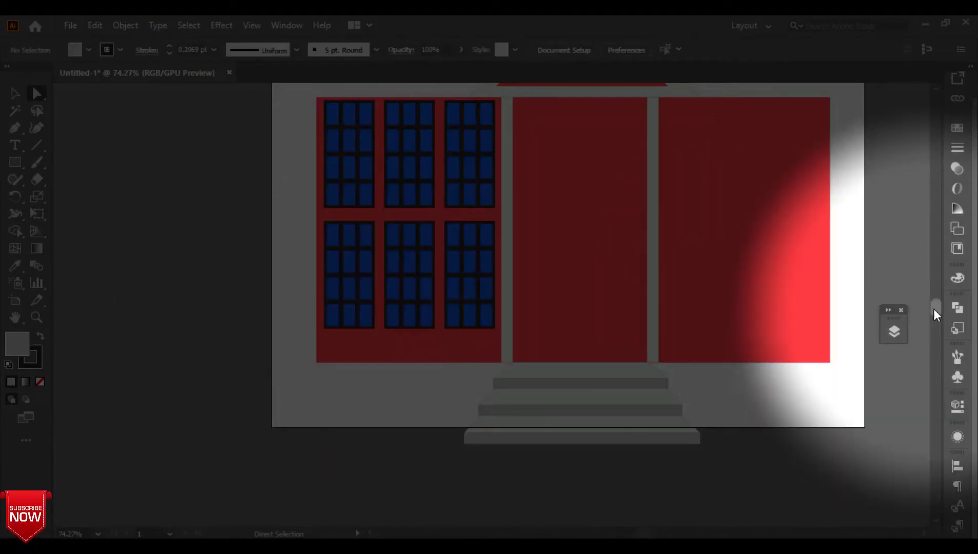
- Select the roof and column group and ungroup it
left_click_drag(935, 309, 929, 293)
key("v")
left_click(566, 192)
right_click(566, 188)
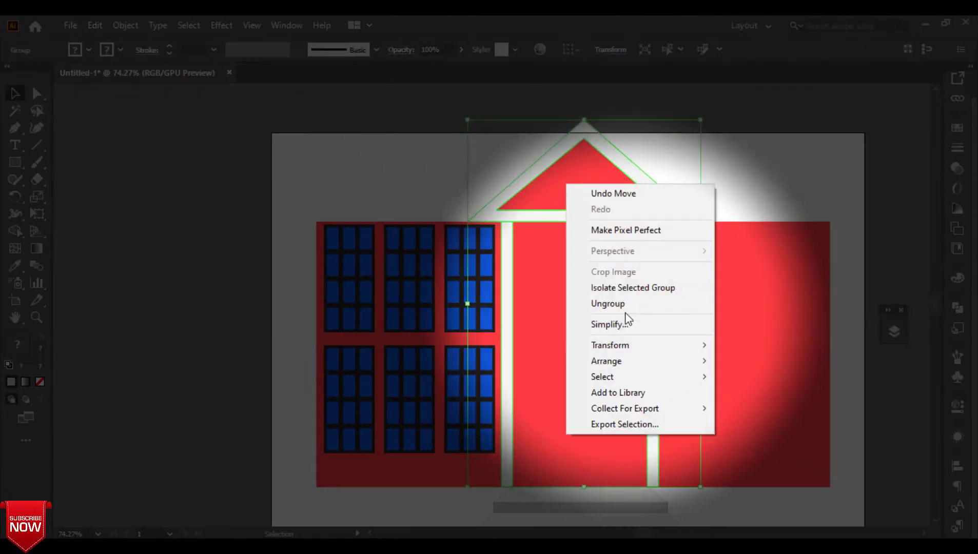
left_click(626, 303)
- Add a gradient mesh point to the red gable triangle at about X 6.54 in, Y 1.05 in
left_click(543, 180)
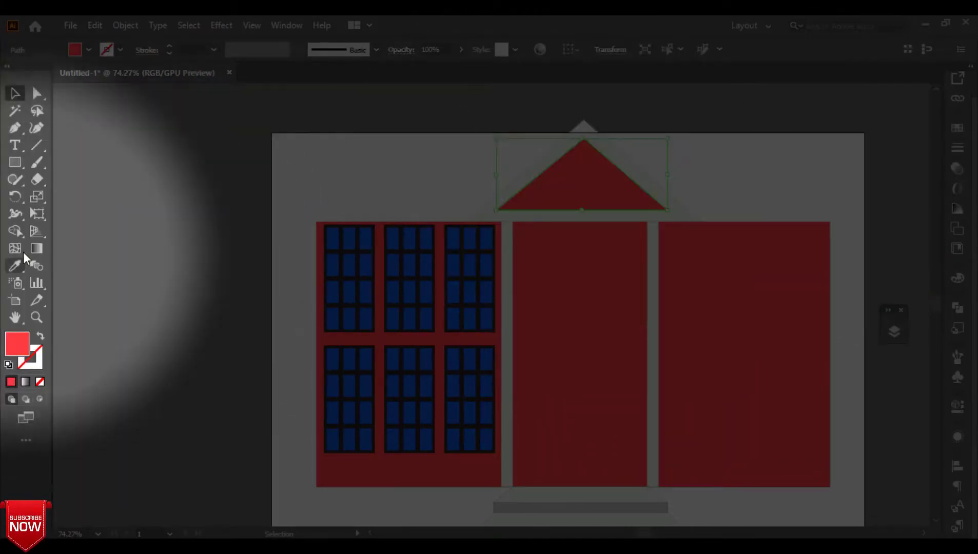
left_click(14, 248)
left_click(604, 183)
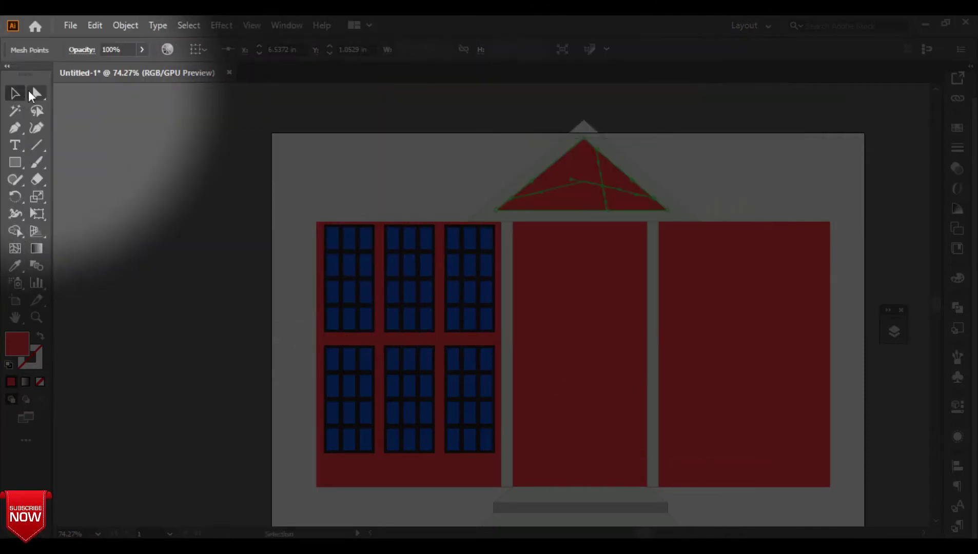
- Lighten the mesh point to pale pink with hue 0, saturation 18.82% and brightness 100%, and deselect the triangle
left_click(32, 96)
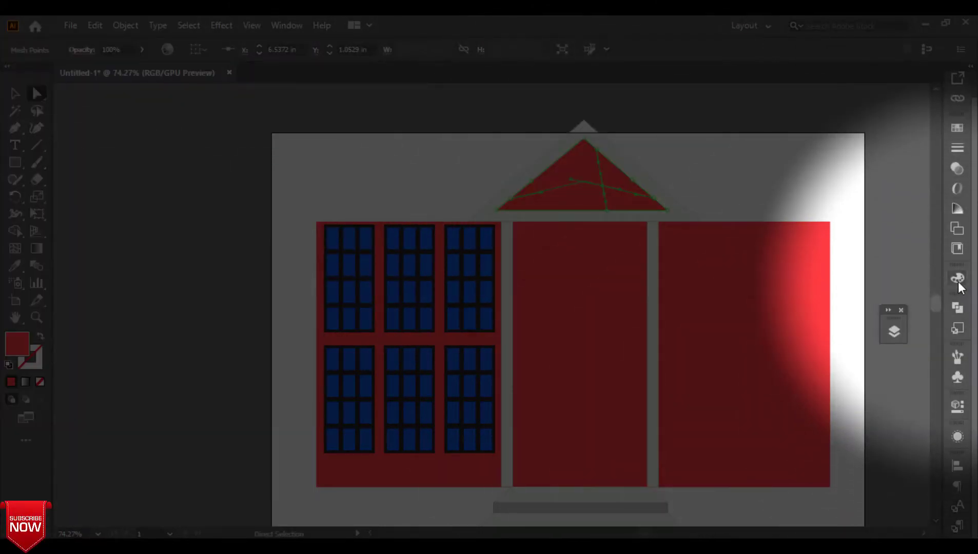
left_click(957, 279)
left_click(836, 321)
mouse_move(838, 322)
left_mouse_down()
mouse_move(829, 325)
mouse_move(838, 324)
left_mouse_up()
key("v")
left_click(395, 133)
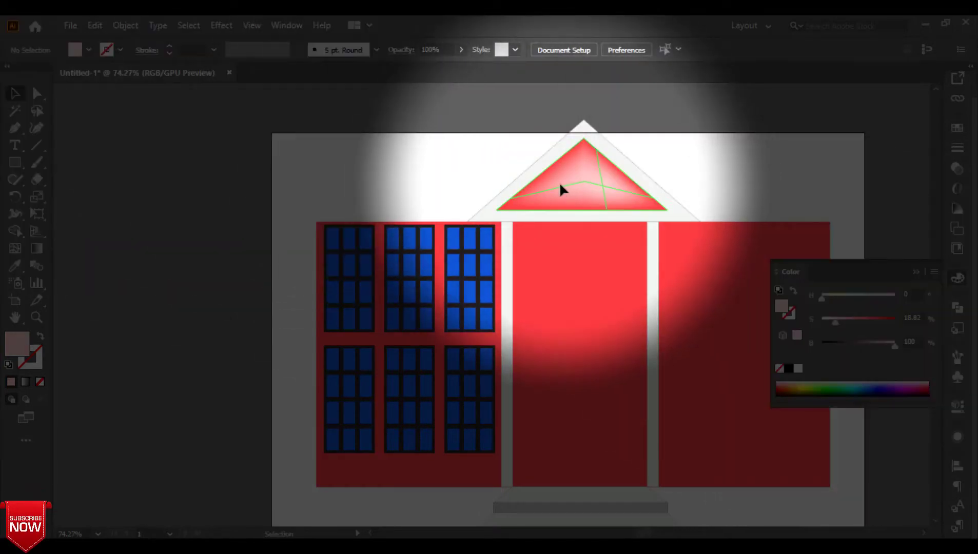
- Add a second mesh point to the gable triangle's left half at about X 5.75 in, Y 1.06 in
left_click(560, 182)
left_click(389, 113)
left_click(594, 181)
left_click(15, 249)
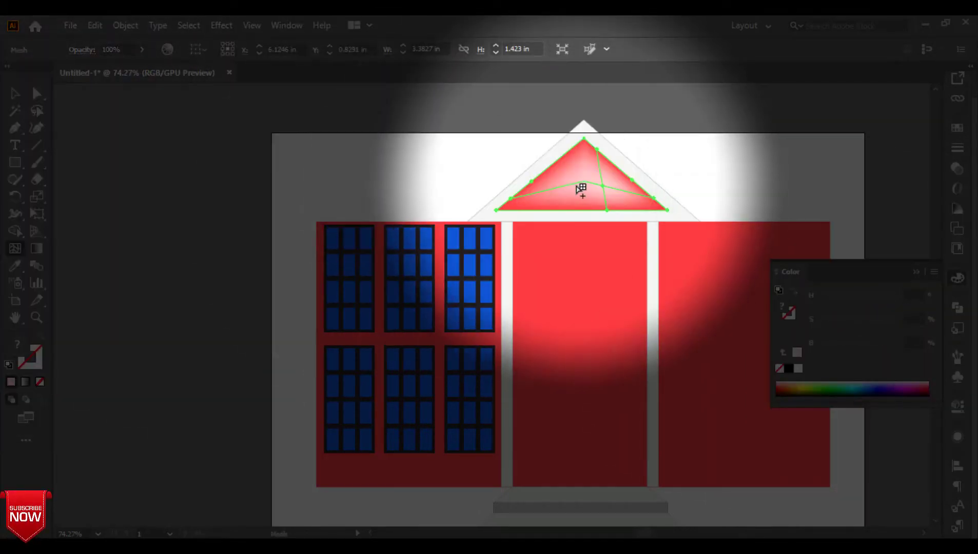
left_click(563, 186)
left_click(37, 93)
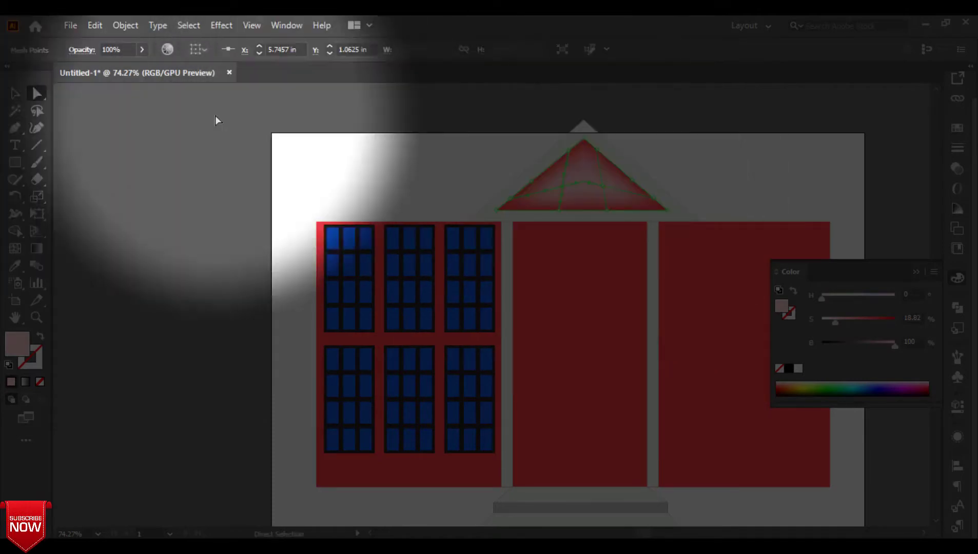
- Colour the gable triangle's second mesh point with the red sampled from the artwork and deselect the triangle
key("i")
left_click(596, 226)
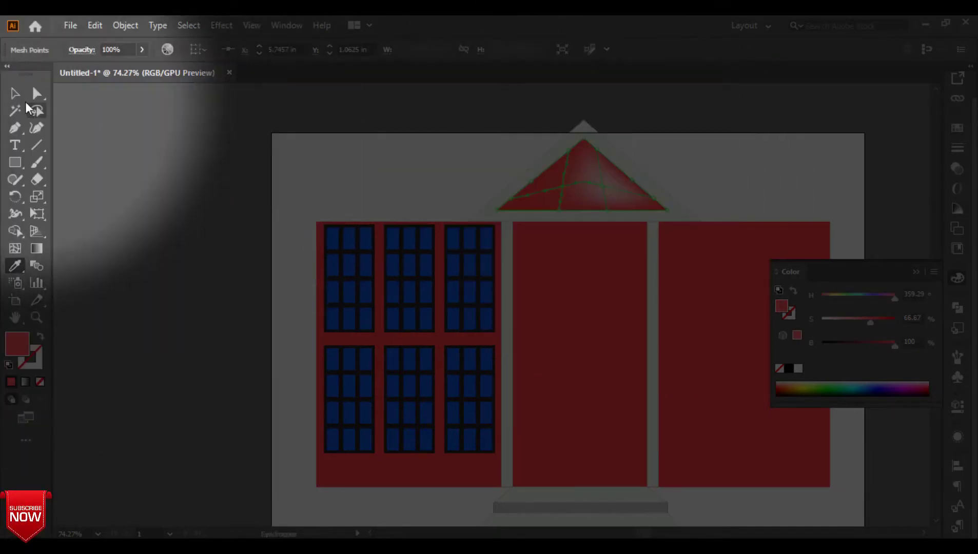
left_click(15, 94)
left_click(864, 138)
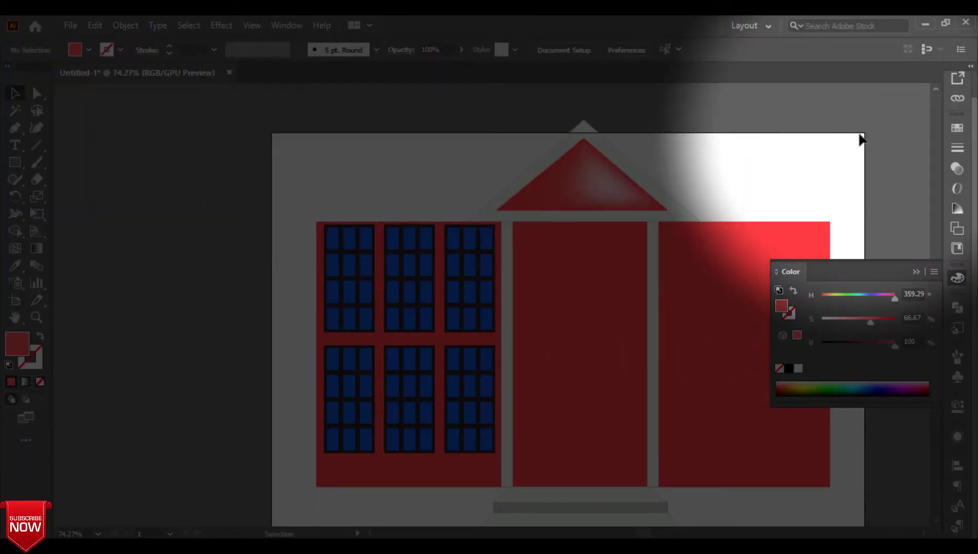
left_click_drag(842, 150, 751, 99)
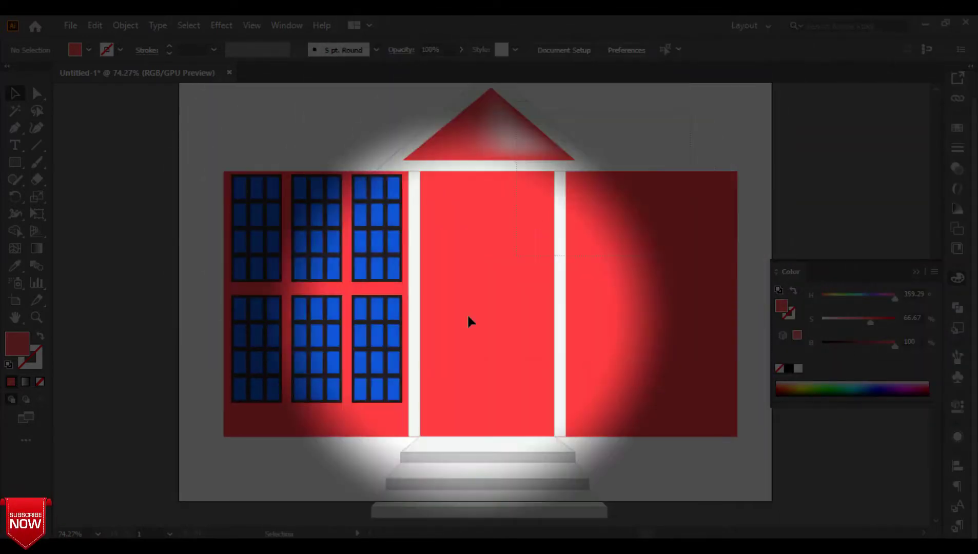
left_click(538, 485)
scroll(462, 410, "up", 4)
left_click_drag(680, 188, 587, 229)
scroll(355, 503, "down", 4)
right_click(386, 286)
left_click(452, 390)
left_click(651, 259)
- Lock Layer 3 with the entrance and unlock Layer 2 with the windows
left_click(916, 272)
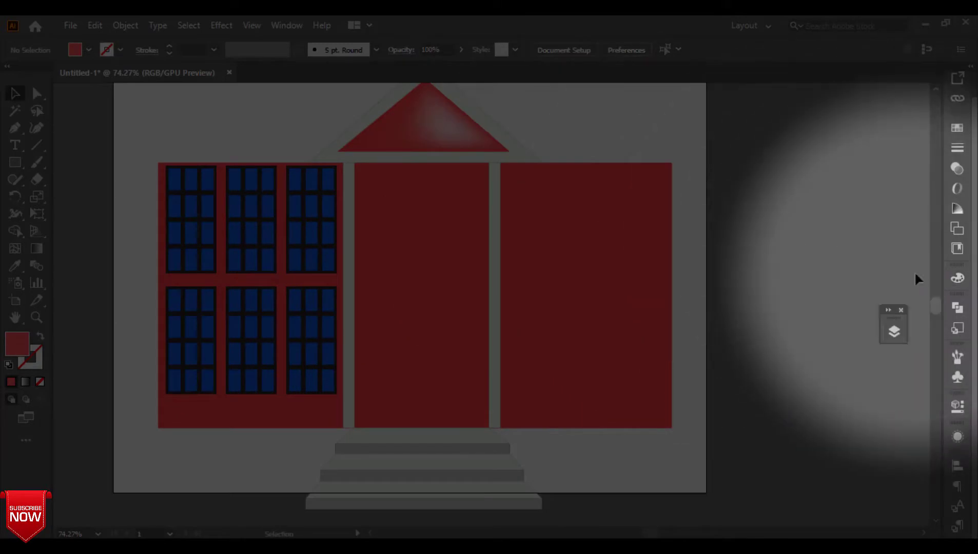
left_click(894, 331)
left_click(740, 363)
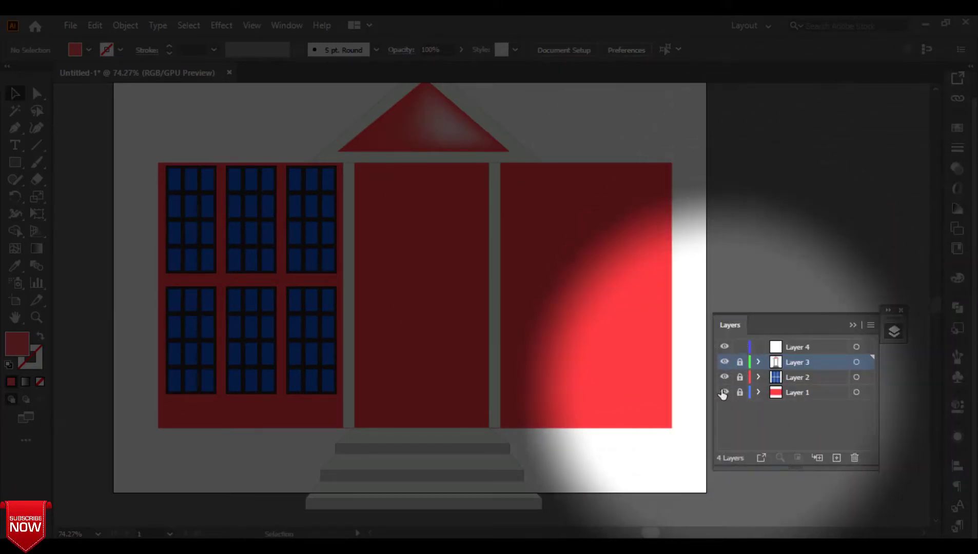
left_click(724, 377)
left_click(724, 379)
- Copy the window group horizontally onto the right wall and narrow the copy slightly to fit between the column and wall edge
left_click(331, 318)
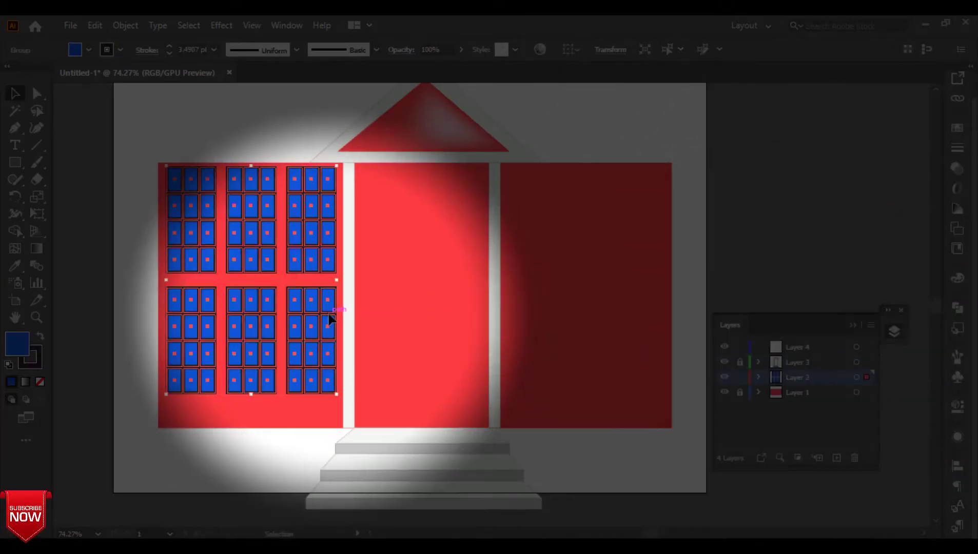
left_click_drag(328, 359, 657, 367)
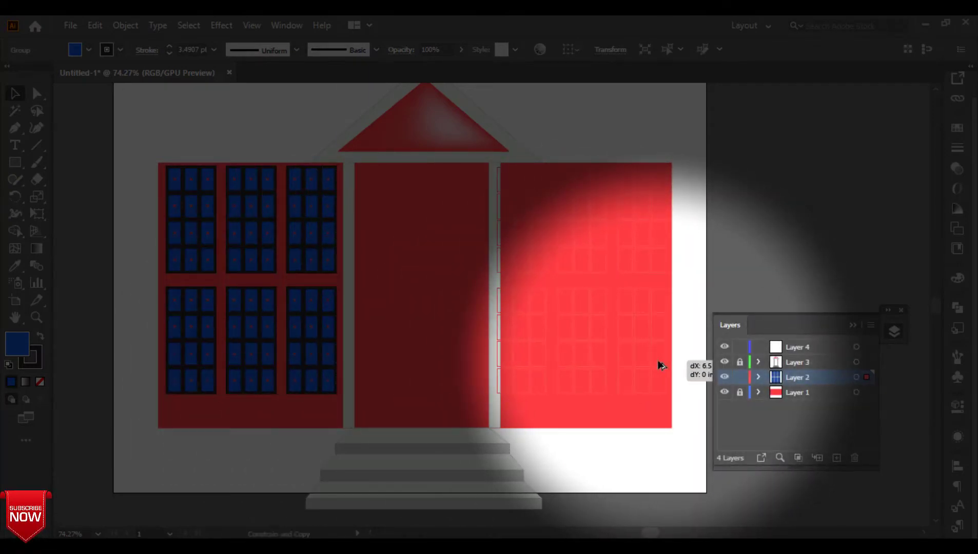
left_click_drag(661, 366, 661, 366)
left_click_drag(506, 283, 506, 283)
- Narrow the left window group slightly so it sits evenly spaced within the left wall
left_click(332, 306)
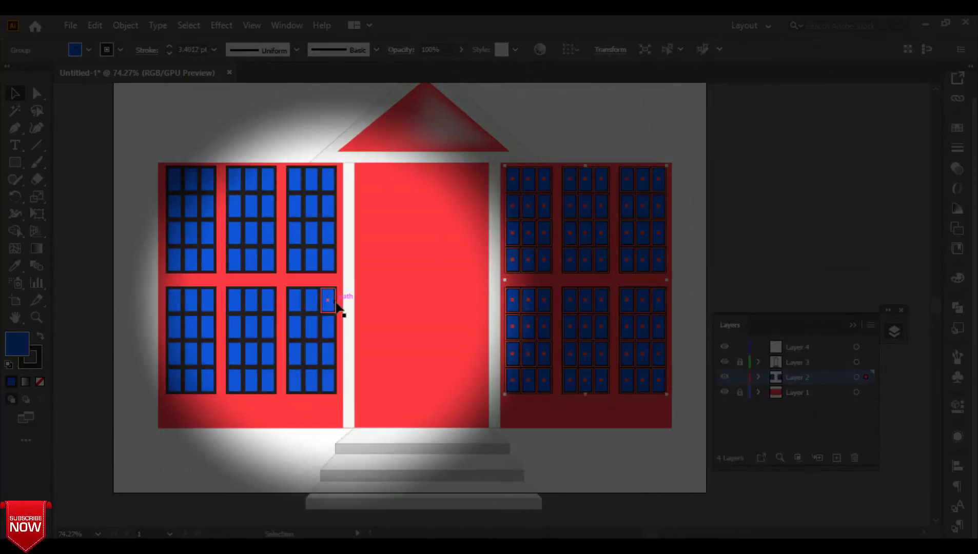
left_click_drag(333, 281, 331, 280)
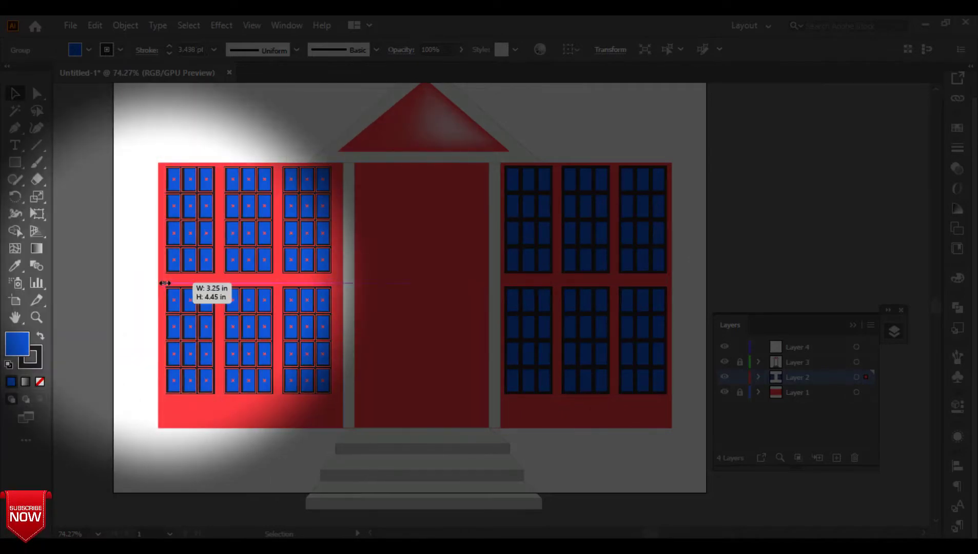
left_click_drag(165, 283, 164, 283)
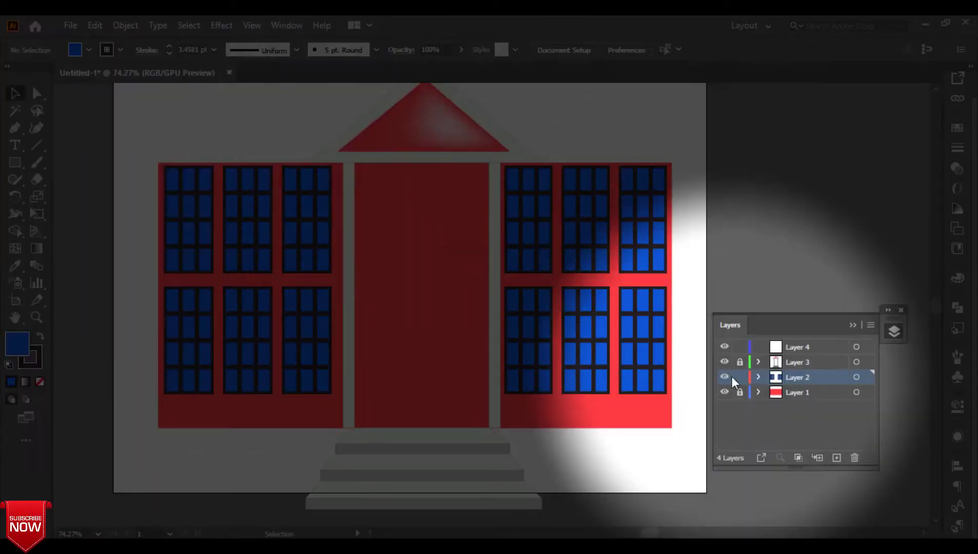
left_click(740, 377)
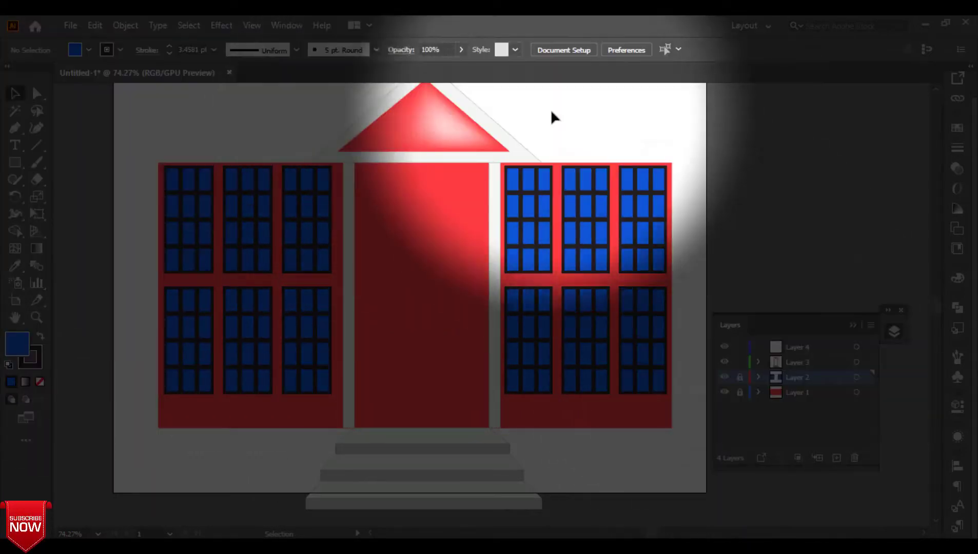
scroll(443, 349, "down", 2)
left_click(442, 349)
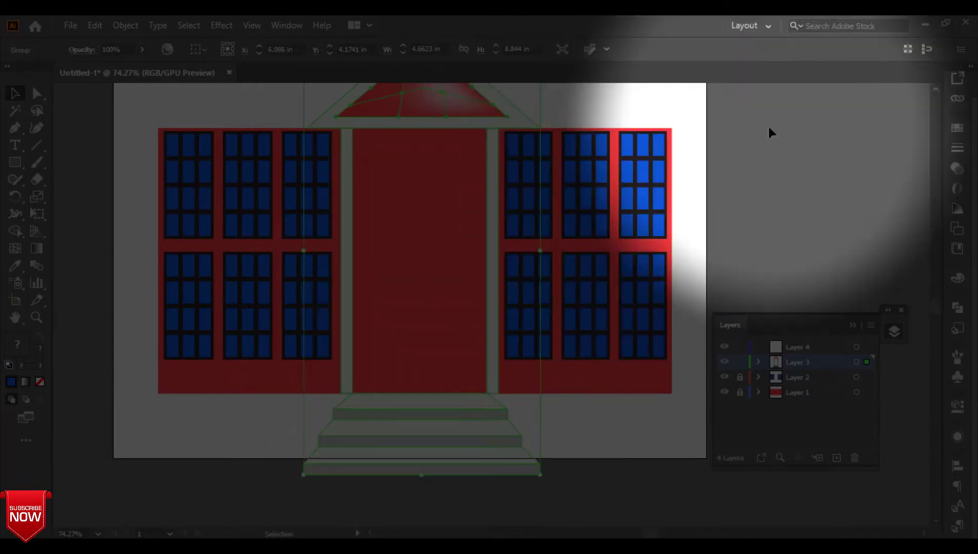
left_click(769, 125)
left_click(854, 325)
scroll(284, 403, "left", 5)
left_click_drag(130, 450, 921, 342)
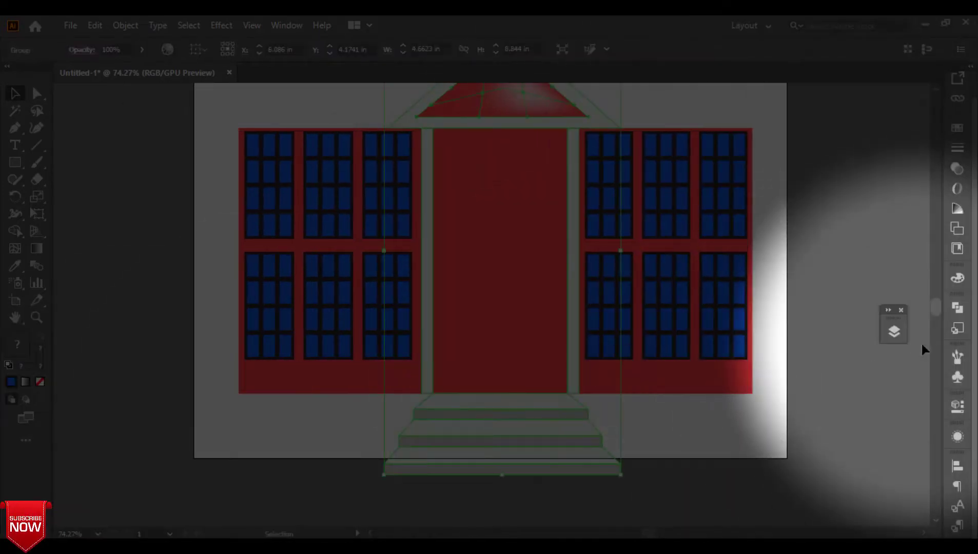
left_click(894, 331)
left_click(739, 377)
left_click(740, 362)
- Select both window groups, nudge them down to leave a wider margin below the wall tops, and group them
left_click_drag(836, 108, 101, 460)
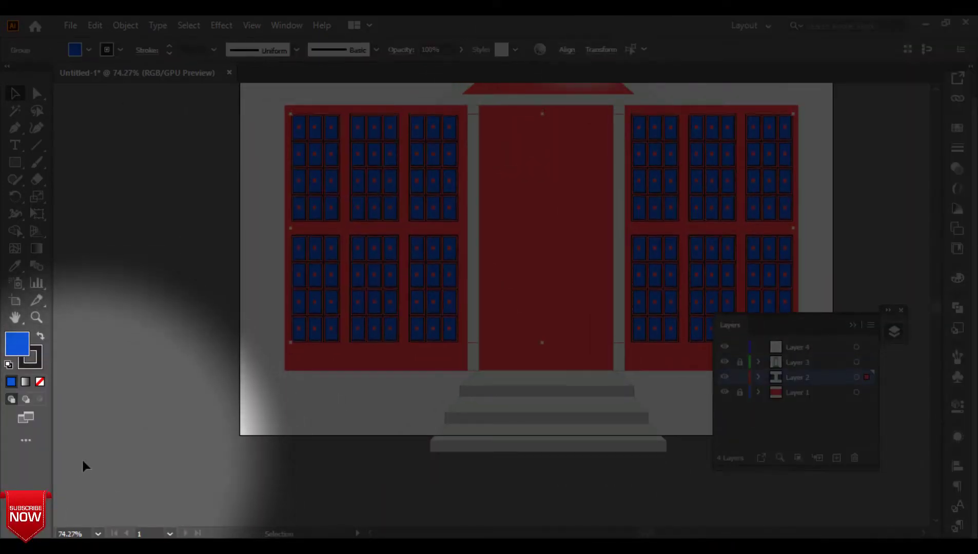
key("shift+Down")
key("shift+Down")
right_click(342, 318)
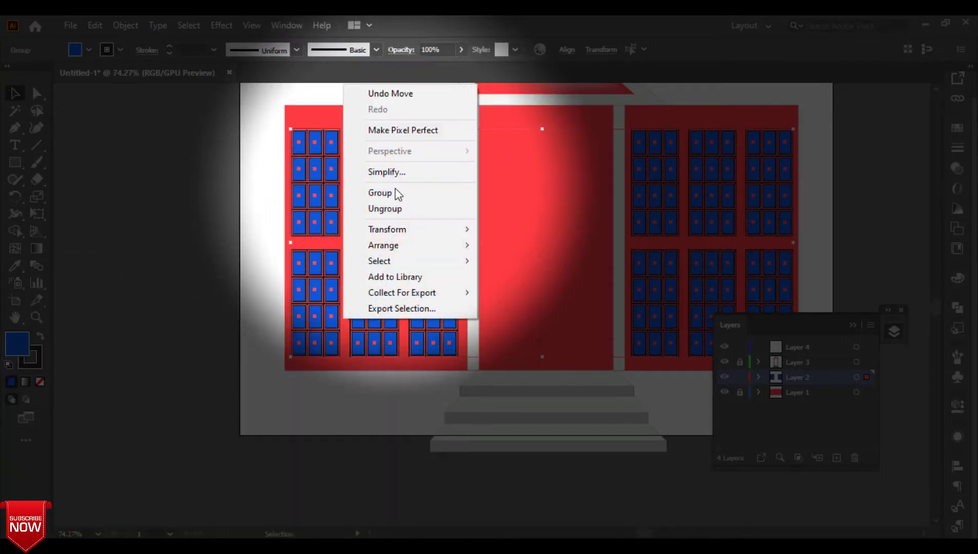
left_click(395, 192)
- Lock Layer 2 and Layer 3, and make Layer 4 the active layer
left_click(739, 378)
left_click(740, 362)
left_click(853, 324)
scroll(306, 106, "up", 3)
left_click(488, 181)
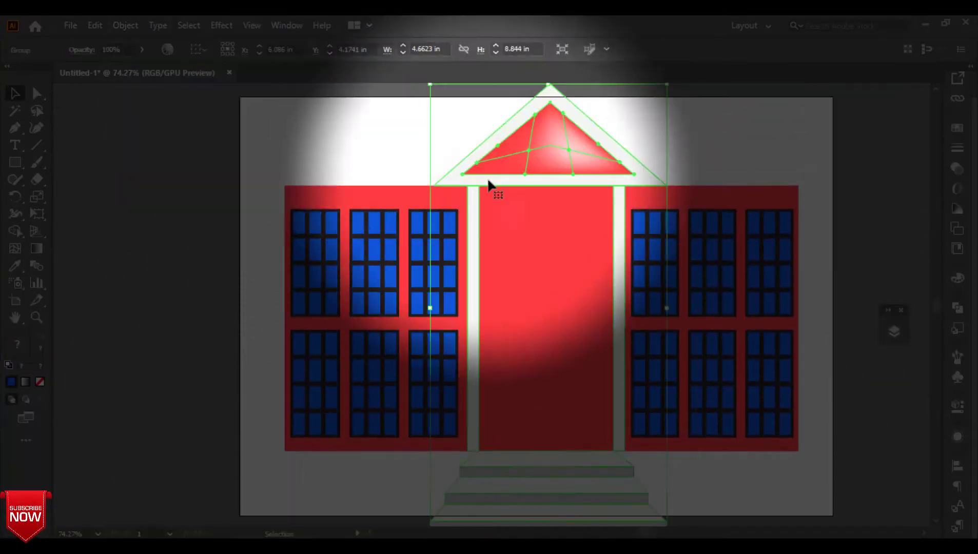
right_click(506, 181)
left_click(889, 162)
left_click(894, 332)
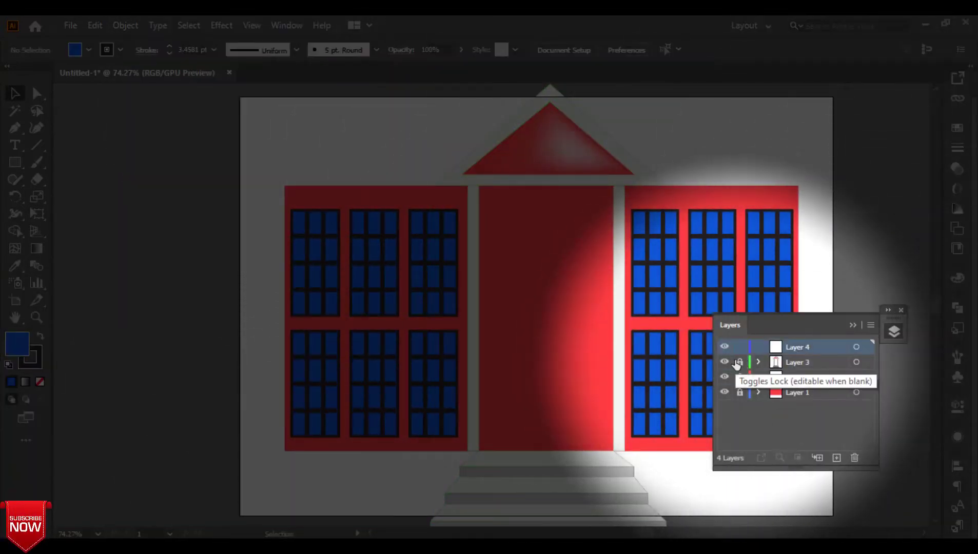
left_click(740, 362)
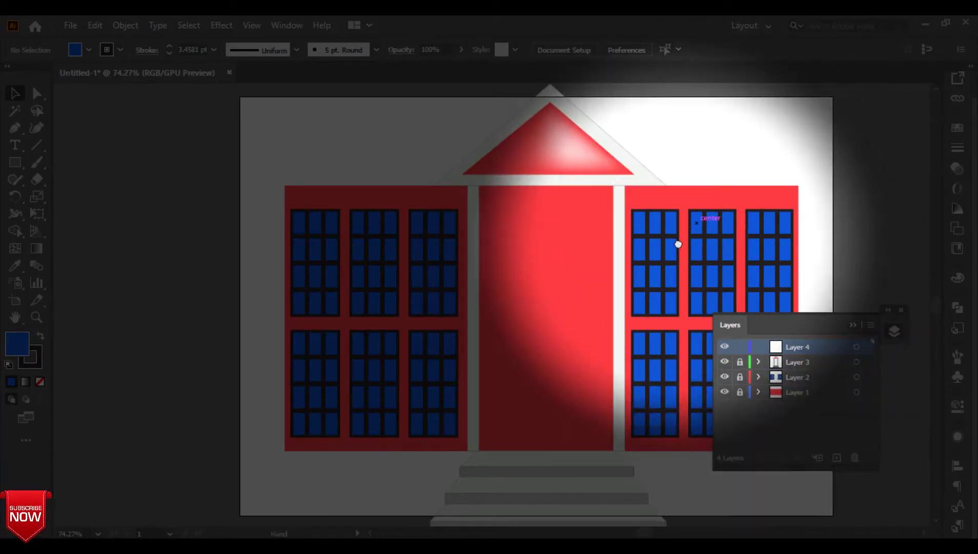
- Draw a thin closed four-sided strip with the Pen tool above the right wall, from the gable's right slope to about X 12.34 in
left_click_drag(676, 238, 535, 324)
left_click(853, 325)
left_click(14, 128)
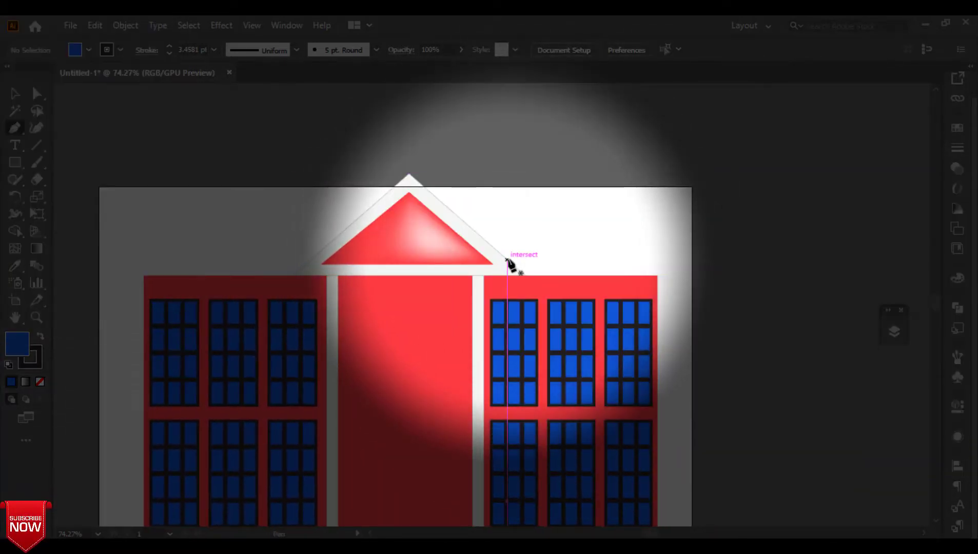
left_click(514, 265)
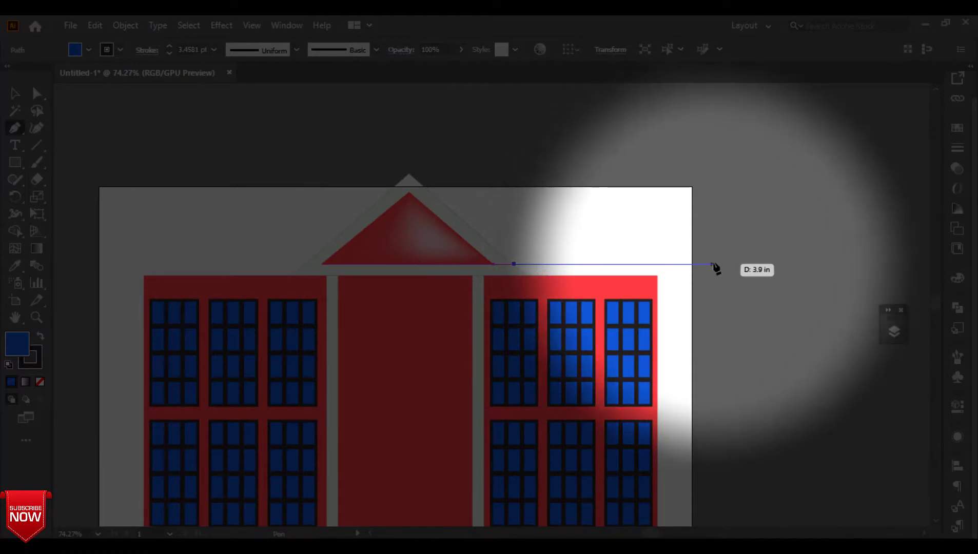
left_click(724, 265)
left_click(724, 279)
left_click(525, 278)
left_click(514, 265)
- Nudge the strip's lower-right corner vertically until its lower edge runs level along the top of the right wall
left_click(37, 93)
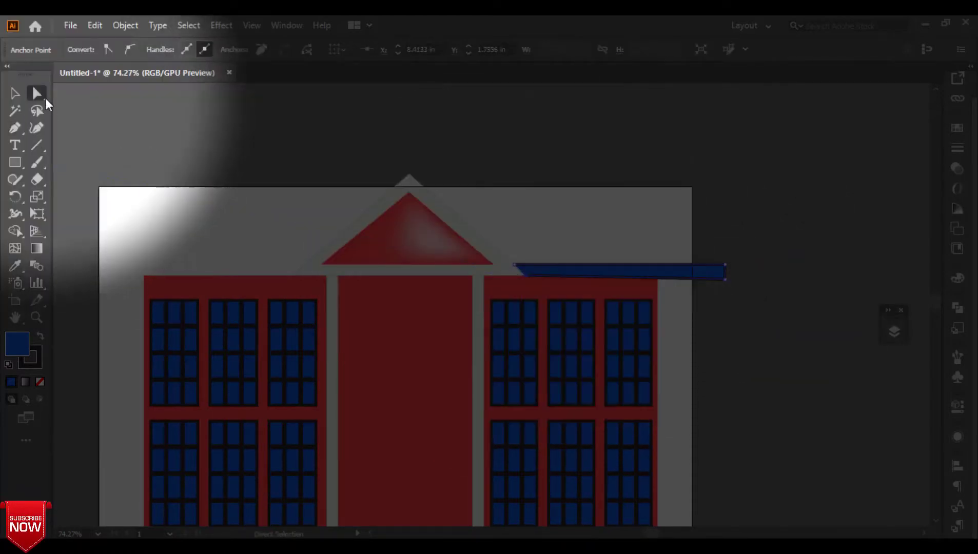
left_click(727, 282)
key("Up")
key("Up")
key("Up")
key("Up")
key("Up")
key("Up")
key("Up")
key("Up")
key("Up")
key("Up")
key("Up")
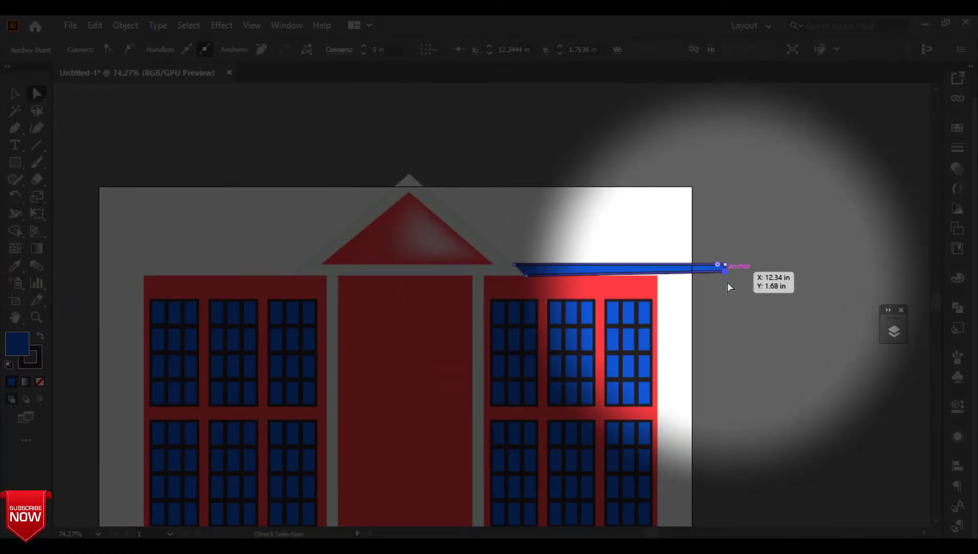
key("Down")
key("Down")
key("Down")
key("Down")
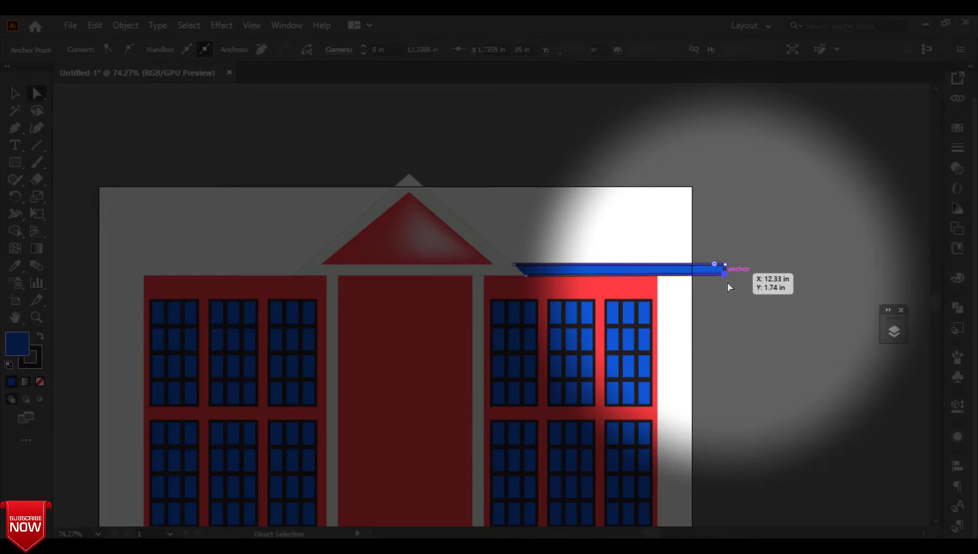
key("p")
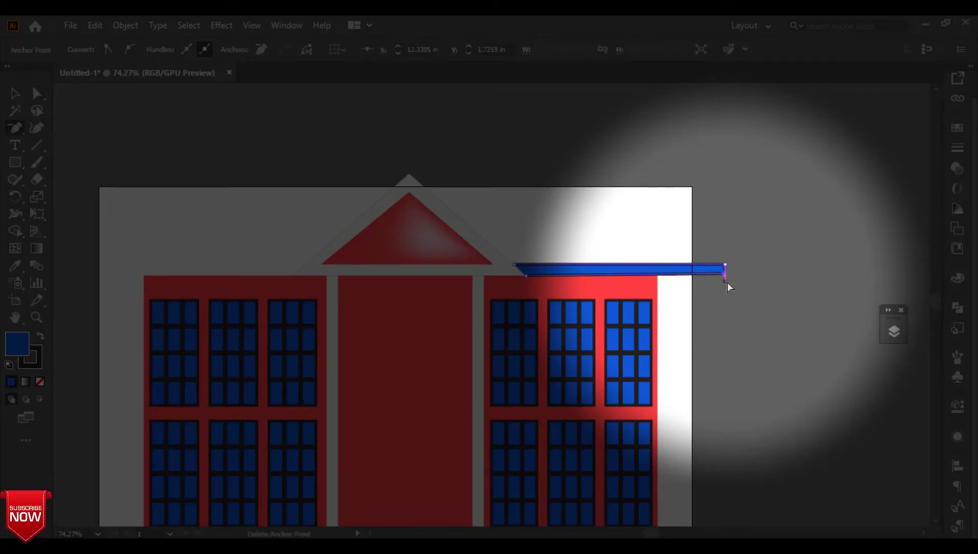
key("Down")
key("Down")
key("Down")
key("Down")
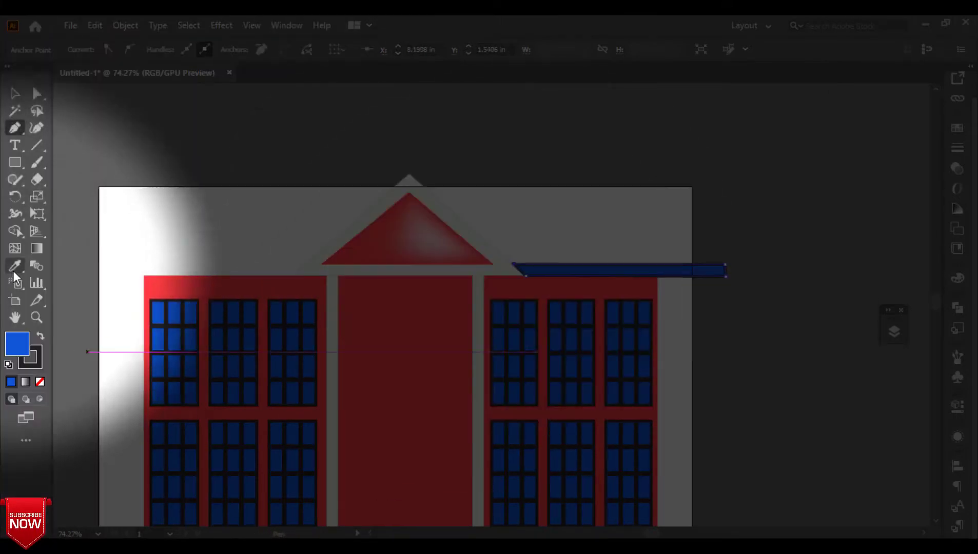
- Give the eave strip the off-white fill and thin stroke sampled from the entrance columns, and deselect it
left_click(15, 267)
left_click(335, 270)
left_click(15, 95)
left_click(278, 132)
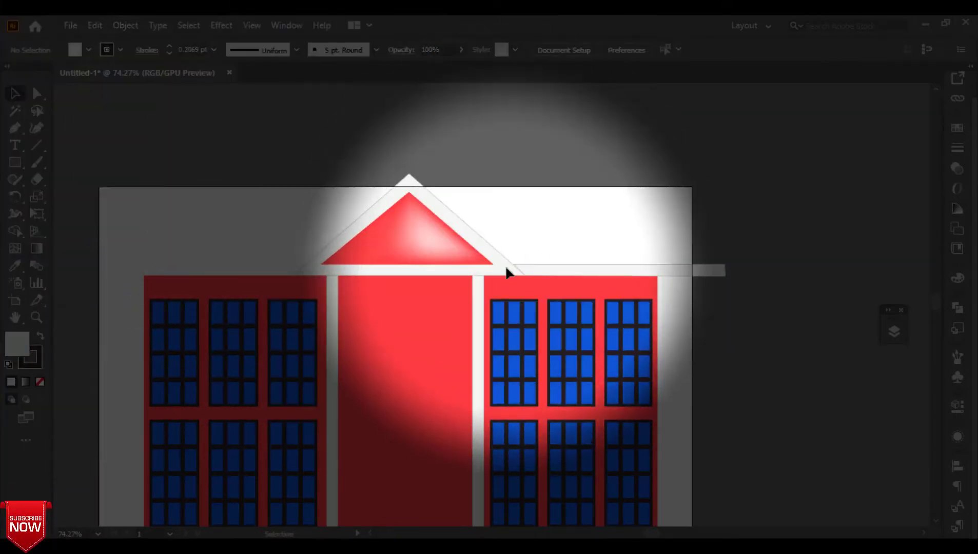
left_click(508, 270)
left_click(37, 93)
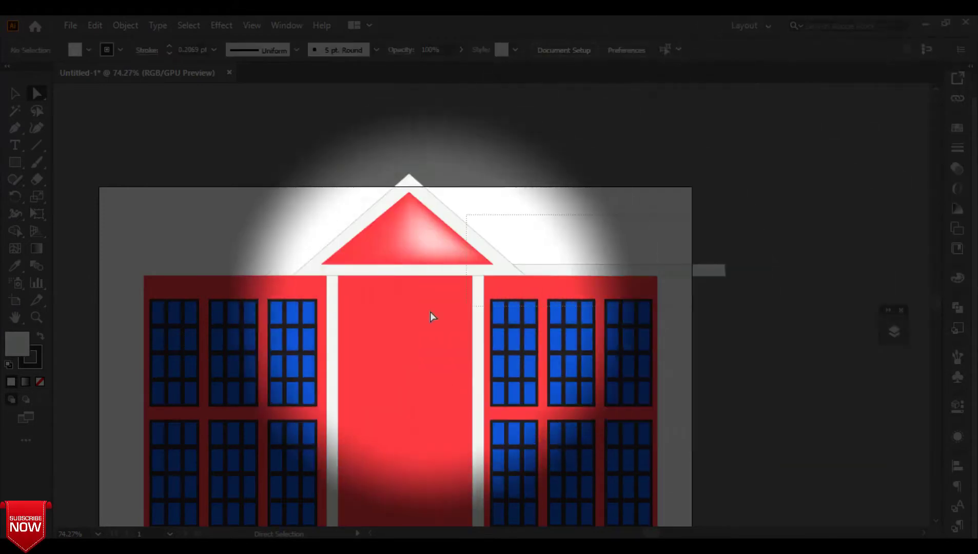
- Draw a closed roof trapezoid above the walls, with its base at about Y 1.54 in and top edge at about Y -0.92 in
key("p")
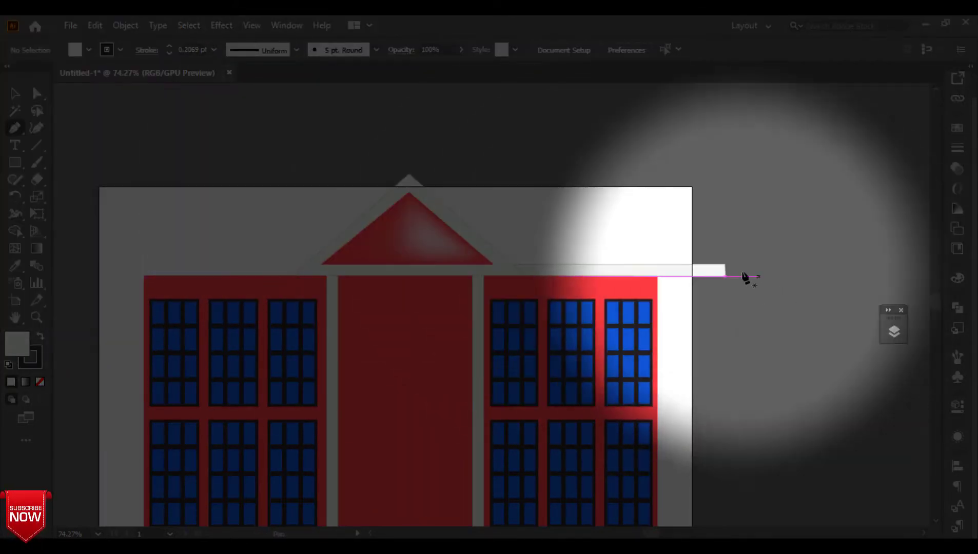
left_click(724, 265)
left_click(681, 138)
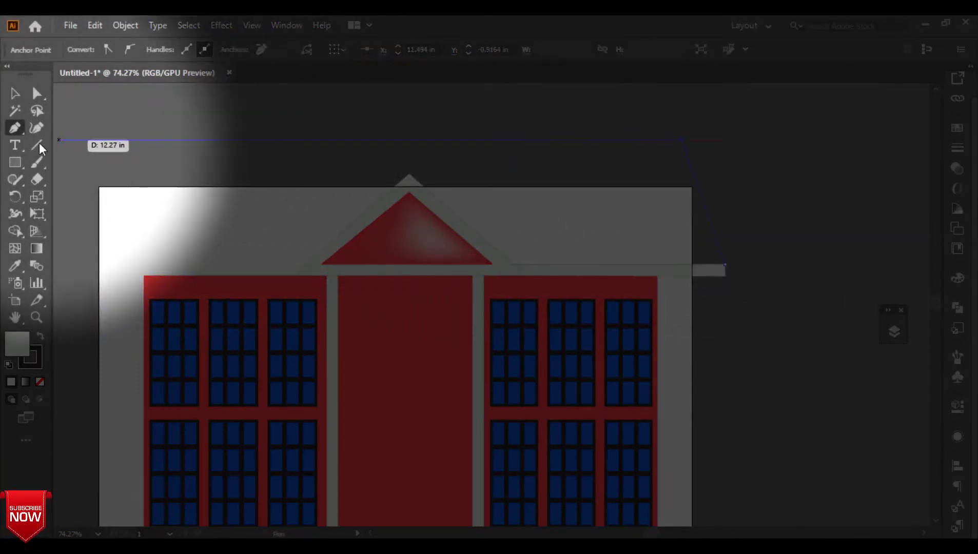
left_click(370, 533)
left_click(370, 533)
left_click(370, 533)
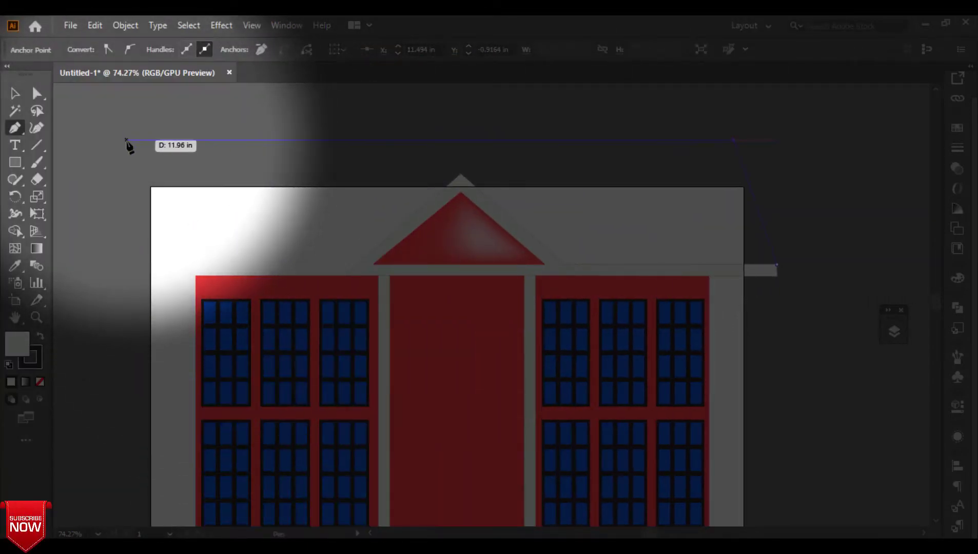
left_click(135, 140)
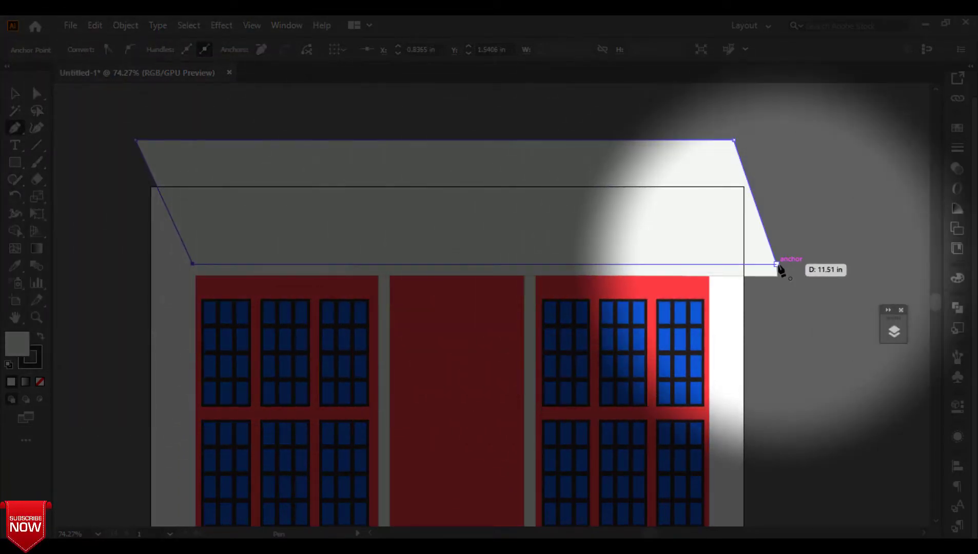
key("ctrl+z")
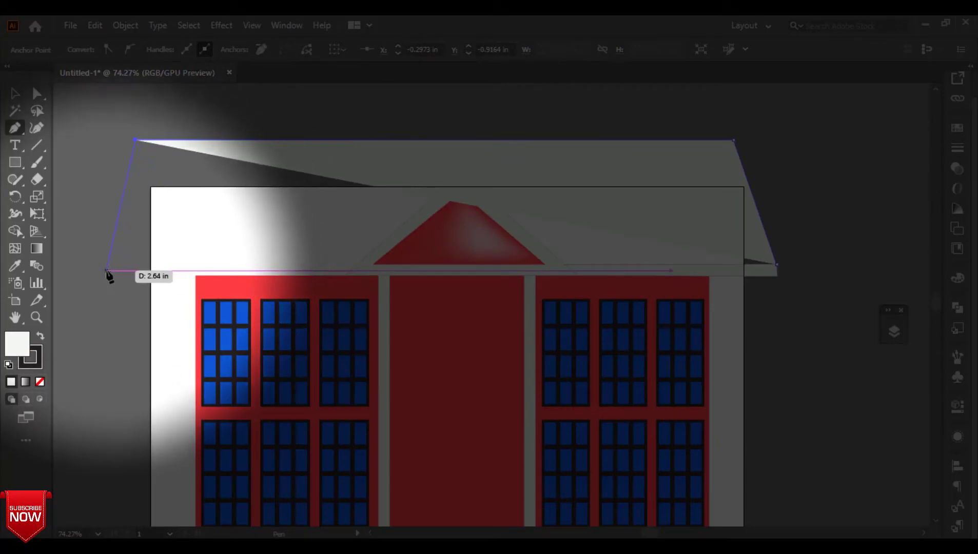
left_click(92, 264)
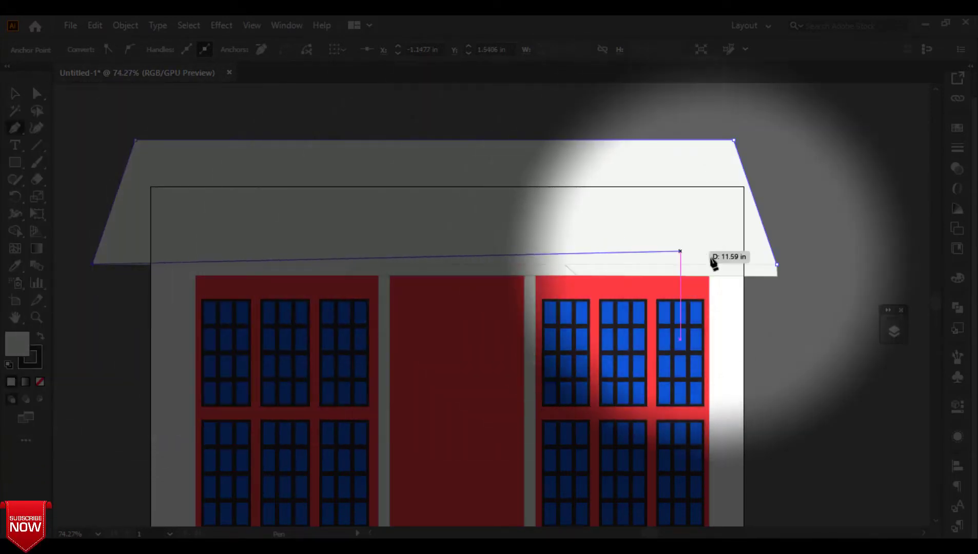
left_click(776, 264)
- Change the roof trapezoid's fill to a saturated dark orange-brown by adjusting its saturation, hue and brightness
left_click(958, 278)
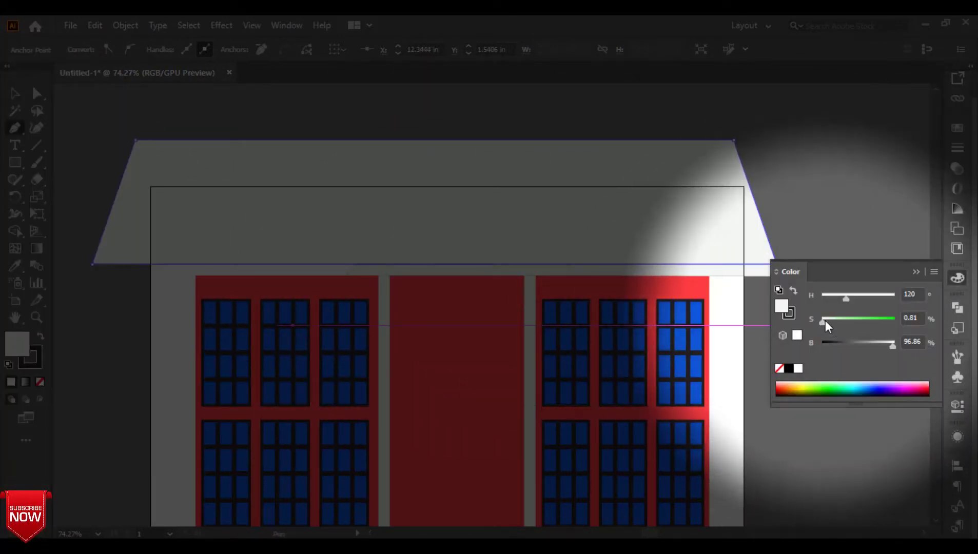
left_click_drag(824, 322, 896, 322)
left_click_drag(848, 297, 827, 297)
left_click_drag(891, 346, 857, 346)
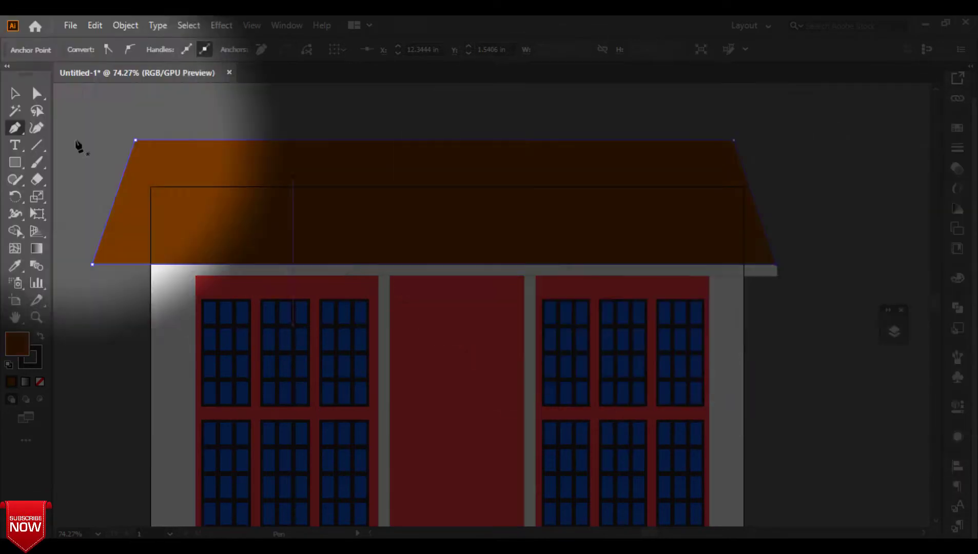
- Draw a closed thin eave strip under the roof's lower edge, from its left corner to the gable's left foot
left_click(15, 93)
left_click(894, 331)
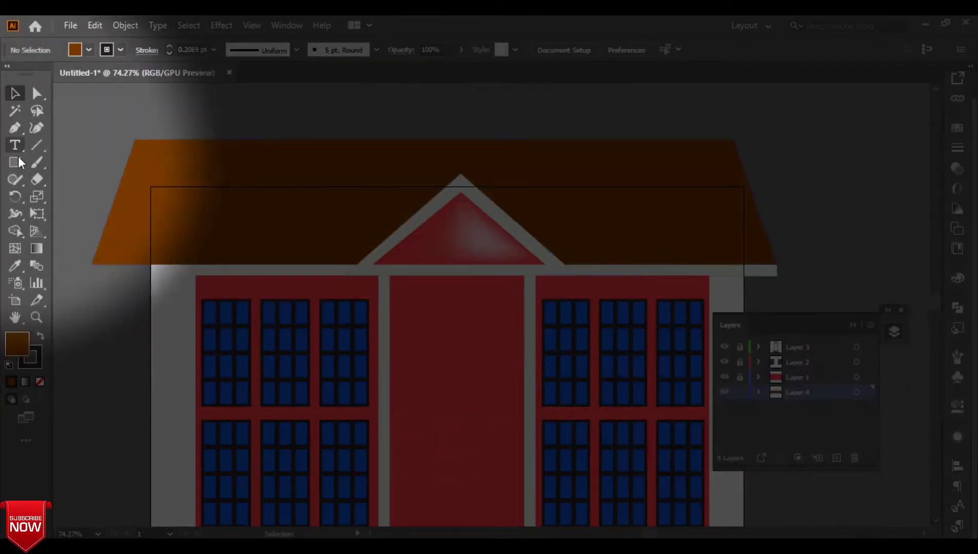
left_click(15, 128)
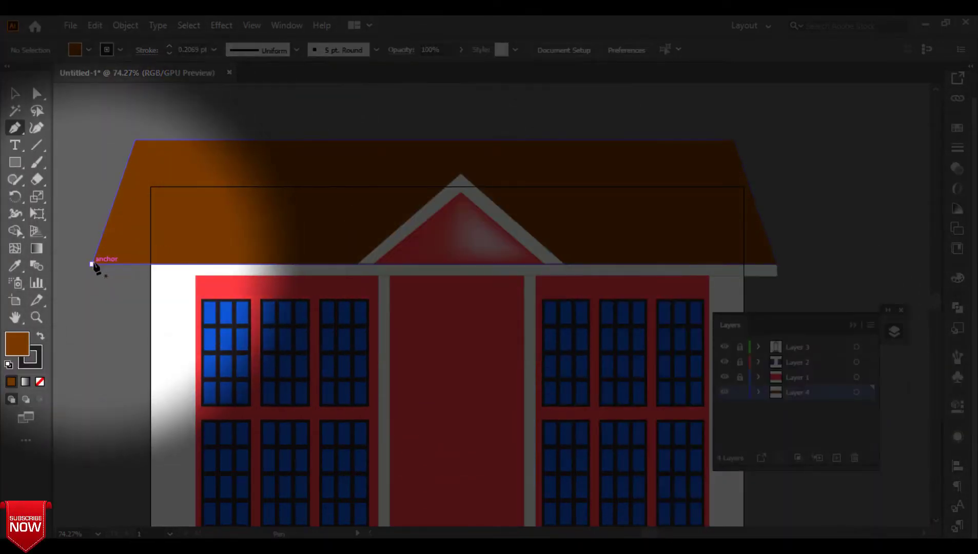
left_click(92, 264)
left_click(360, 265)
left_click(357, 274)
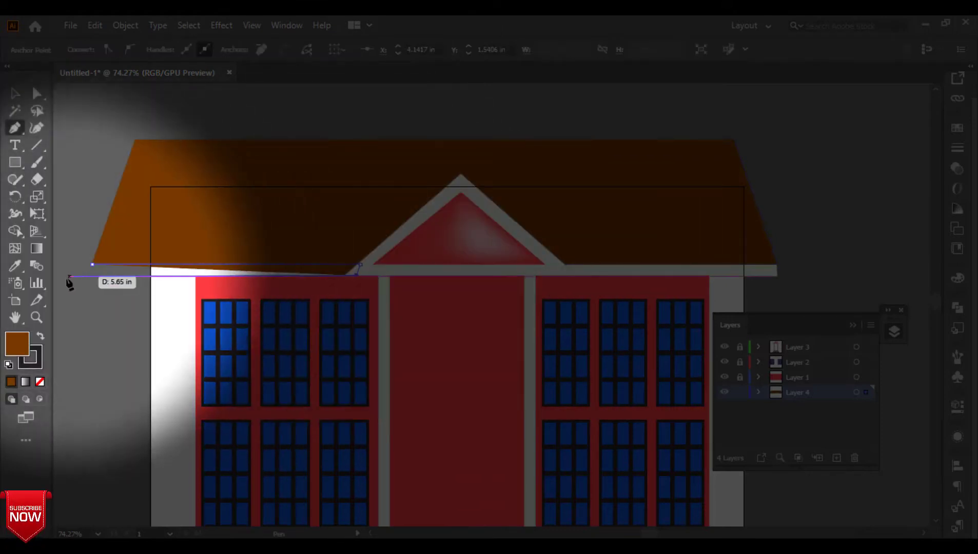
left_click(92, 264)
- Give the left eave strip the off-white fill and stroke sampled from the existing trim beside the gable, and deselect it
left_click(14, 266)
left_click(364, 272)
left_click(15, 93)
left_click(267, 124)
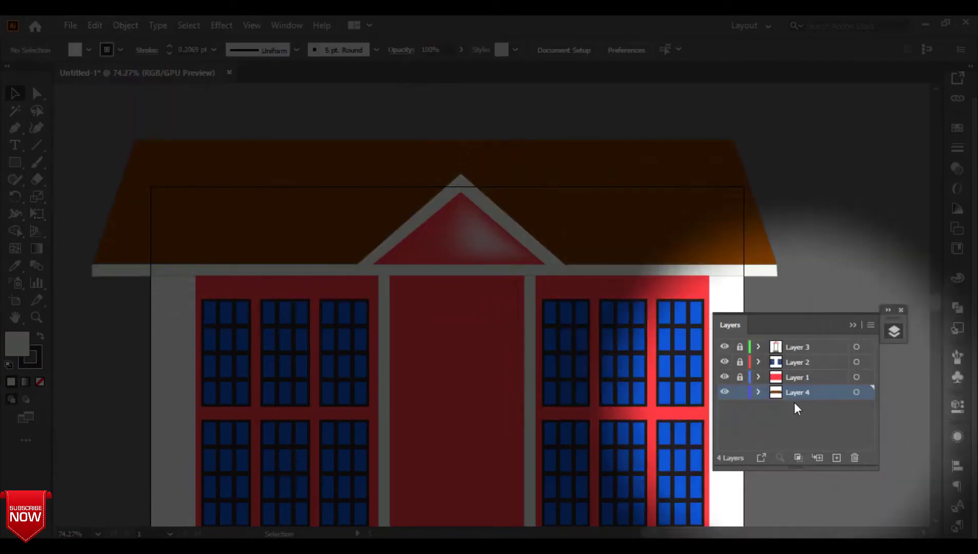
- Lock Layer 4 and add a new layer above Layer 3
left_click(740, 393)
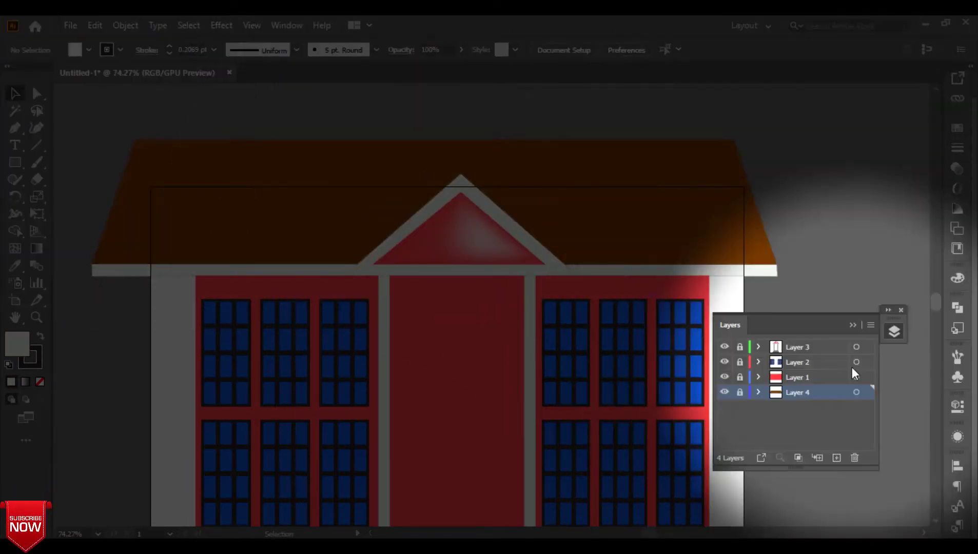
left_click(793, 348)
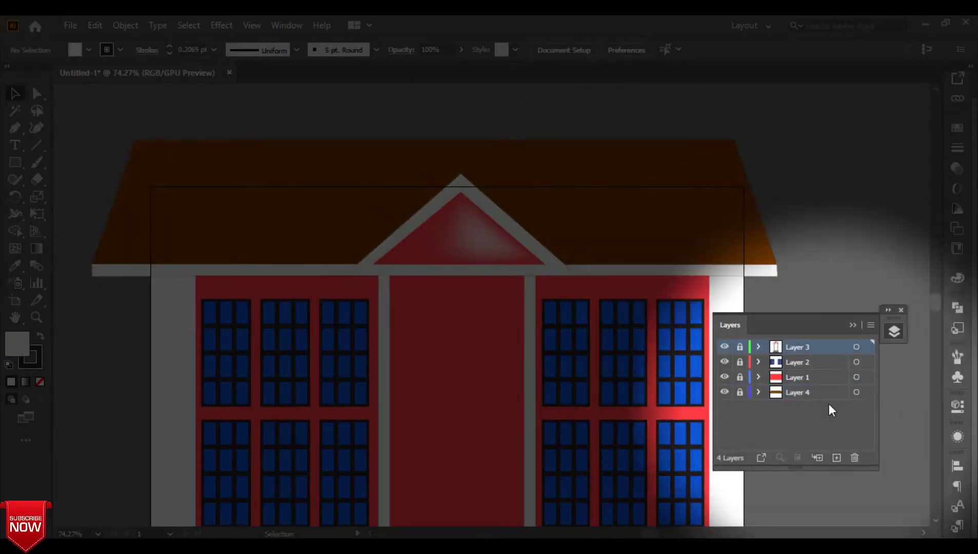
left_click(836, 457)
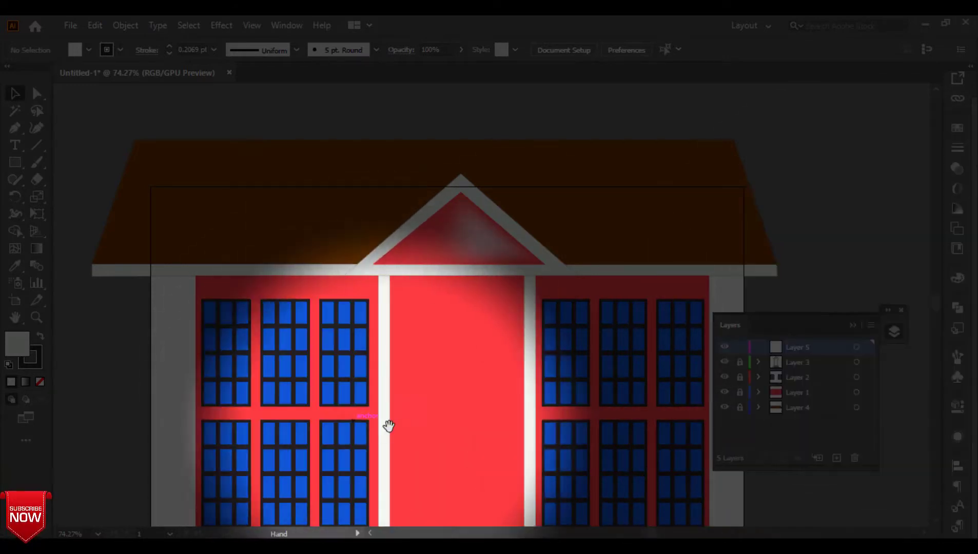
- Draw an off-white door rectangle about 1.98 in wide and 4.25 in high between the entrance columns, standing on the stairs
left_click_drag(449, 436, 395, 374)
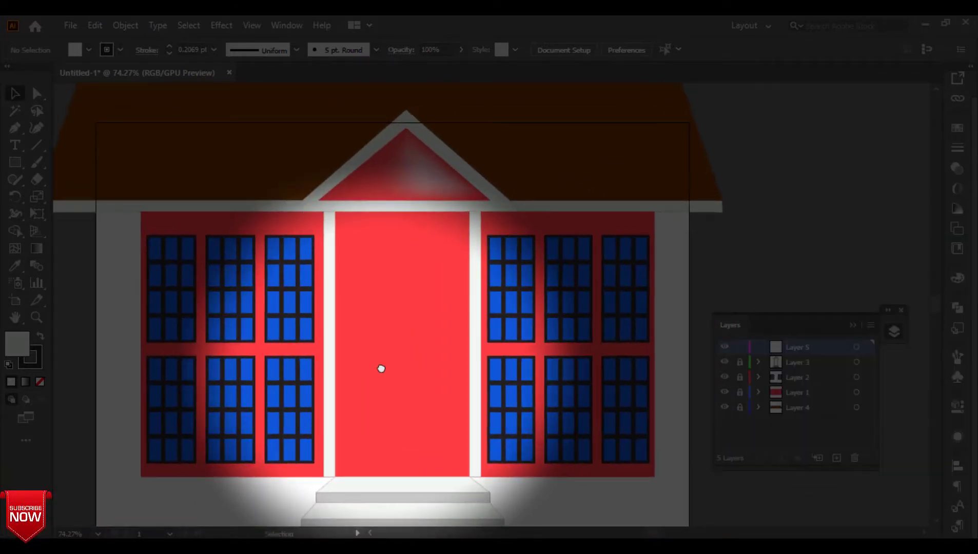
left_click_drag(353, 262, 454, 477)
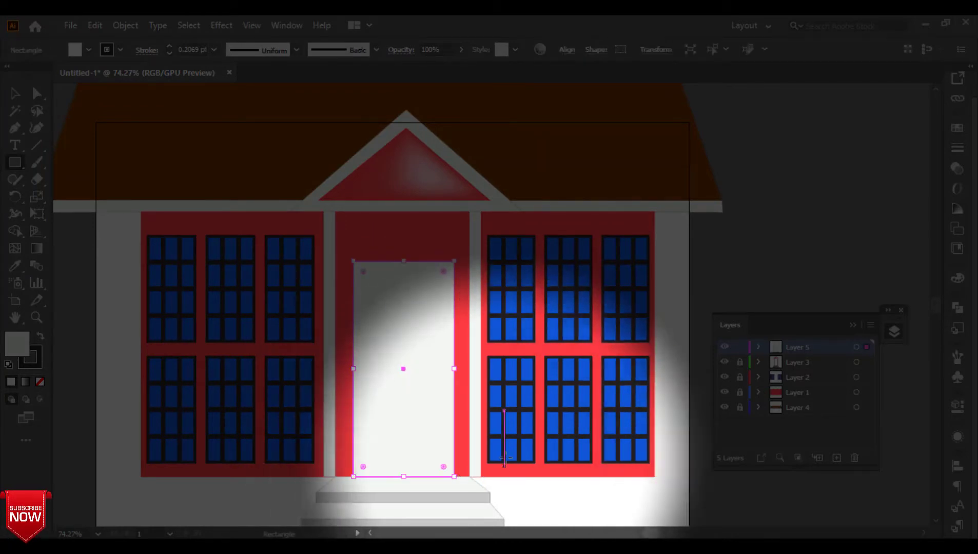
key("v")
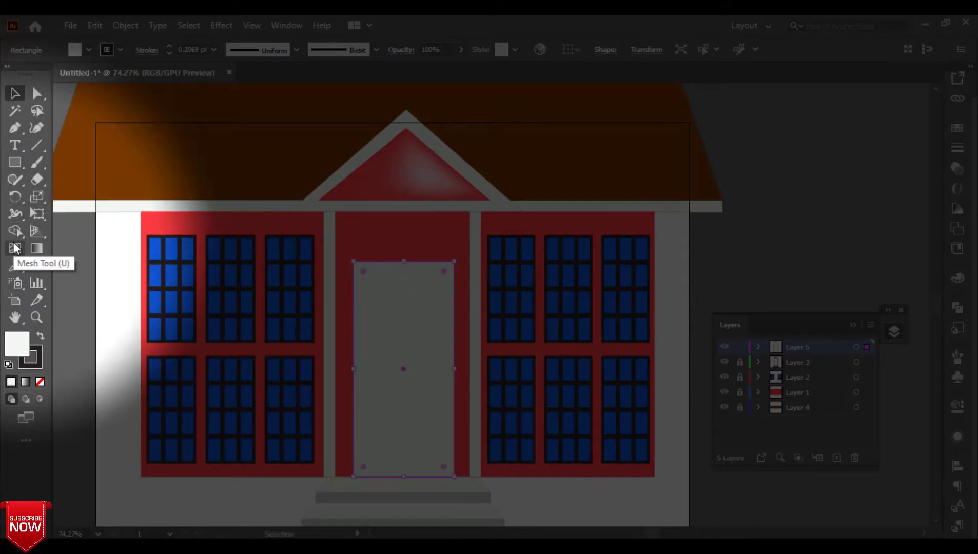
- Add a gradient mesh to the door with a horizontal mid-line and vertical lines close to either side of its centre
left_click(15, 248)
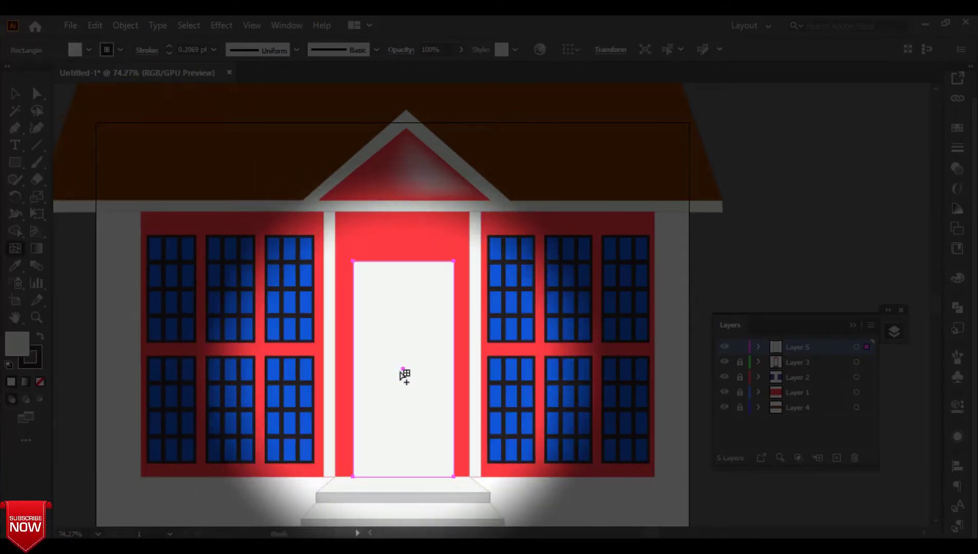
left_click(403, 369)
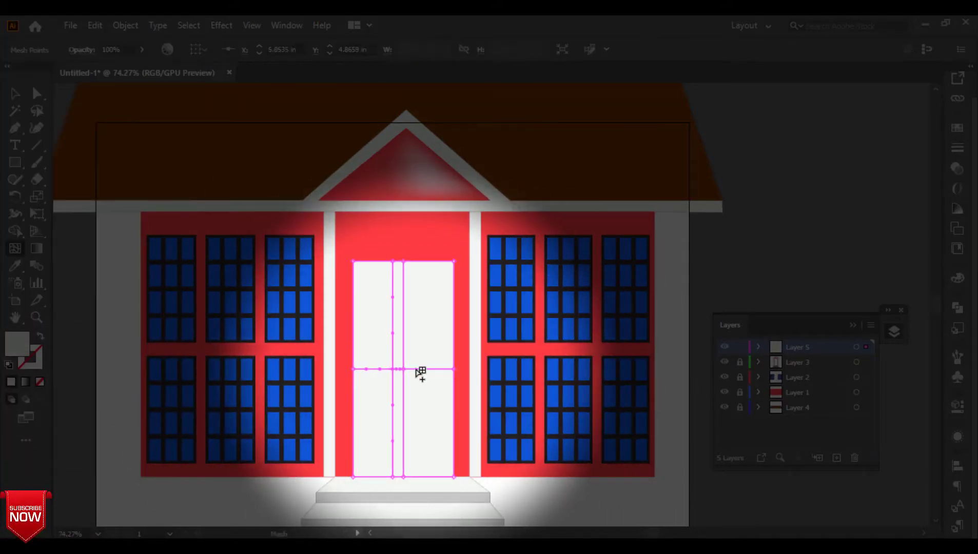
left_click(416, 369)
- Colour the mesh points of the door's left part neutral grey, with saturation 0 and brightness about 67%
key("a")
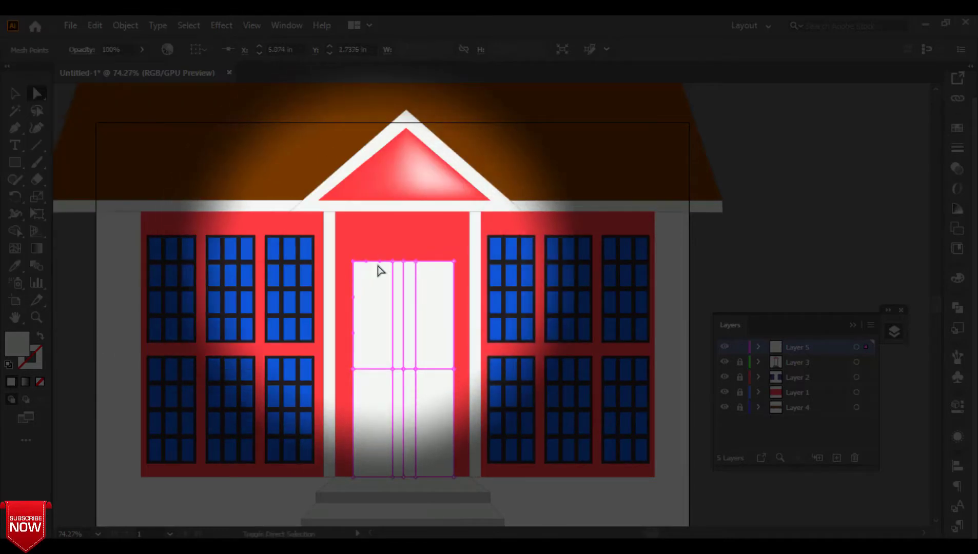
left_click(392, 261, "shift")
left_click(393, 369, "shift")
left_click(353, 369, "shift")
left_click(353, 477, "shift")
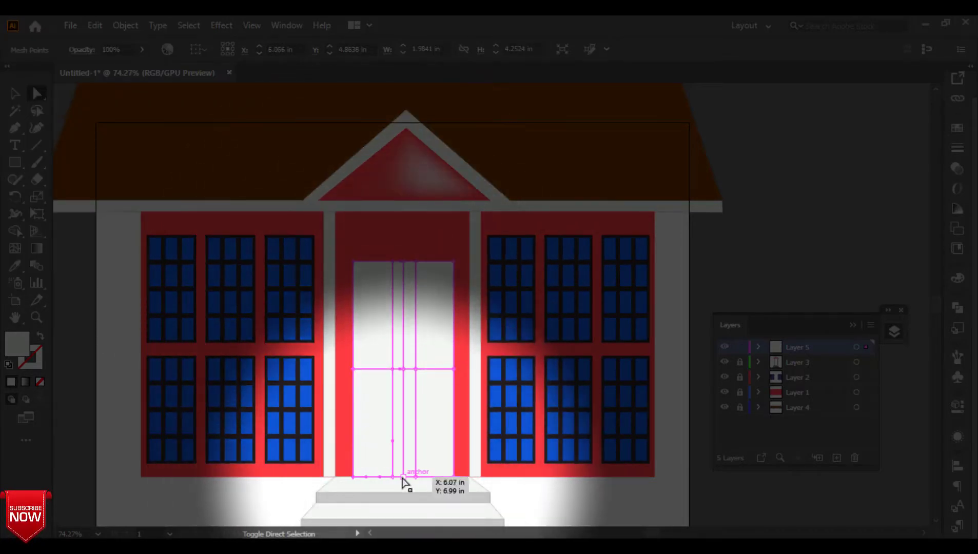
left_click(392, 477, "shift")
left_click(958, 279)
left_click_drag(864, 344, 875, 296)
left_click(933, 272)
left_click(884, 323)
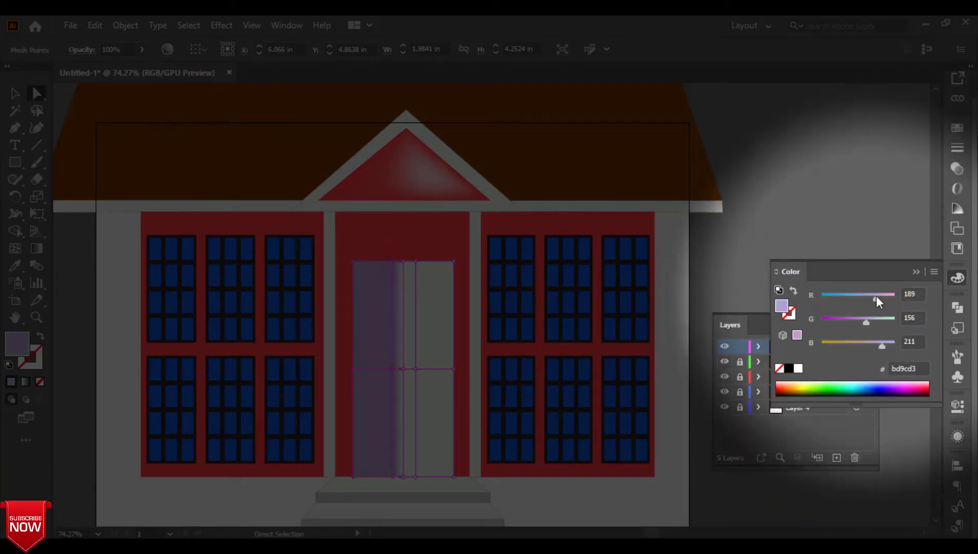
left_click(934, 272)
left_click(861, 331)
left_click_drag(882, 345, 820, 322)
left_click_drag(878, 299, 820, 299)
left_click_drag(863, 346, 872, 346)
- Colour the mesh points of the door's right part with the grey sampled from its left part, and deselect the door
left_click(454, 262)
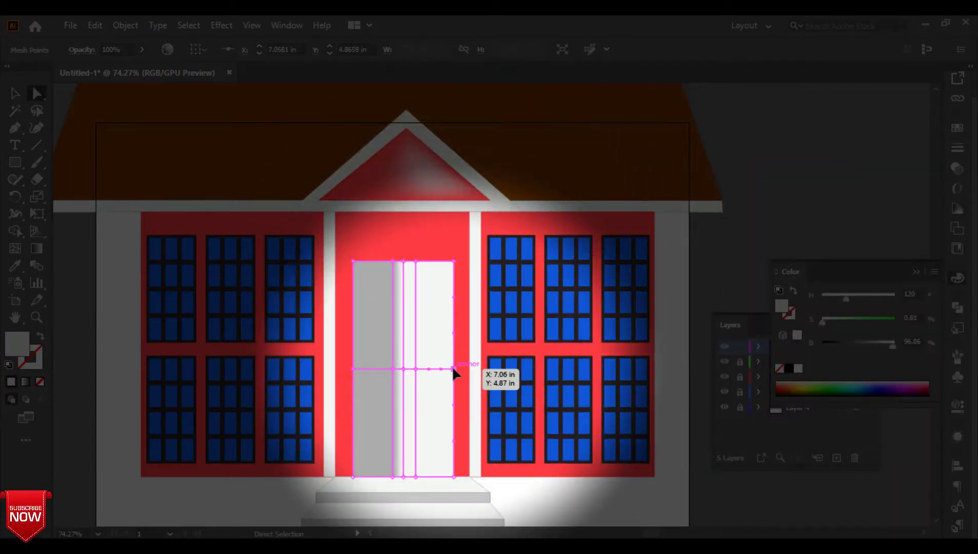
left_click(419, 270)
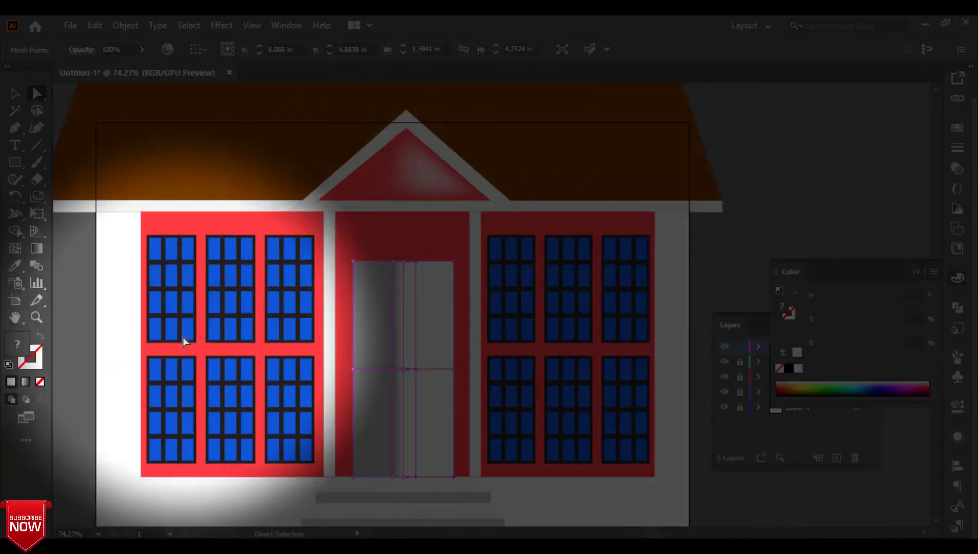
left_click(15, 266)
left_click(386, 330)
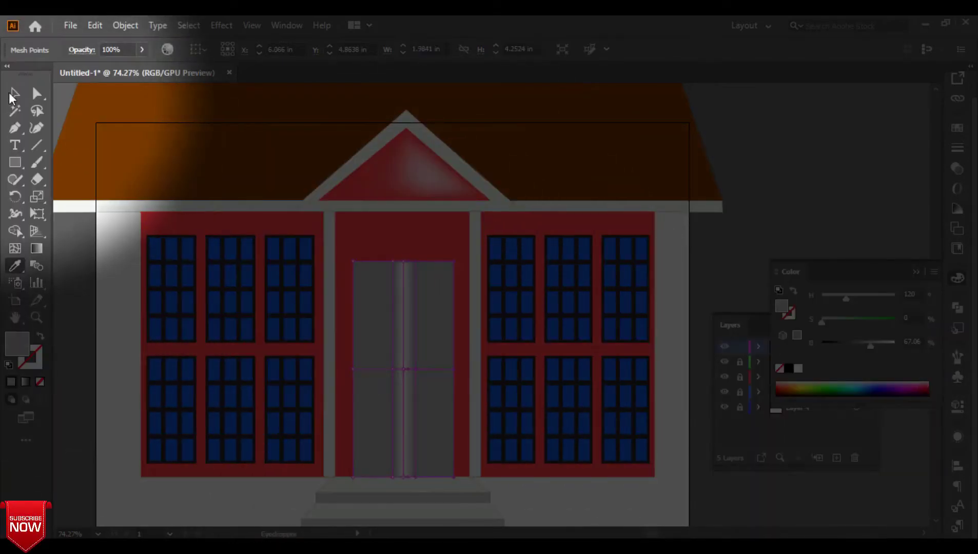
left_click(37, 94)
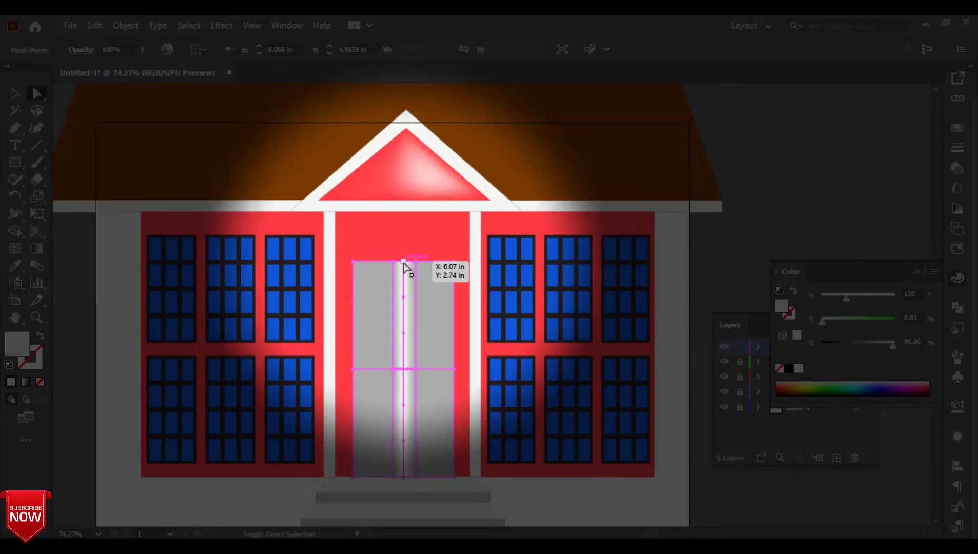
left_click(403, 477)
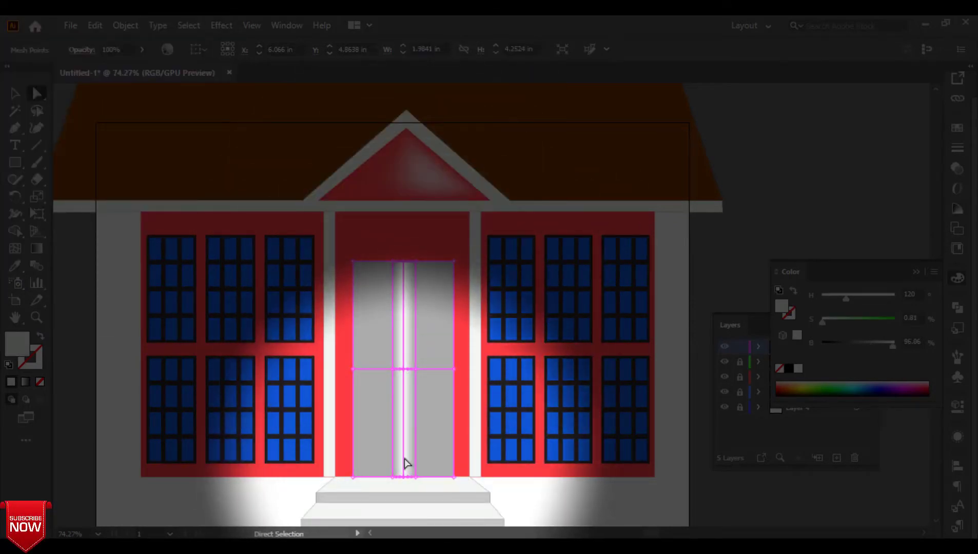
left_click(529, 520)
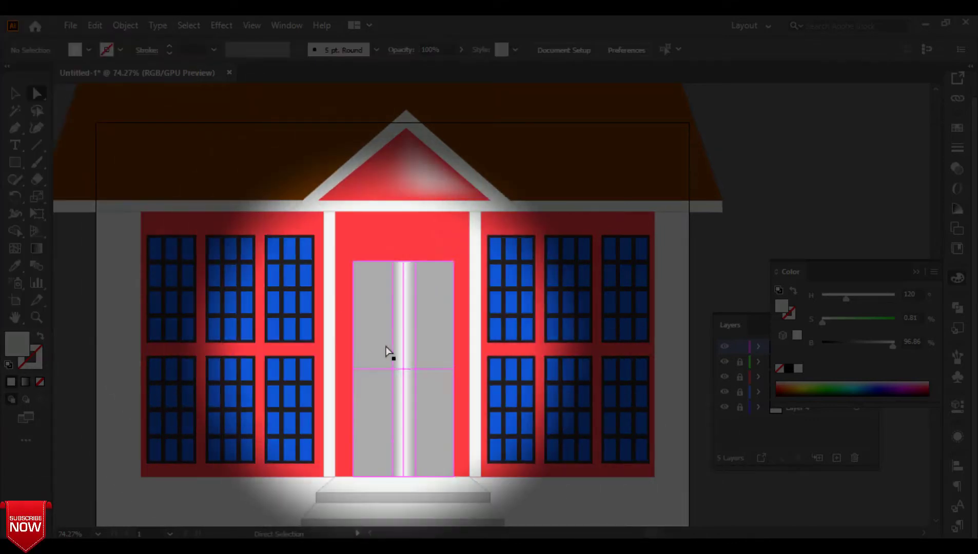
- Try to give the door mesh a black stroke
key("v")
left_click(362, 324)
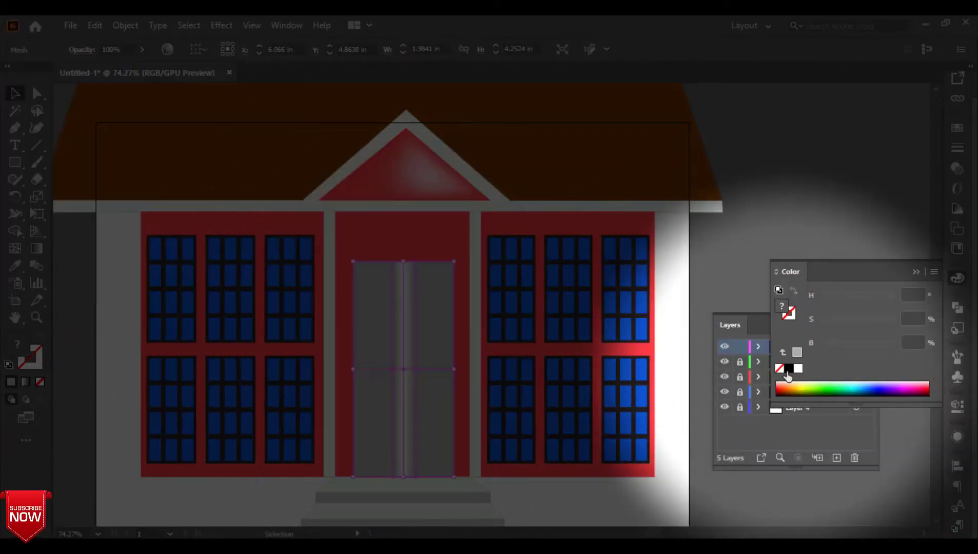
left_click(789, 370)
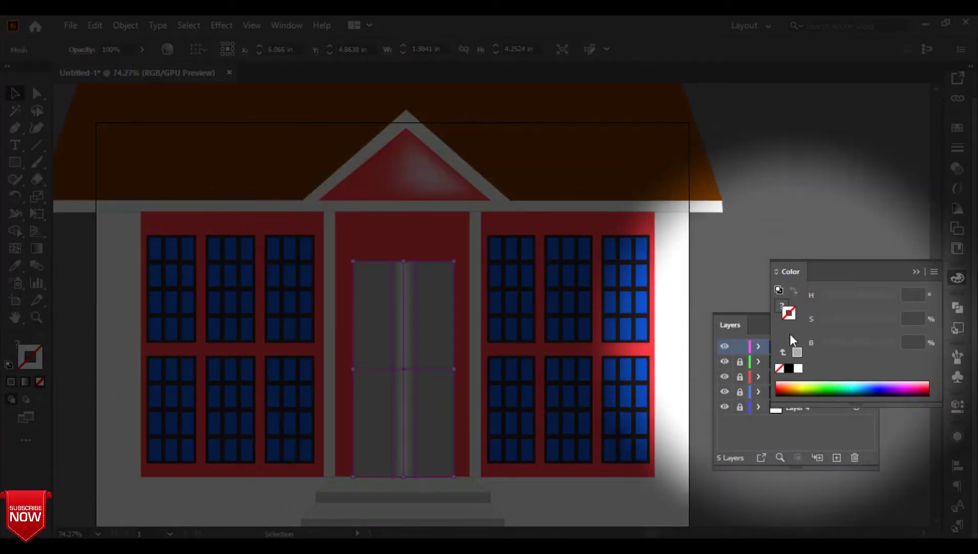
left_click(817, 202)
left_click(438, 358)
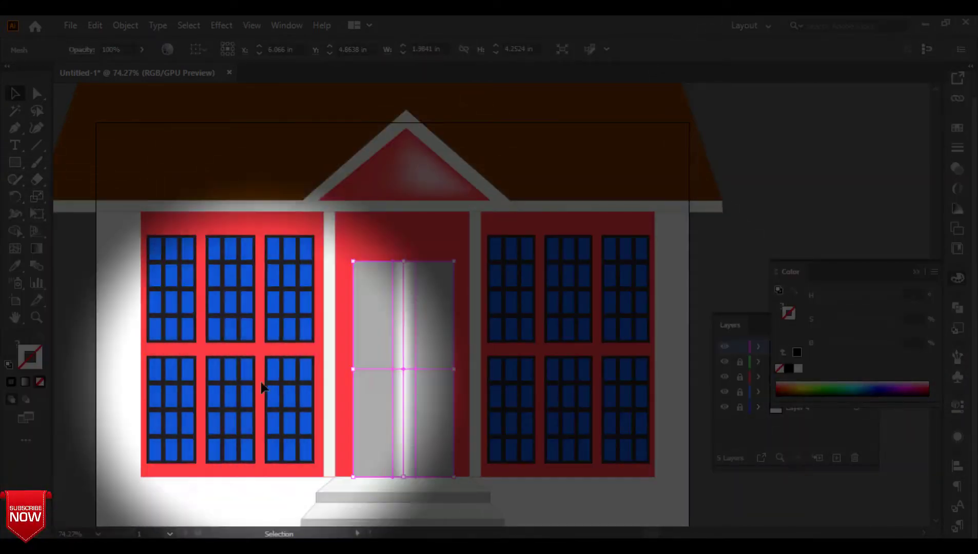
left_click(934, 272)
left_click(836, 328)
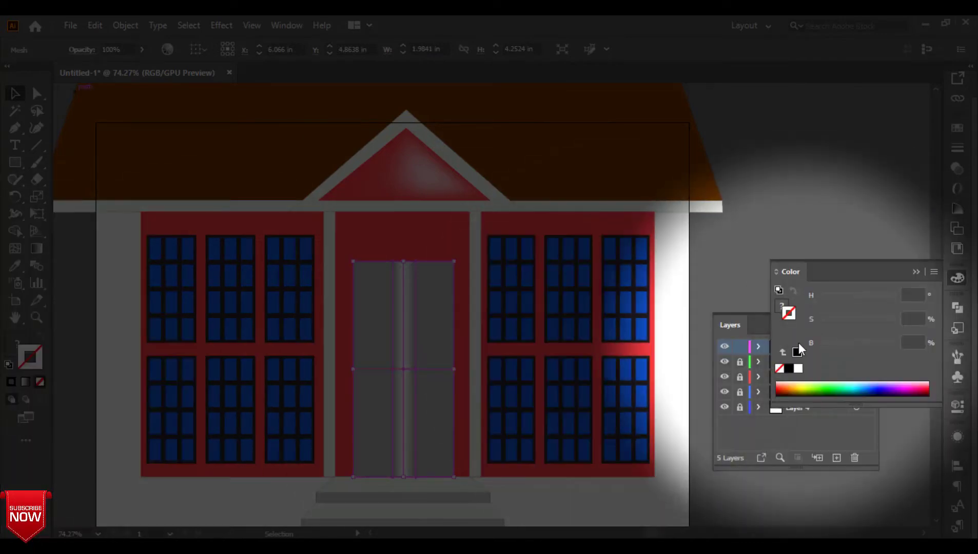
left_click_drag(896, 346, 794, 320)
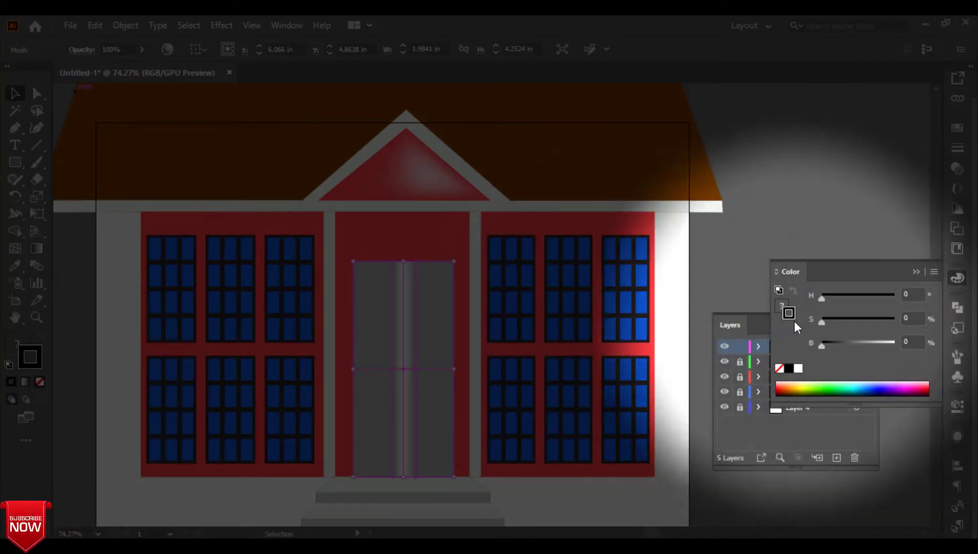
left_click(934, 272)
left_click(877, 315)
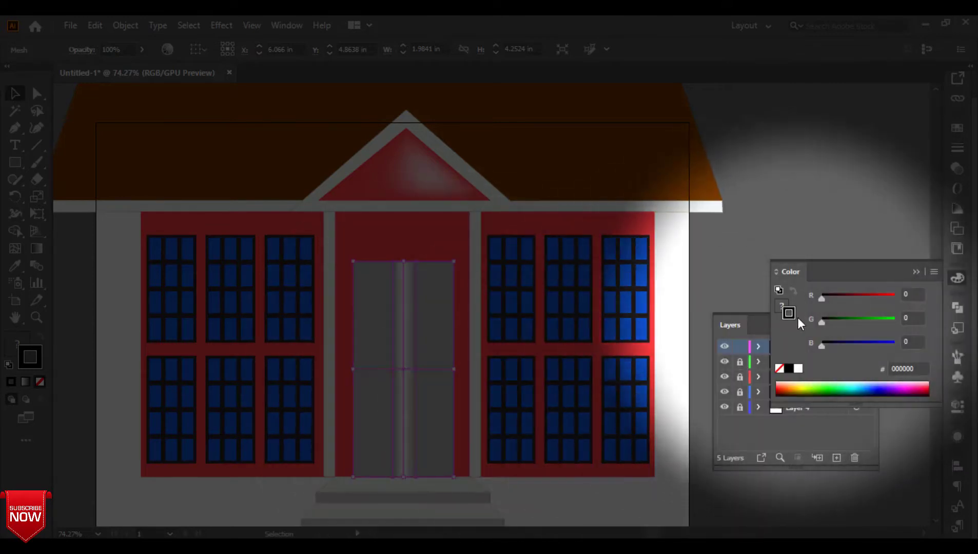
- Remove the stroke from the door mesh and deselect it
left_click(780, 369)
left_click(312, 144)
left_click(445, 270)
left_click(64, 94)
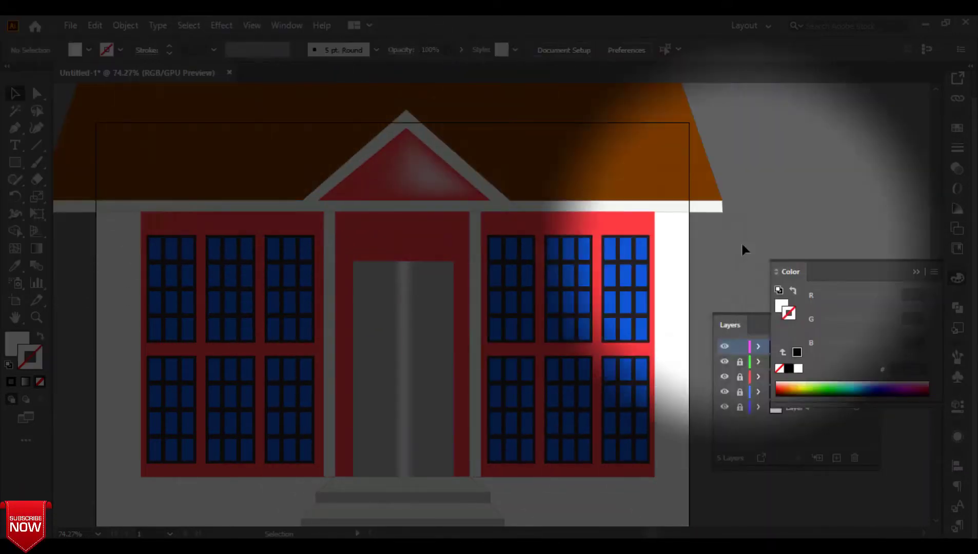
- Draw a closed white panel about 0.88 in wide and 1.12 in high in the upper-left part of the door
left_click(917, 272)
left_click(404, 317)
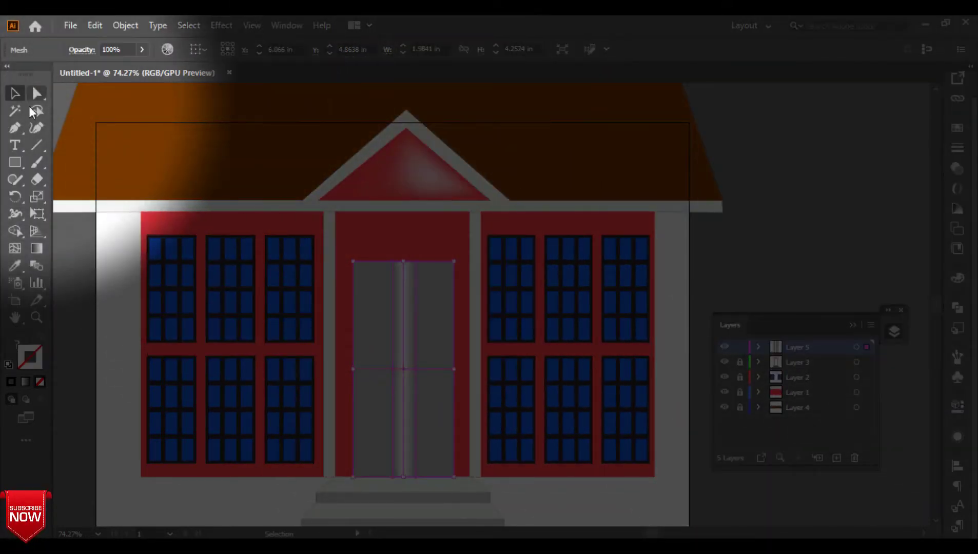
left_click(17, 93)
left_click(738, 193)
left_click(16, 128)
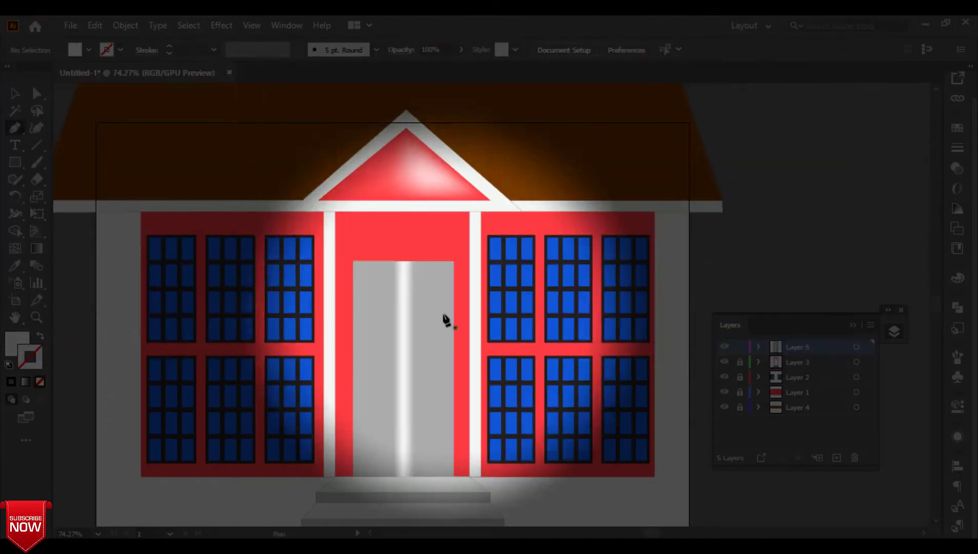
left_click(361, 268)
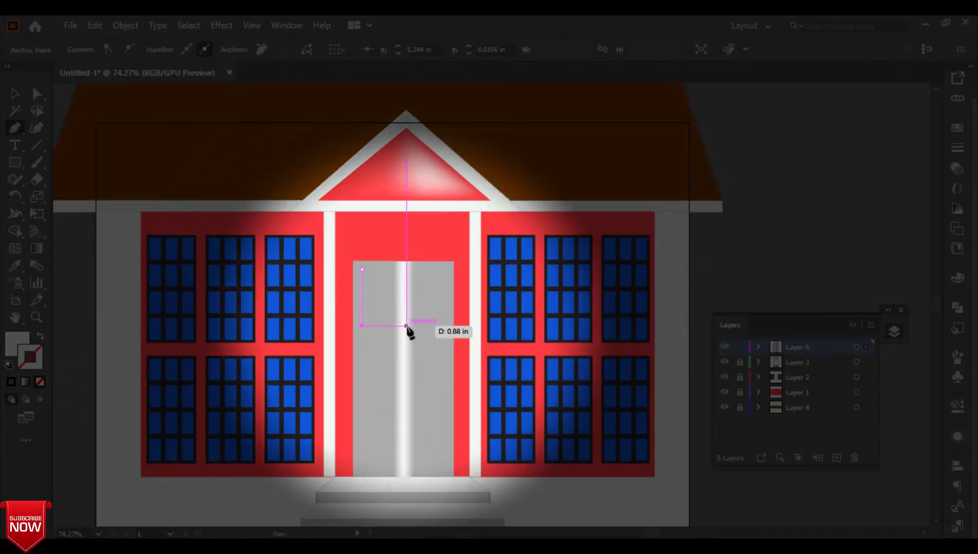
left_click(406, 325)
left_click(406, 270)
left_click(362, 269)
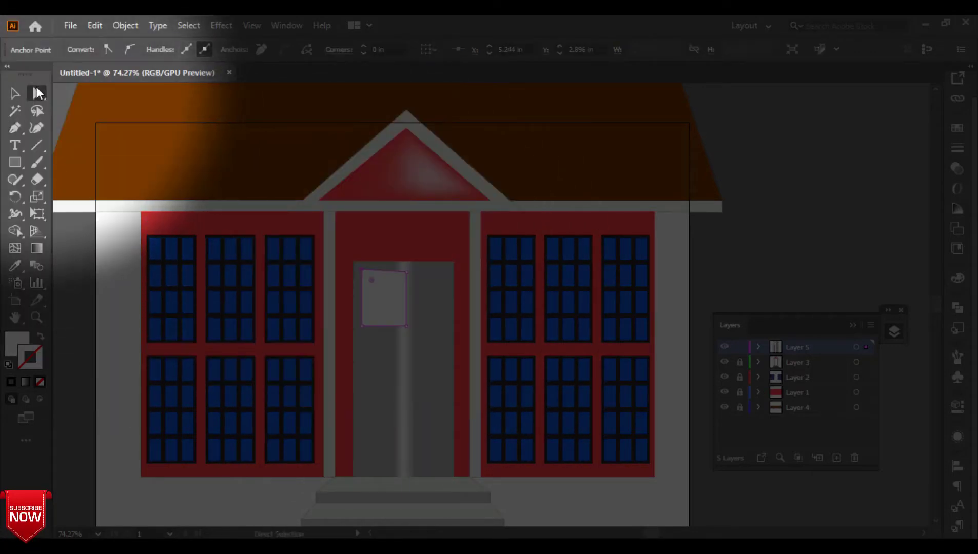
- Raise the panel's upper-right corner to level its top edge, and place a duplicate of the panel beside it on the door's right half
key("a")
key("Up")
key("Up")
key("Up")
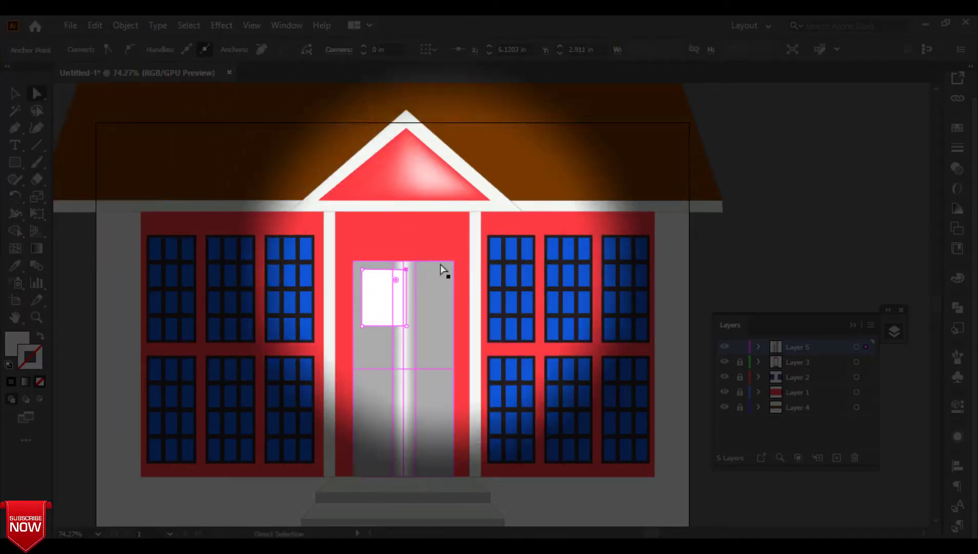
left_click(14, 94)
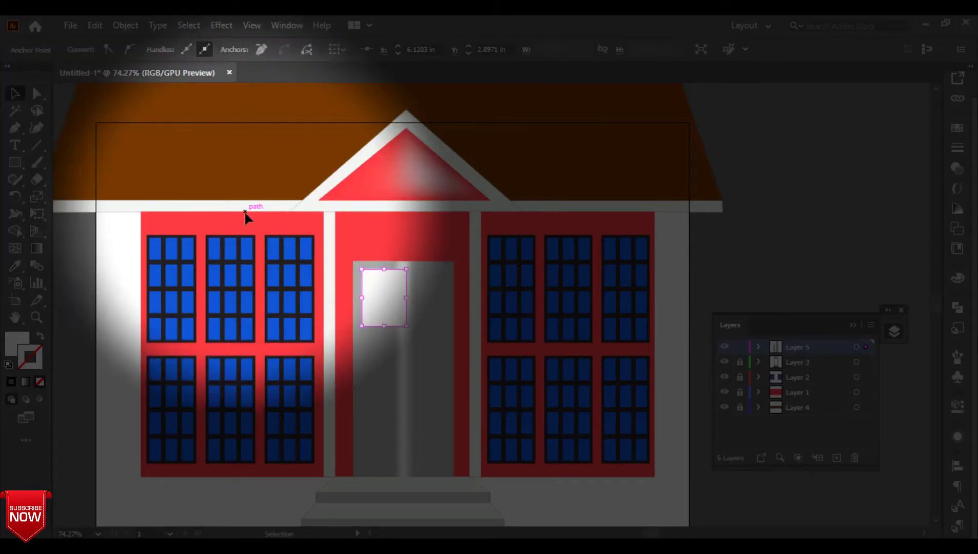
left_click_drag(386, 311, 431, 314)
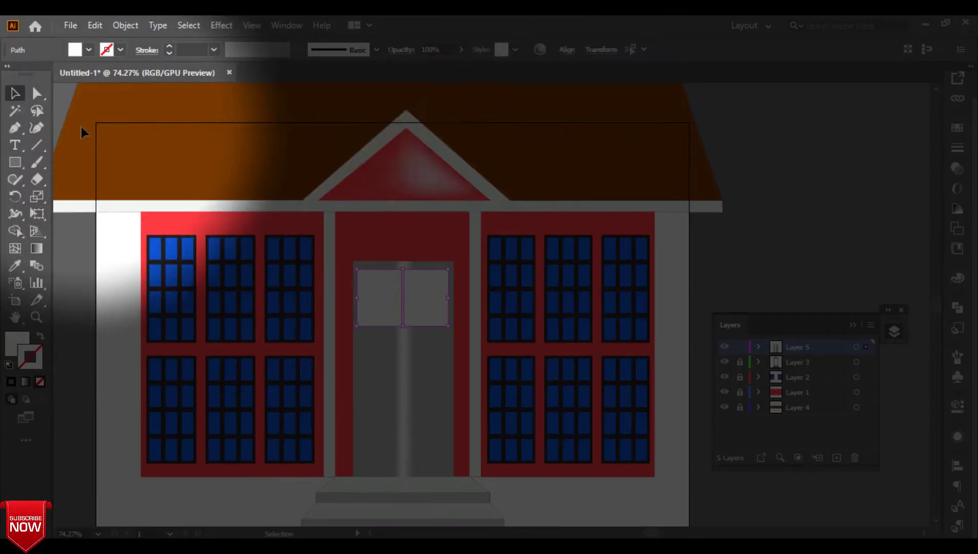
- Recolour both door panels light blue with RGB 79, 215, 255 and no stroke, starting from the colour sampled off a window
left_click(15, 265)
left_click(313, 324)
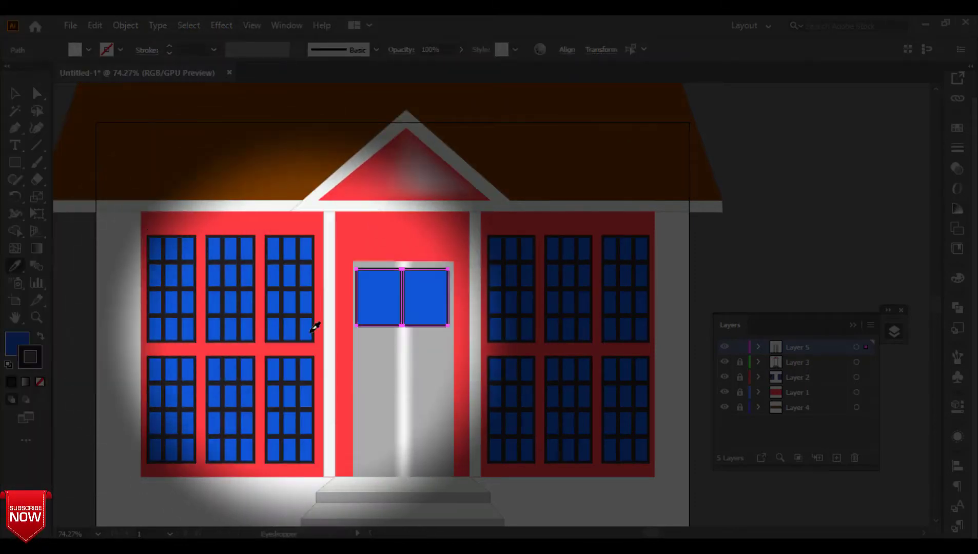
left_click(958, 278)
left_click_drag(831, 346, 864, 345)
left_click_drag(831, 322, 930, 321)
mouse_move(832, 298)
left_mouse_down()
mouse_move(892, 297)
mouse_move(821, 297)
left_mouse_up()
mouse_move(864, 346)
left_mouse_down()
mouse_move(813, 341)
mouse_move(903, 343)
mouse_move(881, 320)
left_mouse_up()
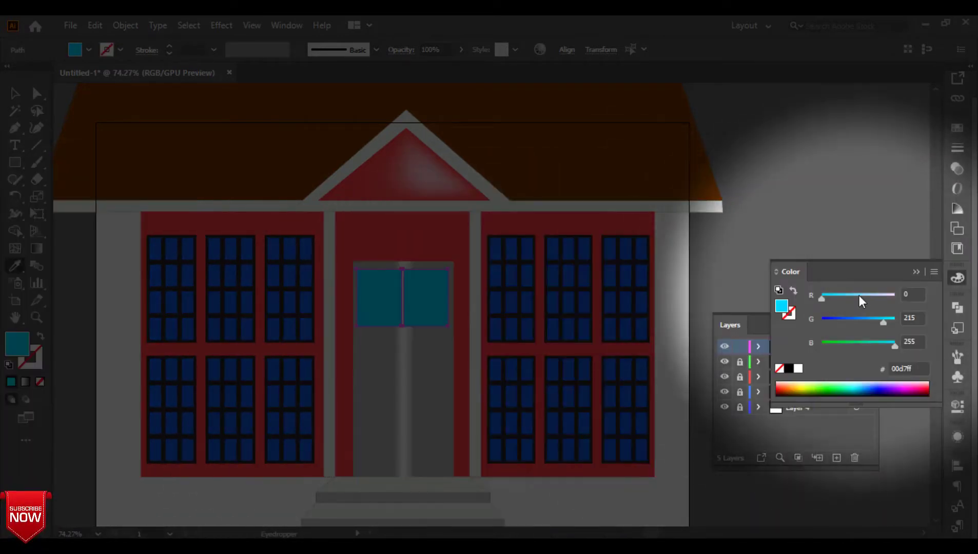
left_click(846, 297)
- Give both light-blue door panels a black stroke and deselect them
left_click(16, 94)
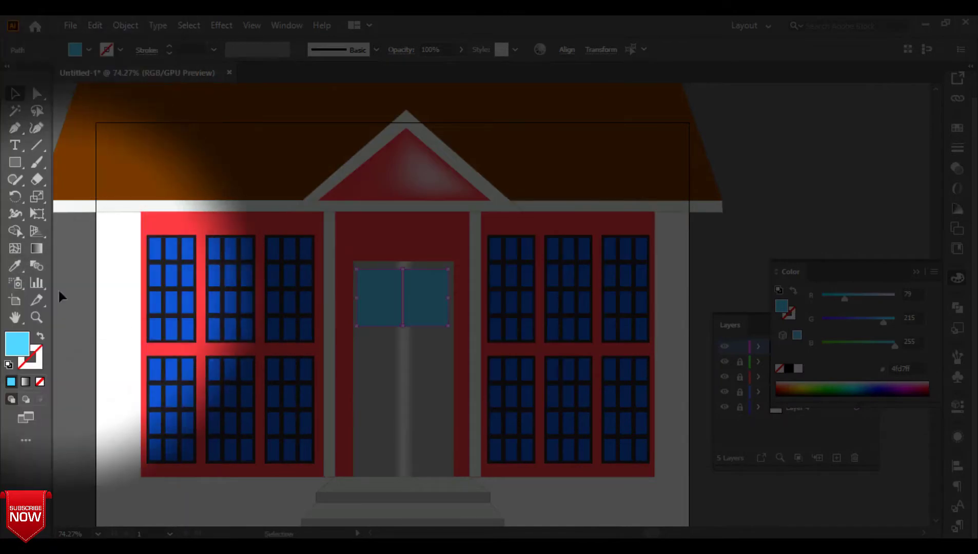
left_click(57, 291)
left_click(370, 306)
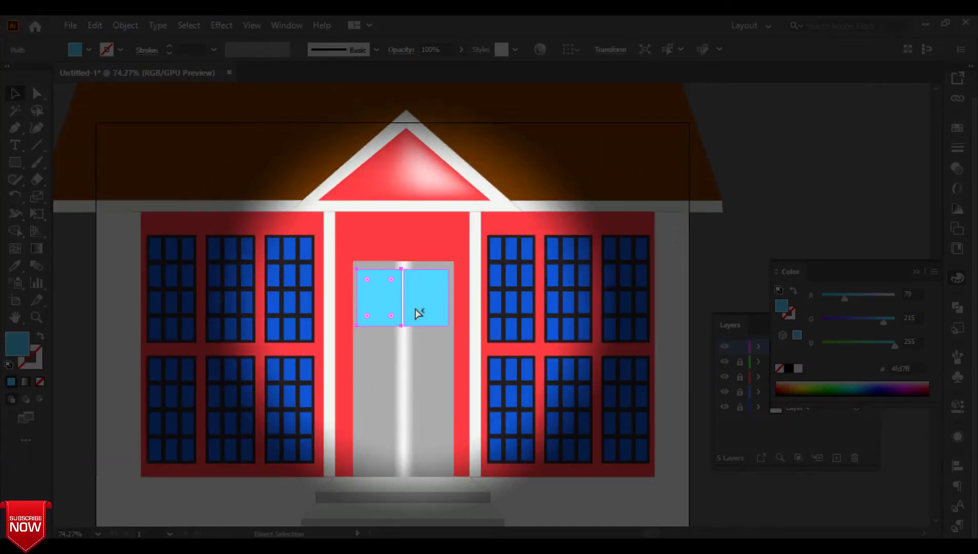
left_click(33, 363)
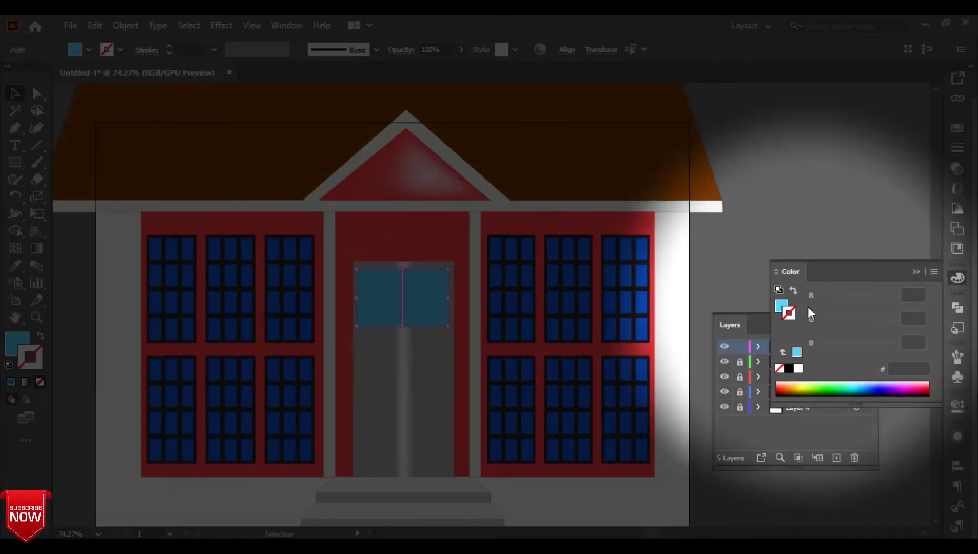
left_click(789, 369)
left_click(856, 157)
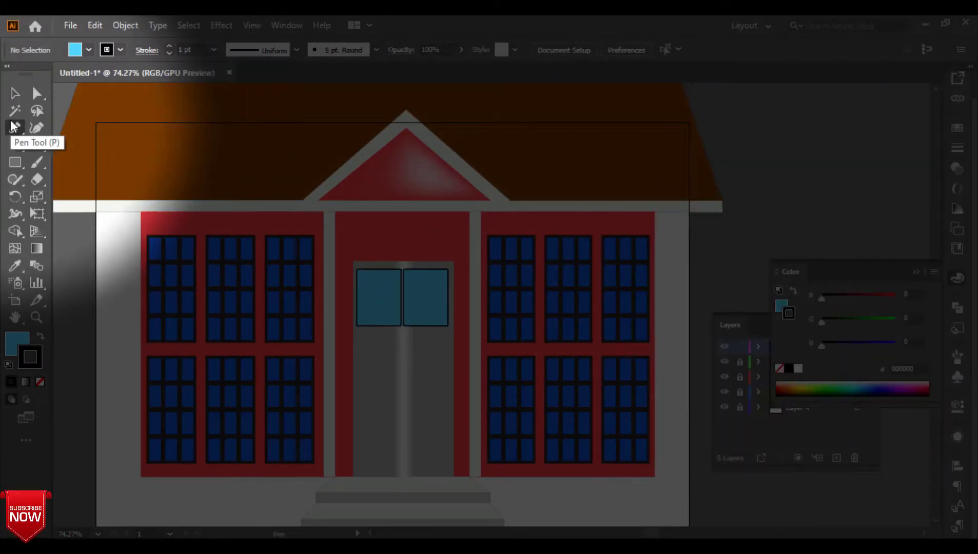
- Draw a slanted reflection band across the door's right glass panel, filled pale cyan with RGB 194, 255, 255 and no stroke
left_click(12, 128)
left_click(429, 269)
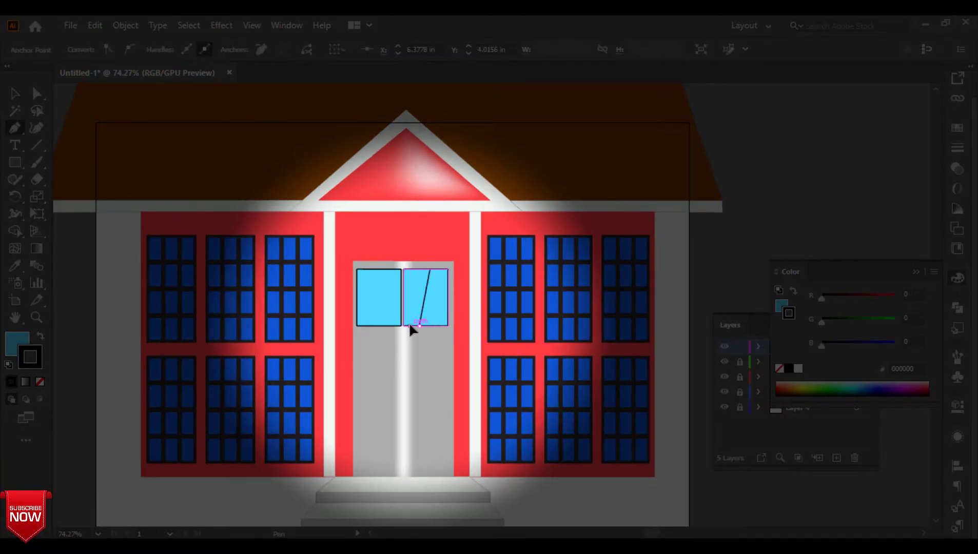
left_click(410, 325)
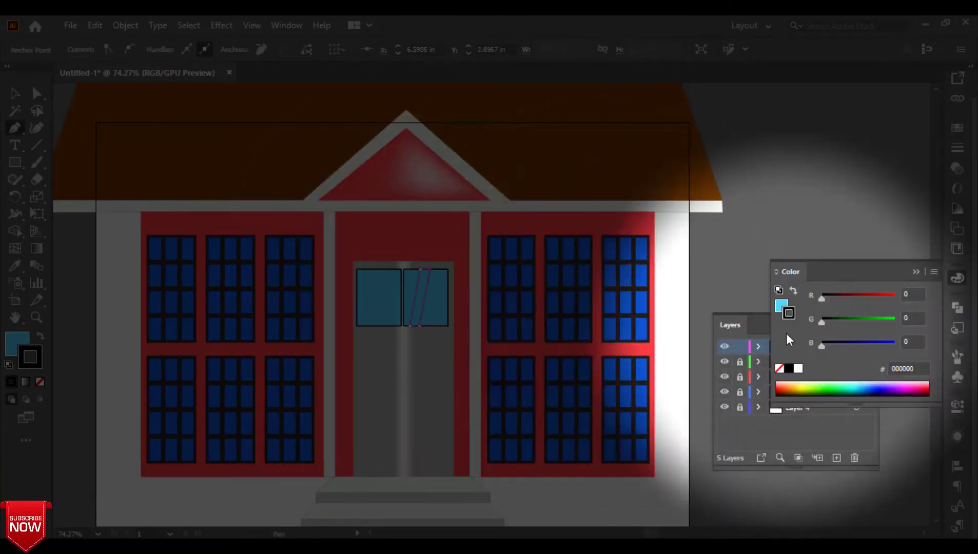
left_click_drag(821, 346, 914, 343)
left_click_drag(822, 322, 929, 317)
key("x")
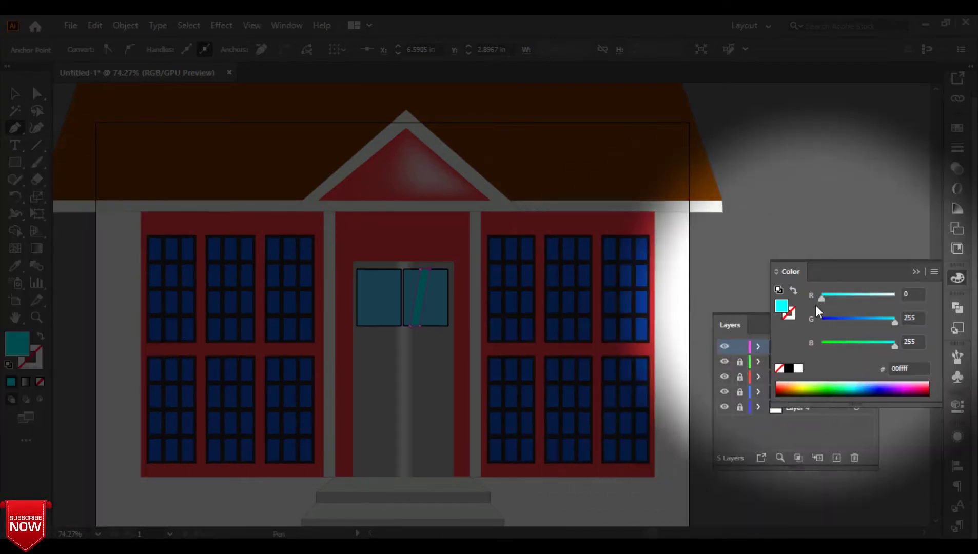
mouse_move(822, 296)
left_mouse_down()
mouse_move(886, 295)
mouse_move(877, 296)
left_mouse_up()
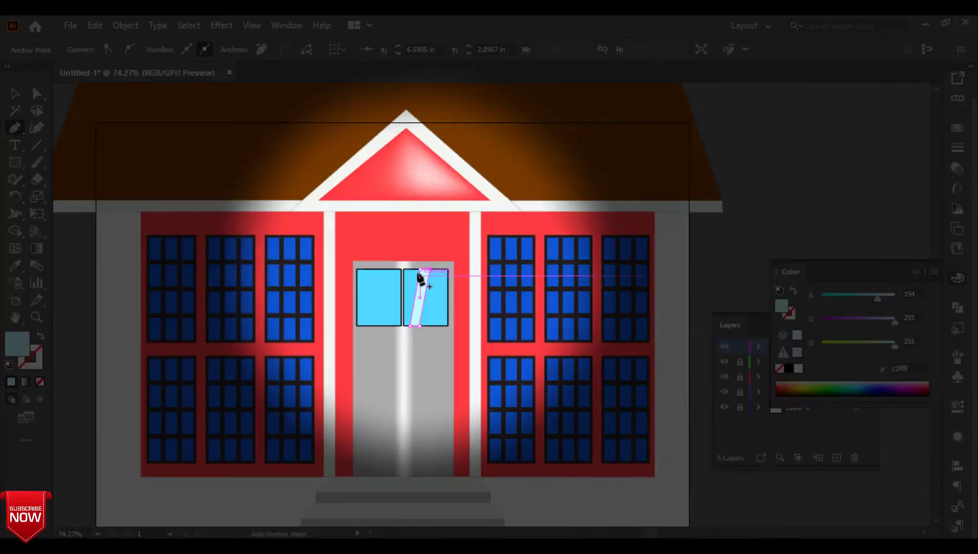
- Draw a thin slanted sliver left of the band on the right glass panel and fill it white
left_click(415, 269)
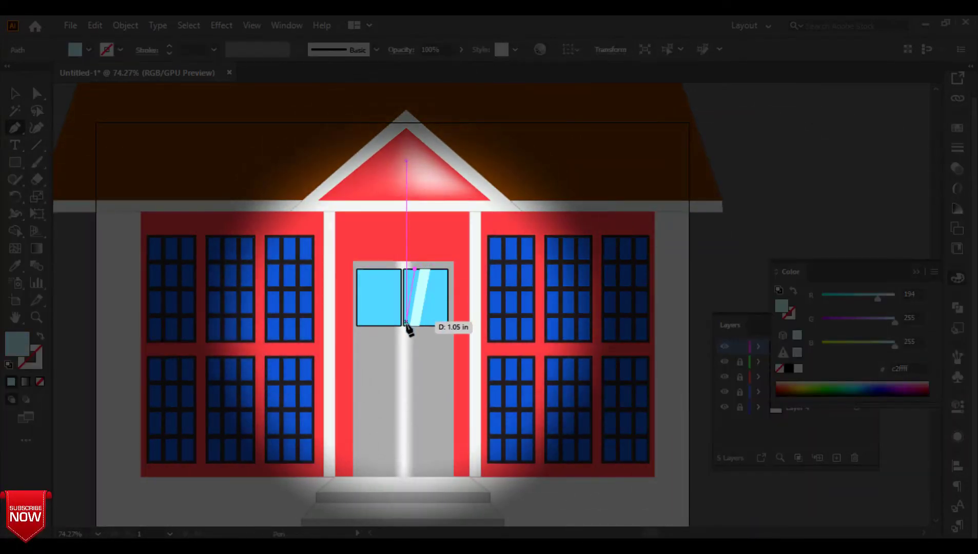
key("ctrl+plus")
key("ctrl+plus")
key("ctrl+plus")
key("ctrl+plus")
key("ctrl+plus")
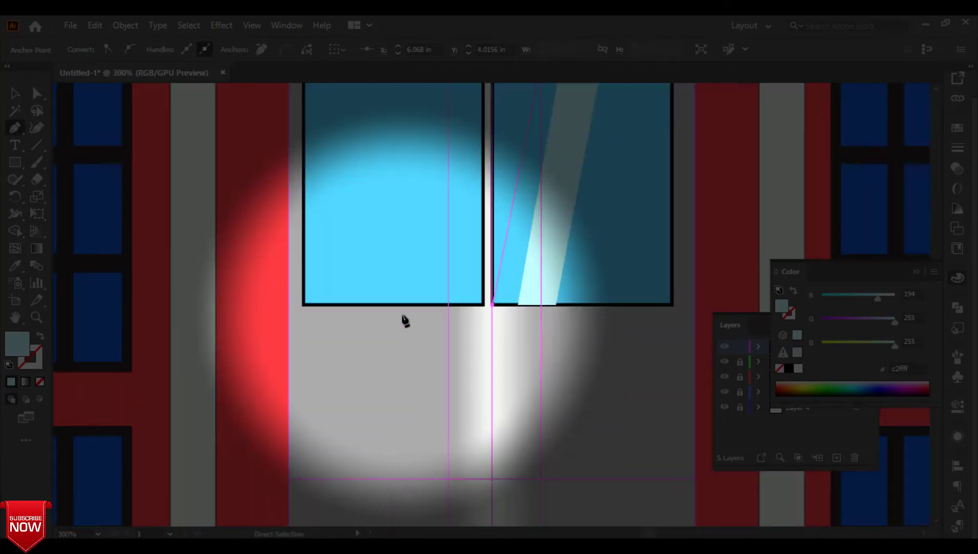
left_click(491, 260)
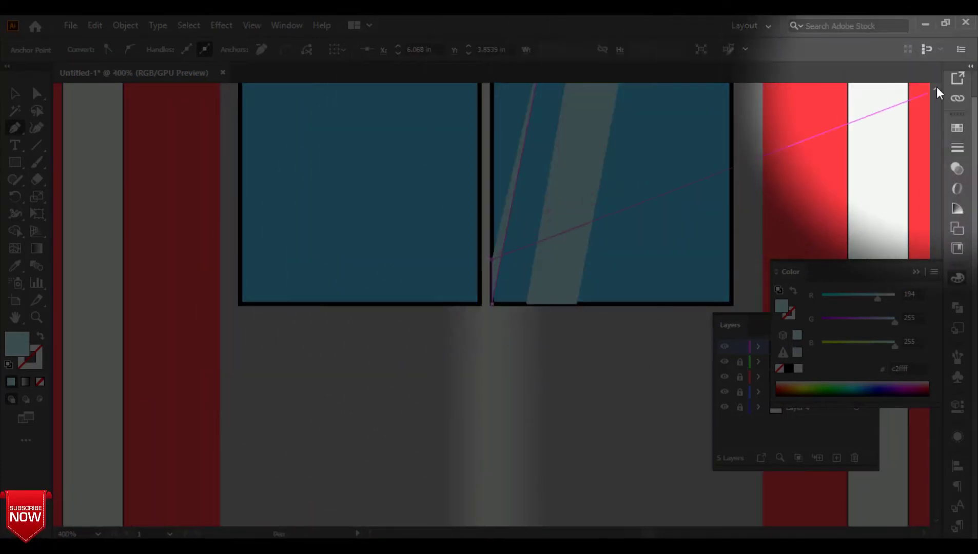
scroll(654, 149, "up", 5)
left_click(552, 205)
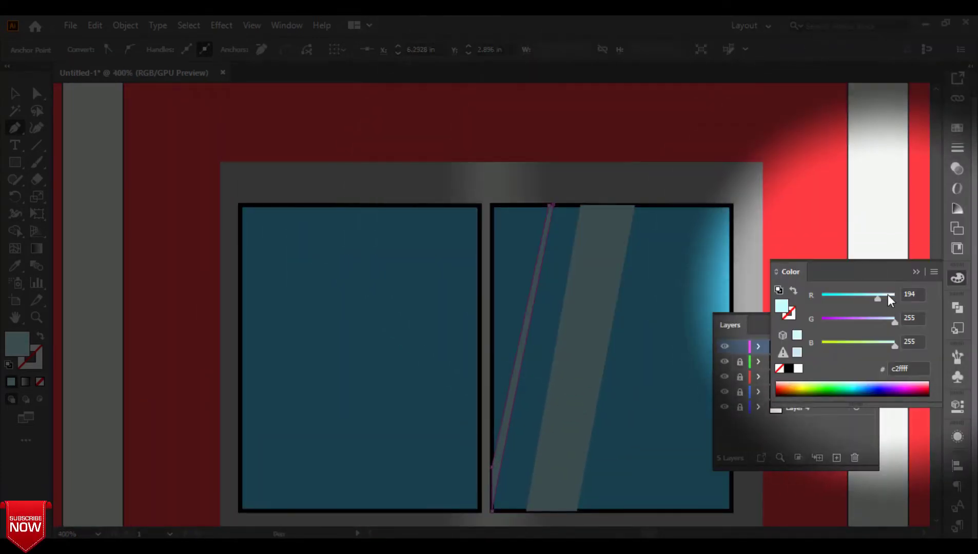
key("v")
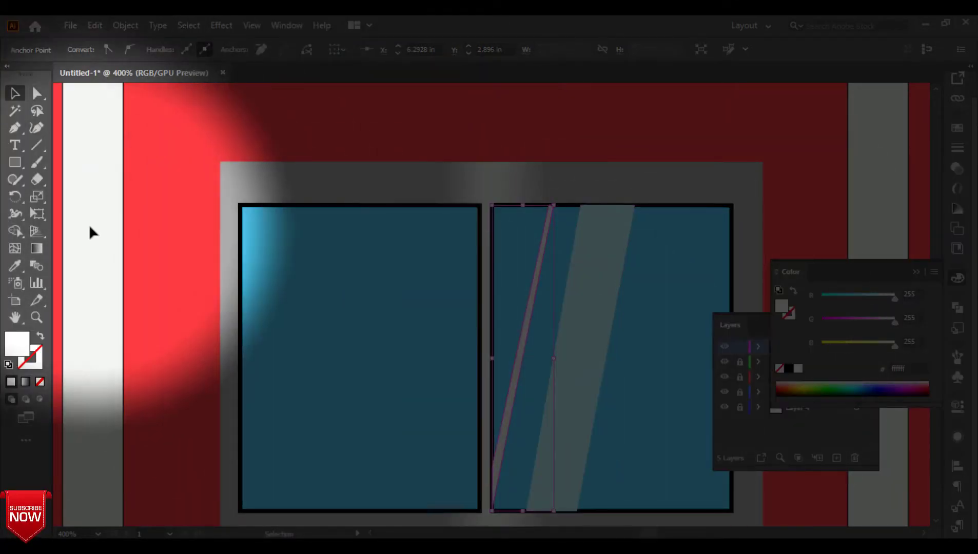
- Place a copy of the band and the white sliver on the door's left glass panel
left_click(564, 345)
left_click(539, 291, "shift")
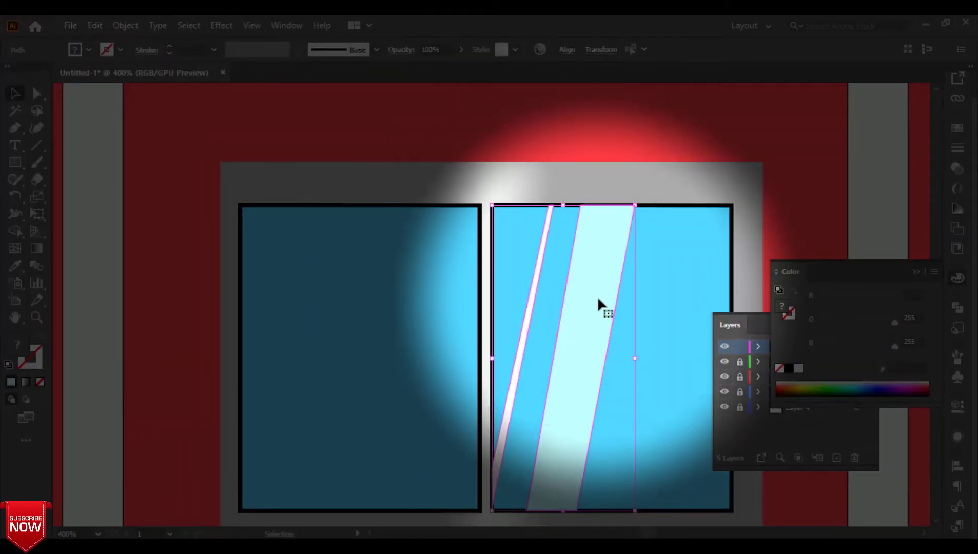
left_click_drag(599, 308, 342, 298)
key("ctrl+shift+a")
- Draw a strip slanting the opposite way from the band's top to the left panel's lower-right corner and fill it white
key("p")
left_click(411, 206)
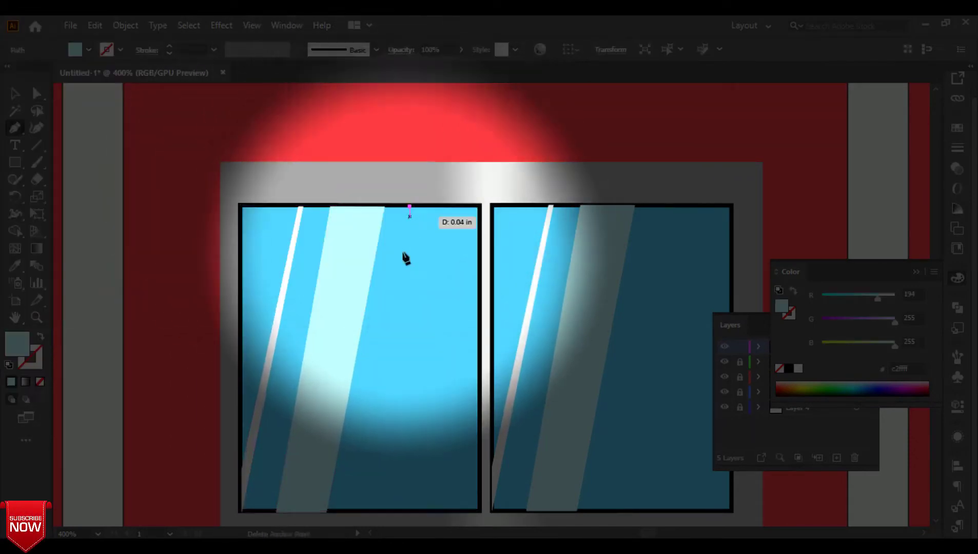
left_click(479, 510)
left_click(450, 510)
left_click(385, 206)
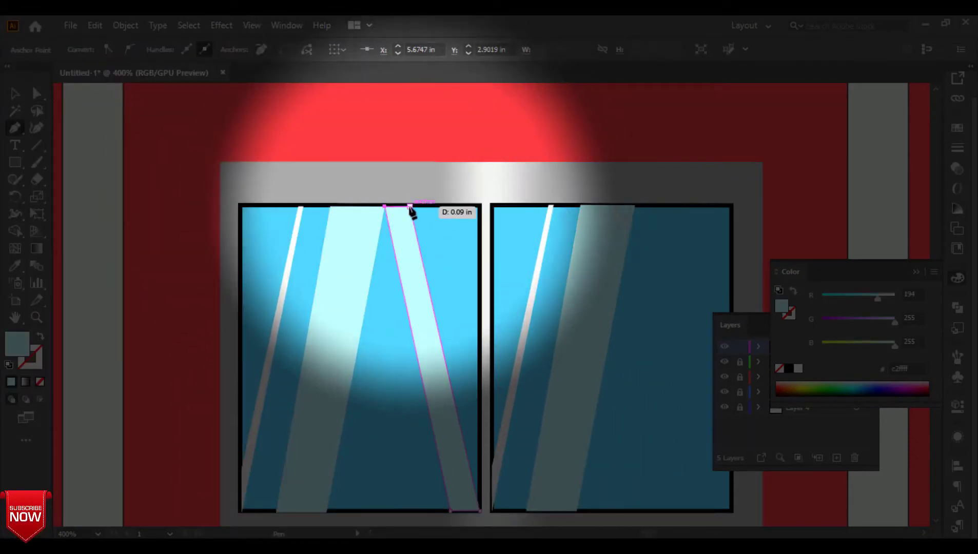
left_click(411, 207)
left_click(897, 294)
left_click(15, 93)
left_click(115, 258)
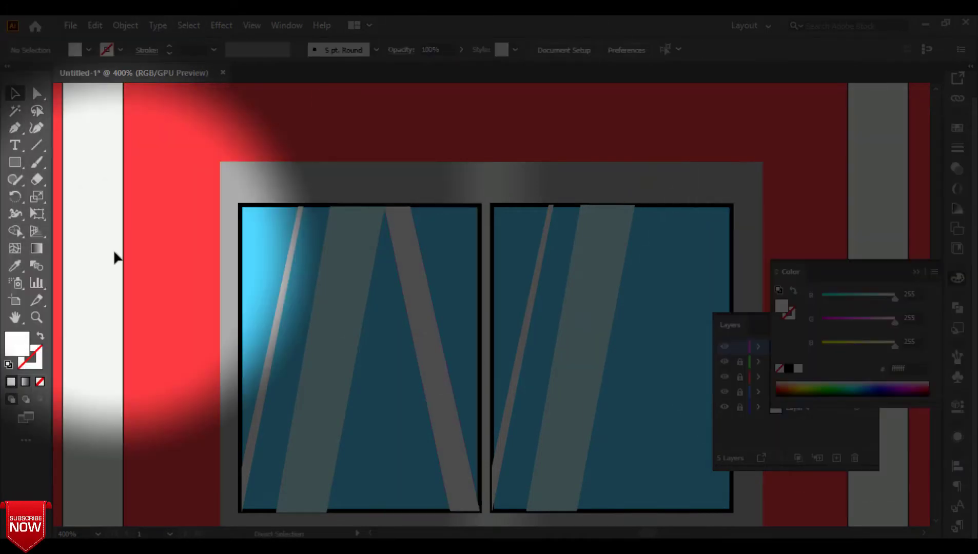
- Unlock all layers and scale the whole building down to about 8.07 in wide and 5.69 in high
key("ctrl+minus")
key("ctrl+minus")
key("ctrl+minus")
key("ctrl+minus")
key("ctrl+minus")
key("ctrl+minus")
key("ctrl+minus")
key("ctrl+minus")
key("ctrl+plus")
key("ctrl+plus")
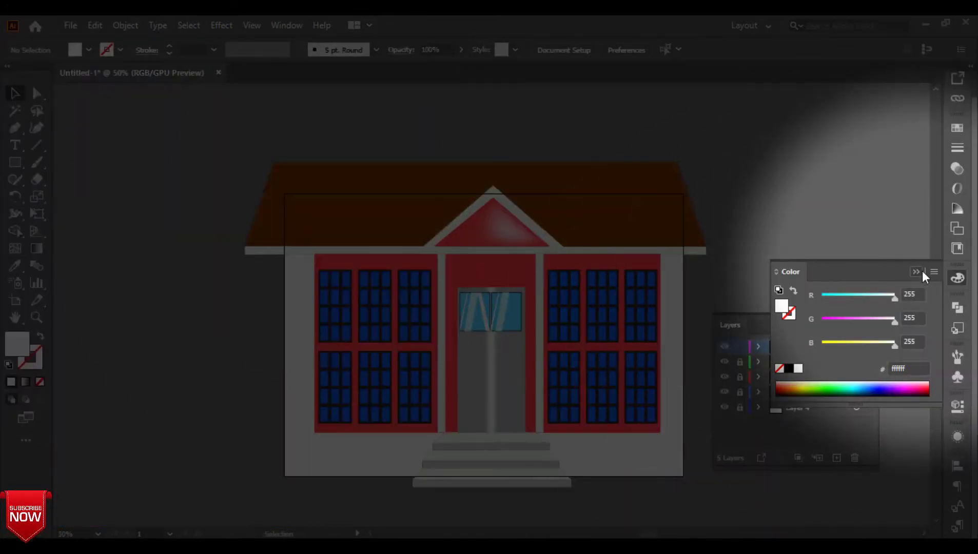
left_click(918, 272)
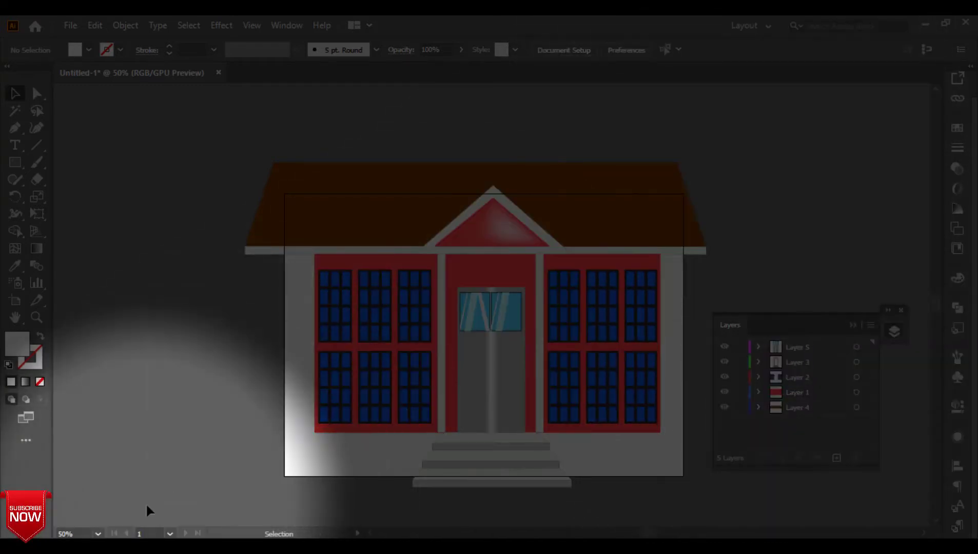
key("ctrl+a")
left_click_drag(244, 487, 436, 356)
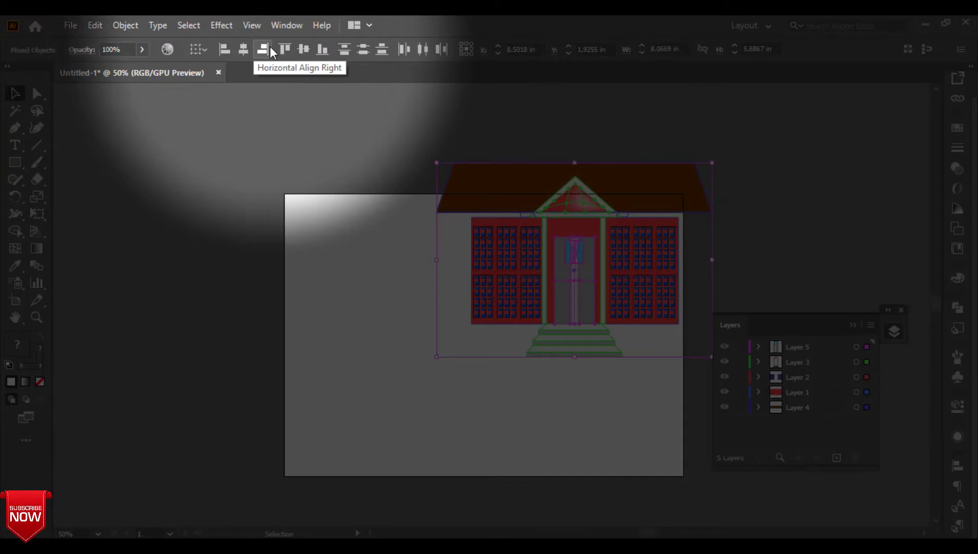
- Set the alignment reference to the artboard
left_click(198, 50)
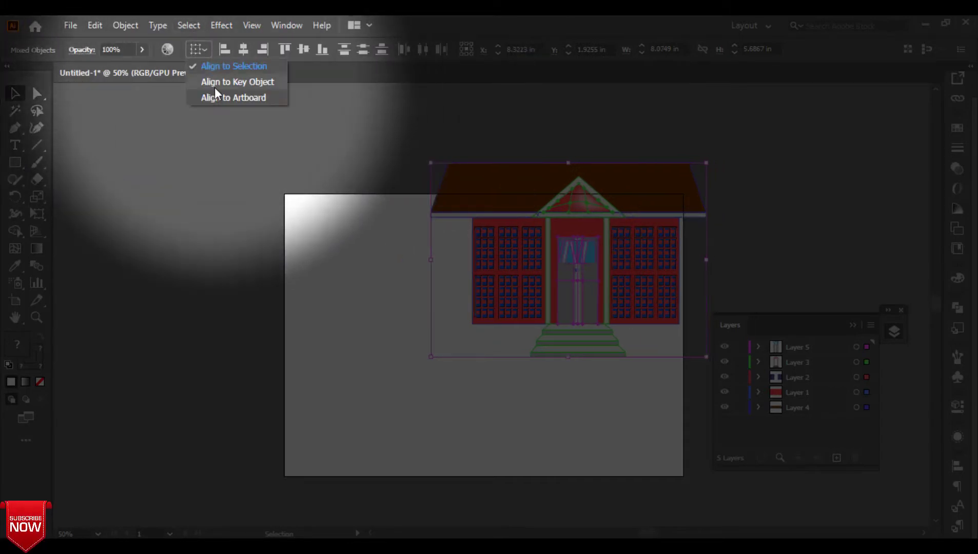
left_click(216, 95)
- Try to centre all the ungrouped building parts on the artboard, horizontally and vertically
left_click(243, 50)
left_click(303, 49)
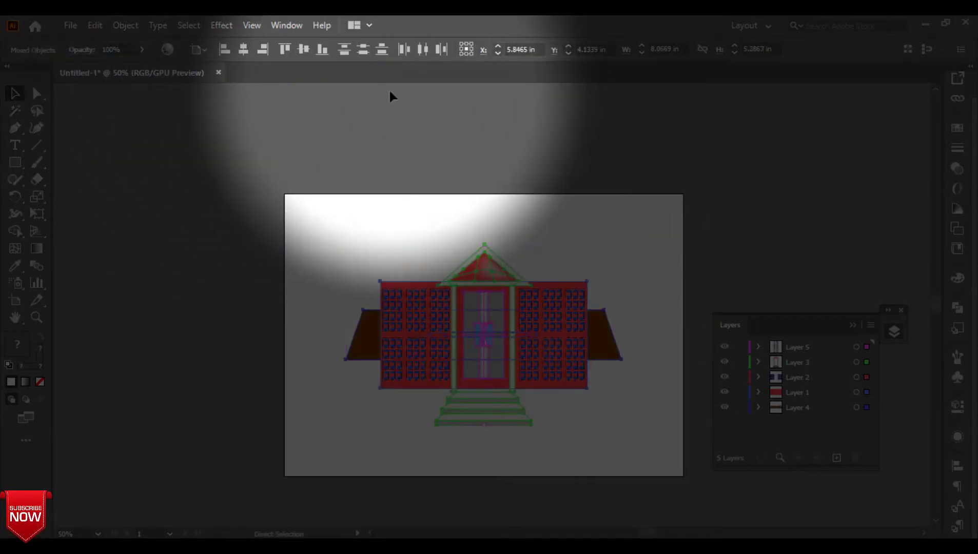
key("ctrl+z")
key("ctrl+z")
left_click(799, 172)
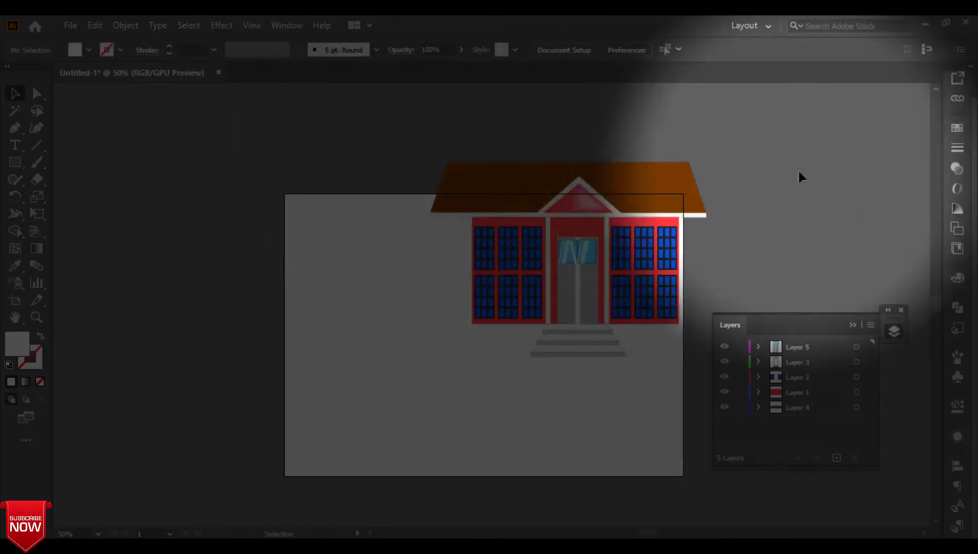
- Group the entire building, centre the group horizontally and vertically on the artboard, and deselect it
left_click_drag(799, 172, 288, 437)
key("ctrl+g")
left_click(244, 49)
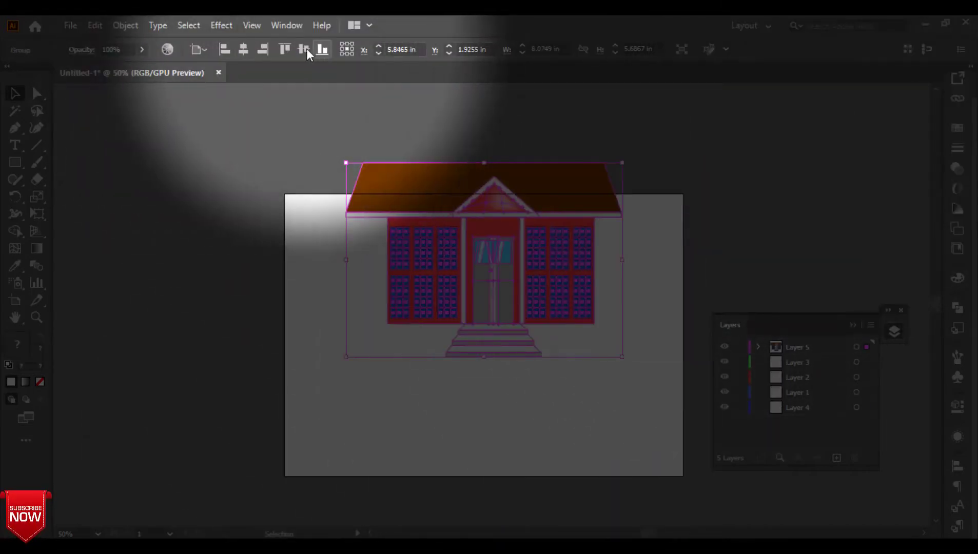
left_click(303, 49)
left_click(571, 201)
- Delete the four empty layers and add a new layer above Layer 5, keeping Layer 5 locked
left_click(793, 406)
left_click(797, 365, "shift")
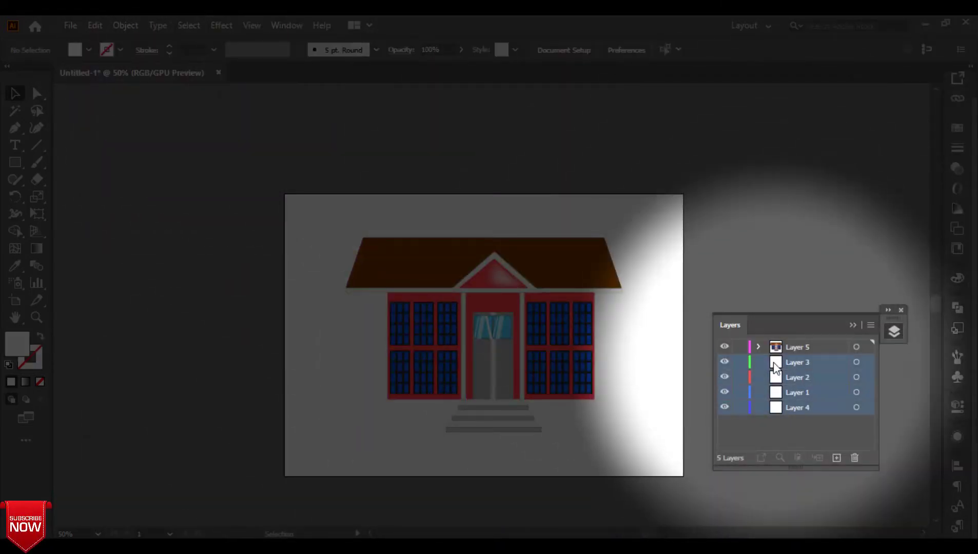
left_click(854, 458)
left_click(837, 458)
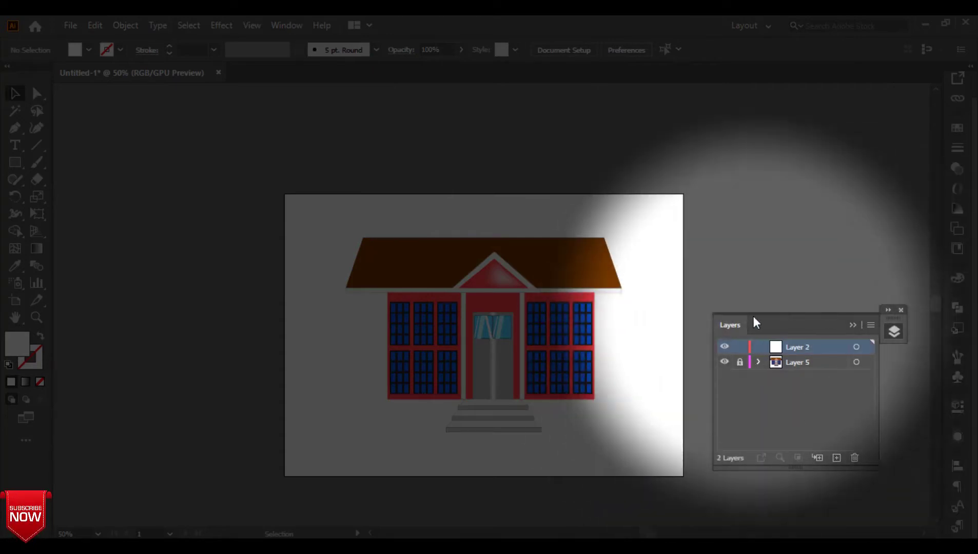
left_click(853, 325)
- Hide the building's layer, Layer 5
key("ctrl+1")
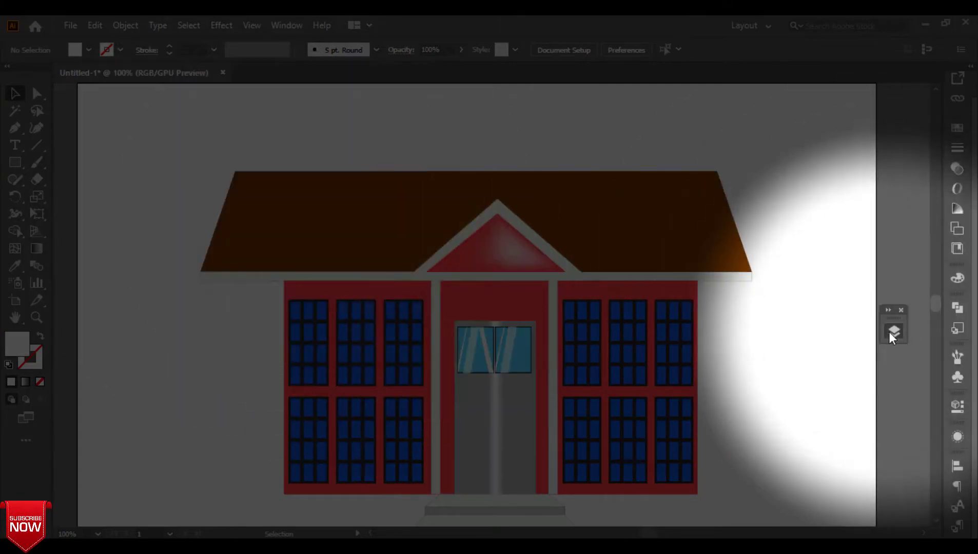
left_click(891, 333)
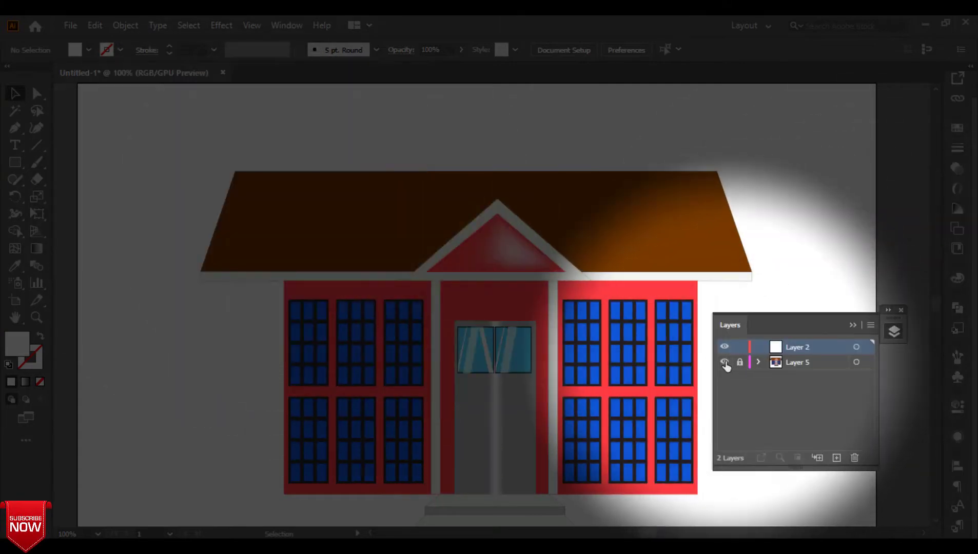
left_click(725, 363)
left_click(854, 326)
- Draw a white rectangle without a stroke that covers the whole artboard on the new layer
key("ctrl+minus")
left_click(15, 162)
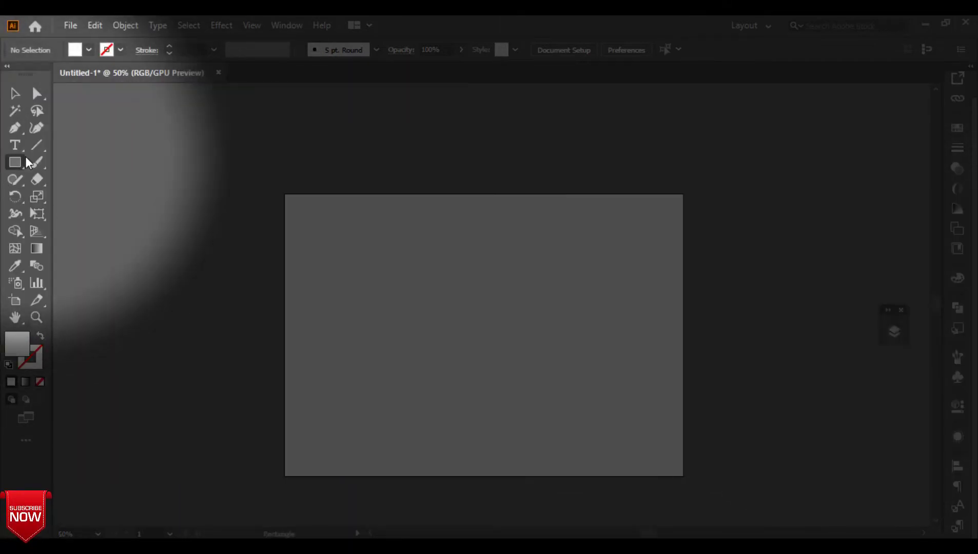
left_click_drag(283, 194, 683, 476)
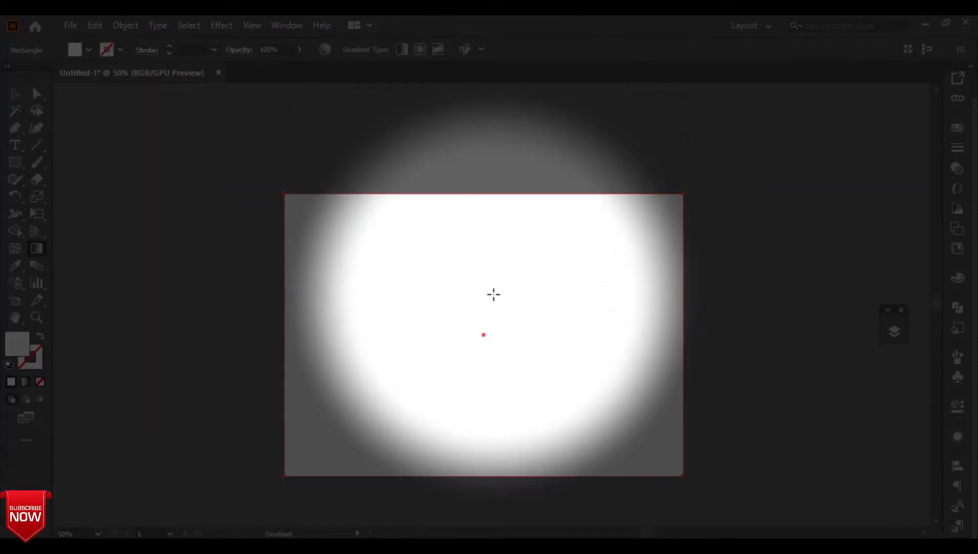
left_click(16, 92)
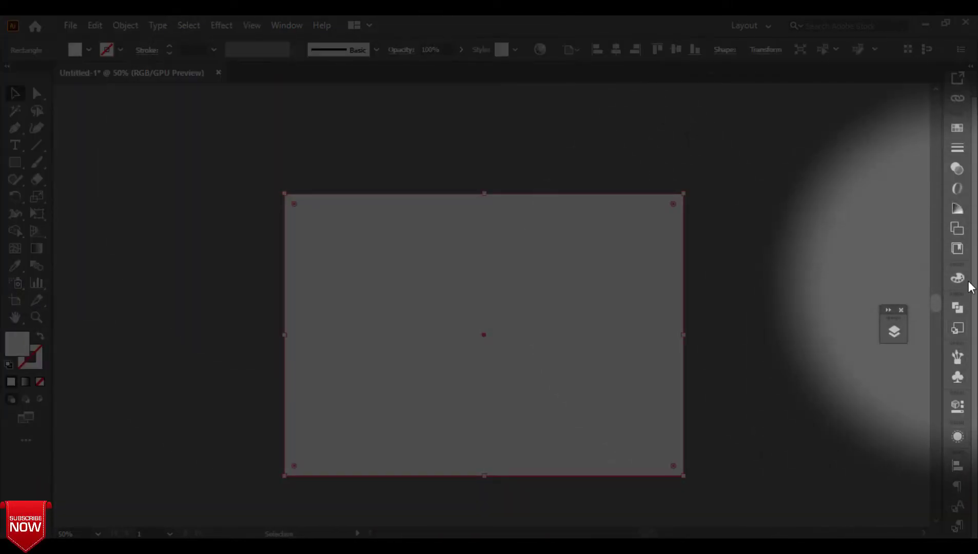
left_click(958, 209)
left_click(815, 122)
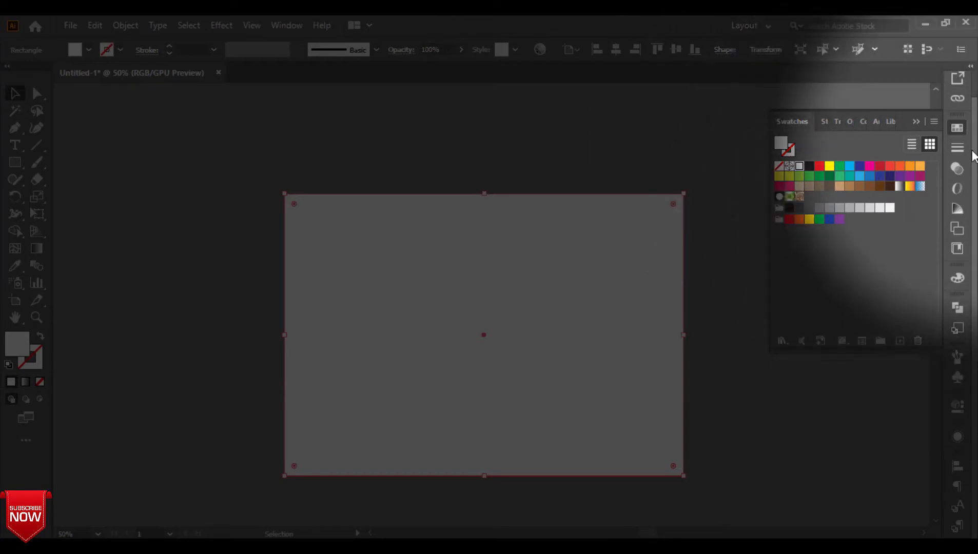
left_click(913, 122)
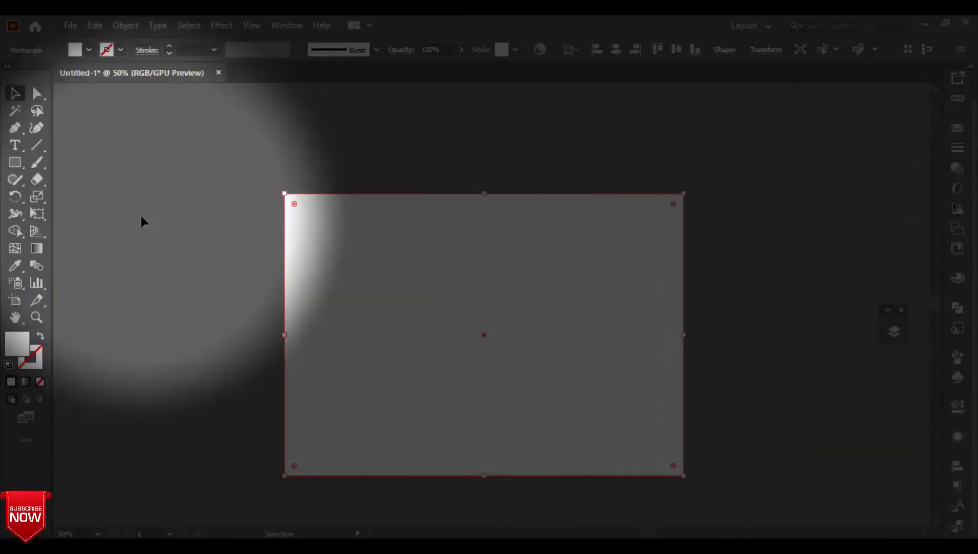
- Add gradient mesh lines to the white rectangle: one vertical line through its centre and four horizontal lines across it
left_click(15, 248)
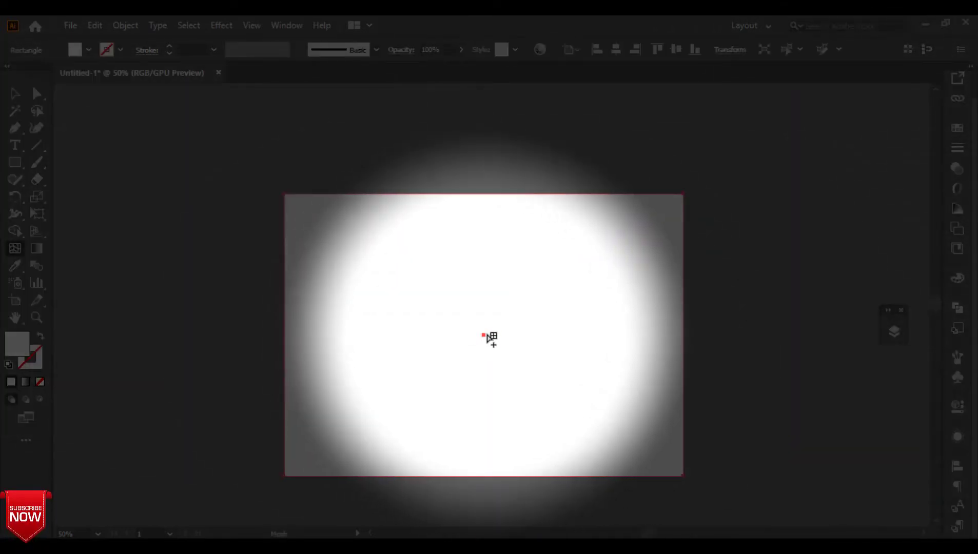
left_click(484, 335)
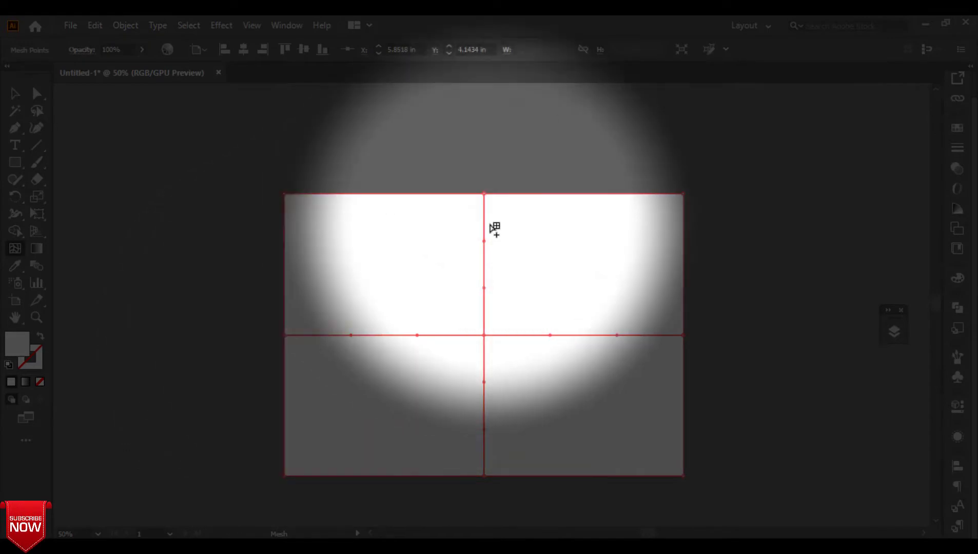
left_click(484, 237)
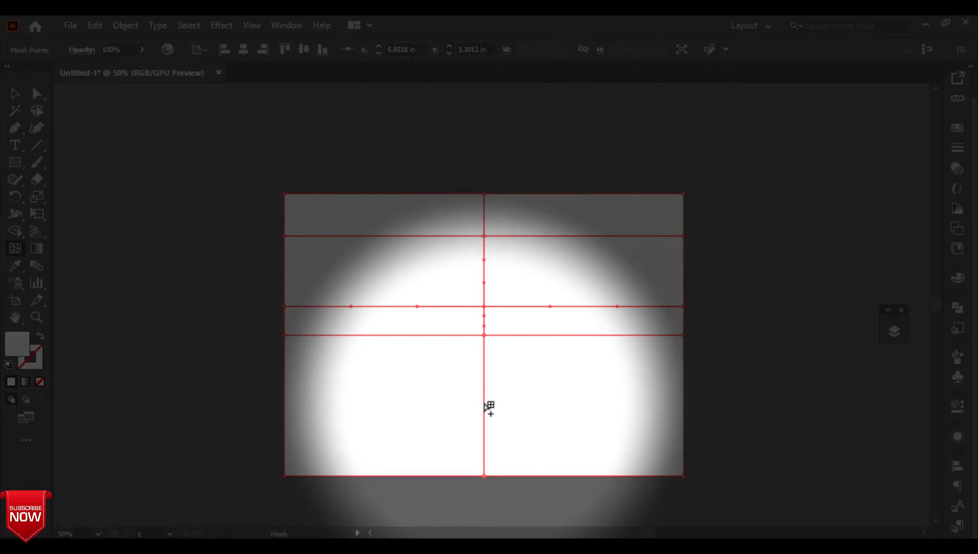
left_click(484, 390)
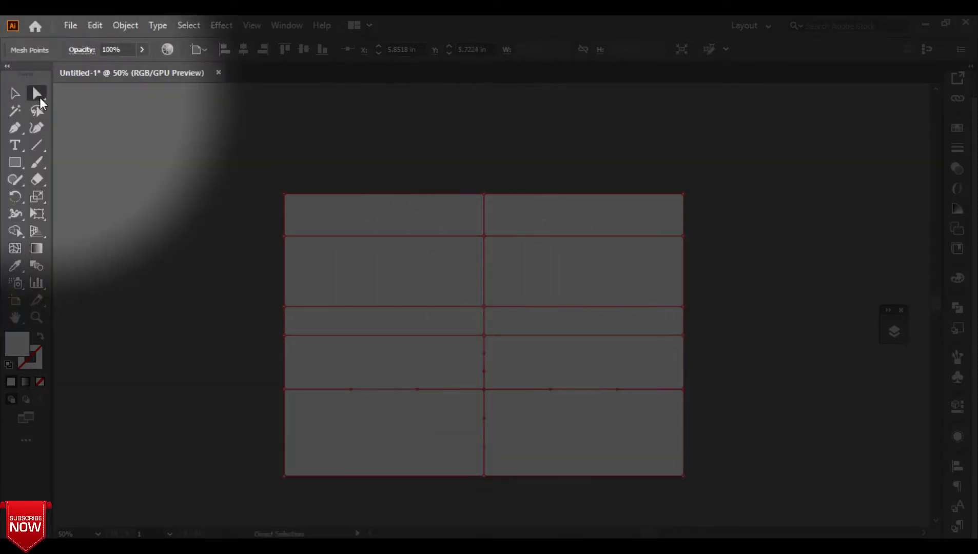
- Select the three mesh points along the rectangle's top edge and open the colour settings
left_click(283, 194)
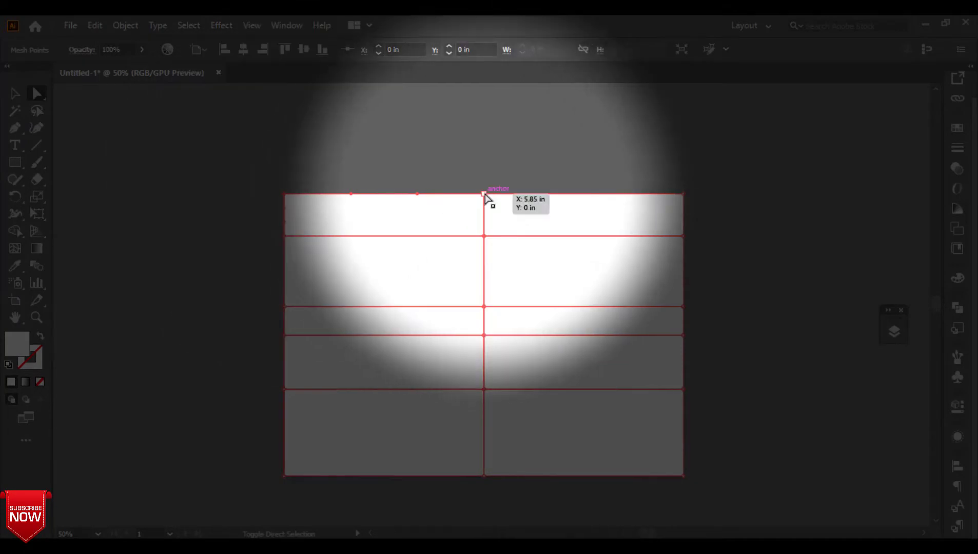
left_click(484, 194, "shift")
left_click(683, 194, "shift")
left_click(957, 280)
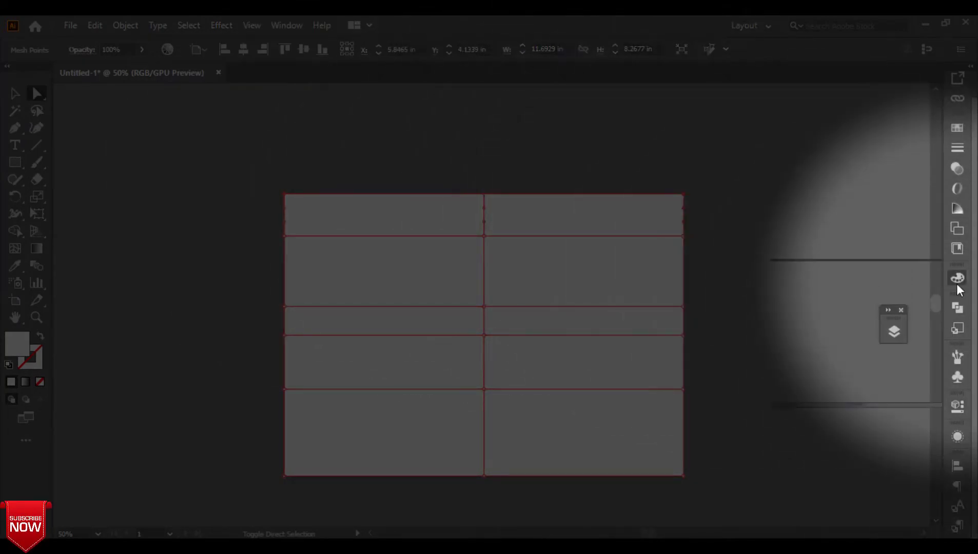
- Colour the mesh's top row of points light cyan and its second row light yellow (RGB 255, 255, 161)
left_click_drag(869, 298, 854, 303)
left_click(284, 236)
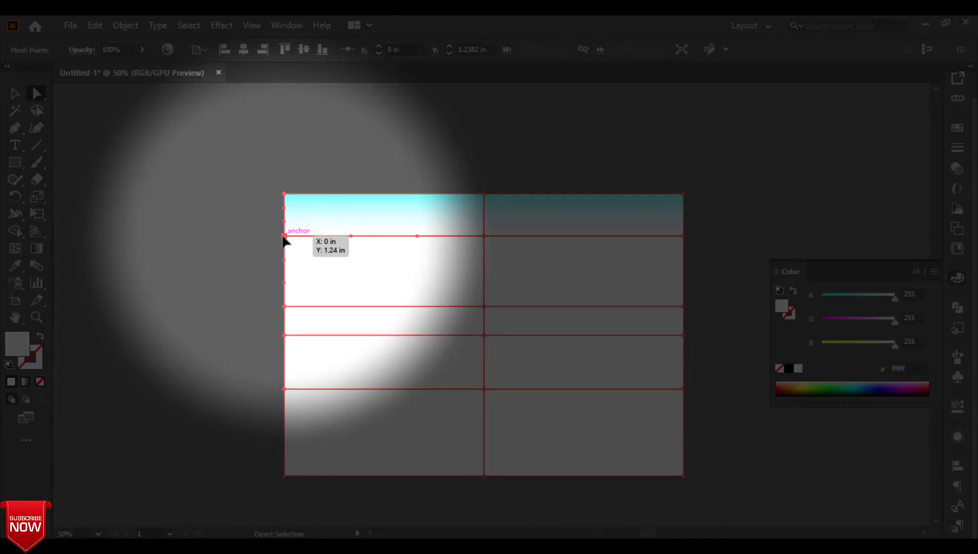
left_click(484, 236, "shift")
left_click(683, 236, "shift")
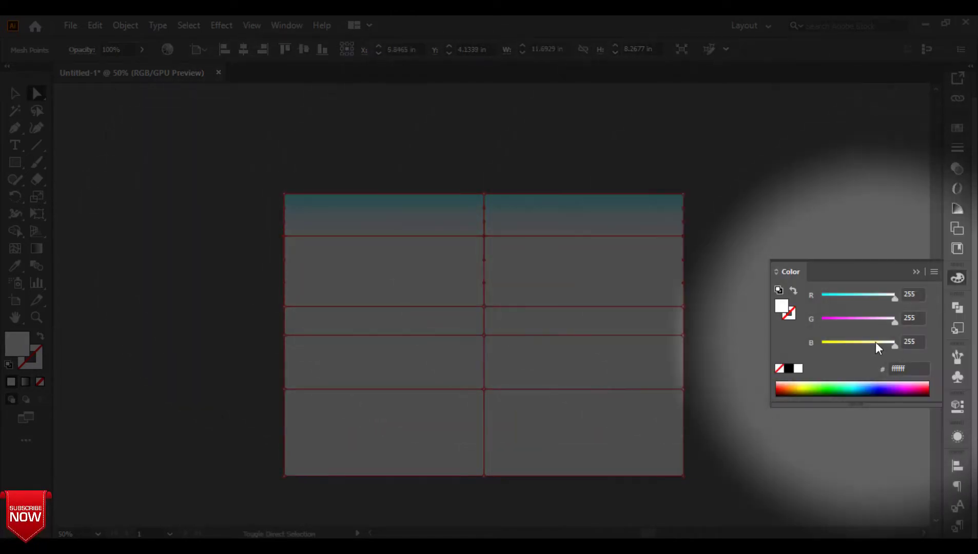
left_click_drag(854, 348, 873, 349)
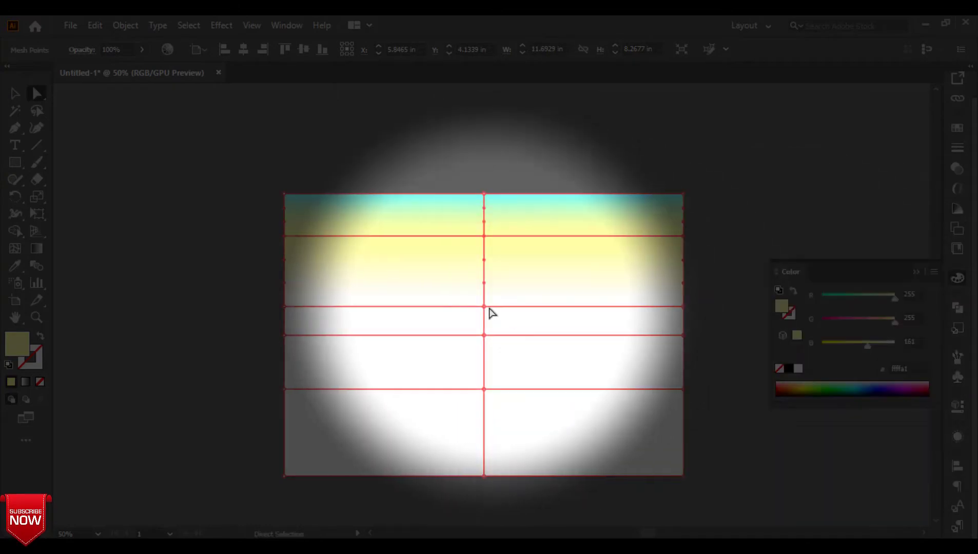
- Colour the third row of mesh points with the light yellow sampled from the row above it
left_click(484, 307)
left_click(285, 307, "shift")
left_click(683, 307, "shift")
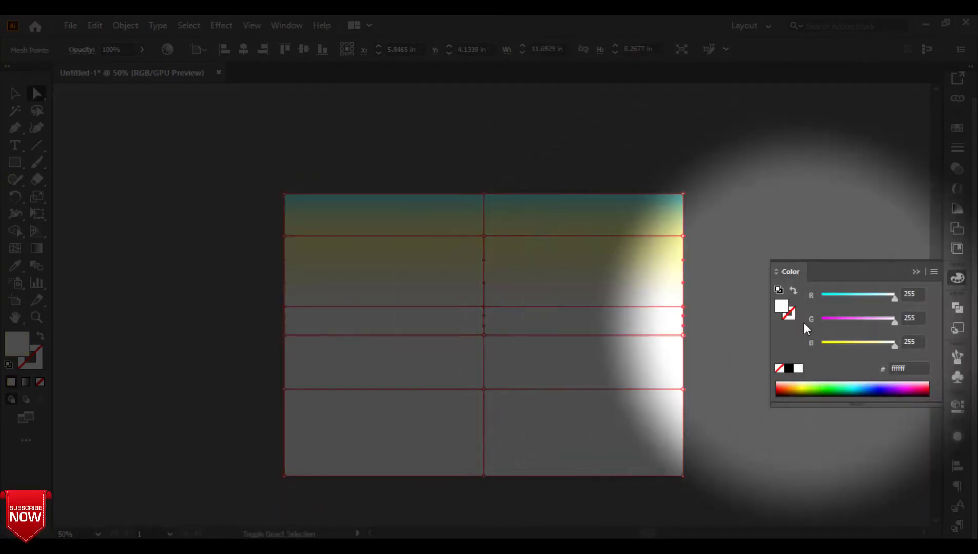
left_click(14, 266)
left_click(418, 239)
- Colour the fourth row of mesh points bright green with RGB values 82, 255 and 95
left_click(37, 93)
left_click(285, 335)
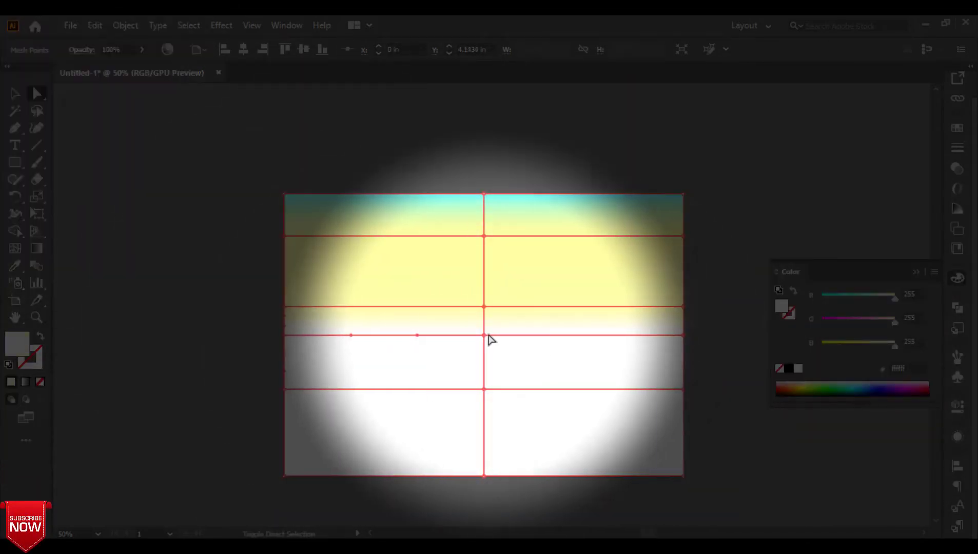
left_click(484, 336, "shift")
left_click(683, 336, "shift")
left_click_drag(895, 342, 823, 342)
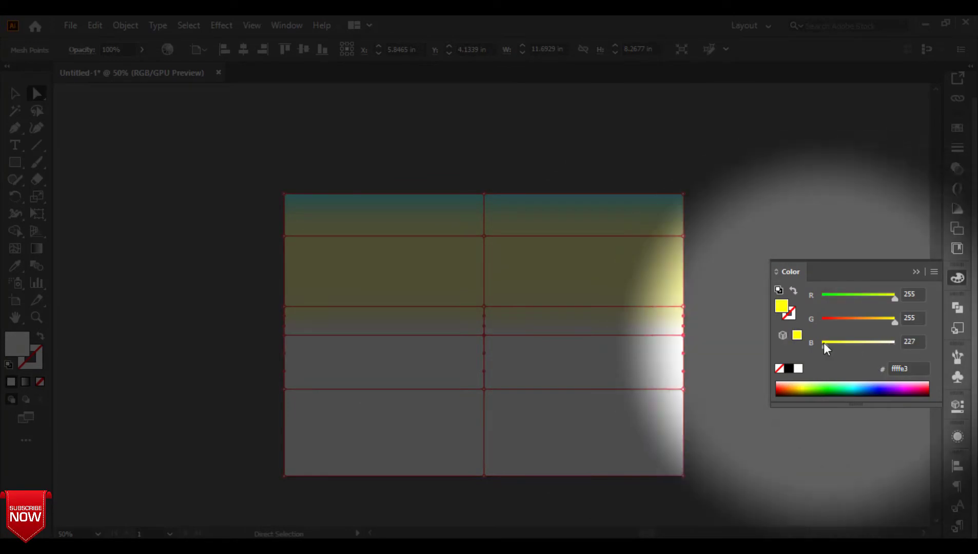
left_click_drag(895, 295, 847, 295)
left_click_drag(821, 343, 852, 343)
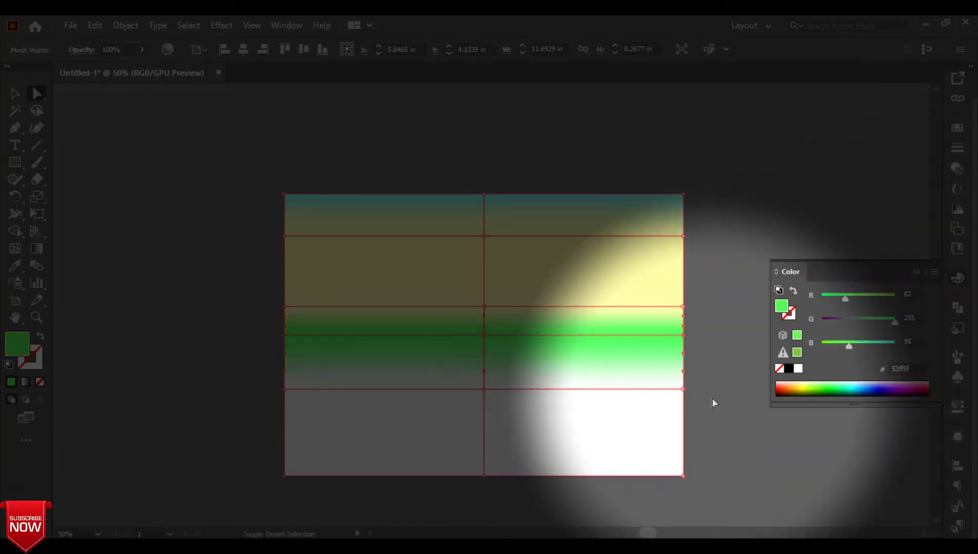
- Colour the two lowest rows of mesh points light cyan (#70ffff), deselect the mesh and put the colour controls away
left_click(484, 389)
left_click(285, 389, "shift")
left_click_drag(250, 381, 752, 506)
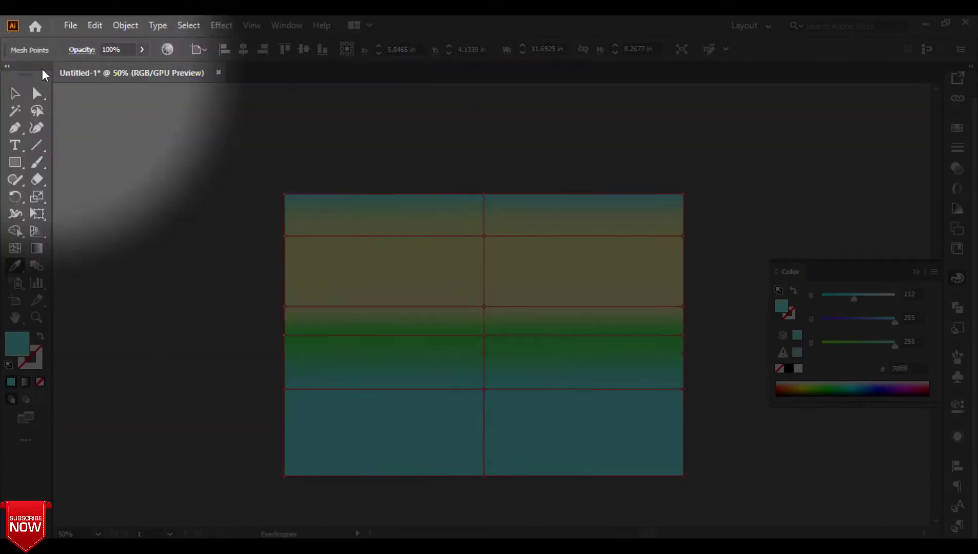
left_click(350, 151)
left_click(916, 272)
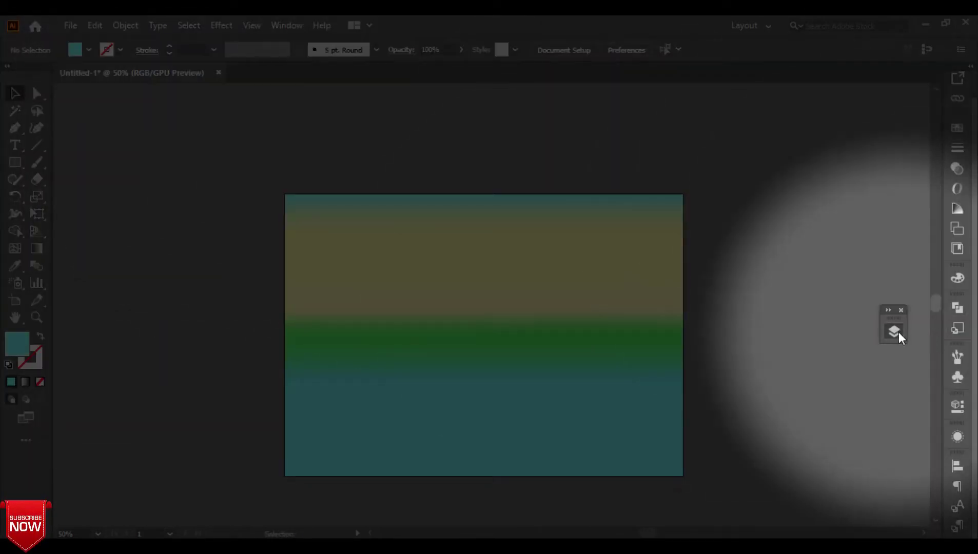
- Unlock Layer 5 and move Layer 2 beneath it so the gradient background lies behind the house
left_click(898, 333)
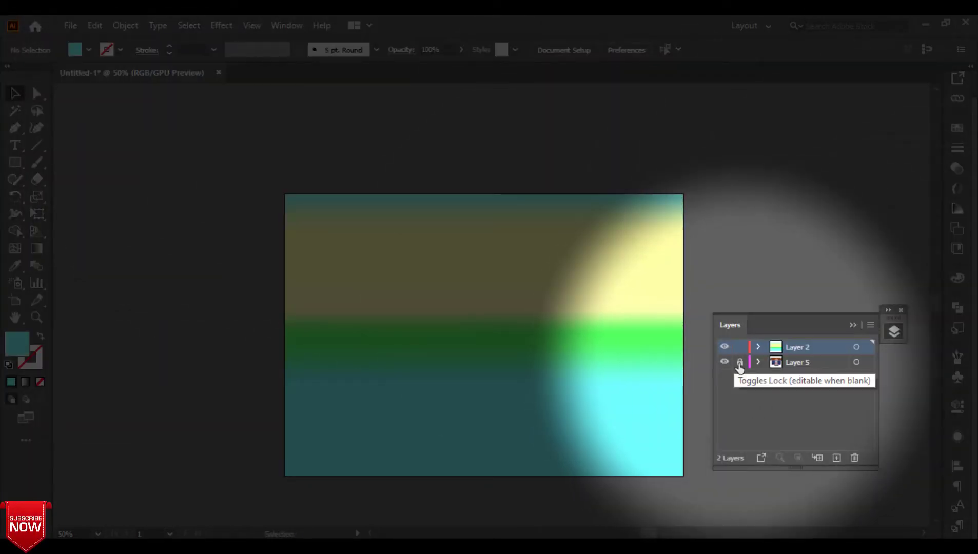
left_click(739, 364)
left_click(581, 362)
left_click_drag(774, 348, 778, 392)
left_click(740, 363)
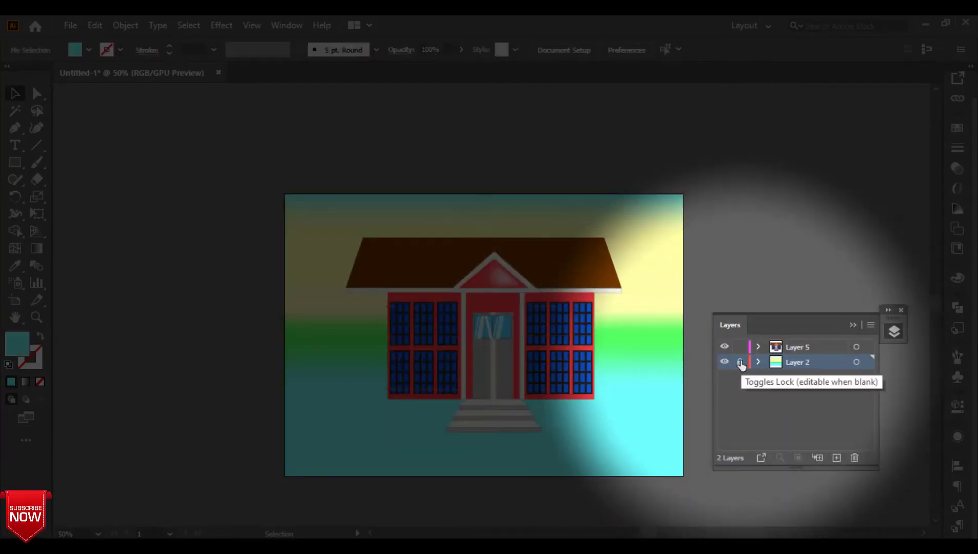
left_click(739, 363)
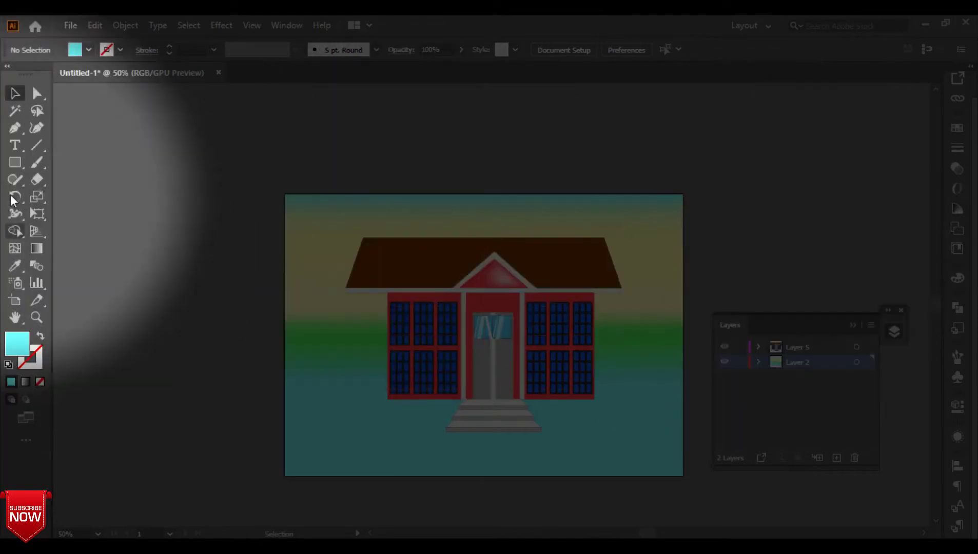
- Draw a closed rectangular path with the Pen tool covering the artboard's lower half, from the green band to the bottom edge
key("p")
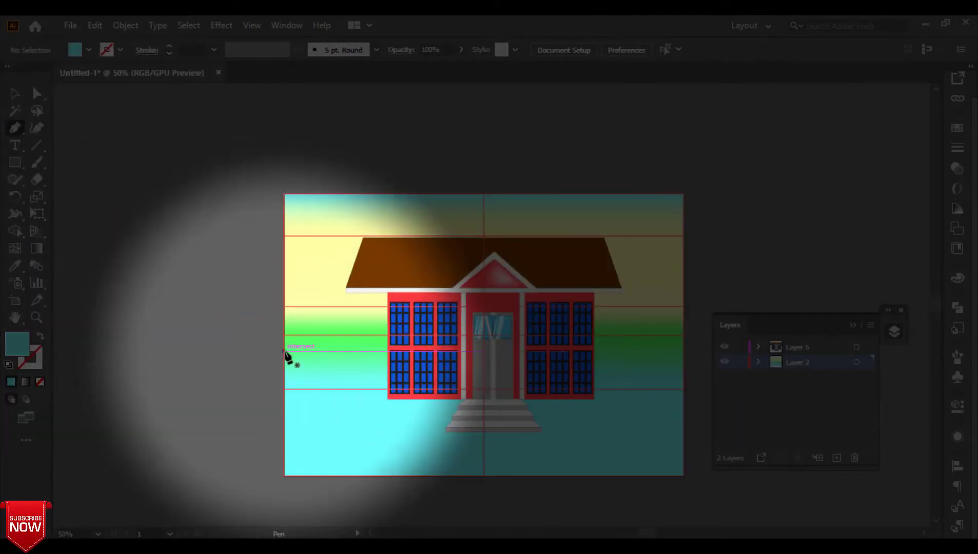
left_click(285, 336)
left_click(684, 336)
left_click(684, 477)
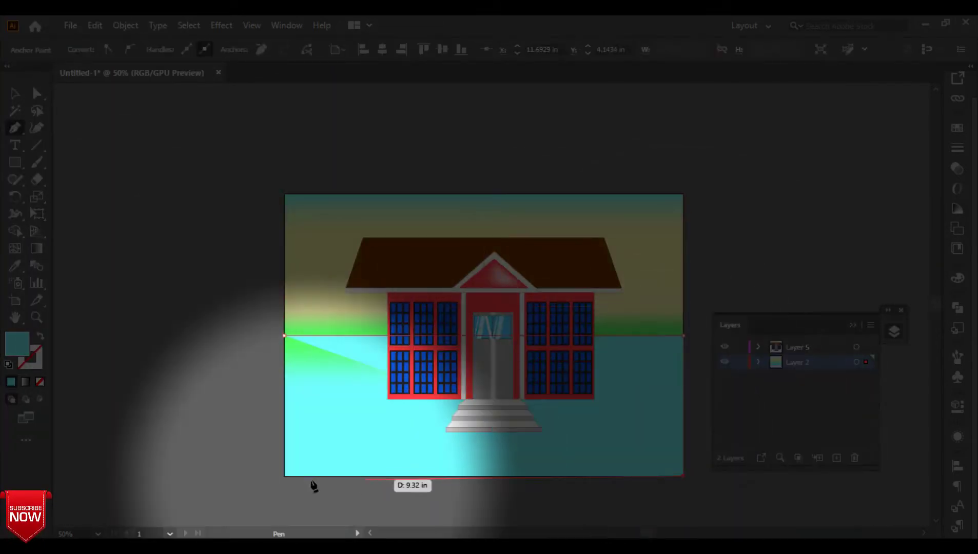
left_click(285, 476)
left_click(285, 336)
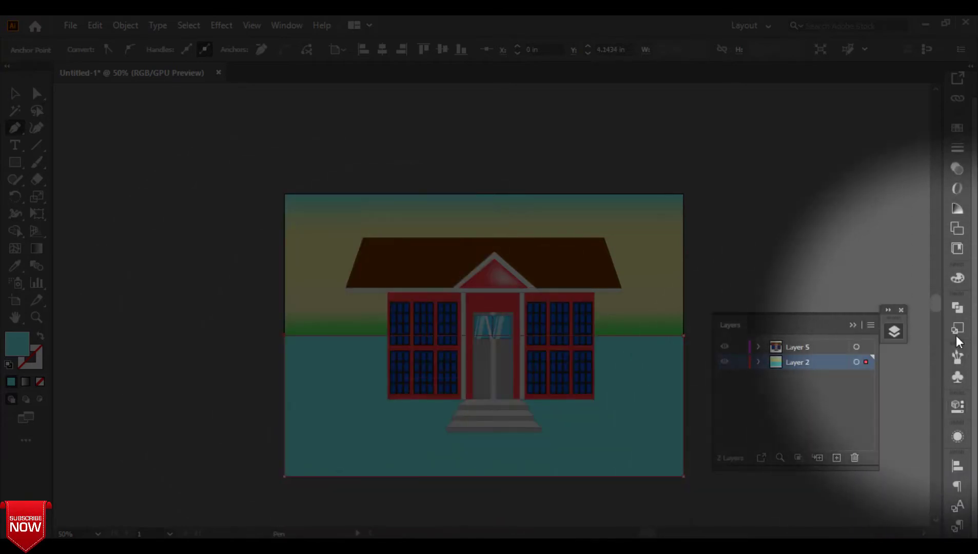
- Fill the new ground shape with dark green (RGB 0, 146, 0) and deselect it
left_click(958, 278)
left_click_drag(894, 345, 821, 345)
left_click_drag(853, 299, 822, 299)
left_click_drag(894, 322, 864, 320)
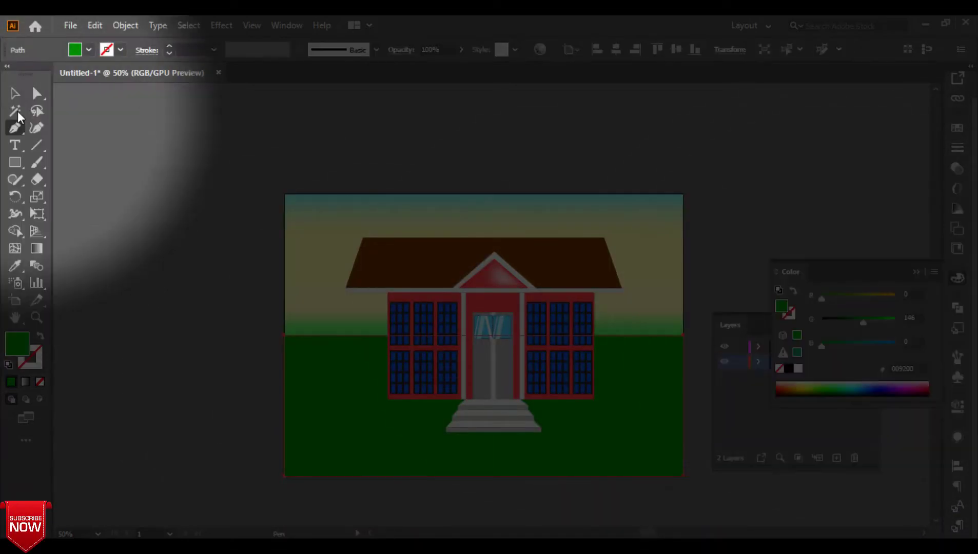
key("v")
left_click(111, 256)
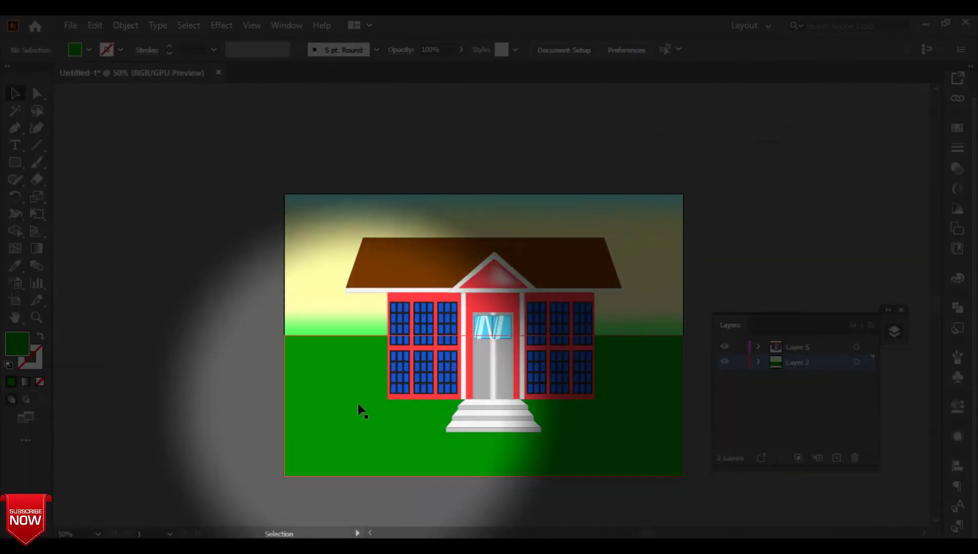
- Add a new layer between Layer 5 and Layer 2, and lock those two layers
left_click(358, 409)
left_click(837, 458)
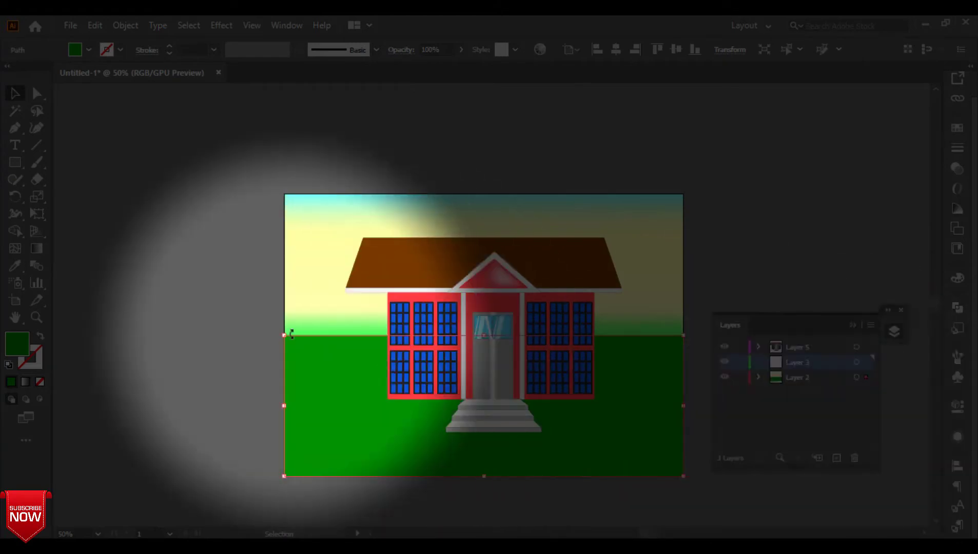
left_click(740, 377)
left_click(740, 347)
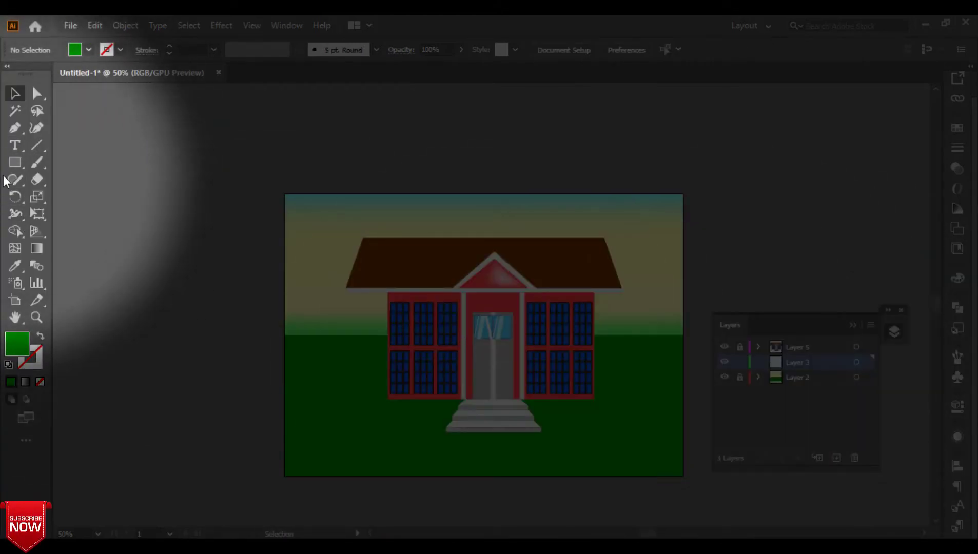
- Sketch a wavy bush outline with the Pencil tool from the artboard's left edge across the lawn to its bottom edge
left_click(15, 180)
left_click_drag(337, 413, 451, 456)
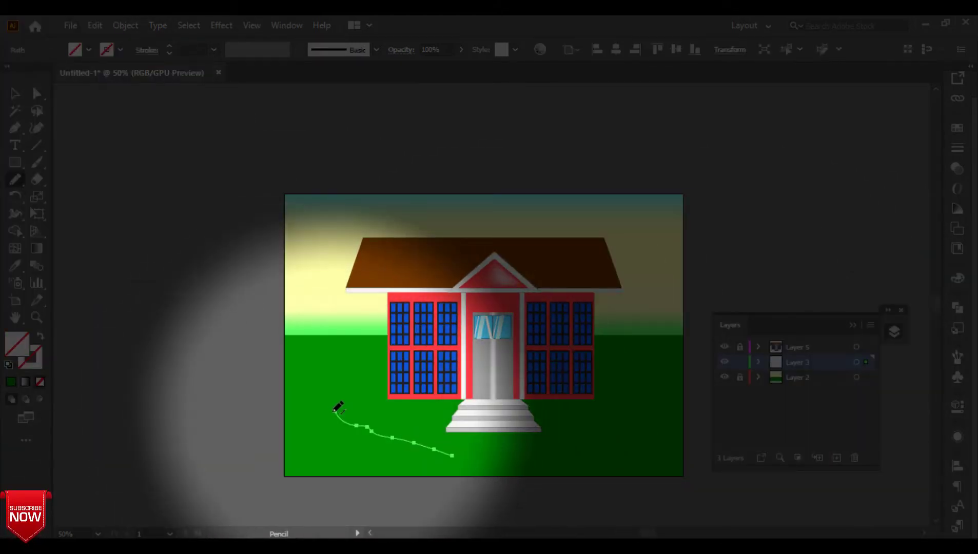
mouse_move(341, 422)
left_mouse_down()
mouse_move(380, 435)
mouse_move(359, 443)
mouse_move(418, 441)
left_mouse_up()
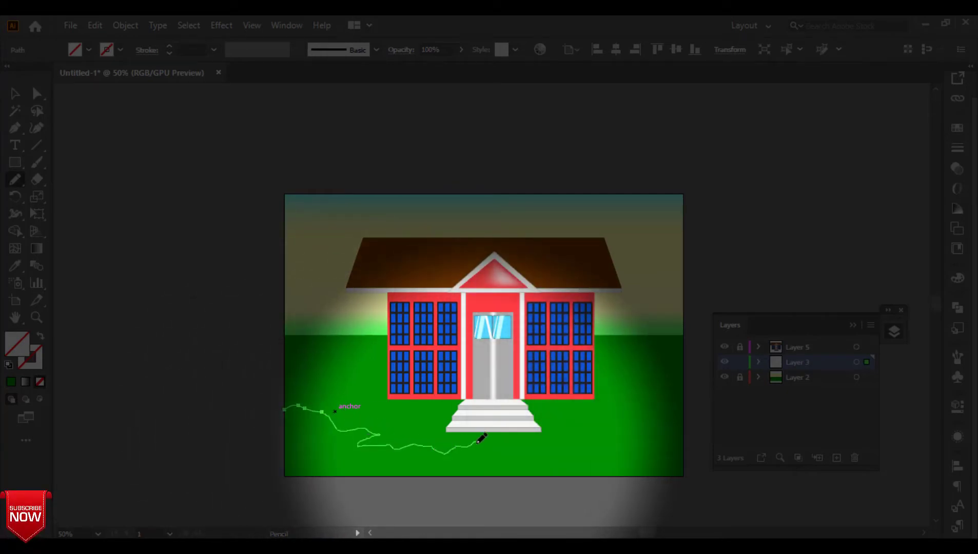
key("a")
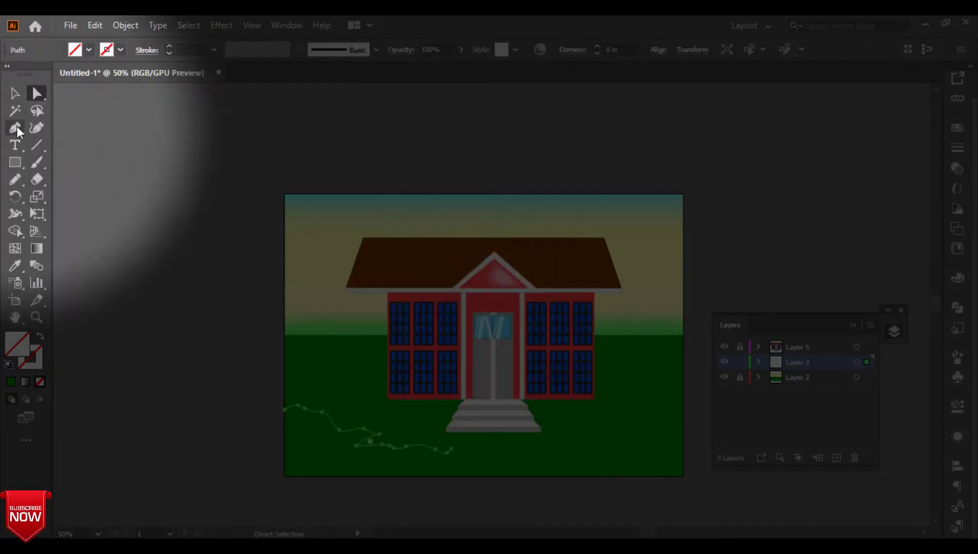
left_click(16, 177)
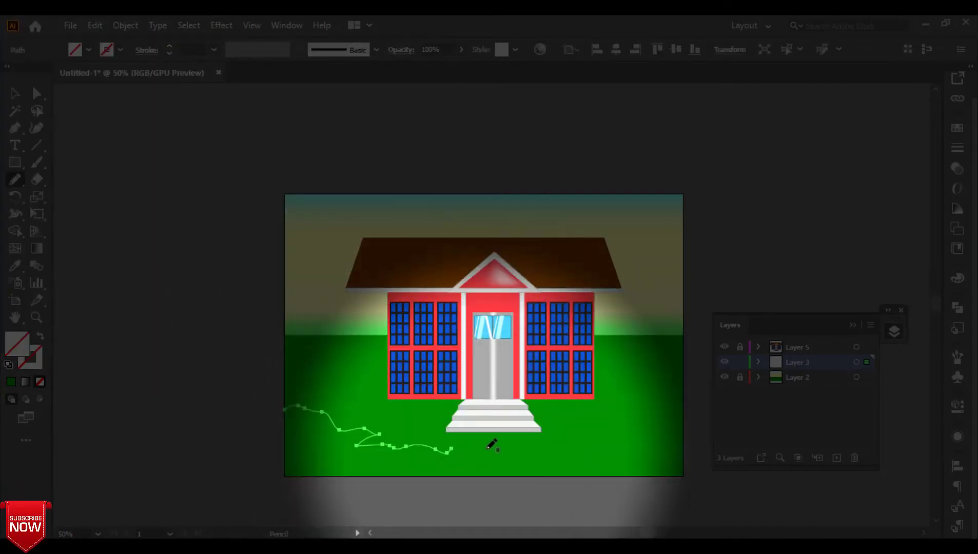
left_click_drag(463, 472, 463, 476)
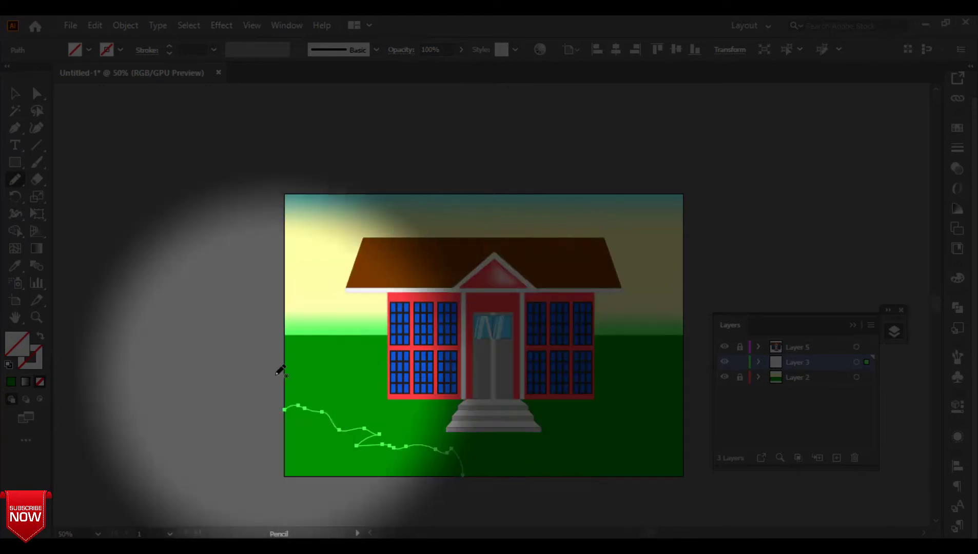
- Close the bush outline around the artboard's lower-left corner and fill it with light green sampled from the horizon
left_click(16, 128)
left_click(285, 409)
left_click(284, 476)
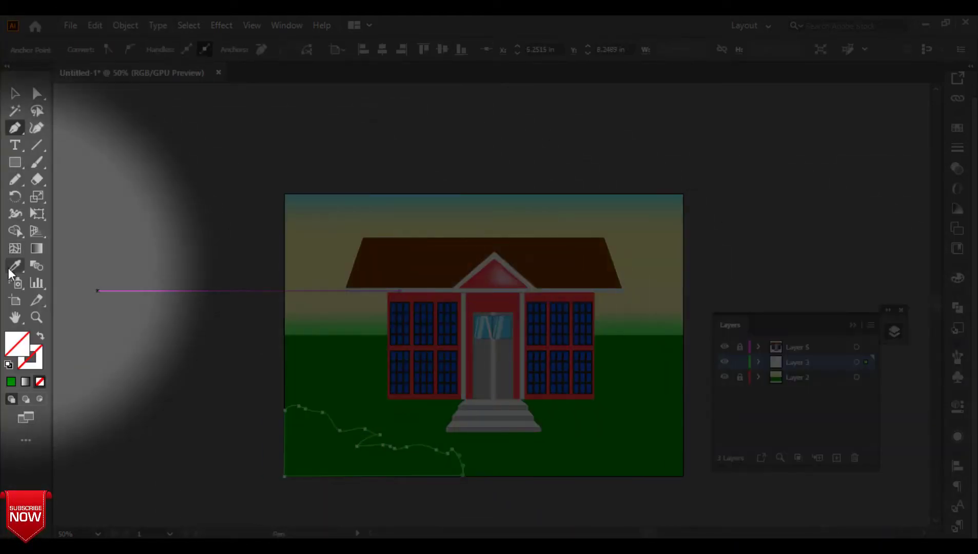
left_click(15, 266)
left_click(334, 322)
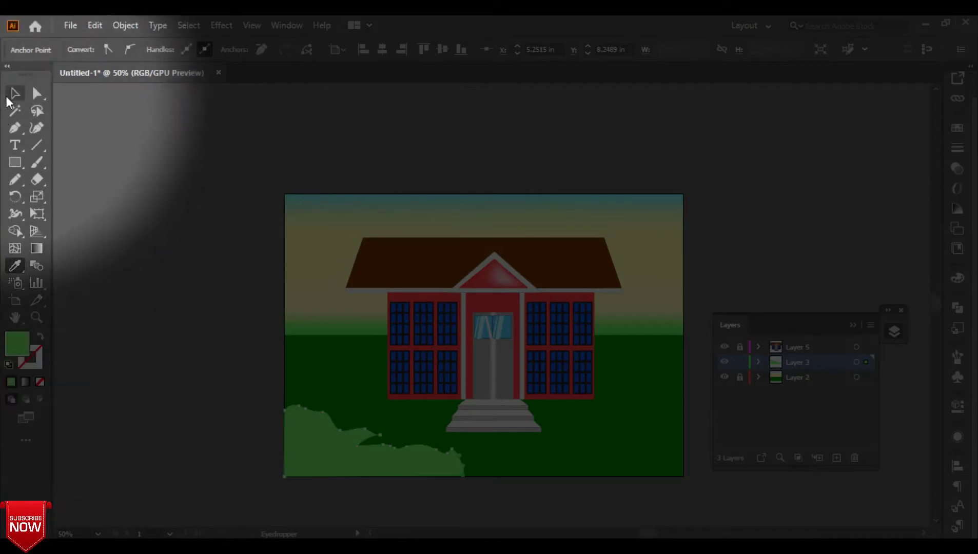
left_click(13, 94)
left_click(243, 174)
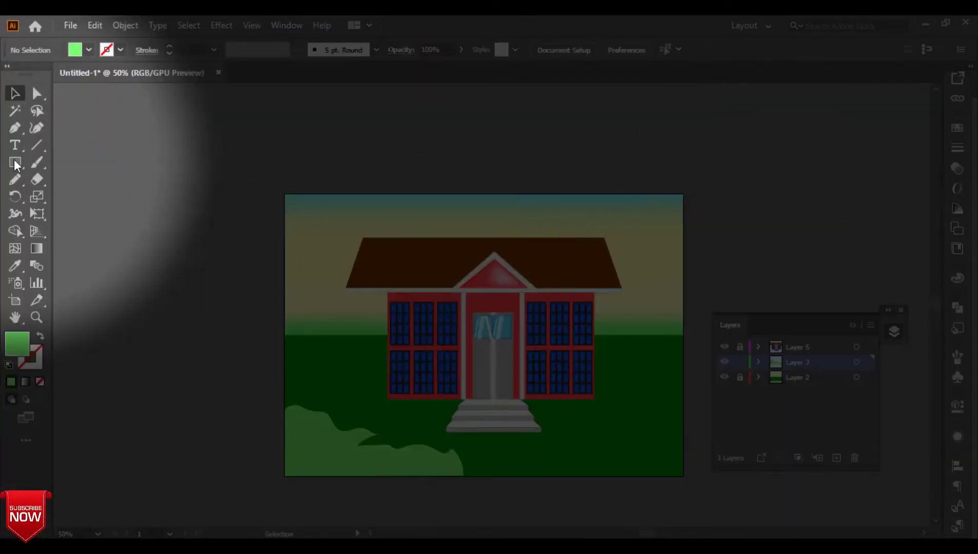
- Duplicate the bush, mirror the copy horizontally and fit it into the artboard's lower-right corner
left_click(15, 93)
left_click(366, 475)
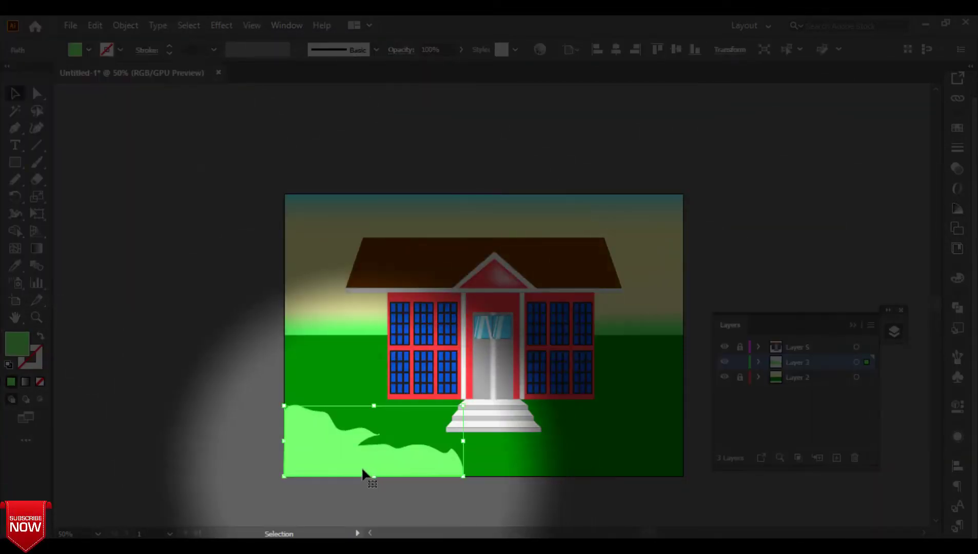
left_click_drag(363, 475, 578, 465)
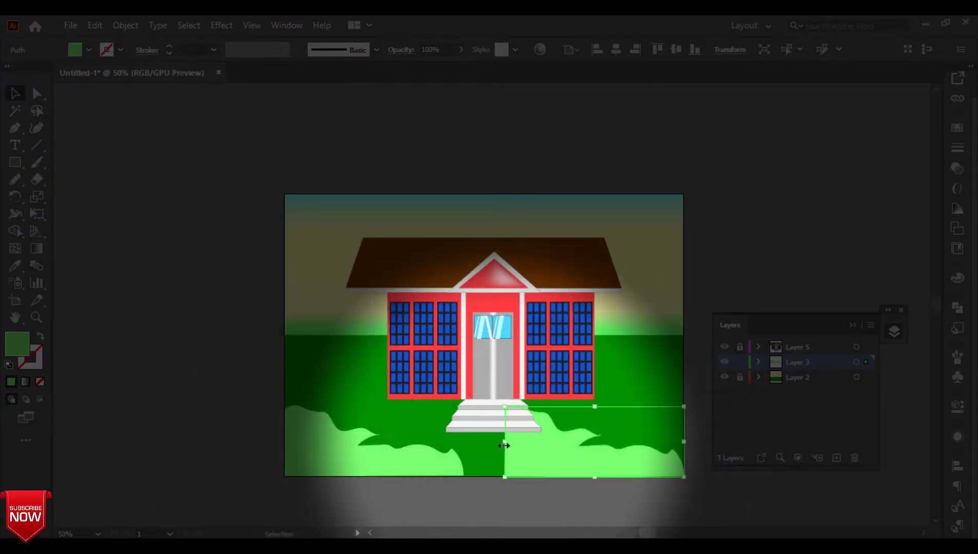
left_click_drag(505, 441, 846, 441)
left_click(853, 325)
left_click_drag(798, 476, 629, 459)
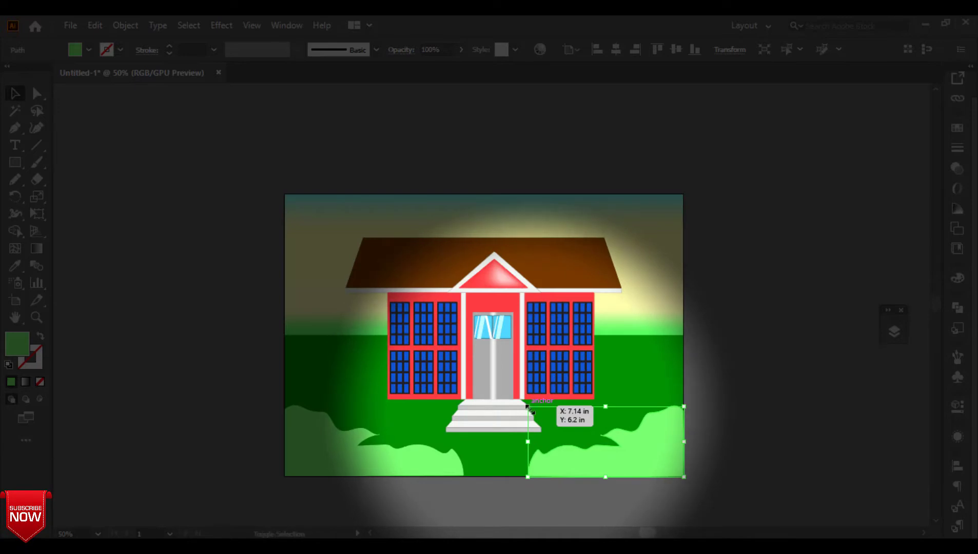
left_click(751, 450)
- Lock Layer 3 with the bushes and add a new layer above Layer 5
left_click(894, 331)
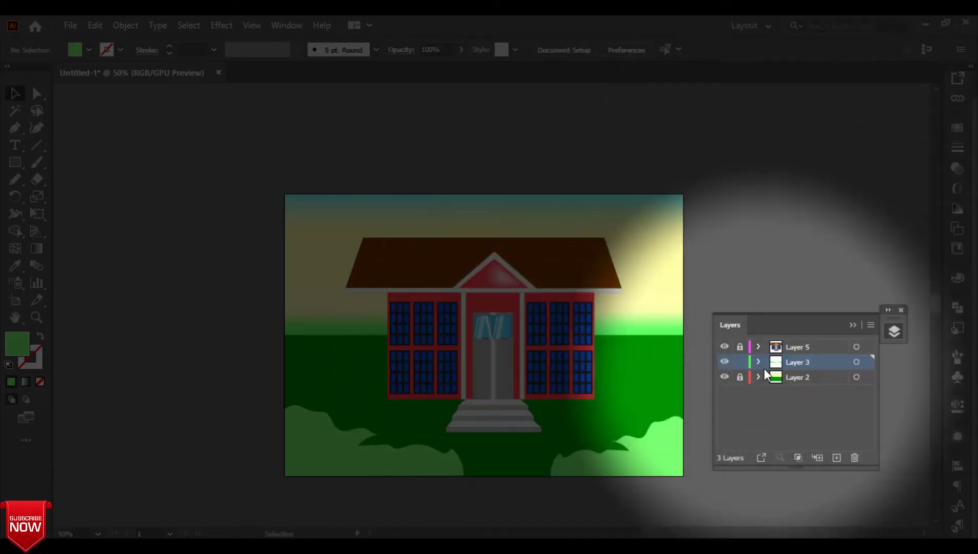
left_click(739, 362)
left_click(789, 378)
left_click(780, 345, "shift")
left_click(860, 398)
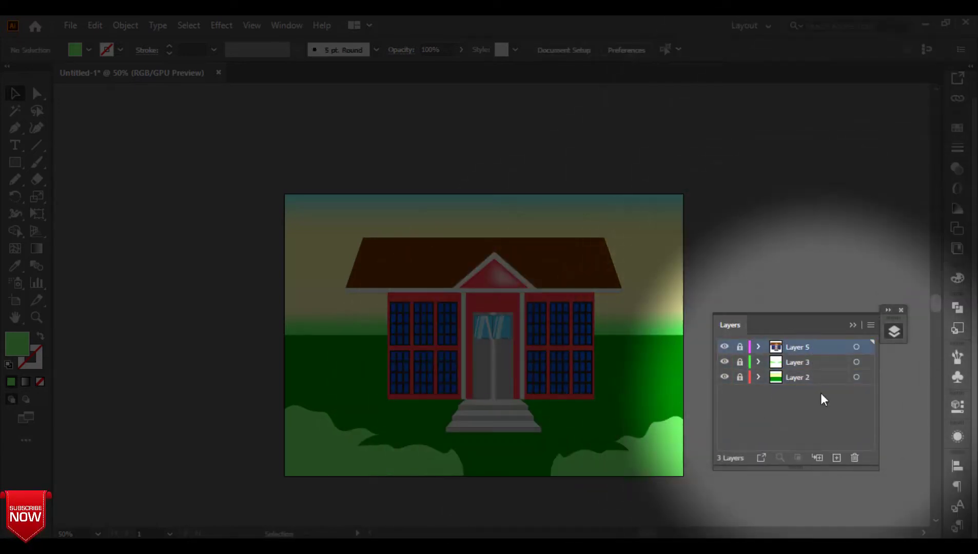
left_click(837, 457)
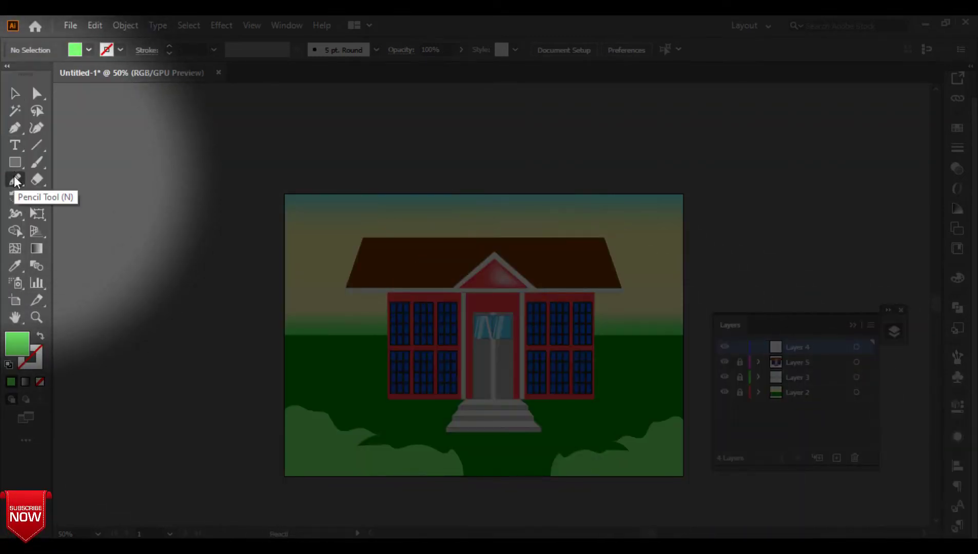
- Sketch a walkway's wavy edge from the lowest step to the artboard's bottom, extending it about 3.2 in straight along that bottom edge
left_click(15, 181)
key("ctrl+1")
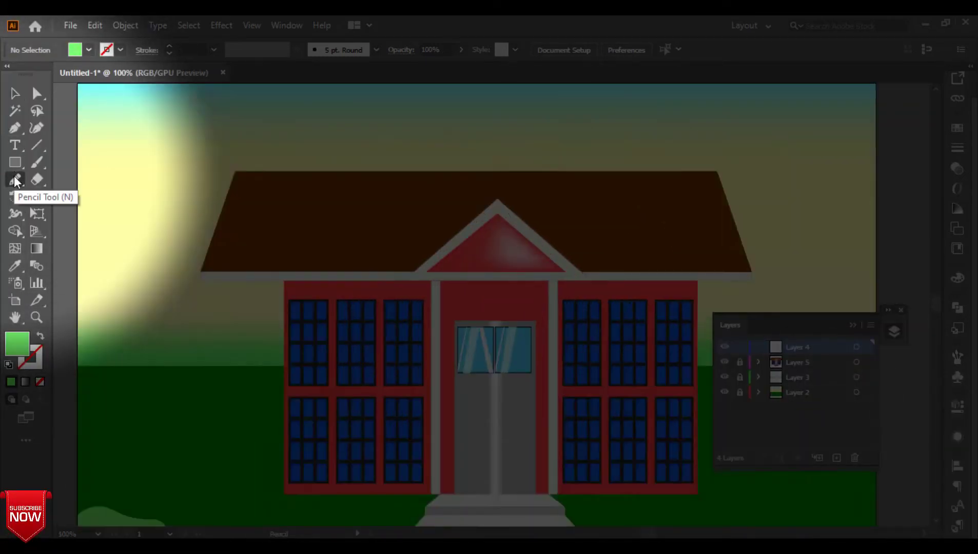
scroll(410, 359, "down", 5)
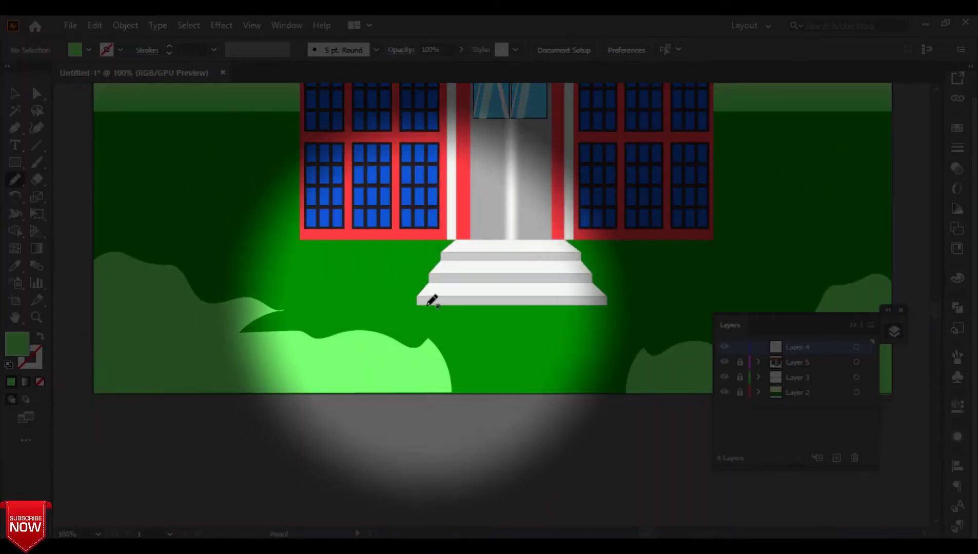
left_click_drag(439, 302, 426, 393)
left_click(14, 128)
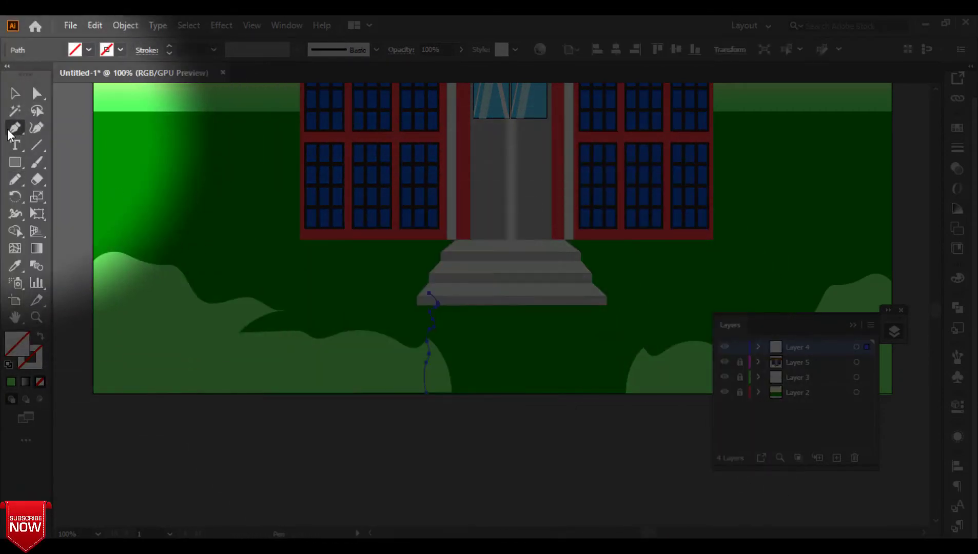
left_click(426, 393)
left_click(610, 397)
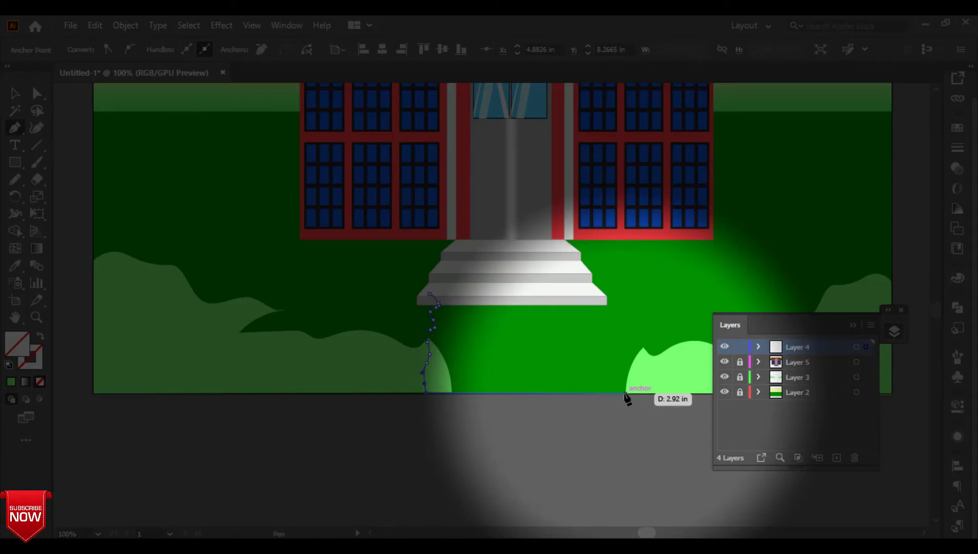
left_click(644, 394)
- Sketch the walkway's opposite edge up to the lowest step with the Pencil tool and close the outline across the step
left_click(14, 179)
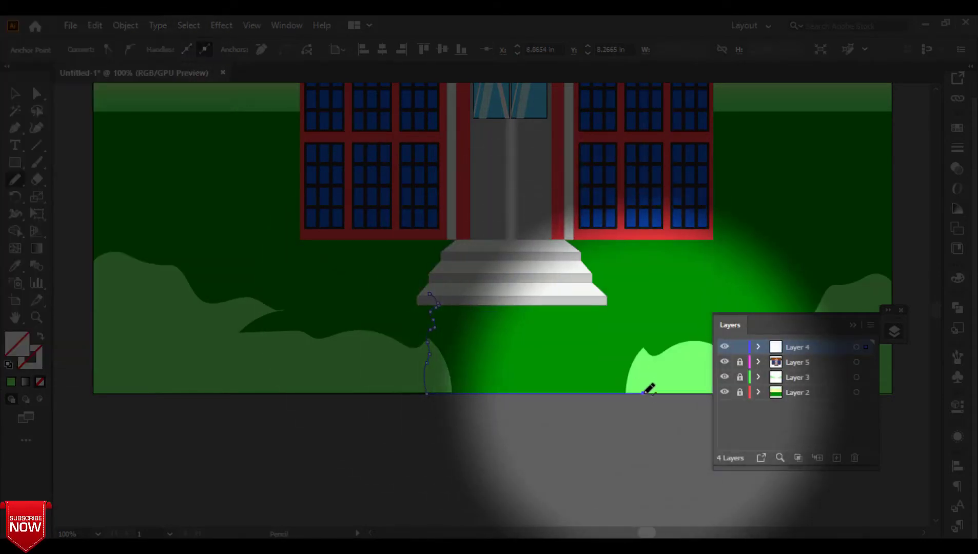
left_click_drag(620, 345, 598, 306)
left_click(15, 93)
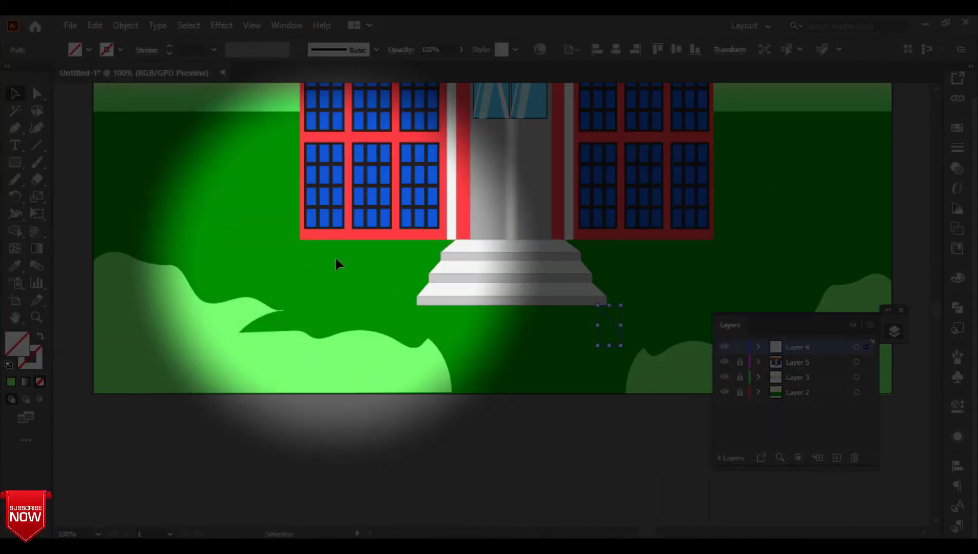
left_click_drag(695, 455, 611, 334)
left_click(15, 180)
left_click_drag(643, 394, 621, 347)
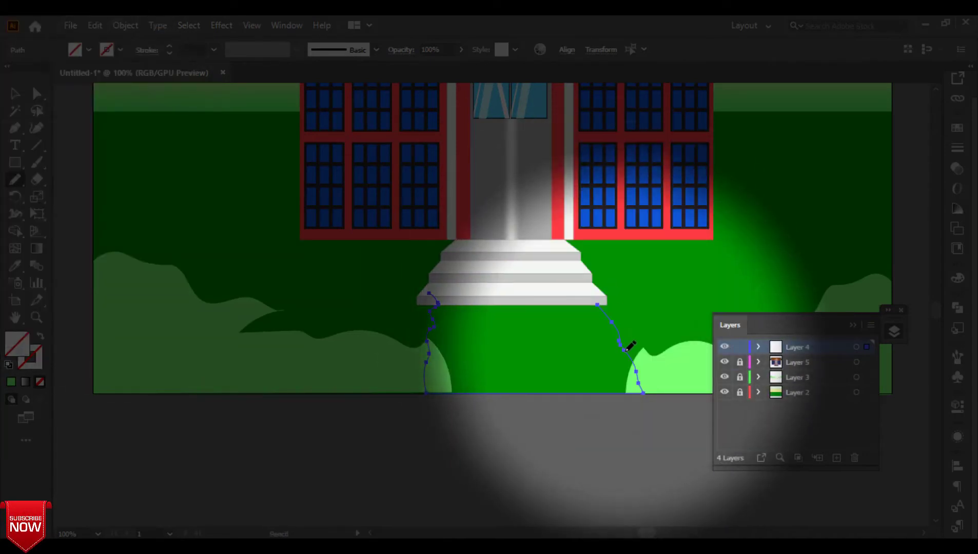
mouse_move(597, 306)
left_mouse_down()
mouse_move(537, 291)
mouse_move(428, 293)
left_mouse_up()
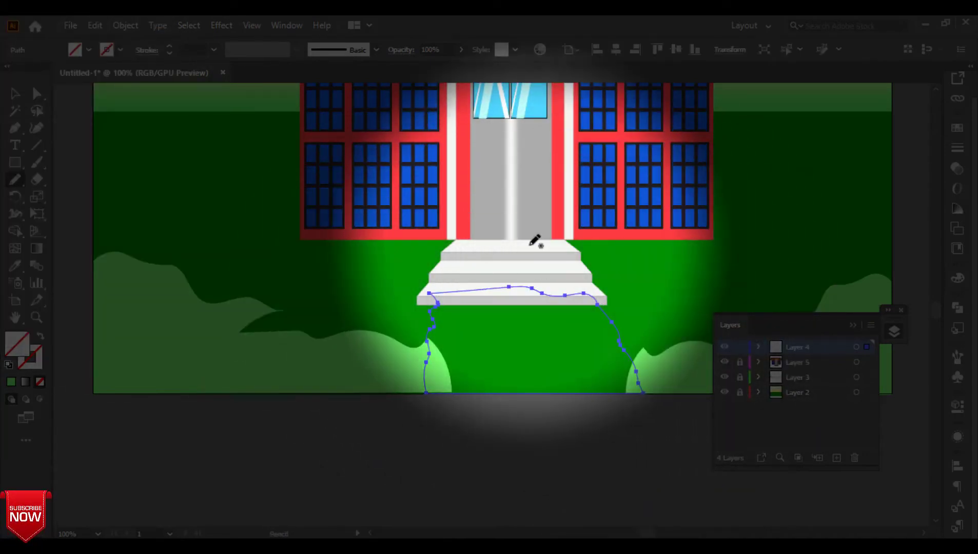
- Fill the walkway shape with an earthy brown mixed in RGB, with blue at 0
left_click(958, 356)
left_click(958, 278)
left_click(779, 290)
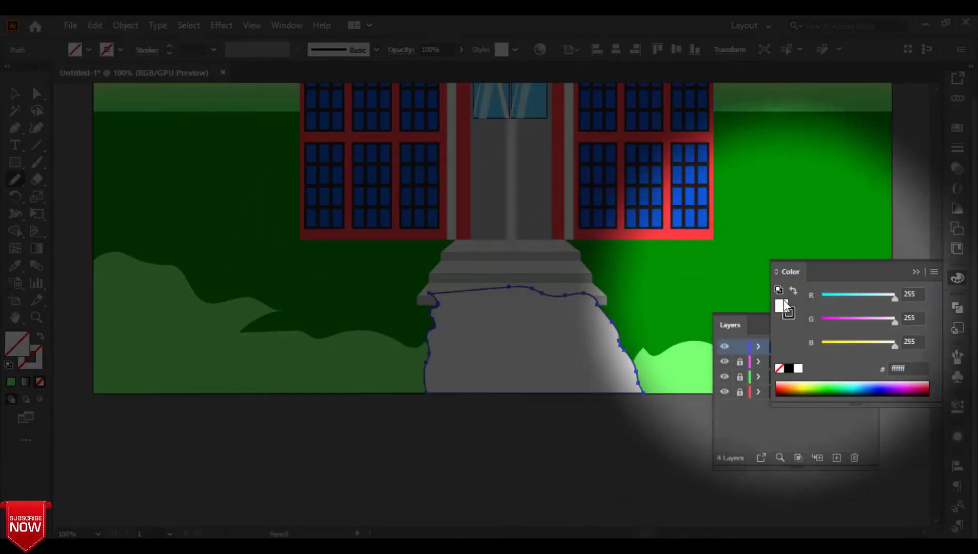
left_click_drag(895, 298, 822, 299)
left_click_drag(895, 321, 822, 322)
left_click_drag(896, 346, 822, 346)
left_click(849, 320)
left_click(845, 295)
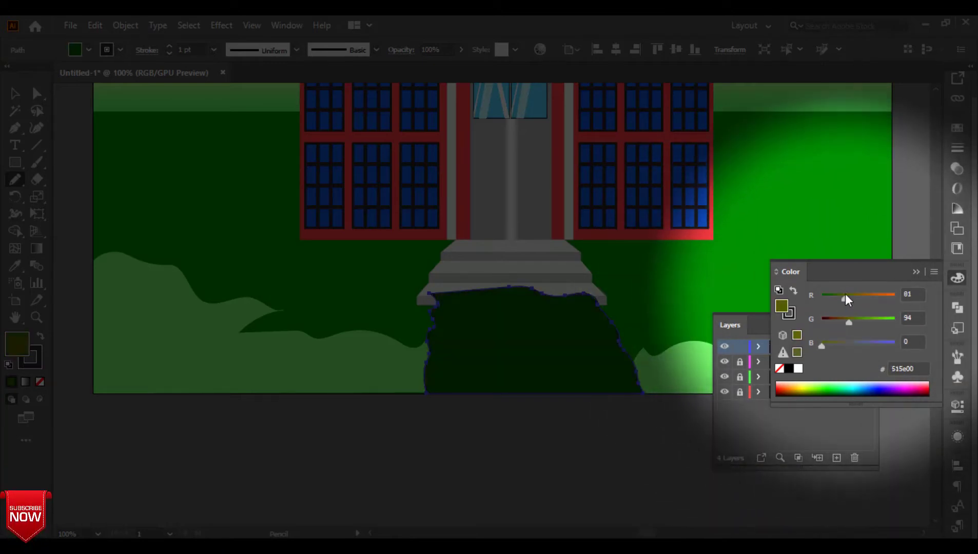
- Switch the colour mode to HSB and darken the walkway's fill to brown with hue 41.31, saturation 100 and brightness 23.92
left_click(934, 272)
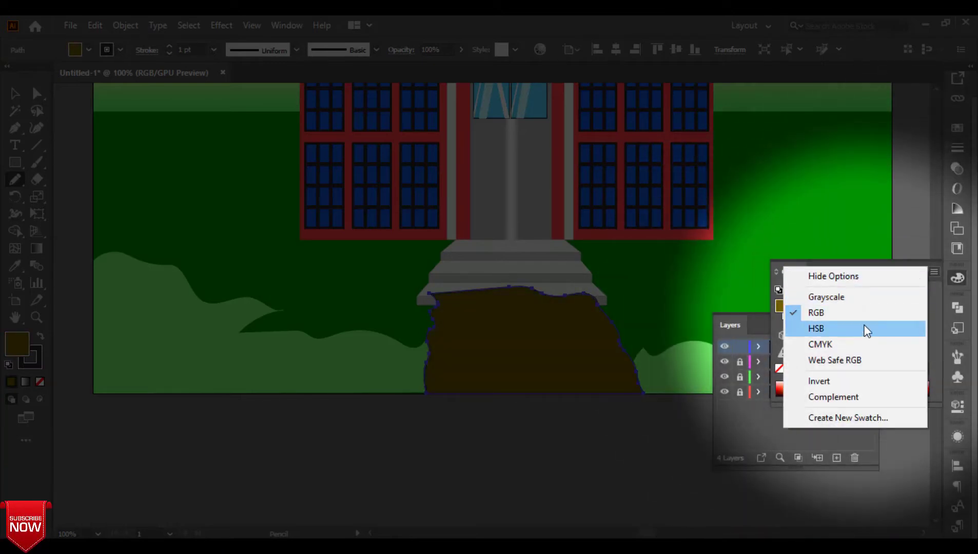
left_click(866, 327)
left_click(848, 345)
left_click(825, 297)
left_click(831, 299)
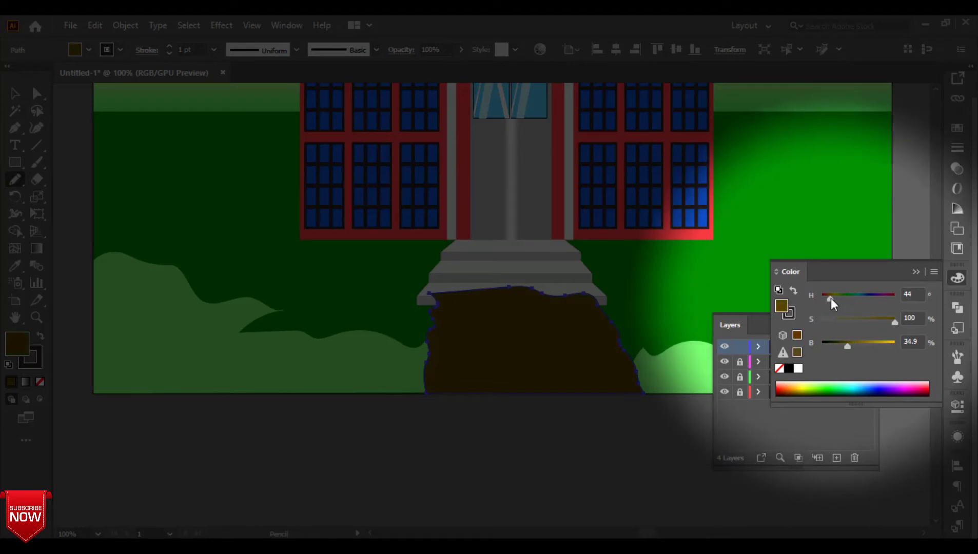
left_click(844, 343)
left_click(891, 320)
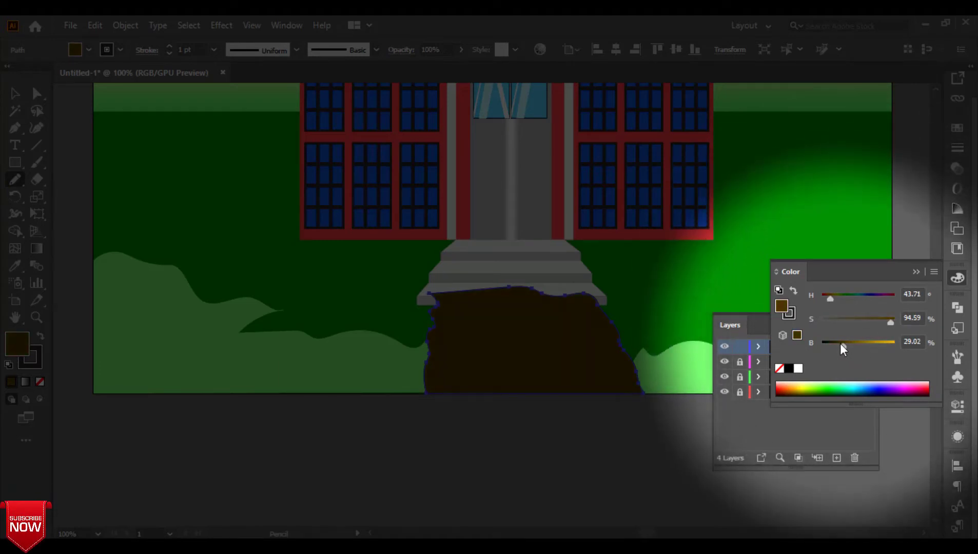
left_click(840, 343)
left_click(877, 320)
left_click(852, 320)
left_click(895, 320)
left_click(829, 298)
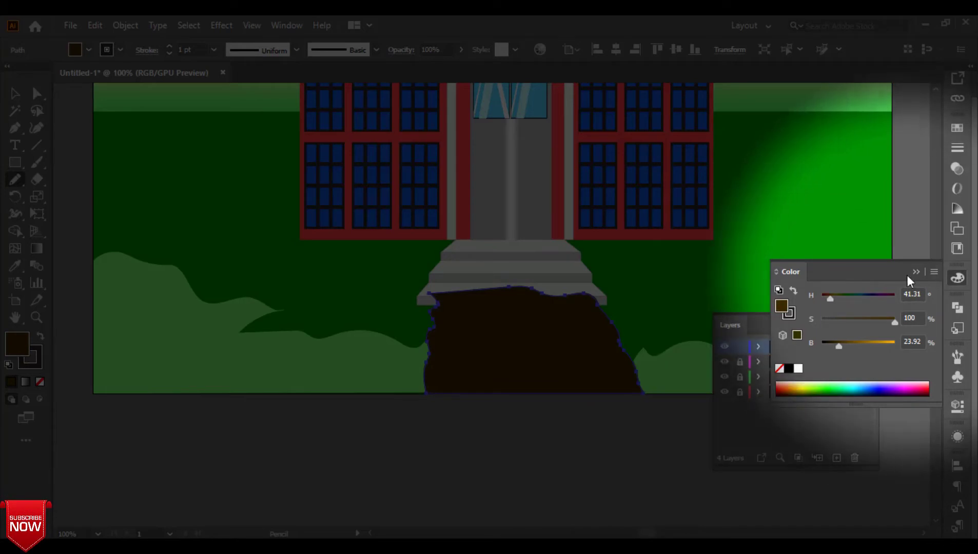
left_click(915, 272)
- Move Layer 4 with the walkway below Layer 5 so the house steps overlap it
left_click(856, 324)
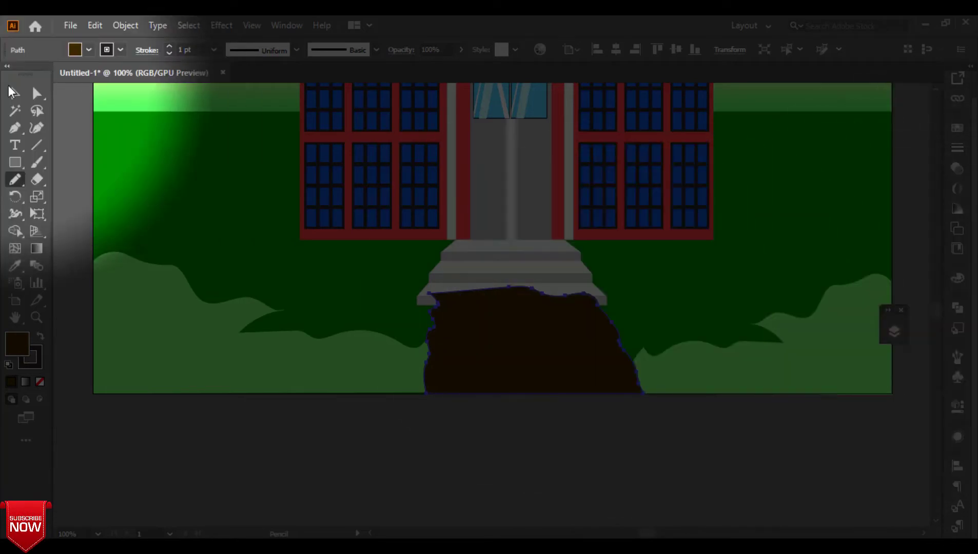
left_click(15, 93)
left_click(805, 462)
scroll(806, 462, "down", 1)
left_click(550, 334)
right_click(551, 333)
left_click(894, 332)
left_click_drag(821, 348, 792, 381)
left_click(599, 419)
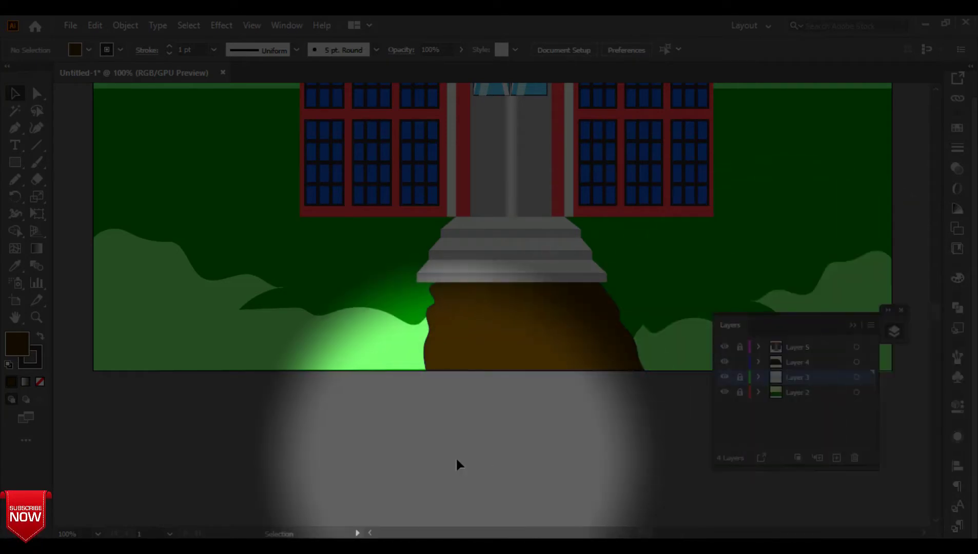
- Remove the stroke from the brown walkway shape
left_click(506, 344)
left_click(36, 363)
left_click(40, 382)
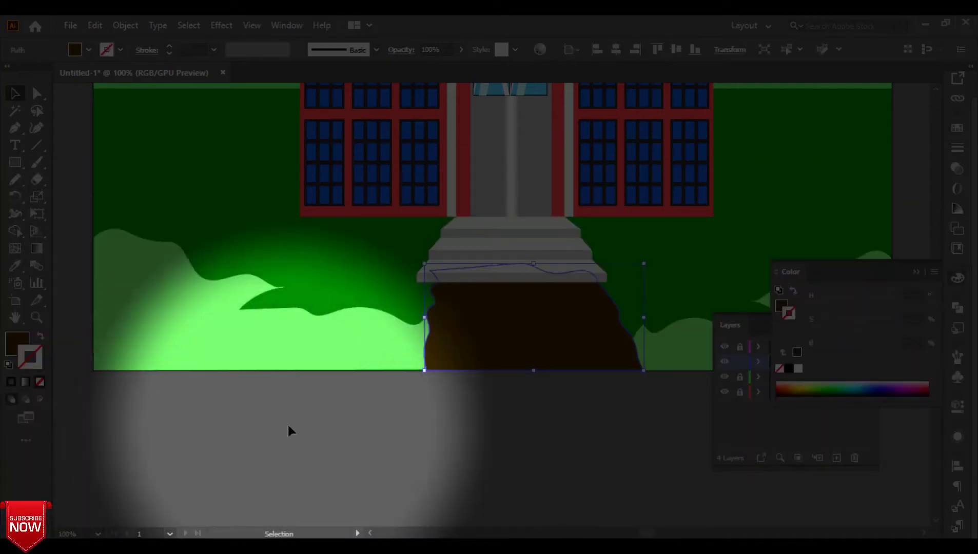
- Sketch a closed, irregular patch outline inside the walkway with the Pencil tool, running slightly over the lowest step
left_click(16, 180)
key("ctrl+plus")
key("ctrl+plus")
key("ctrl+plus")
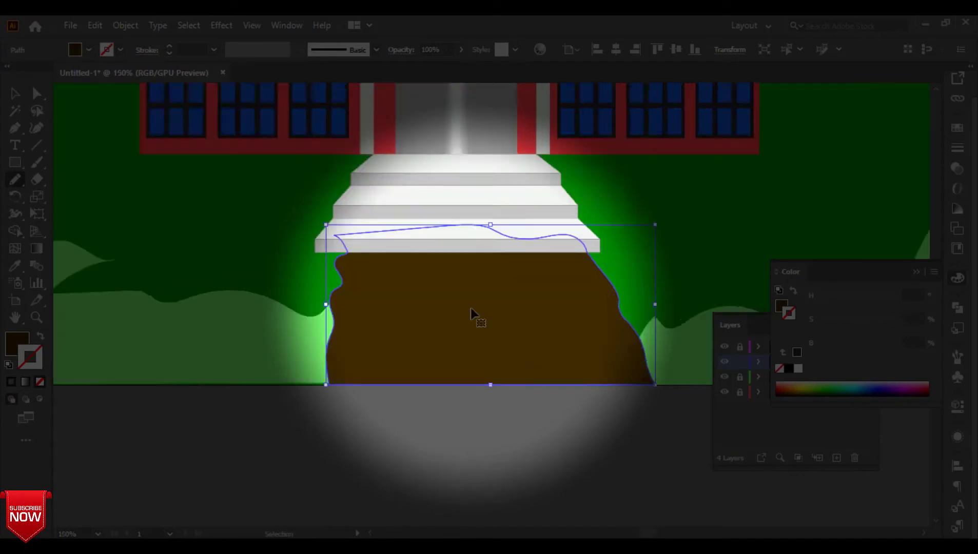
left_click(916, 272)
left_click_drag(626, 282, 662, 316)
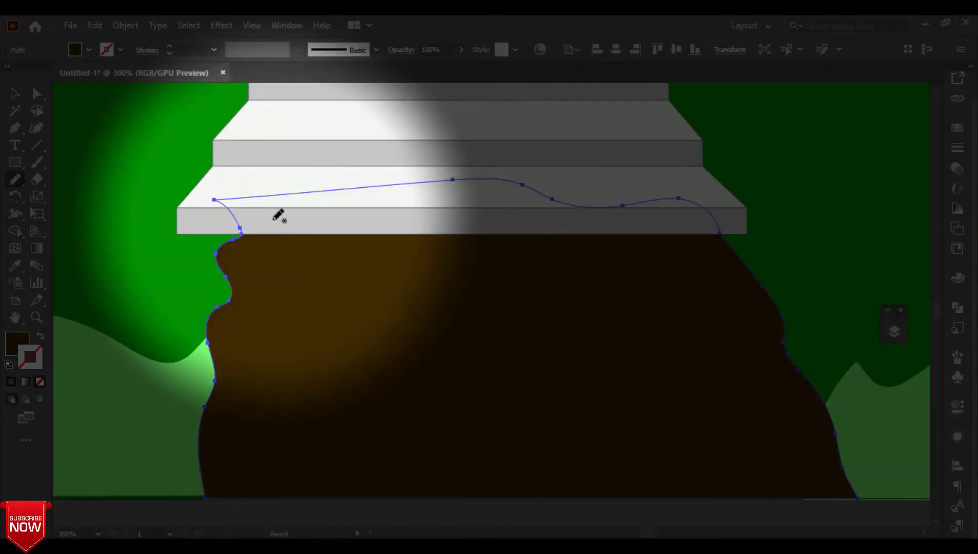
mouse_move(270, 215)
left_mouse_down()
mouse_move(287, 379)
mouse_move(276, 445)
mouse_move(301, 481)
mouse_move(635, 473)
mouse_move(773, 459)
mouse_move(727, 318)
mouse_move(669, 235)
mouse_move(434, 210)
mouse_move(275, 210)
left_mouse_up()
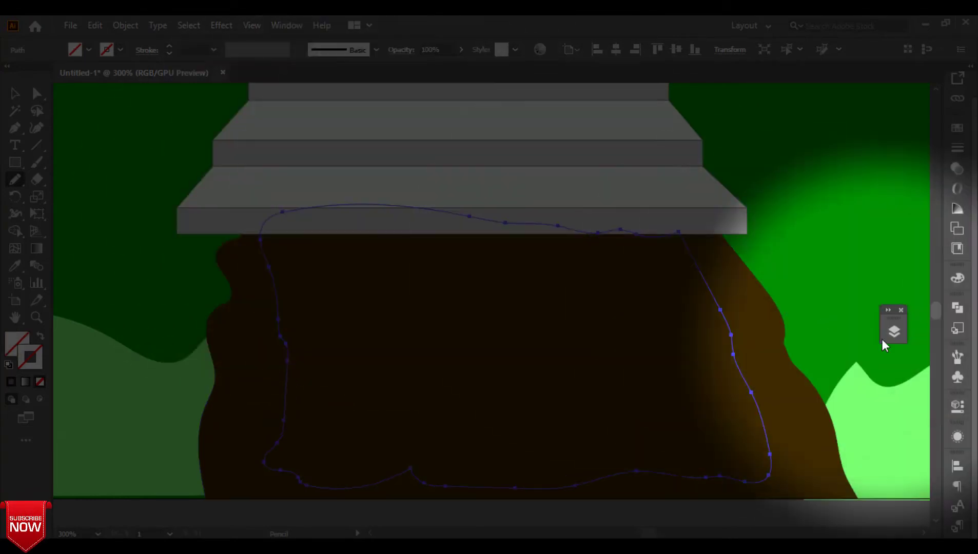
- Fill the inner patch with golden brown at hue 42.42, saturation 82.2 and brightness 74.9, without a stroke
left_click(958, 278)
left_click(794, 392)
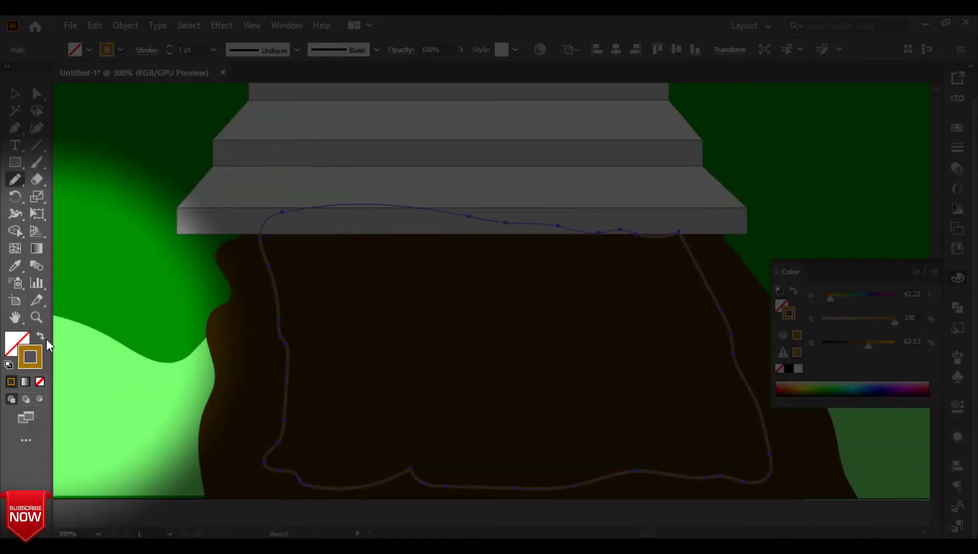
left_click(41, 337)
left_click(780, 307)
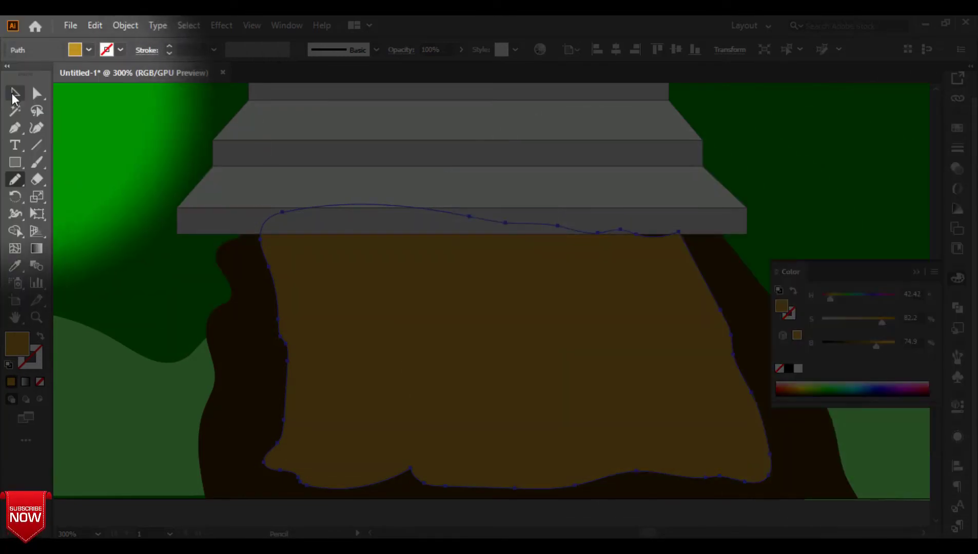
left_click(14, 95)
left_click(173, 514)
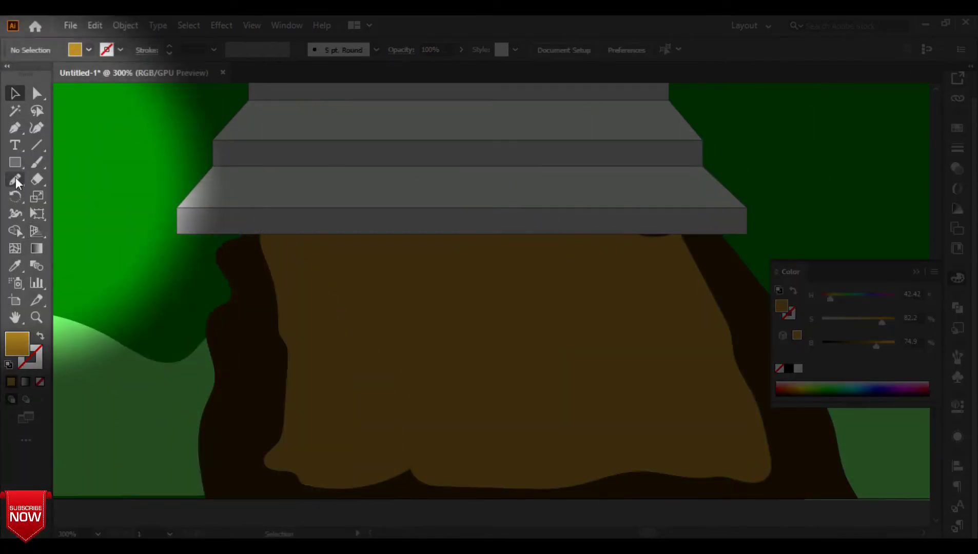
- Sketch a smaller jagged-edged patch inside the golden one and give it a fully saturated golden-brown fill
left_click(16, 180)
mouse_move(316, 204)
left_mouse_down()
mouse_move(299, 225)
mouse_move(324, 442)
mouse_move(720, 438)
mouse_move(693, 382)
mouse_move(688, 328)
mouse_move(628, 206)
mouse_move(472, 234)
mouse_move(314, 206)
left_mouse_up()
mouse_move(877, 346)
left_mouse_down()
mouse_move(864, 345)
mouse_move(895, 323)
left_mouse_up()
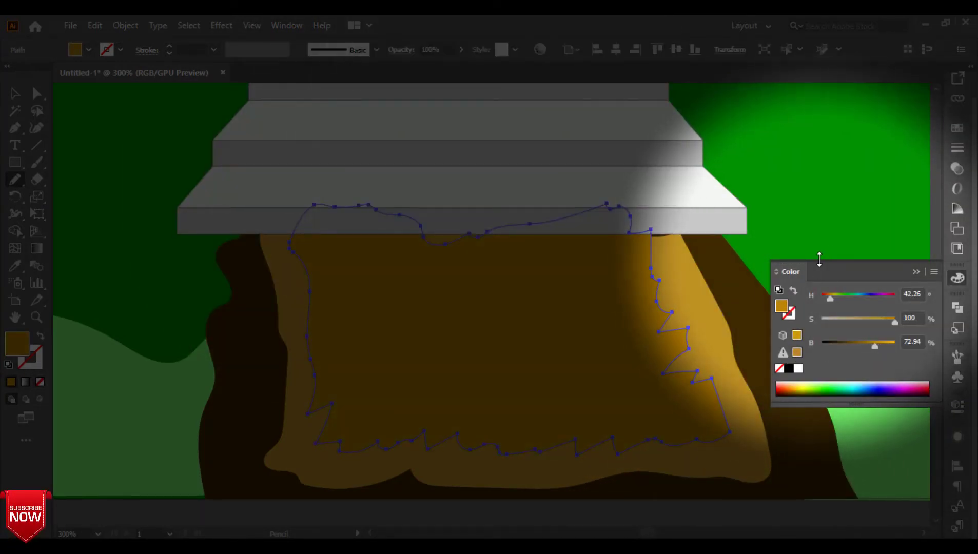
mouse_move(873, 343)
left_mouse_down()
mouse_move(897, 342)
mouse_move(869, 349)
left_mouse_up()
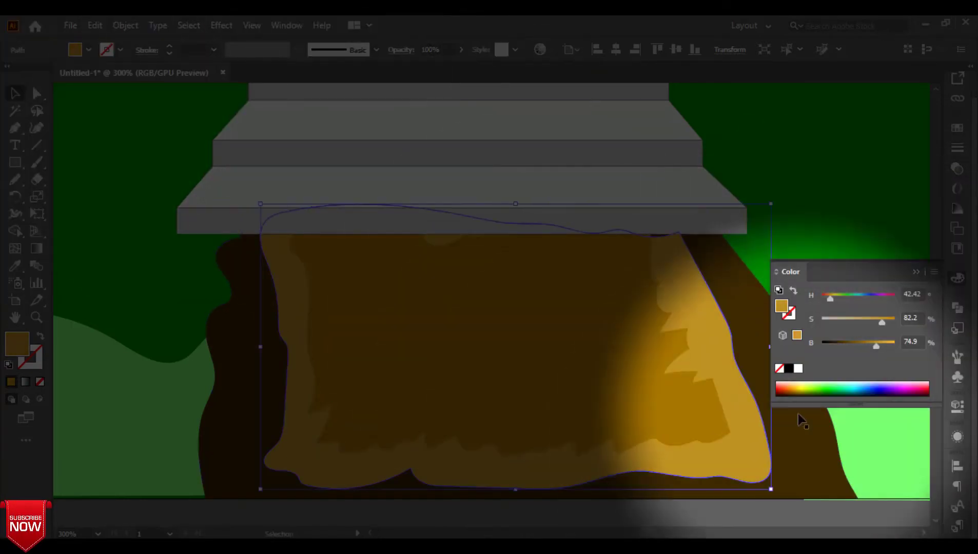
- Recolour the middle patch dark brown with hue 42.44, saturation 100 and brightness 32.16
left_click_drag(855, 345, 897, 323)
left_click_drag(848, 346, 845, 345)
left_click(16, 93)
key("ctrl+minus")
key("ctrl+minus")
key("ctrl+minus")
key("ctrl+minus")
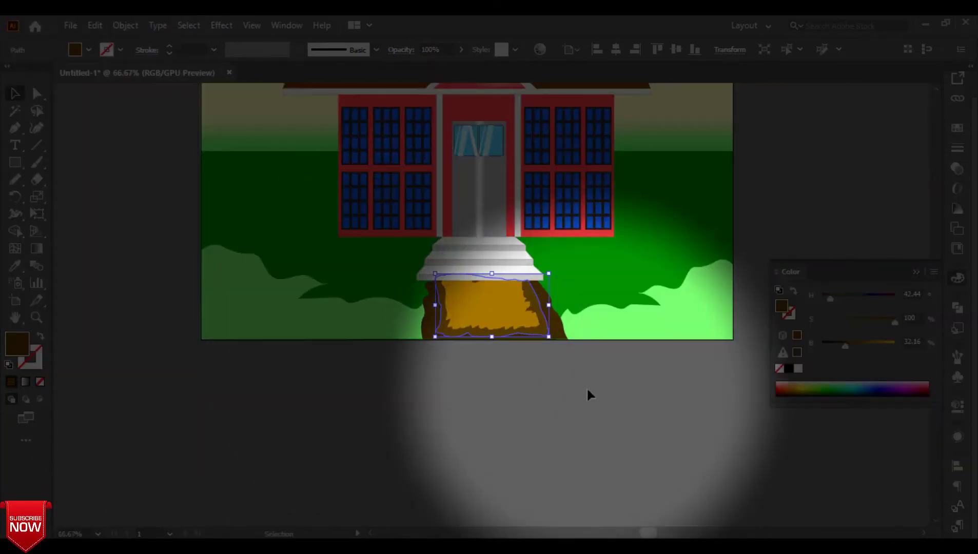
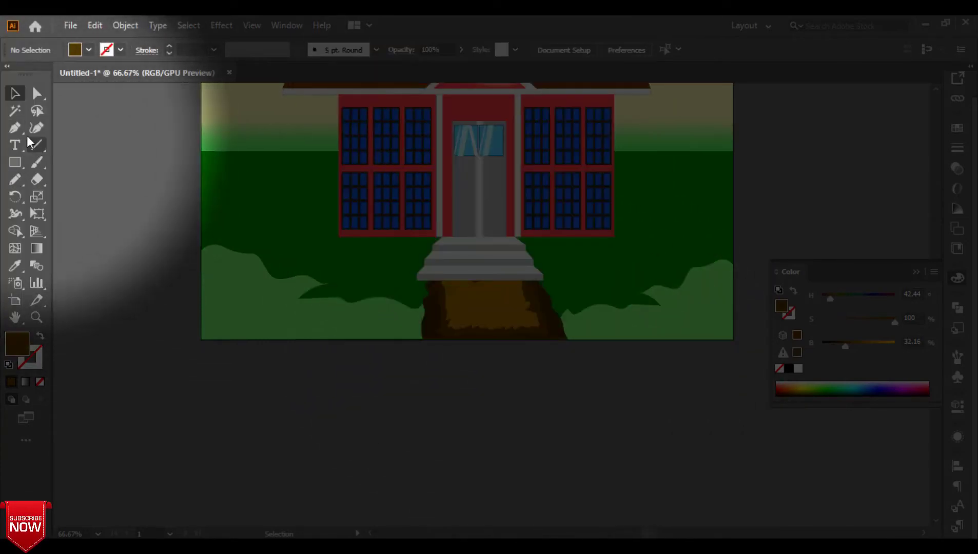
- Draw a vertical line down the door's centre with the Pen tool, from below the window to the doorstep
left_click(15, 128)
left_click(479, 155)
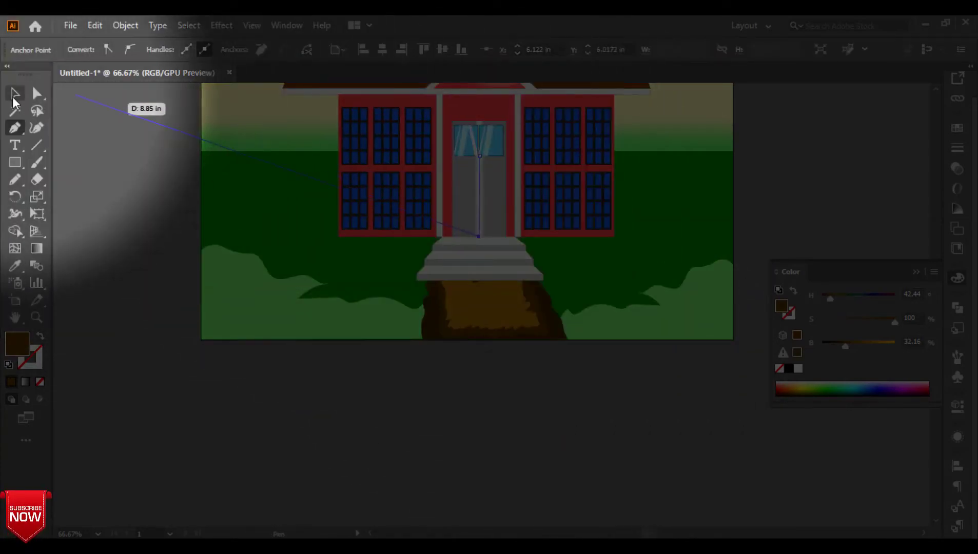
left_click(13, 98)
left_click(298, 365)
left_click(480, 199)
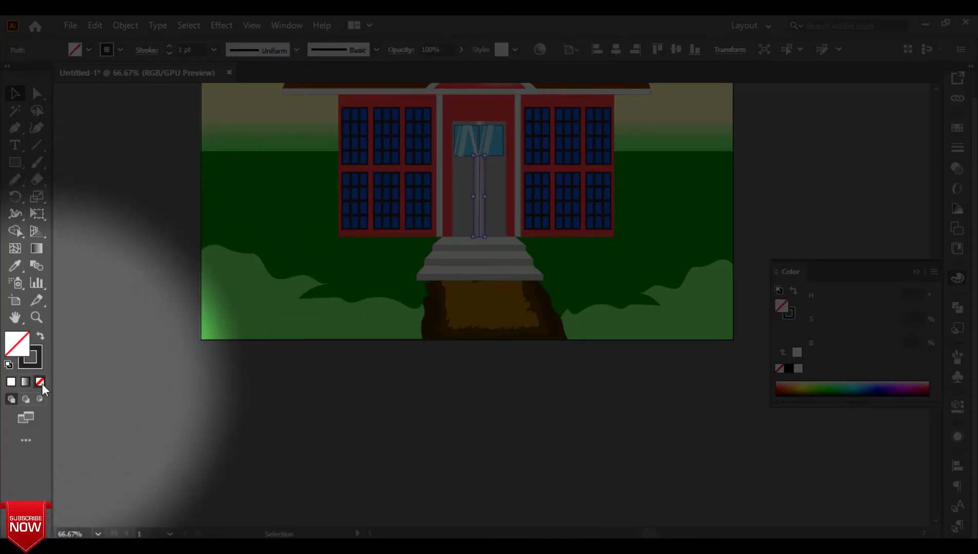
left_click(350, 381)
- Set the door's centre line to a 5 pt stroke
left_click(479, 200)
left_click(168, 46)
left_click(169, 47)
left_click(169, 47)
left_click(168, 47)
left_click(348, 380)
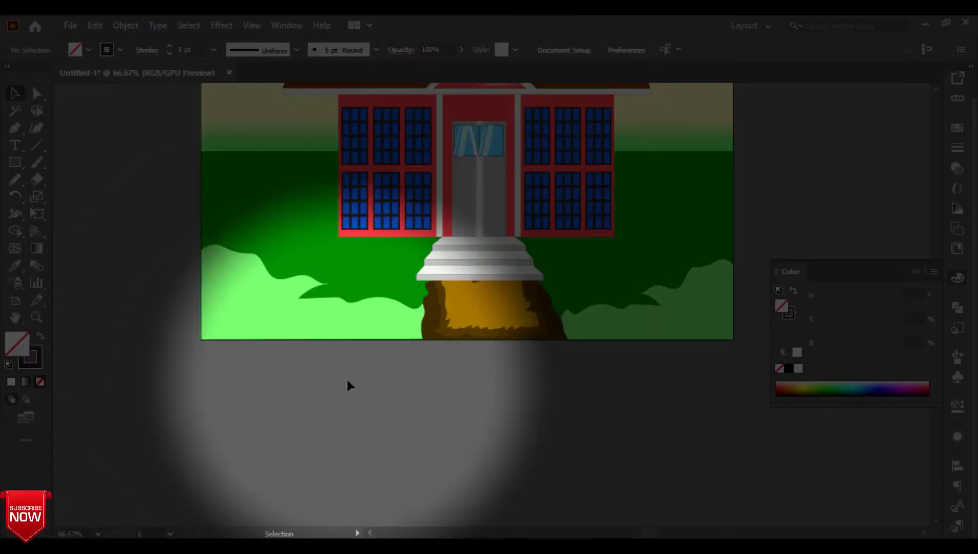
left_click(480, 200)
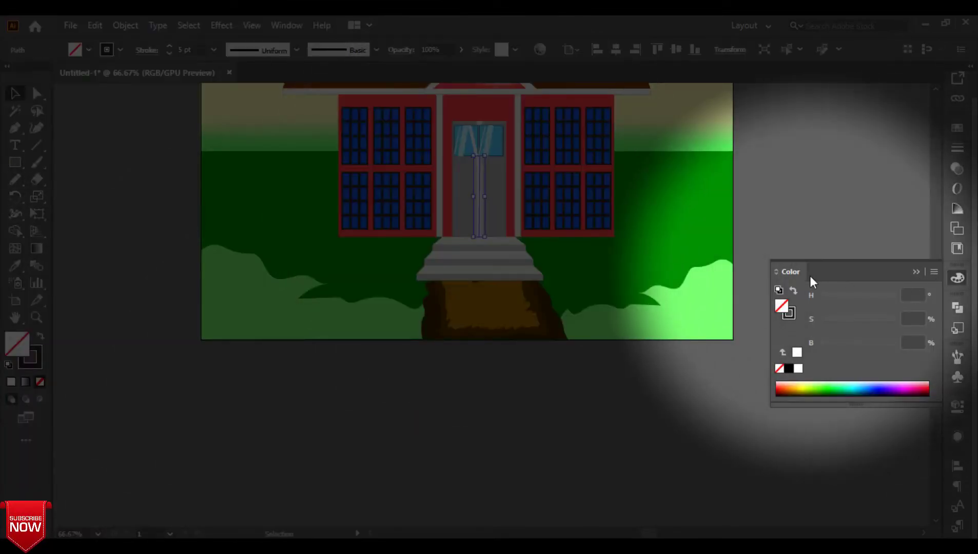
left_click(496, 202)
- Lock Layer 4 with the walkway and add a new layer above Layer 5
left_click(917, 272)
left_click(894, 331)
left_click(740, 362)
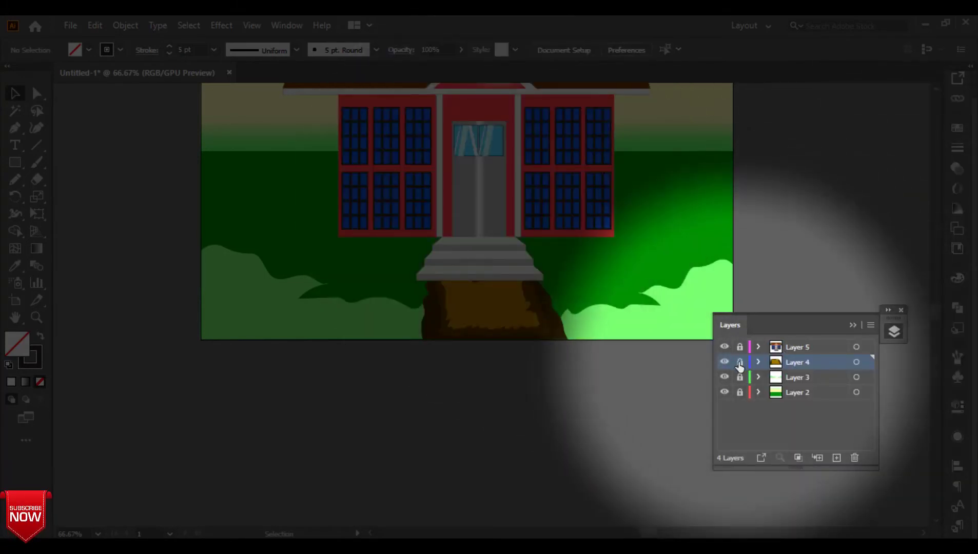
left_click(794, 349)
left_click(836, 458)
mouse_move(724, 409)
left_mouse_down()
mouse_move(728, 363)
mouse_move(726, 423)
left_mouse_up()
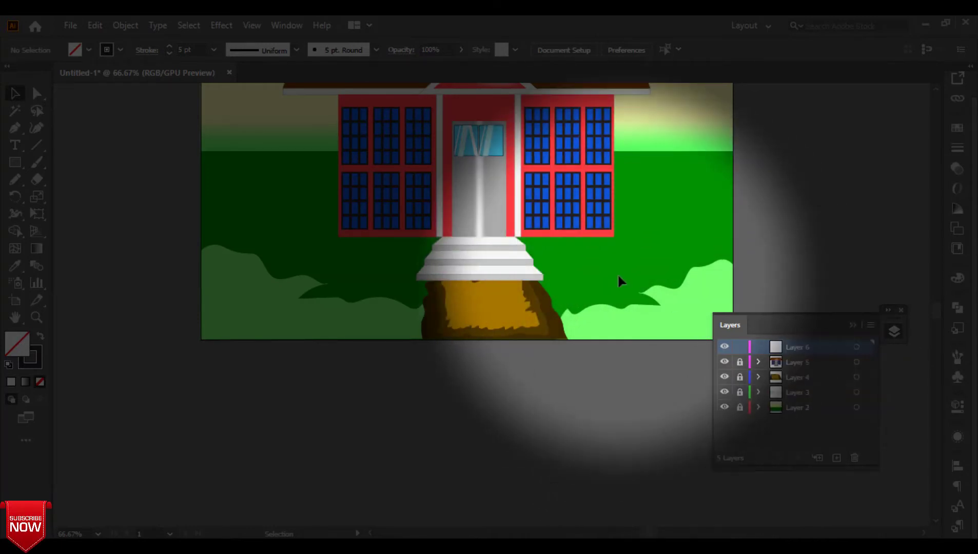
- Draw a closed tree trunk with jagged branch tips and spread roots on the lawn beside the house with the Pencil tool
left_click_drag(548, 251, 545, 372)
left_click_drag(481, 373, 522, 354)
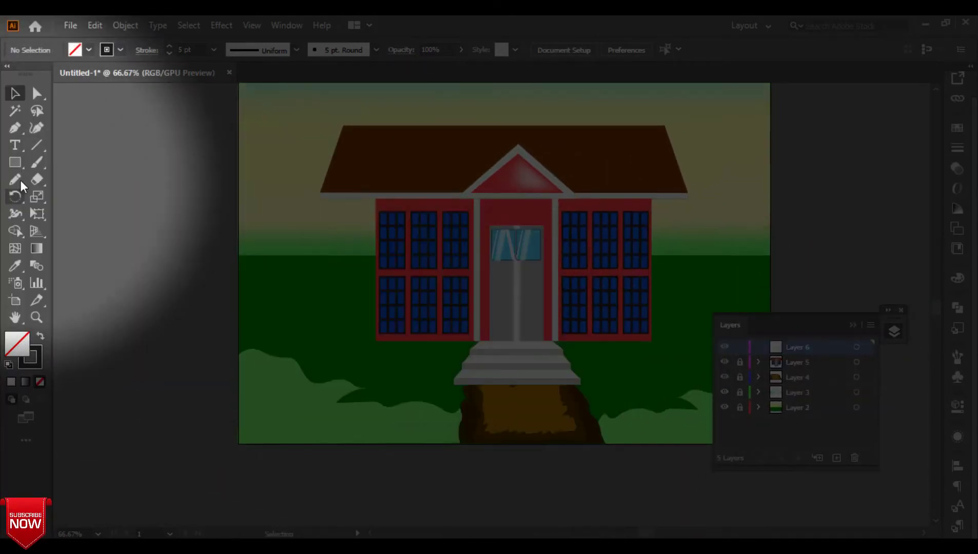
left_click(17, 178)
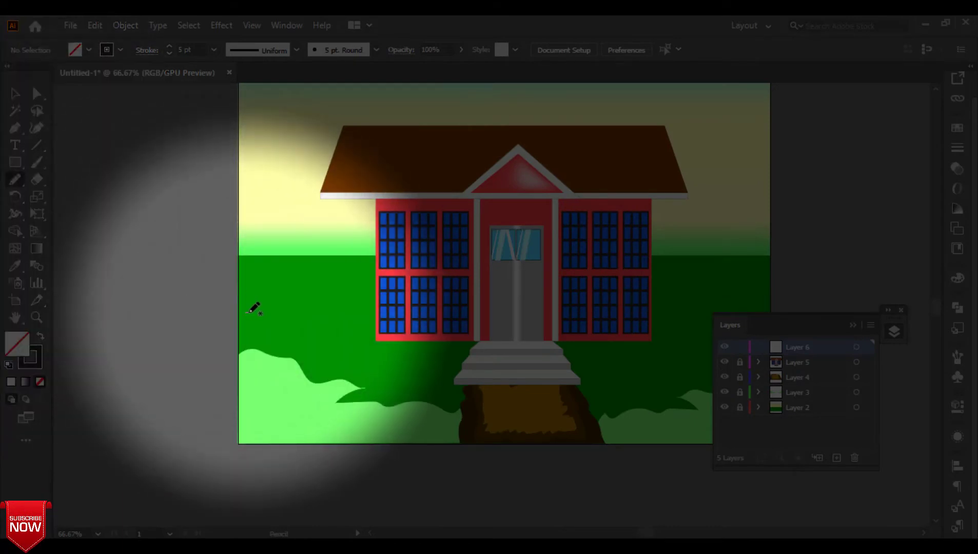
mouse_move(247, 311)
left_mouse_down()
mouse_move(260, 280)
mouse_move(259, 199)
left_mouse_up()
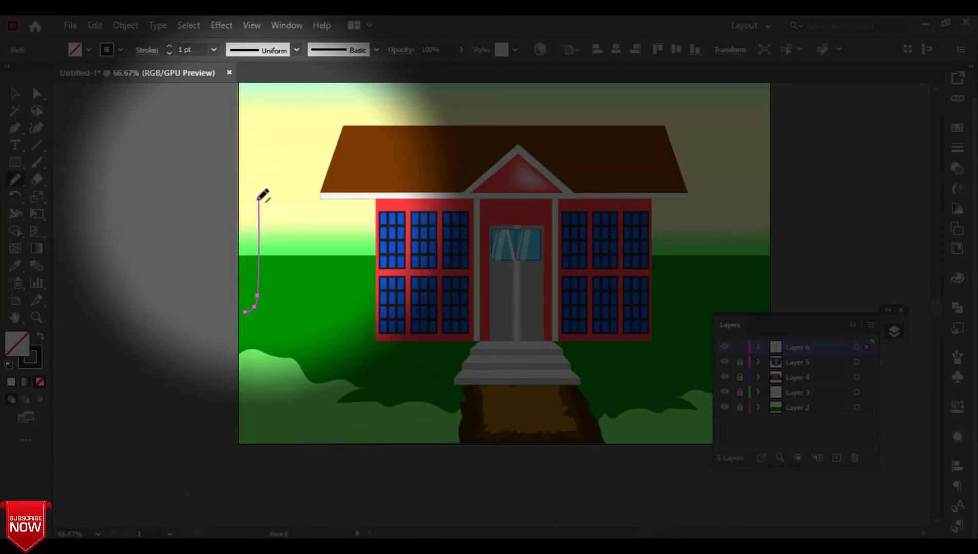
left_click_drag(266, 185, 271, 208)
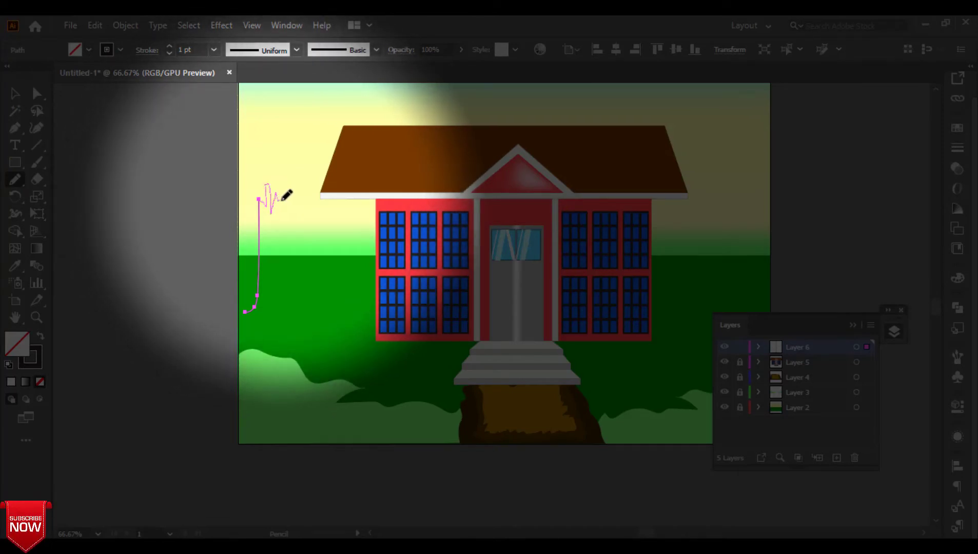
mouse_move(270, 240)
left_mouse_down()
mouse_move(274, 300)
mouse_move(289, 315)
mouse_move(246, 313)
left_mouse_up()
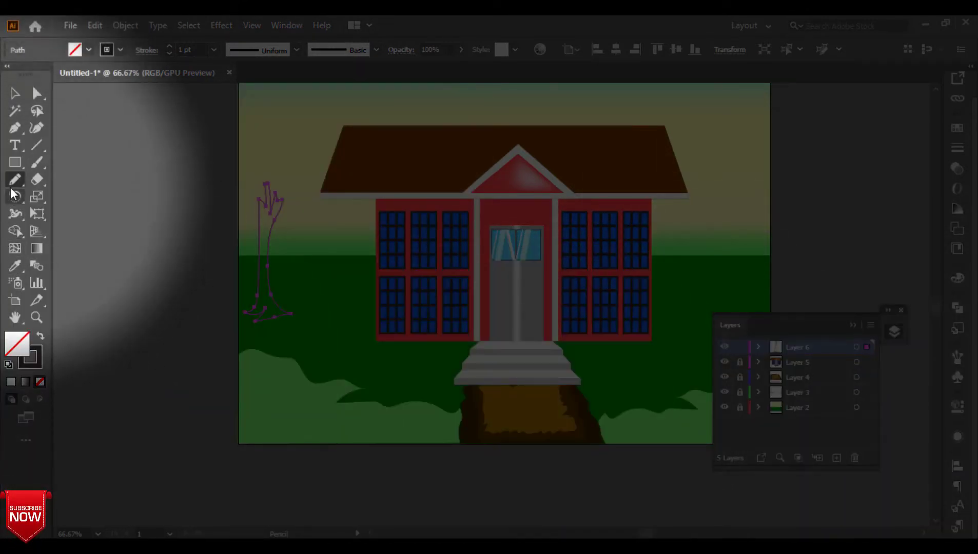
- Try out fill colours for the tree trunk by mixing RGB values
left_click(958, 278)
left_click_drag(827, 345, 853, 345)
left_click(935, 272)
left_click(850, 309)
left_click_drag(854, 298, 930, 298)
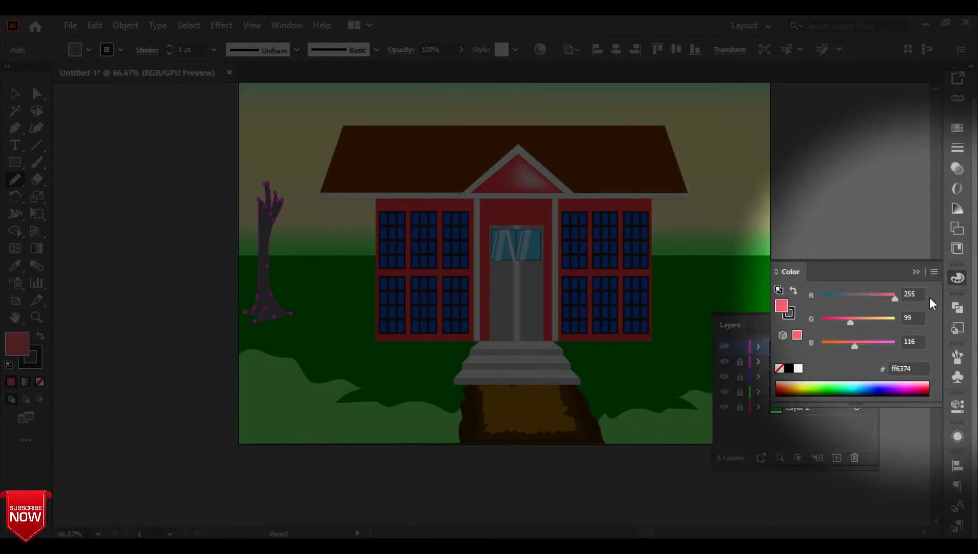
left_click_drag(855, 323, 839, 298)
left_click(847, 320)
left_click(853, 346)
- Switch the colour model to HSB and fill the trunk brown with hue 41.79, saturation 100 and brightness 43.92
left_click(934, 272)
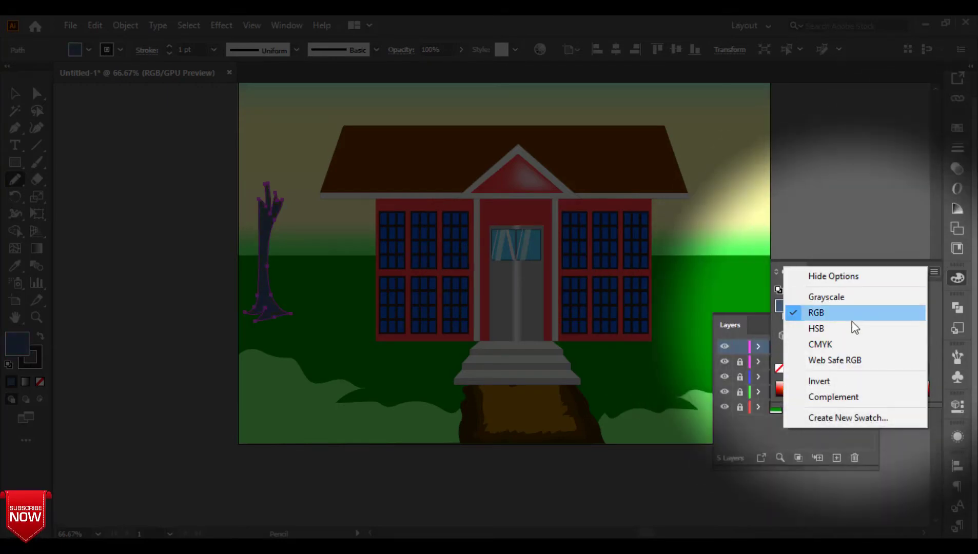
left_click(852, 345)
left_click(934, 273)
left_click(852, 327)
left_click_drag(855, 345, 848, 346)
left_click_drag(866, 298, 830, 299)
mouse_move(849, 345)
left_mouse_down()
mouse_move(895, 322)
mouse_move(854, 346)
left_mouse_up()
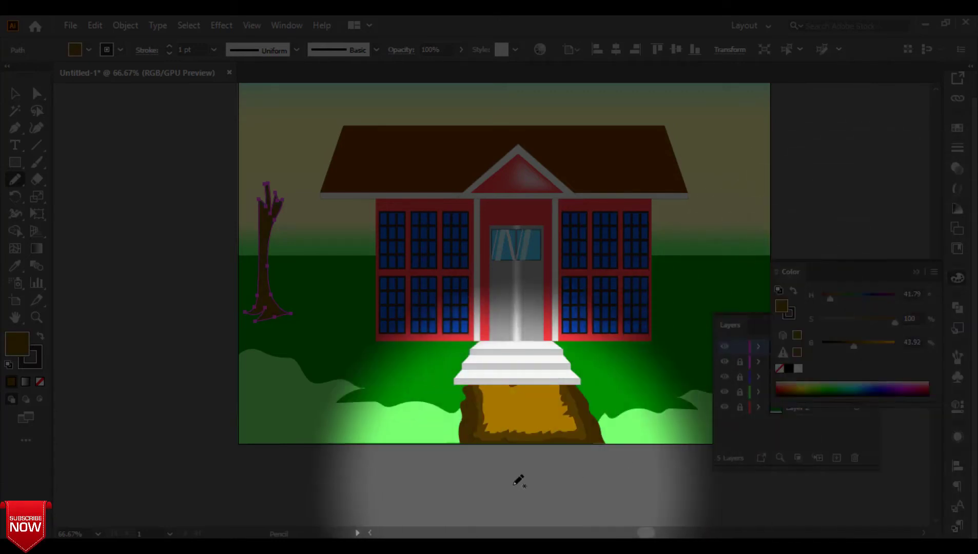
- Remove the stroke from the tree trunk and collapse the Color and Layers panels
left_click(16, 93)
left_click(119, 215)
left_click(264, 294)
left_click(37, 362)
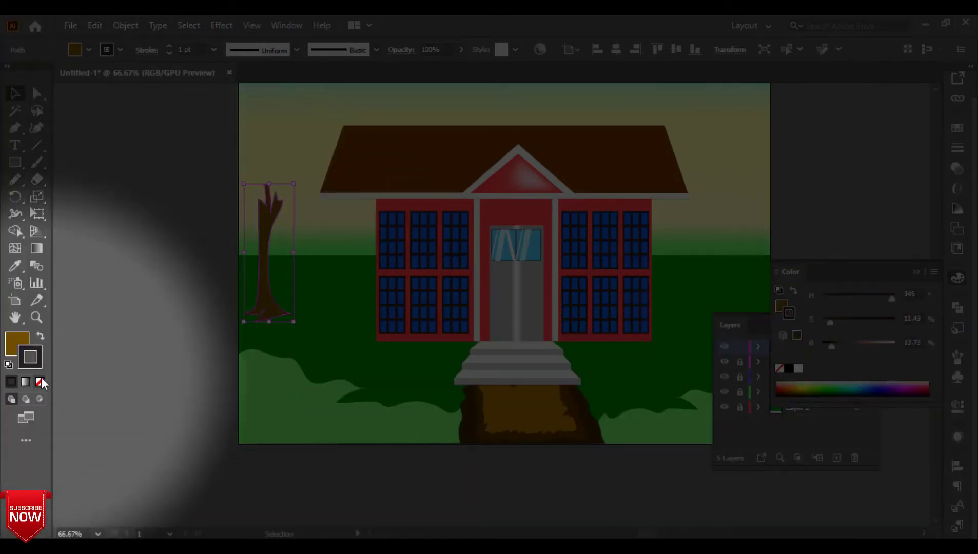
left_click(40, 381)
left_click(313, 331)
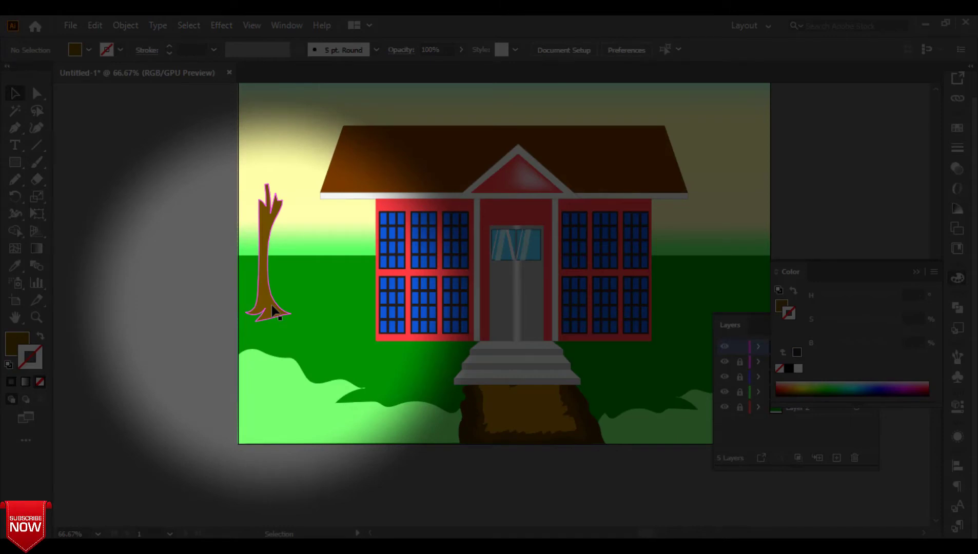
left_click(916, 271)
left_click(868, 324)
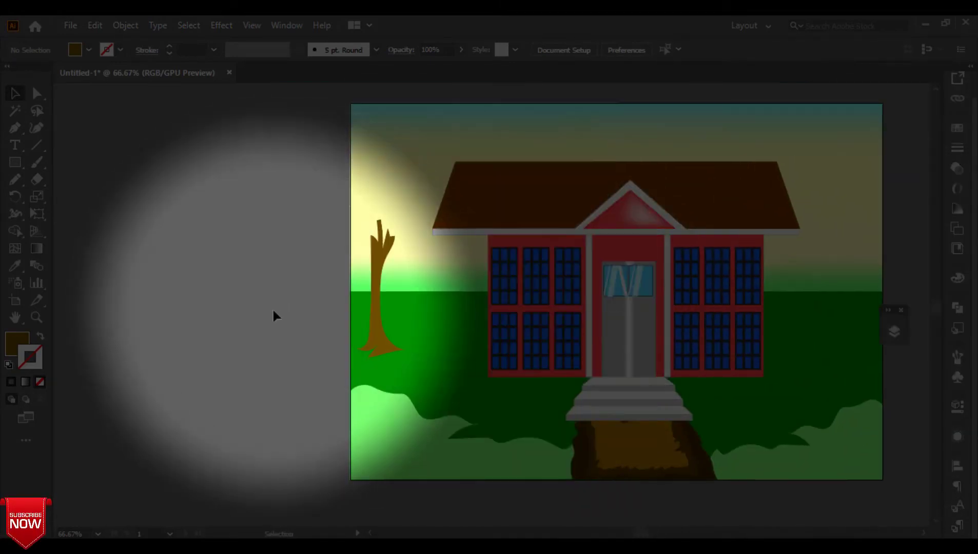
- Draw a wavy leaf cluster outside the artboard with the Pencil tool and fill it dark green with hue 143.48, saturation 100 and brightness 45.1
left_click(15, 179)
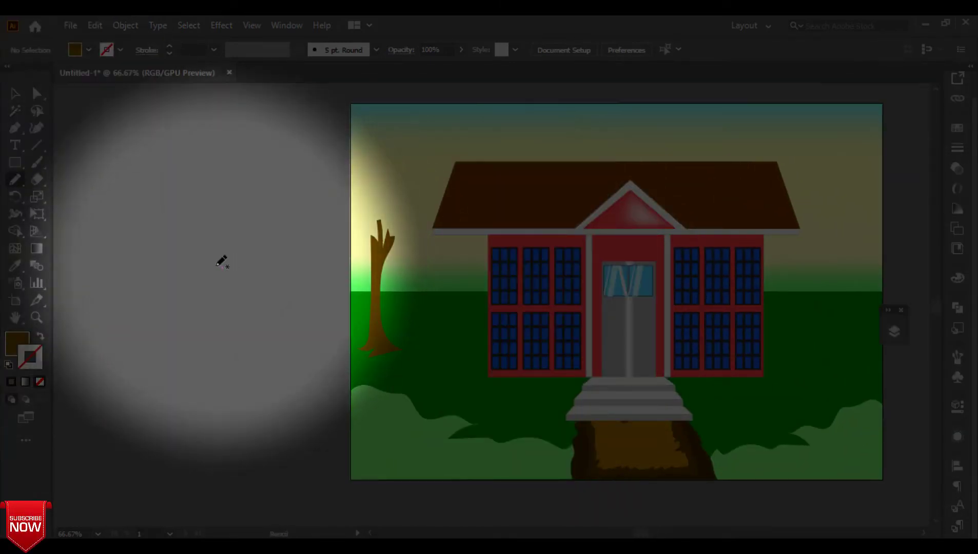
mouse_move(221, 266)
left_mouse_down()
mouse_move(199, 280)
mouse_move(248, 292)
mouse_move(249, 266)
mouse_move(224, 266)
left_mouse_up()
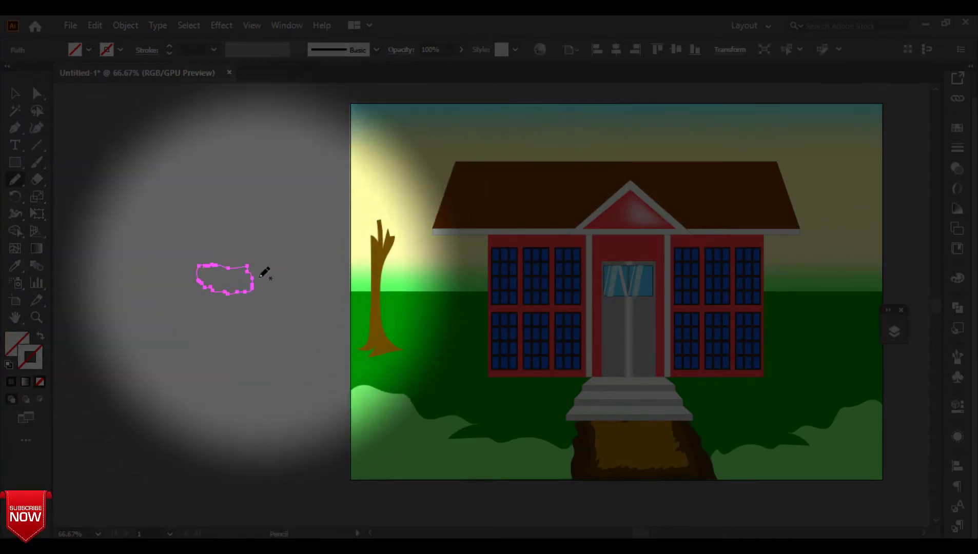
left_click(16, 345)
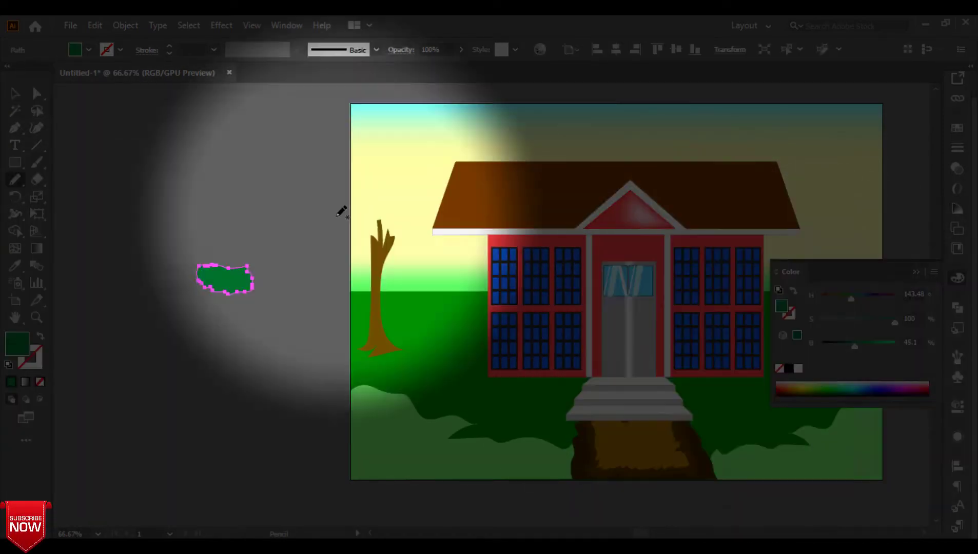
left_click(16, 94)
left_click(207, 157)
- Draw a smaller highlight shape inside the leaf cluster and fill it light green with hue 114.78 and brightness 78.04
left_click(15, 179)
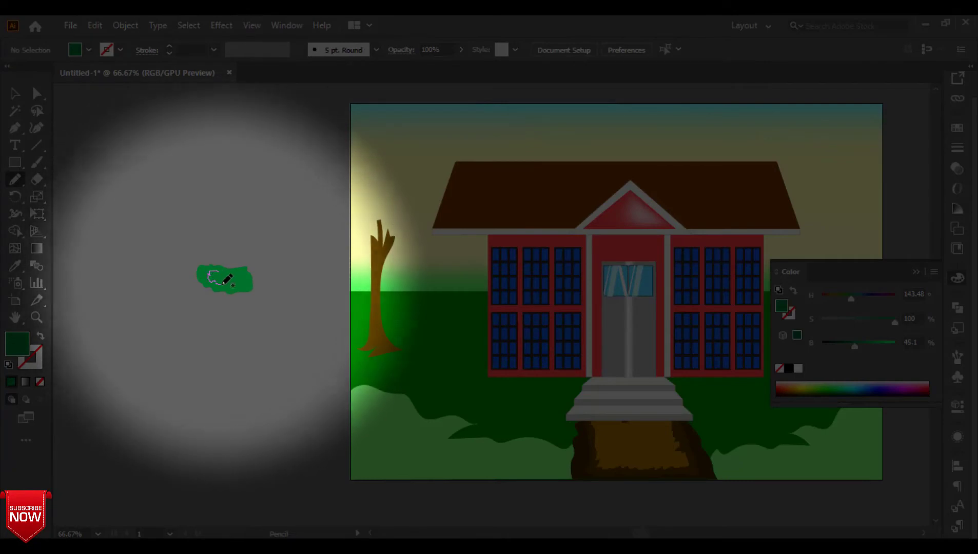
left_click_drag(230, 264, 226, 267)
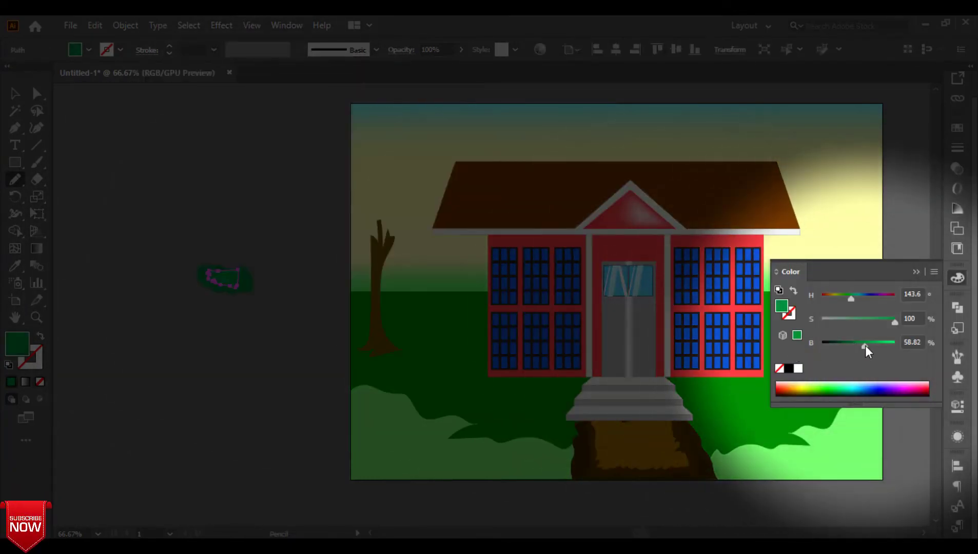
left_click_drag(894, 322, 872, 322)
left_click_drag(851, 298, 845, 300)
mouse_move(865, 346)
left_mouse_down()
mouse_move(892, 344)
mouse_move(874, 345)
left_mouse_up()
left_click(16, 94)
left_click(287, 187)
- Stretch the leaf cluster and its highlight slightly taller, and group the two shapes
left_click_drag(186, 331, 221, 246)
left_click(270, 202)
left_click_drag(185, 285, 225, 242)
left_click_drag(216, 229, 216, 217)
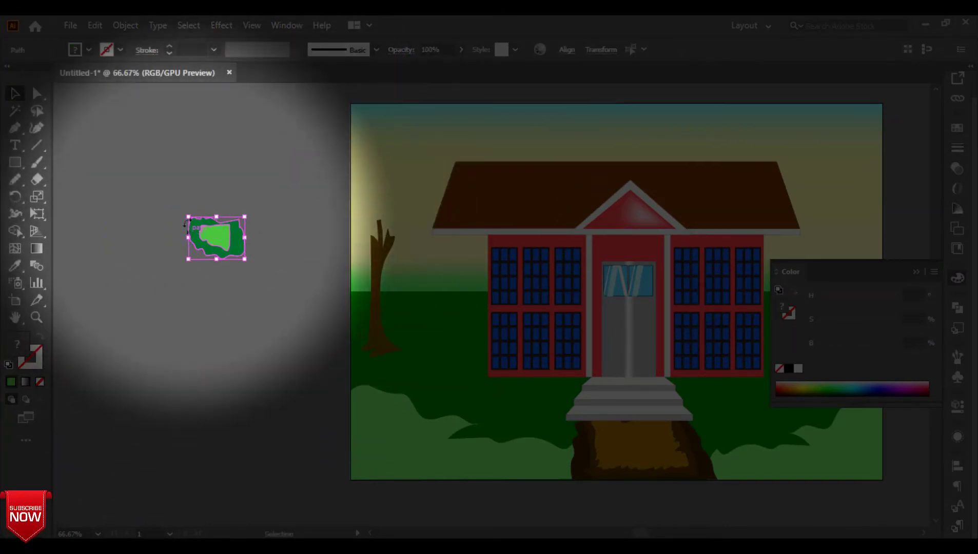
left_click(230, 236)
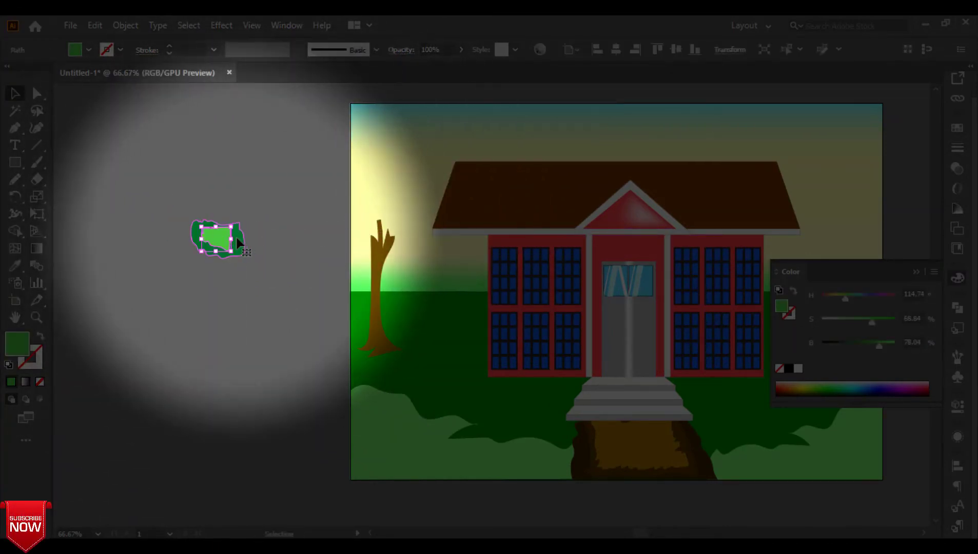
left_click_drag(247, 223, 207, 237)
right_click(205, 219)
left_click(255, 311)
left_click(285, 206)
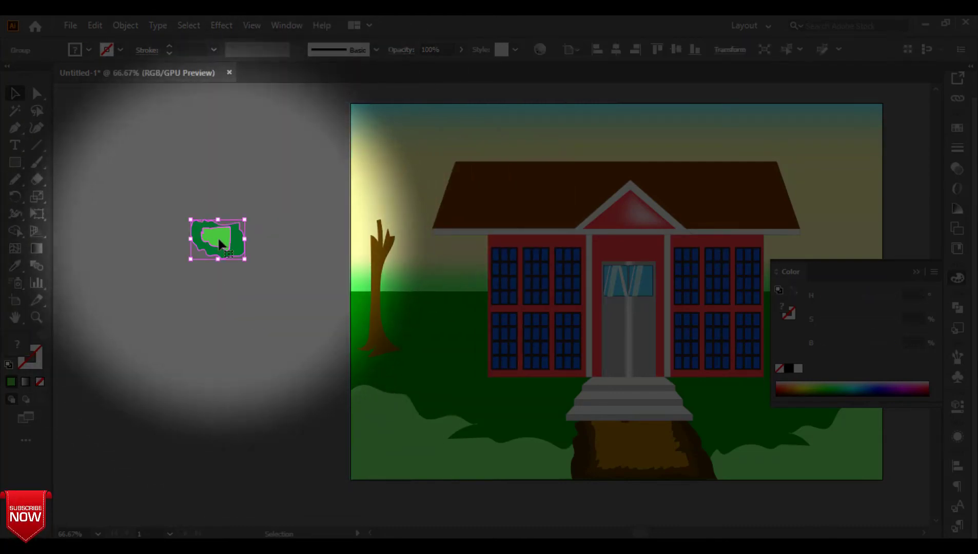
- Move the trunk outside the artboard, position the leaf group over its branches and send the leaf group to the back
left_click_drag(372, 345, 208, 391)
left_click_drag(218, 235, 204, 284)
right_click(205, 276)
mouse_move(318, 454)
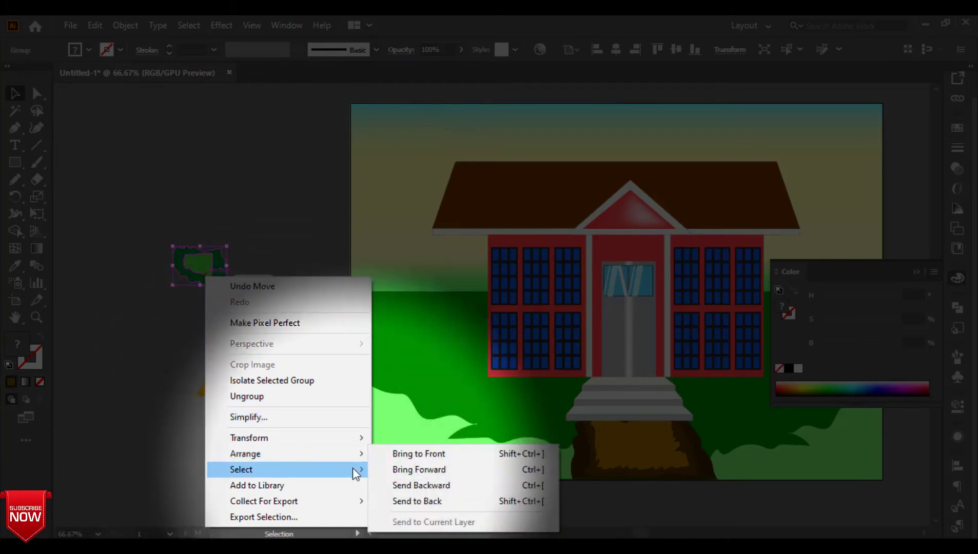
left_click(407, 501)
left_click(301, 292)
- Copy the leaf group repeatedly around the branches to form a full, rounded crown, and group the whole tree
left_click(192, 266)
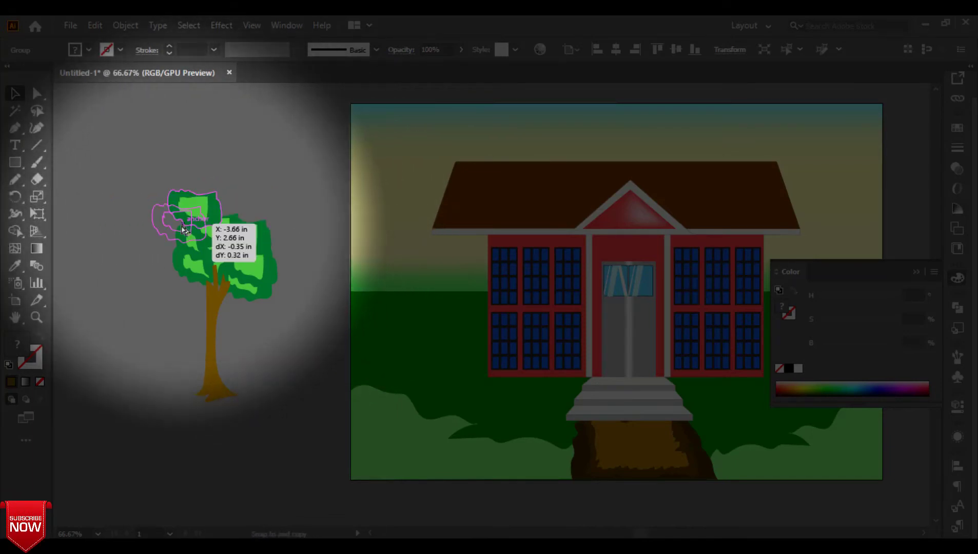
left_click_drag(180, 249, 266, 217)
left_click(70, 164)
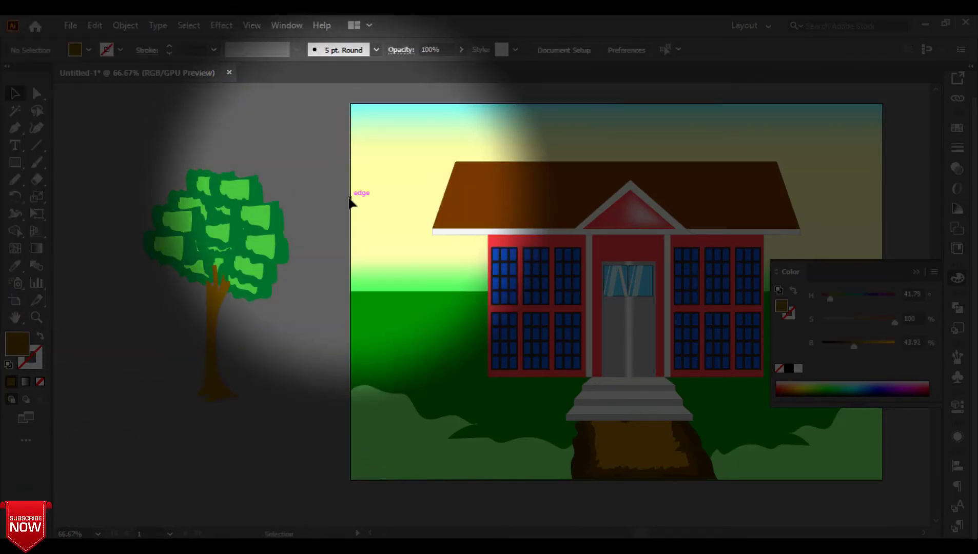
left_click_drag(115, 134, 339, 457)
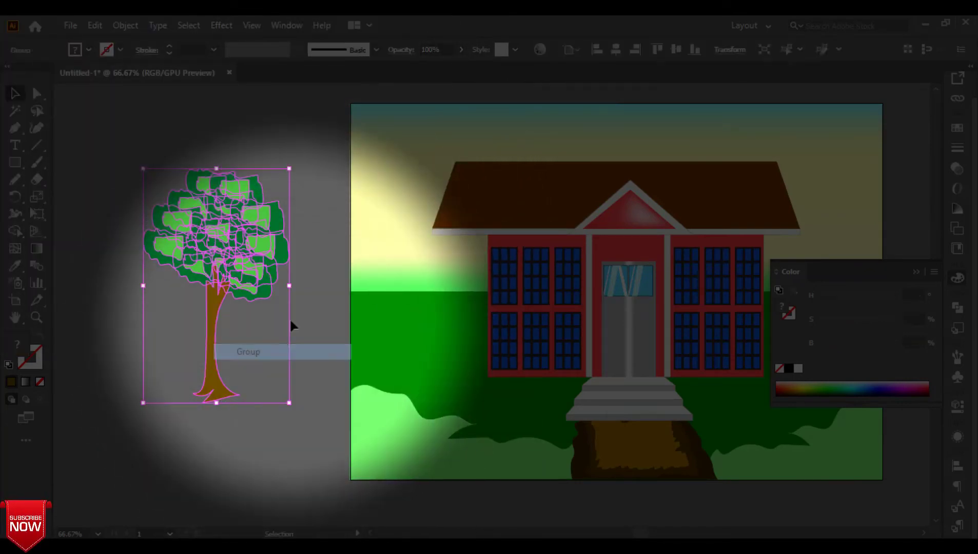
left_click(251, 319)
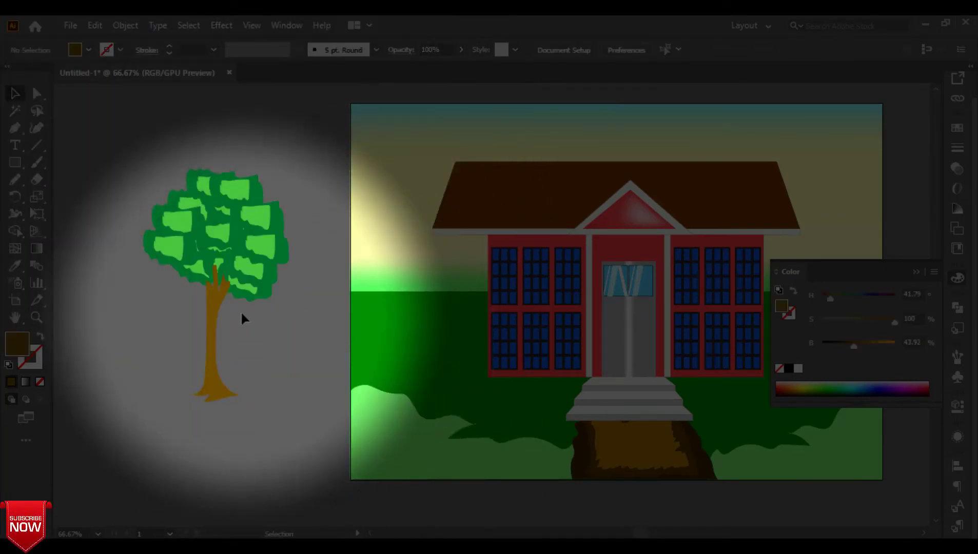
- Draw curved highlights along the trunk's roots with the Pencil tool, filled lighter brown with hue 41.77, saturation 100 and brightness 61.96
key("ctrl+equal")
key("ctrl+equal")
key("ctrl+equal")
left_click_drag(392, 313, 481, 283)
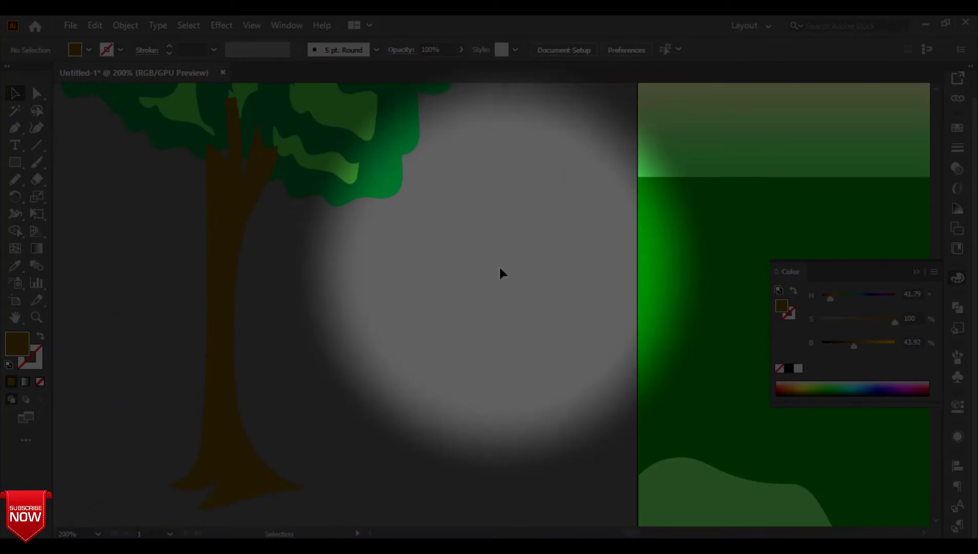
key("n")
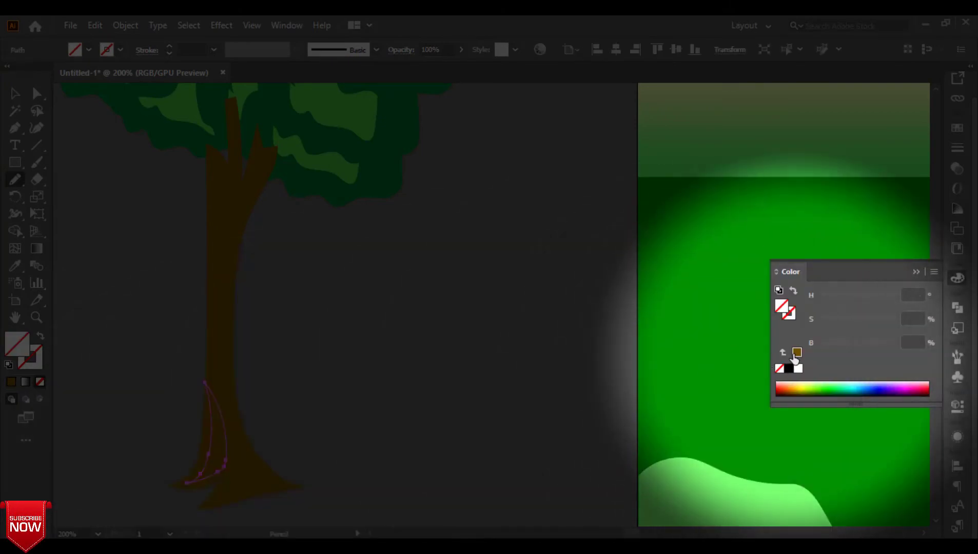
left_click(797, 352)
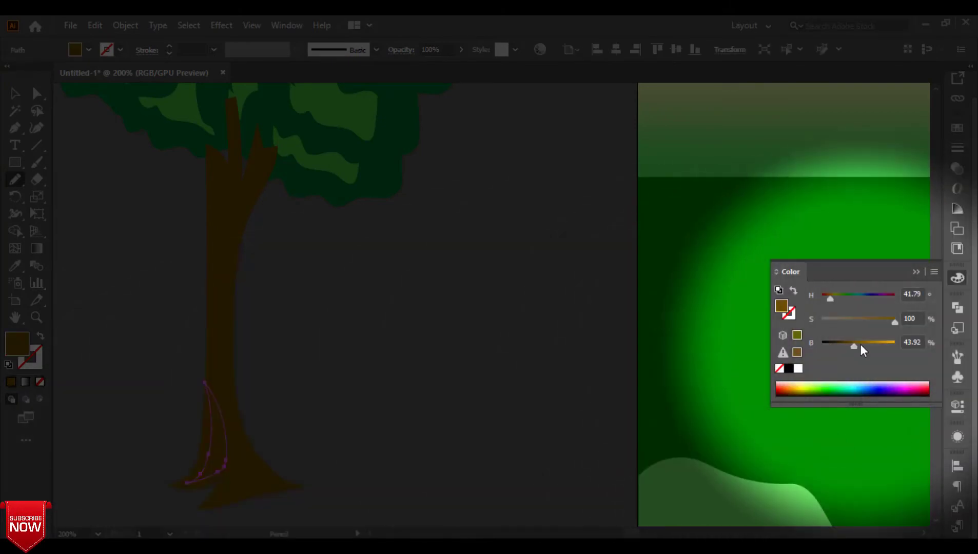
left_click_drag(232, 405, 243, 452)
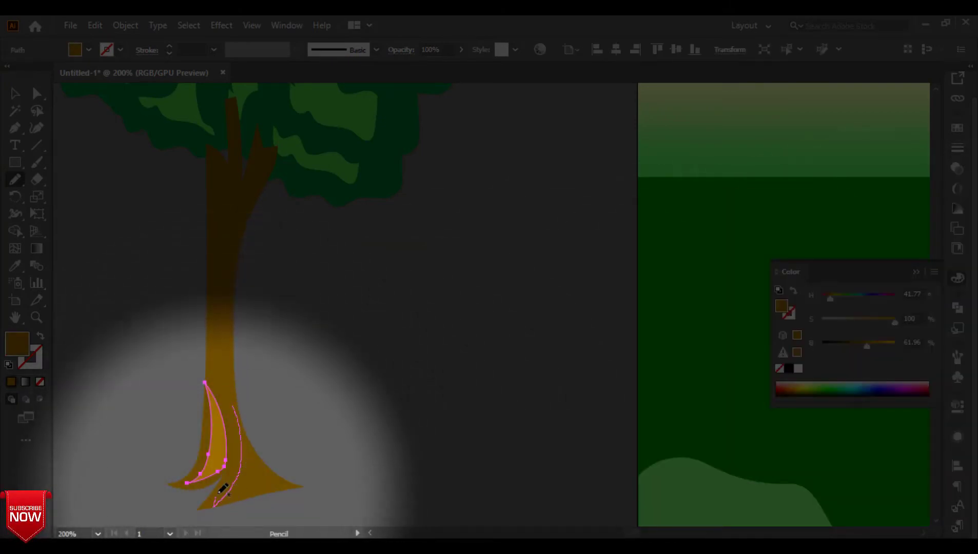
left_click_drag(240, 405, 239, 406)
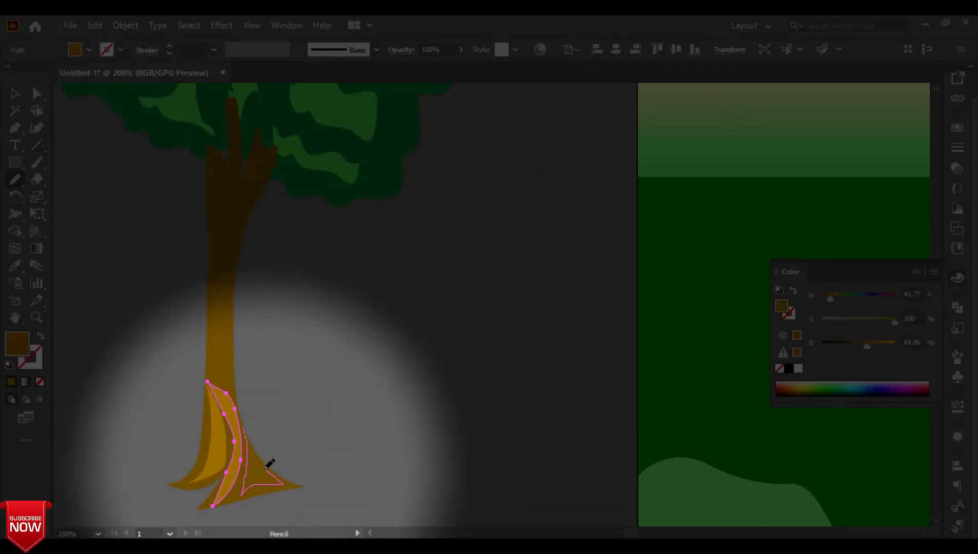
- Draw narrow highlight shapes on the middle and upper trunk and the central branch with the Pencil tool
mouse_move(219, 235)
left_mouse_down()
mouse_move(216, 369)
mouse_move(230, 299)
mouse_move(221, 226)
left_mouse_up()
mouse_move(208, 152)
left_mouse_down()
mouse_move(213, 225)
mouse_move(223, 170)
mouse_move(218, 149)
left_mouse_up()
left_click_drag(229, 111, 241, 175)
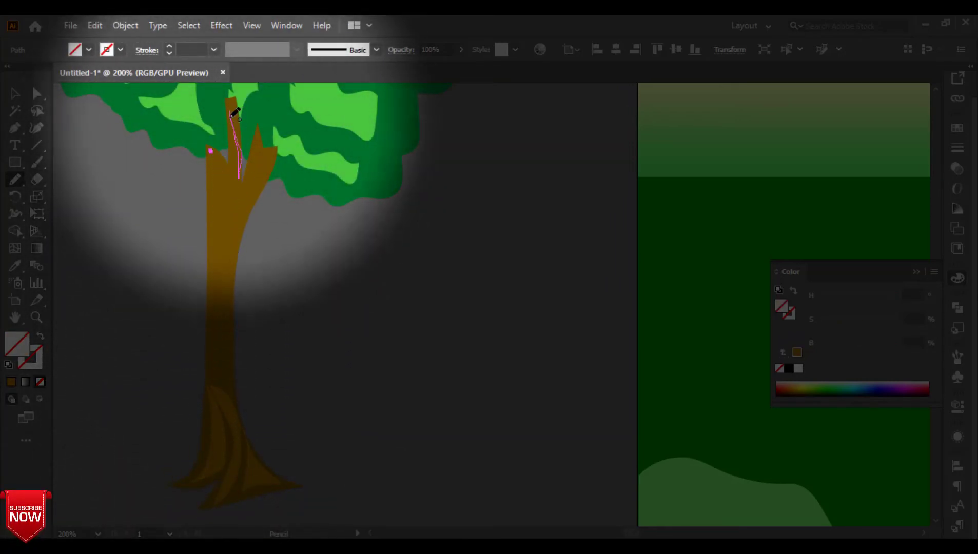
left_click_drag(235, 112, 230, 110)
- Fill the upper trunk highlights with the lighter brown sampled from the root highlights using the Eyedropper
key("v")
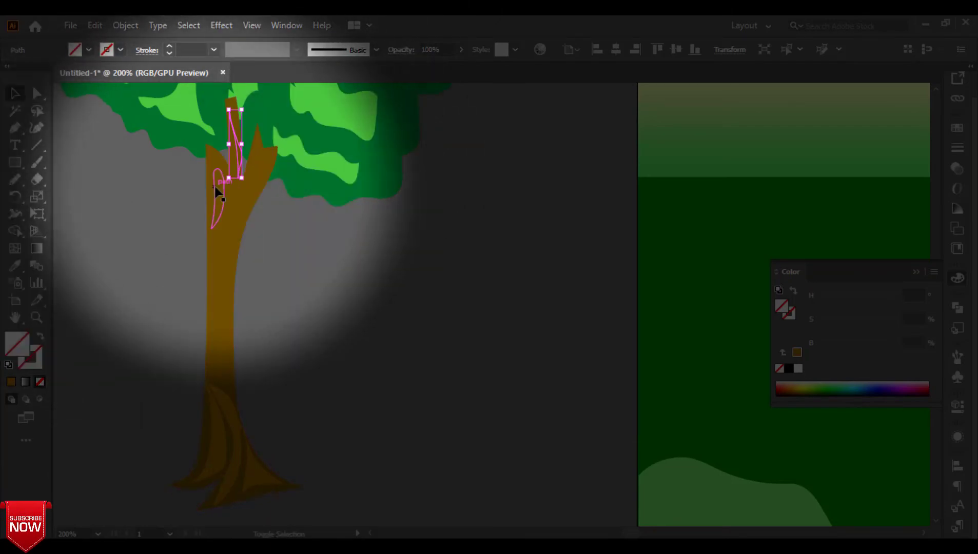
left_click(214, 186, "shift")
left_click(219, 257, "shift")
left_click(15, 266)
left_click(221, 423)
left_click(15, 95)
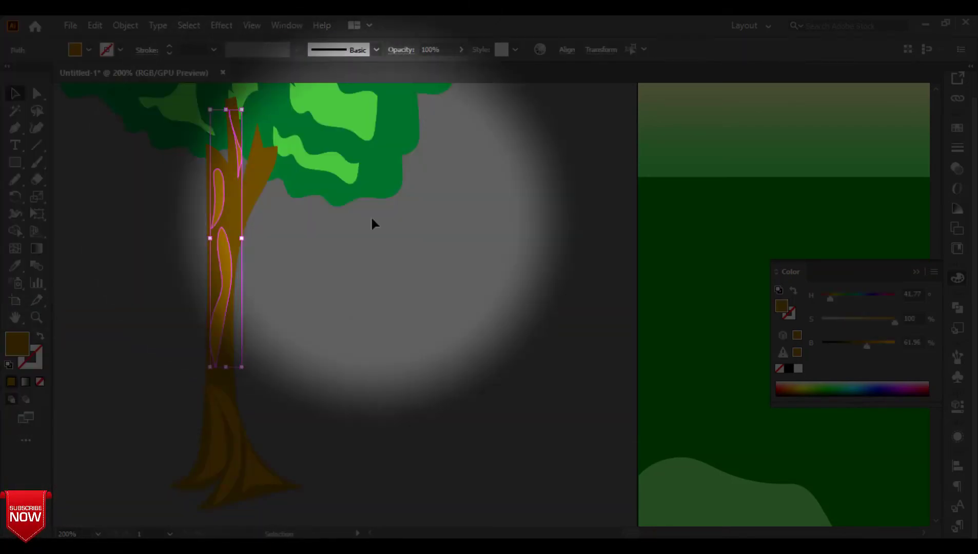
left_click(372, 218)
- Select the entire tree including its trunk highlights and group it
key("ctrl+minus")
key("ctrl+minus")
key("ctrl+minus")
left_click_drag(450, 109, 385, 349)
right_click(421, 231)
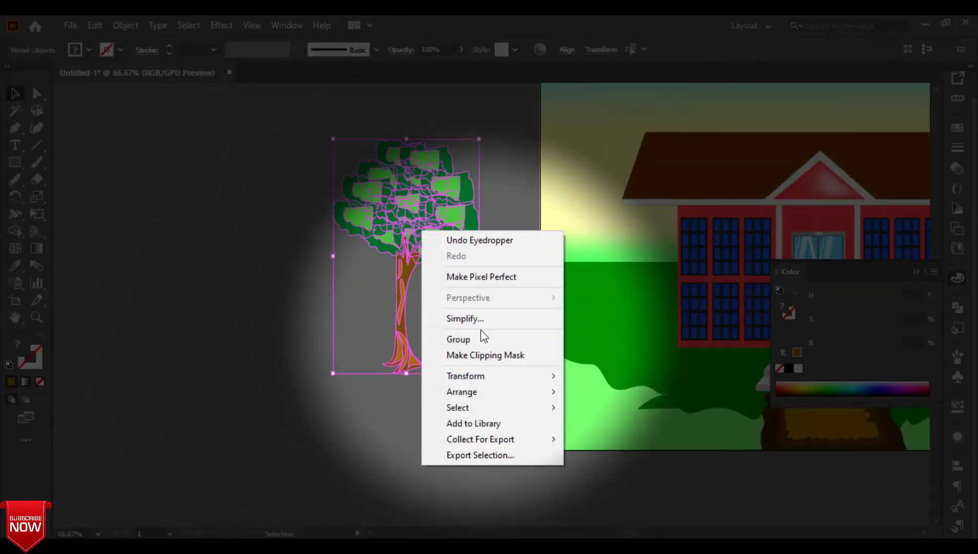
left_click(482, 339)
- Place the grouped tree on the lawn between the artboard's edge and the house, scaled down to about 3 in wide
left_click_drag(418, 244, 584, 212)
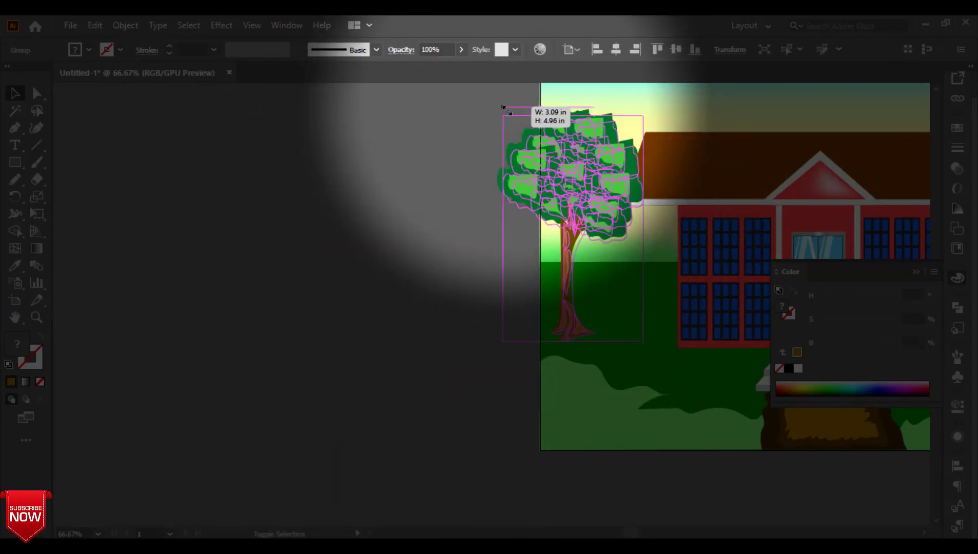
left_click_drag(507, 111, 512, 119)
left_click_drag(561, 201, 579, 194)
left_click(421, 223)
left_click(624, 199)
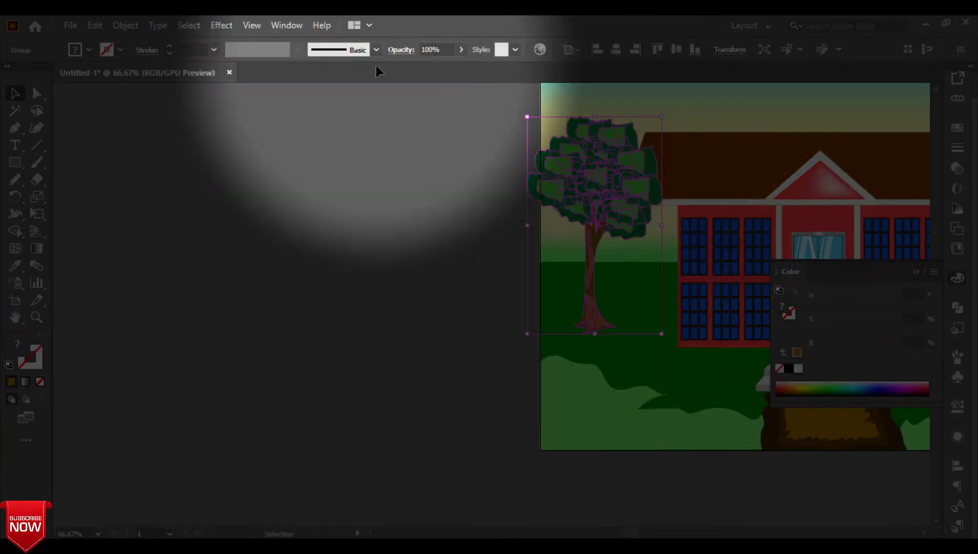
- Apply a Drop Shadow effect with a larger downward Y offset to the grouped tree and shift the tree fully onto the artboard
left_click(228, 24)
mouse_move(295, 205)
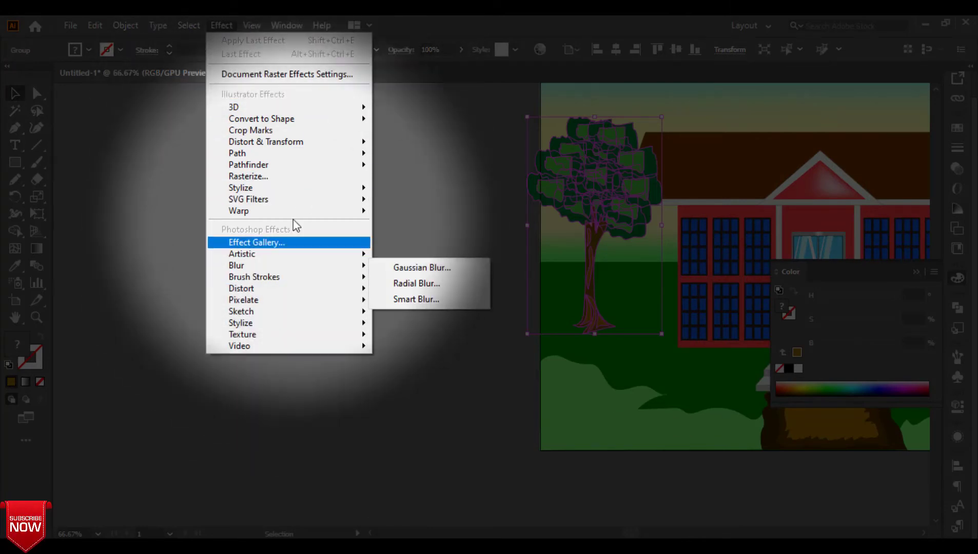
left_click(463, 193)
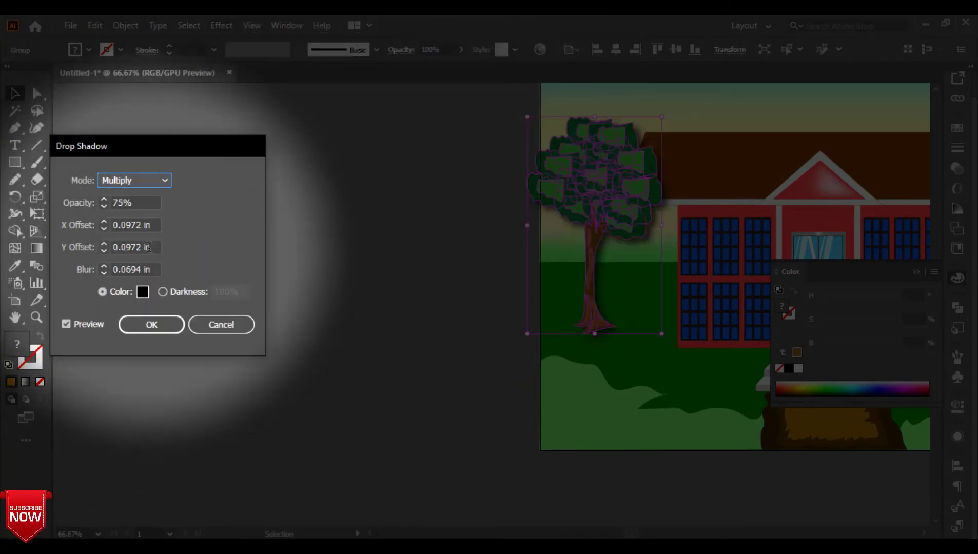
left_click_drag(149, 248, 87, 250)
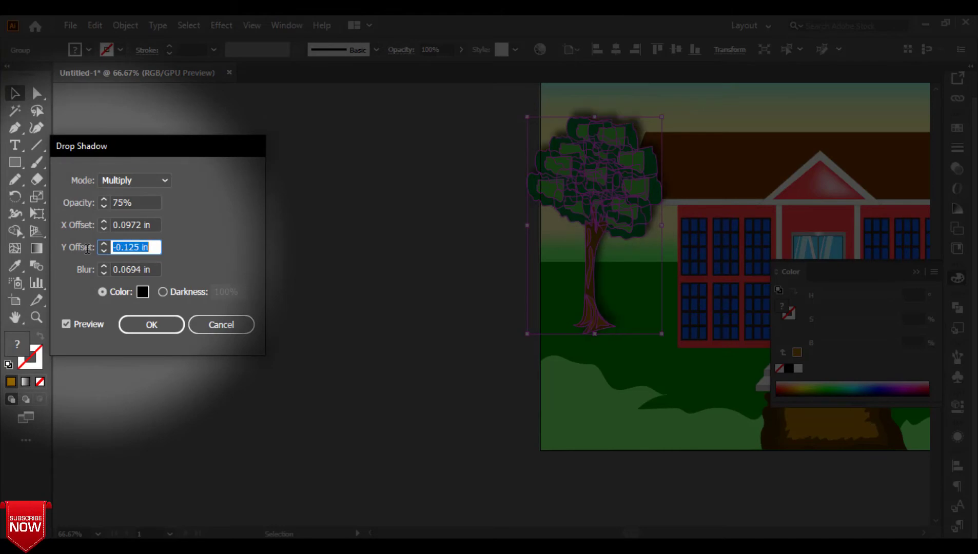
left_click(152, 324)
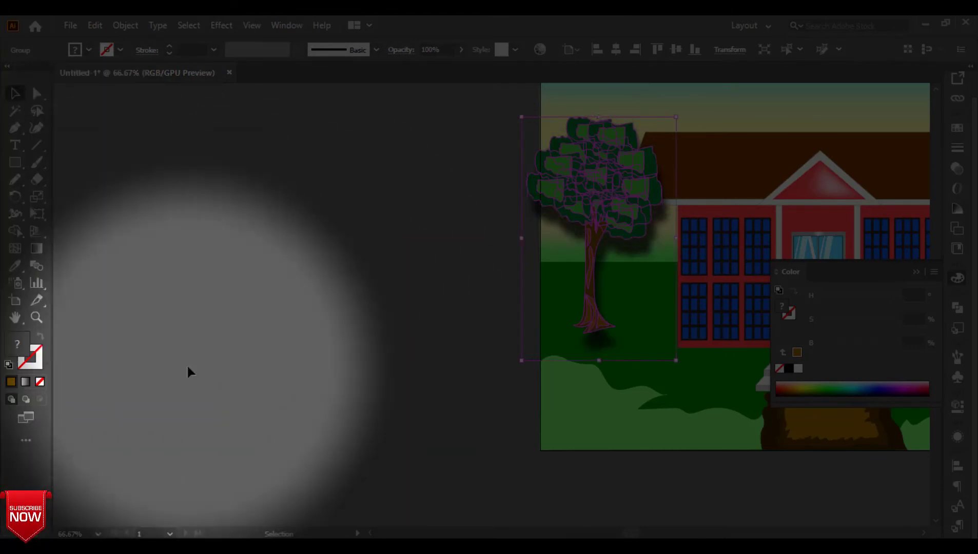
left_click(186, 364)
left_click_drag(644, 229, 649, 231)
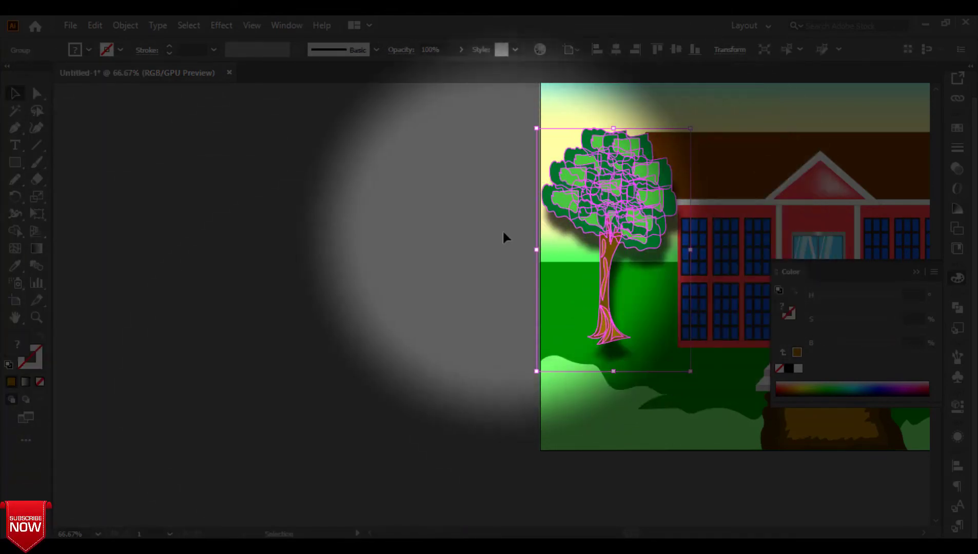
left_click(372, 230)
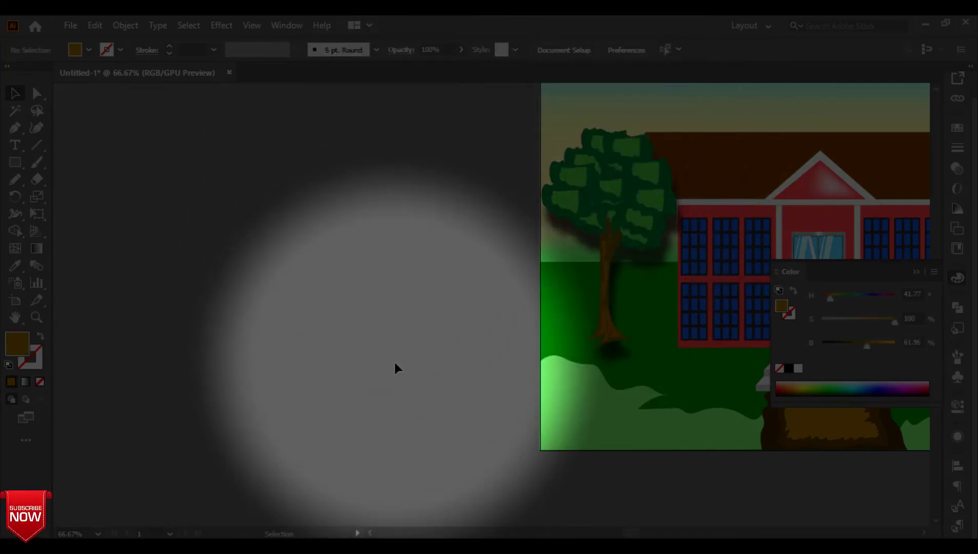
- Move the tree off the artboard onto the empty canvas beside it and ungroup it to discard the drop shadow
key("space")
left_click_drag(428, 365, 260, 377)
left_click(466, 167)
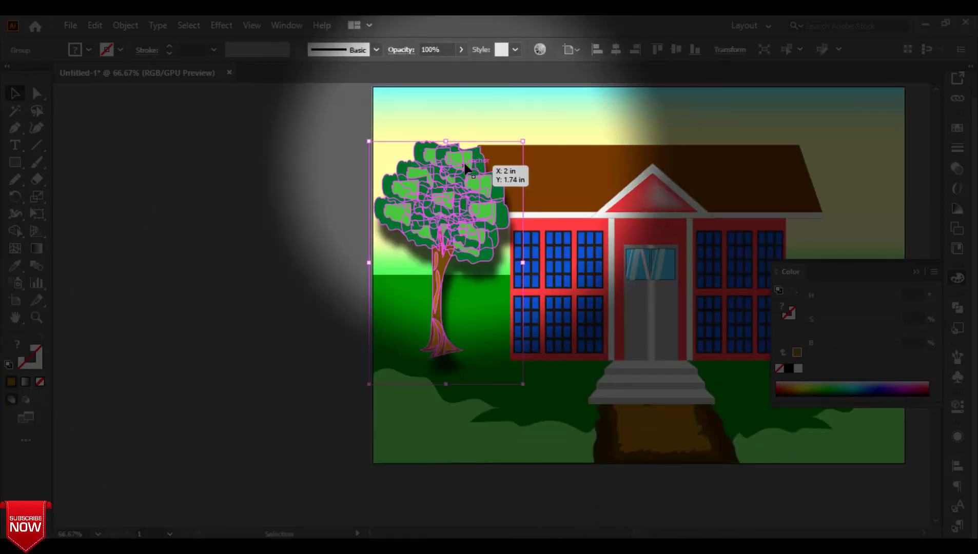
right_click(466, 166)
left_click(517, 288)
left_click_drag(498, 267, 287, 279)
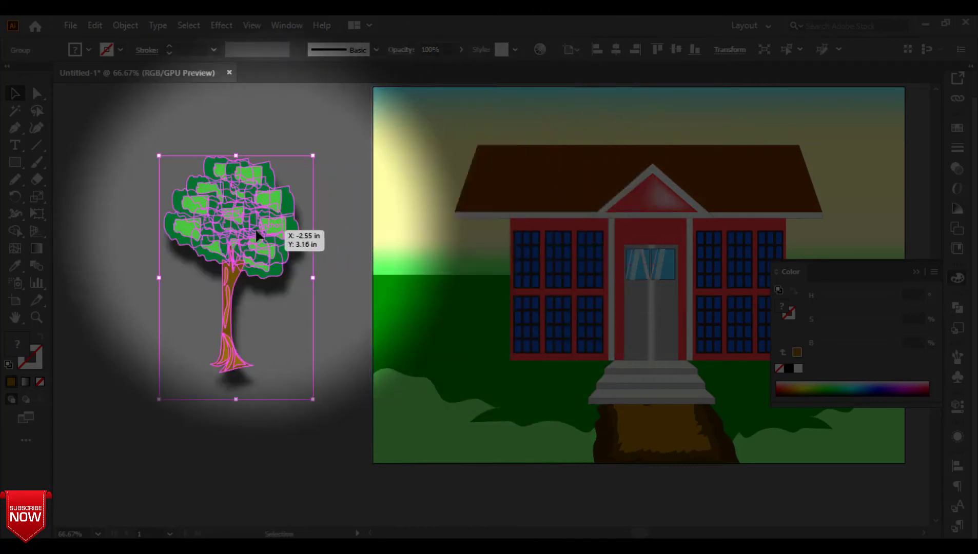
right_click(272, 205)
left_click(349, 328)
key("ctrl+shift+a")
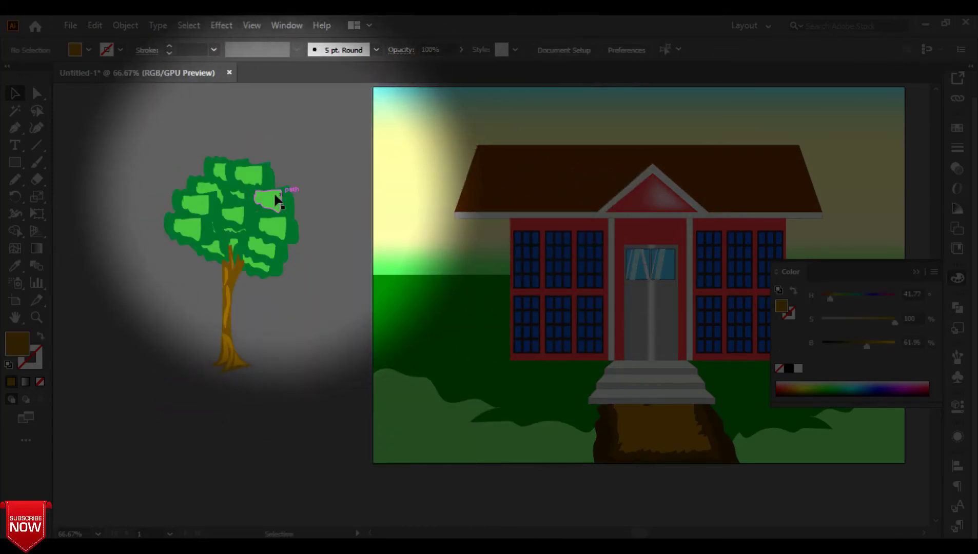
- Pull one leaf cluster out of the ungrouped tree and group the remaining tree pieces
left_click(344, 319)
left_click(334, 167)
left_click_drag(273, 202, 128, 353)
left_click(312, 241)
left_click(314, 363)
right_click(257, 189)
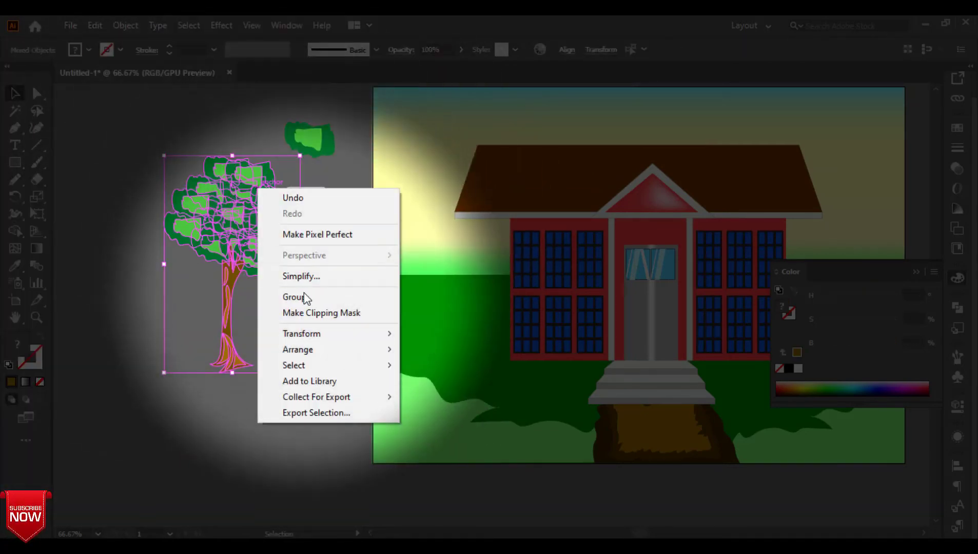
left_click(305, 296)
- Move the regrouped tree back onto the lawn between the artboard's left edge and the house
left_click_drag(228, 209, 437, 205)
left_click(131, 93)
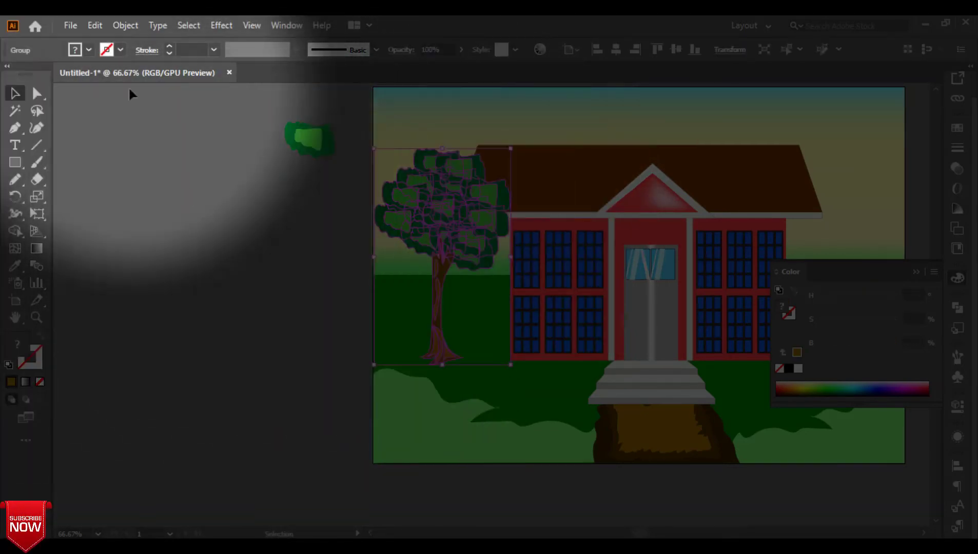
left_click(313, 148)
left_click(446, 287)
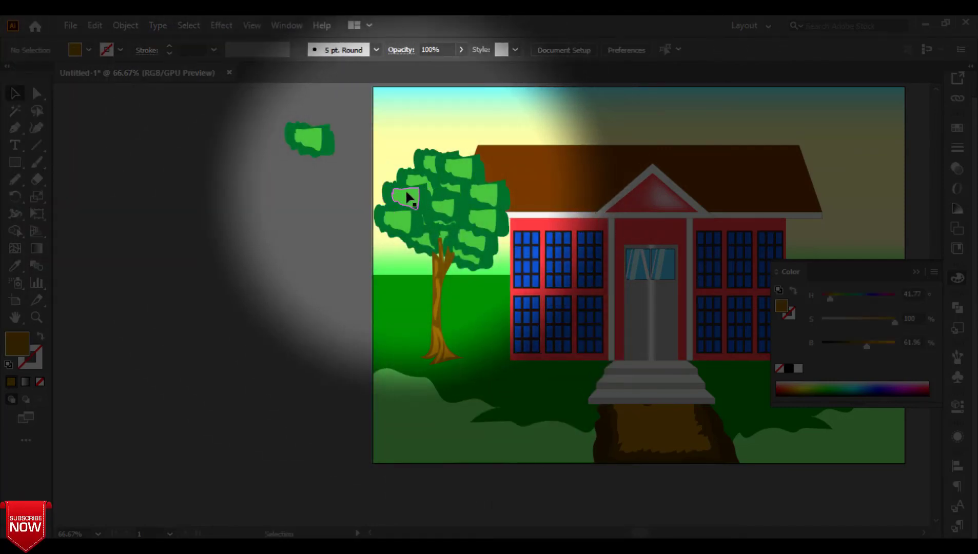
- Scale the tree down, shift it across the artboard's left edge and duplicate it in front of the house's left windows
left_click_drag(286, 311, 220, 309)
left_click(360, 204)
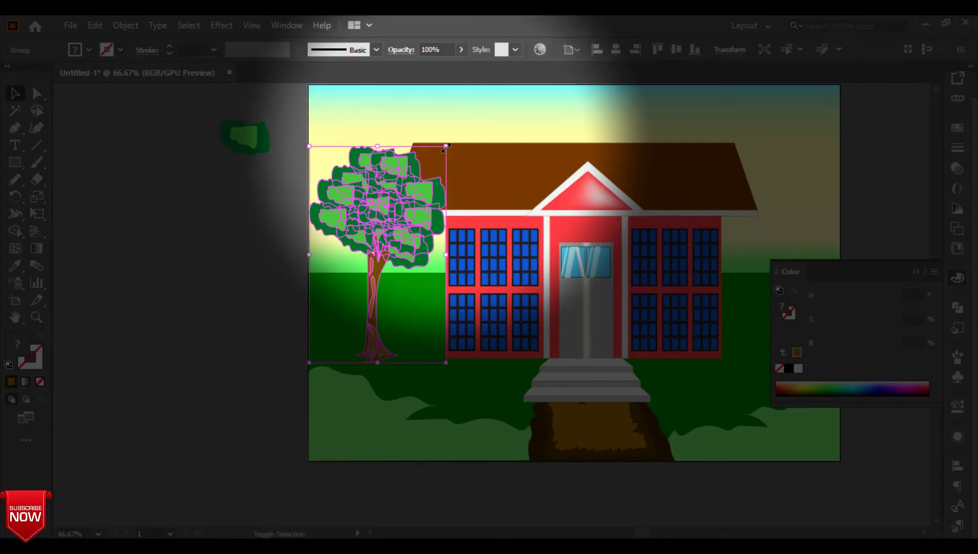
left_click_drag(445, 149, 425, 178)
left_click_drag(380, 215, 326, 258)
left_click(200, 212)
left_click(252, 239)
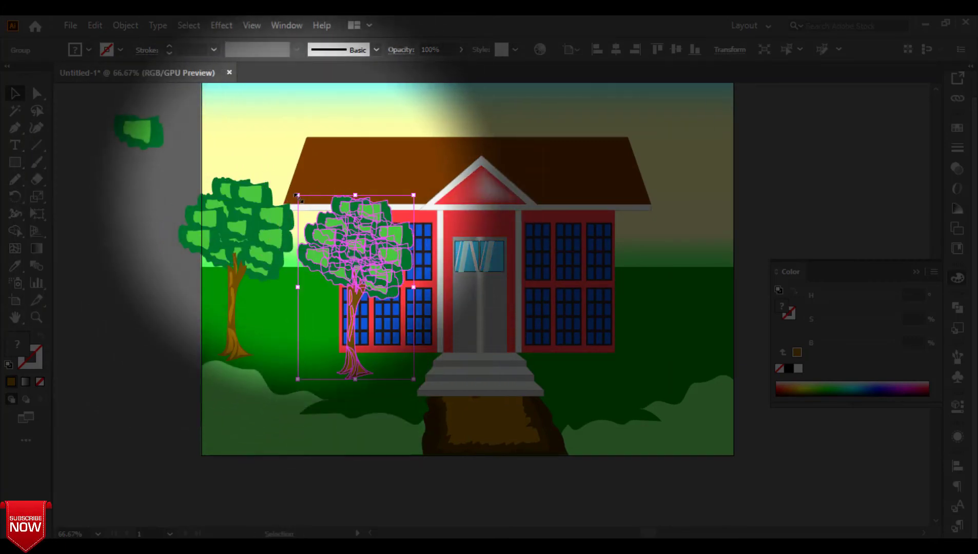
- Stretch the duplicate tree taller and slightly wider and lower it so its roots stand nearer the front bushes
left_click_drag(297, 195, 297, 142)
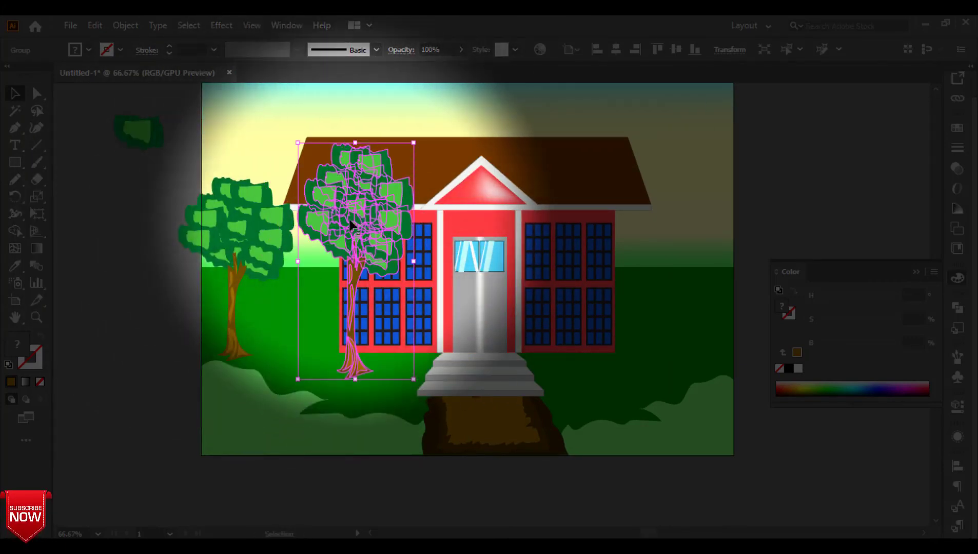
left_click_drag(297, 379, 289, 379)
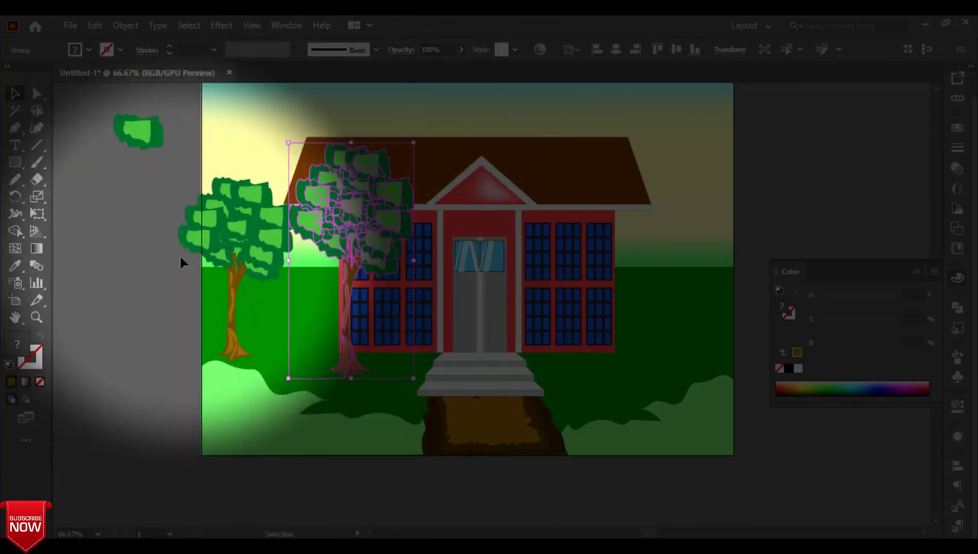
left_click_drag(353, 204, 348, 222)
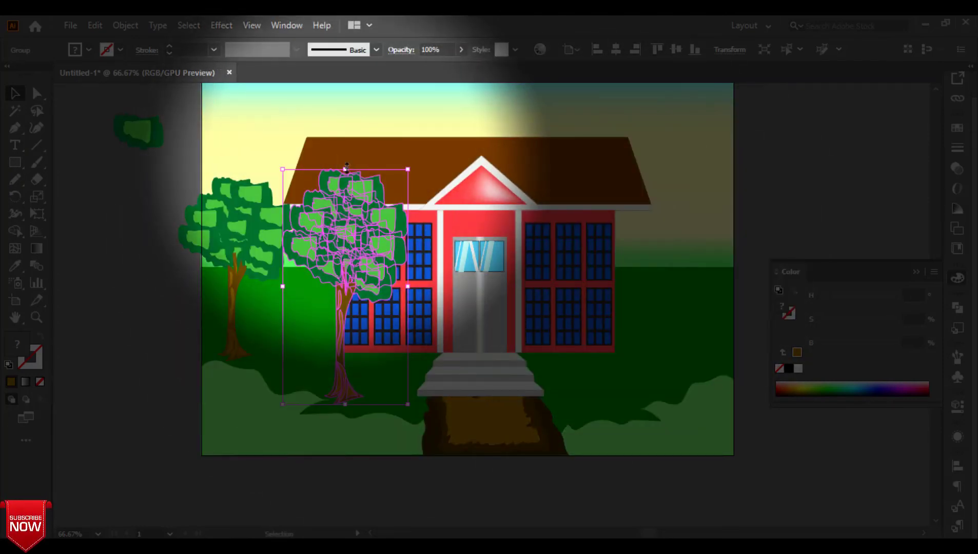
left_click_drag(346, 170, 345, 150)
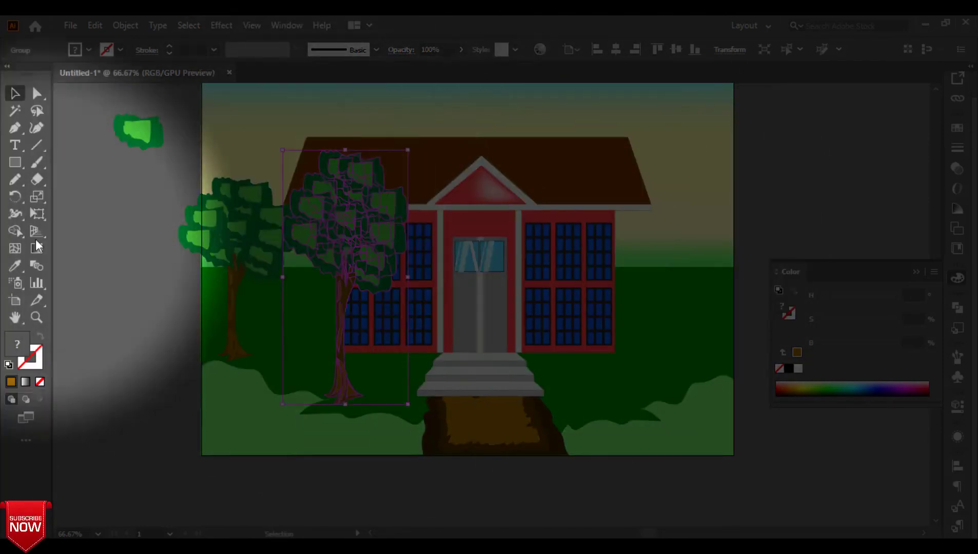
- Duplicate the small tree in front of the house's right windows and stretch it above the roof, with its base level with the wall
left_click(238, 239)
left_click_drag(237, 236, 624, 251)
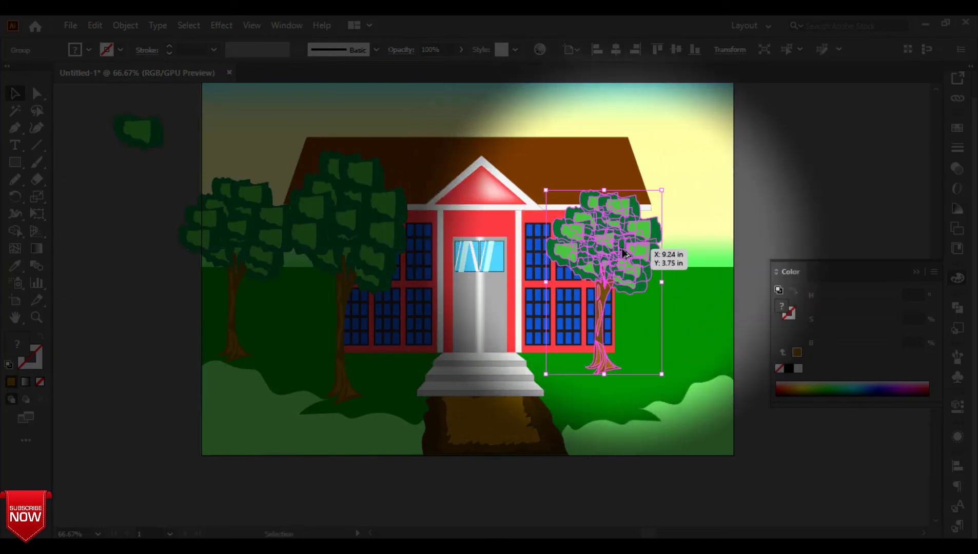
left_click_drag(604, 191, 604, 120)
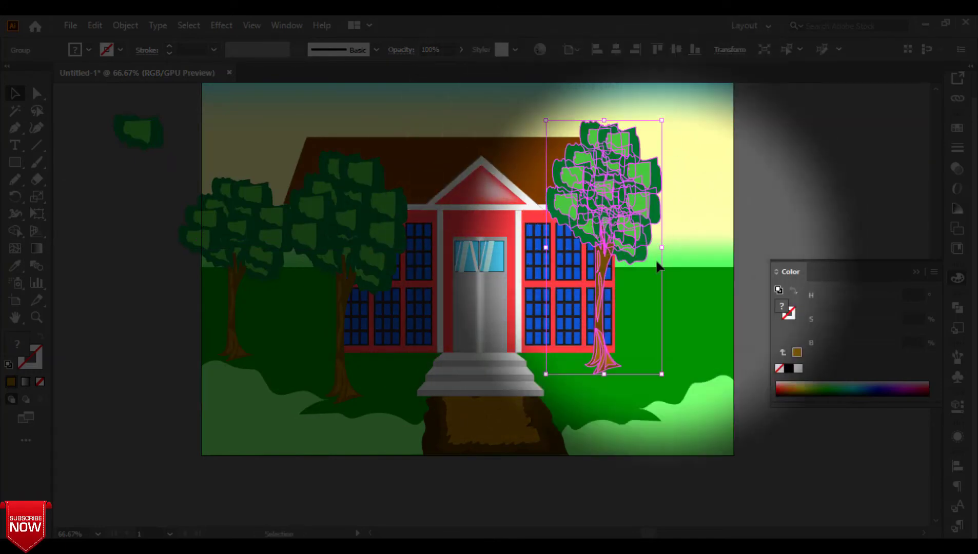
left_click_drag(603, 366, 602, 354)
left_click_drag(603, 109, 605, 121)
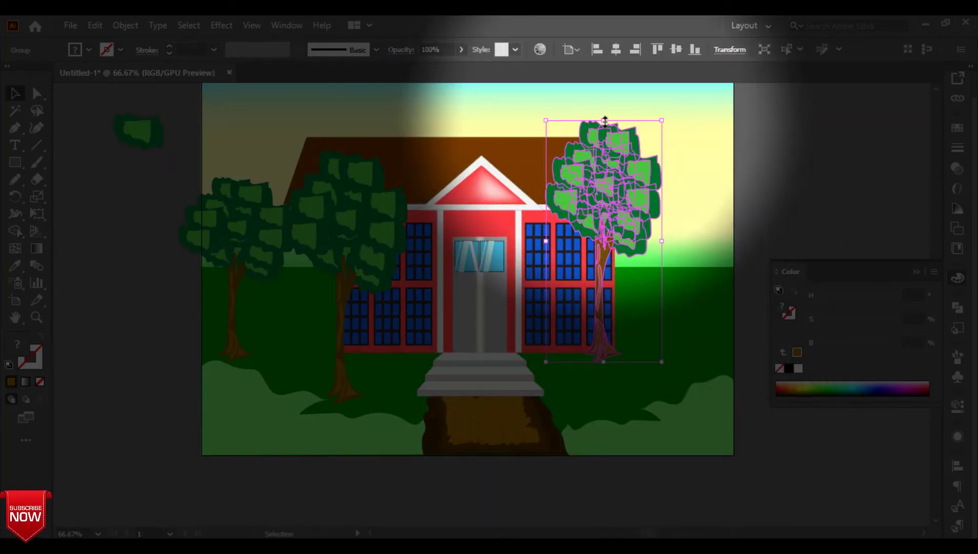
- Duplicate the small left tree across the artboard's right edge and select all four trees
left_click(167, 239)
left_click_drag(214, 243, 695, 244, "alt")
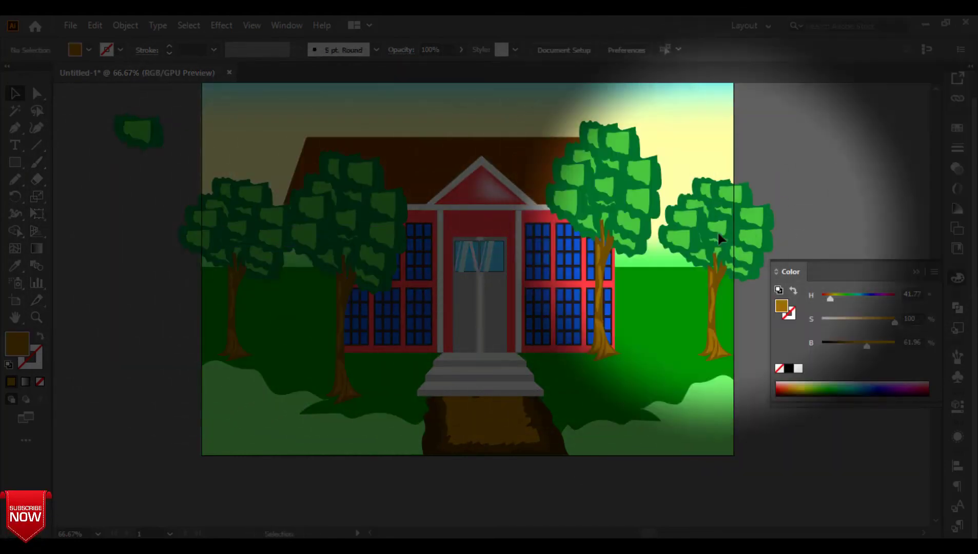
left_click_drag(816, 103, 164, 493)
key("ctrl+2")
left_click_drag(255, 432, 247, 522)
left_click_drag(787, 210, 866, 199)
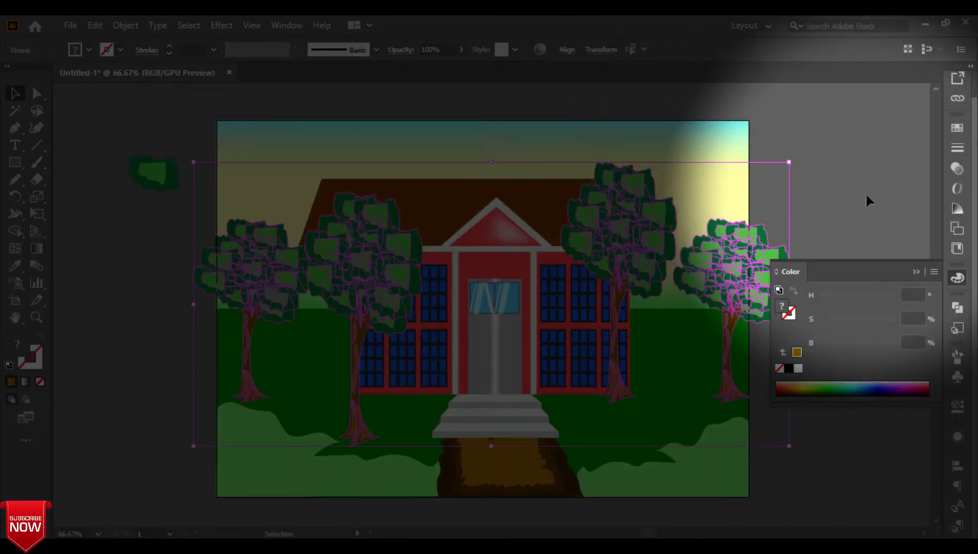
key("ctrl+2")
- Draw a straight vertical Pen path along the artboard's left edge through the small tree and select both objects
left_click(14, 128)
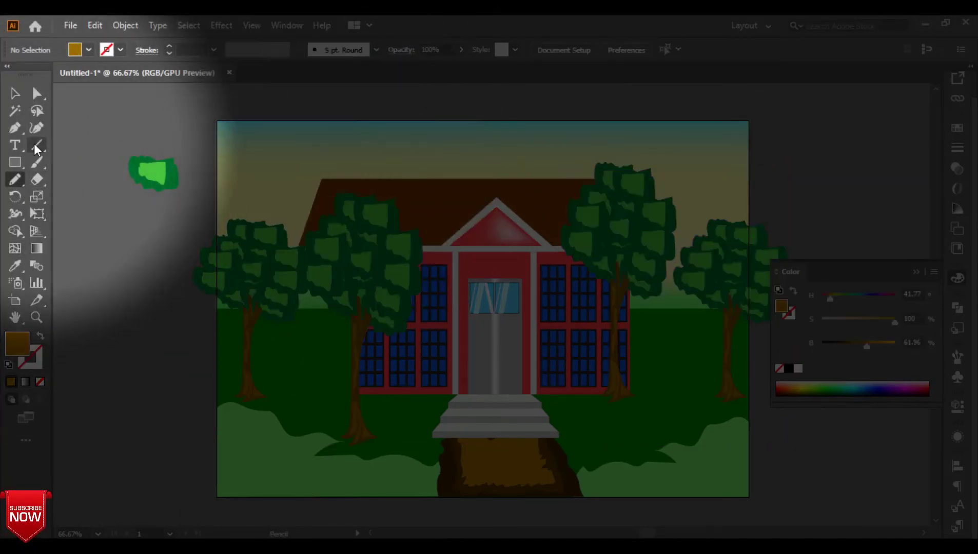
left_click(217, 200)
left_click(217, 324)
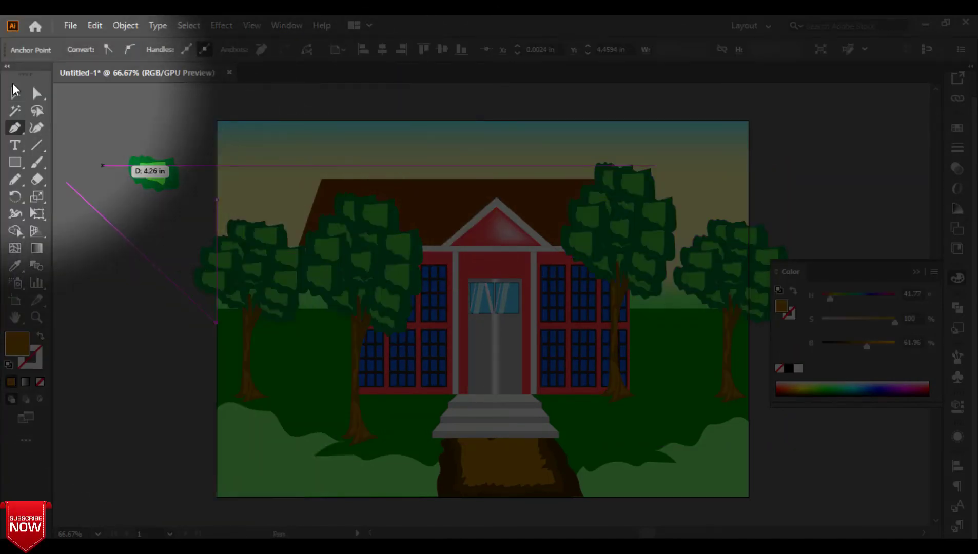
left_click(15, 94)
left_click(249, 259, "shift")
- Try to cut the small tree along the vertical path with Divide Objects Below
left_click(132, 26)
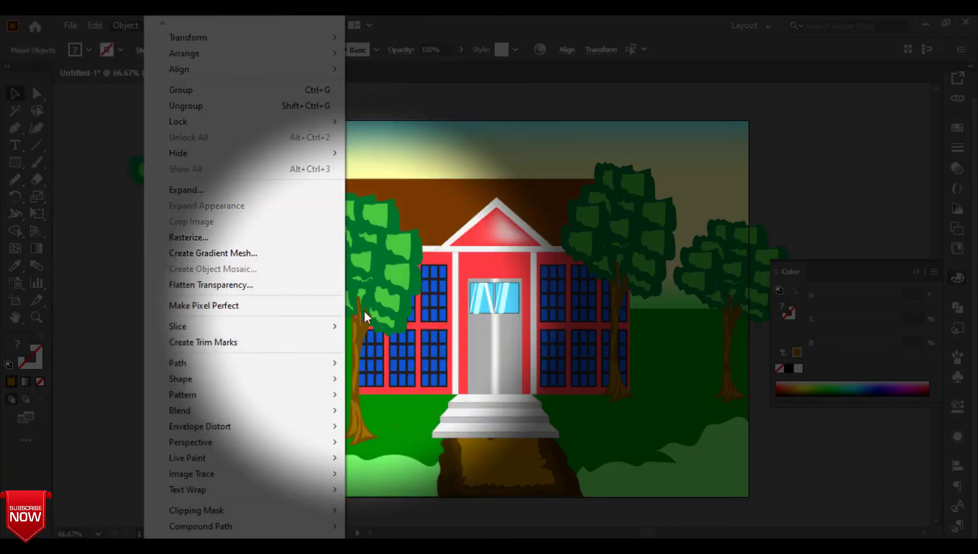
mouse_move(251, 363)
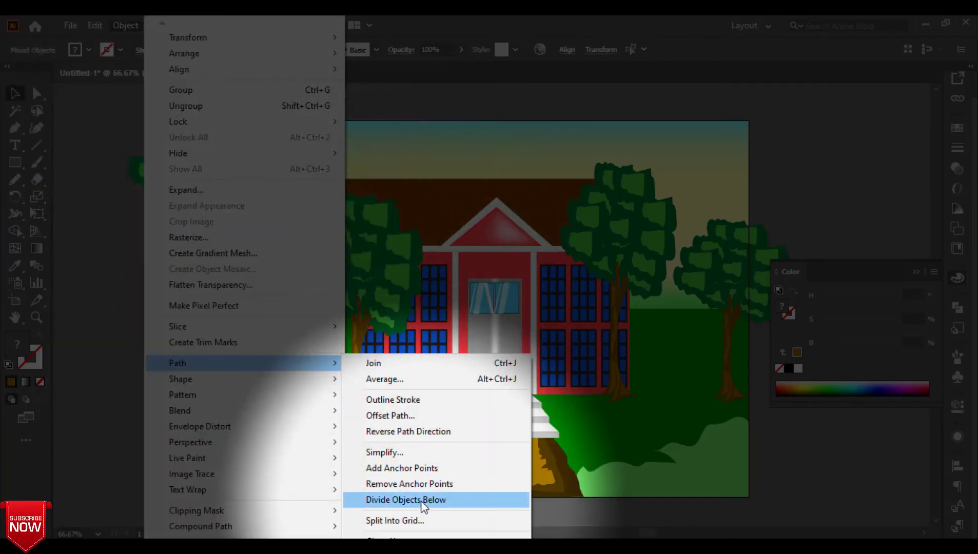
left_click(424, 507)
left_click(627, 303)
left_click(126, 25)
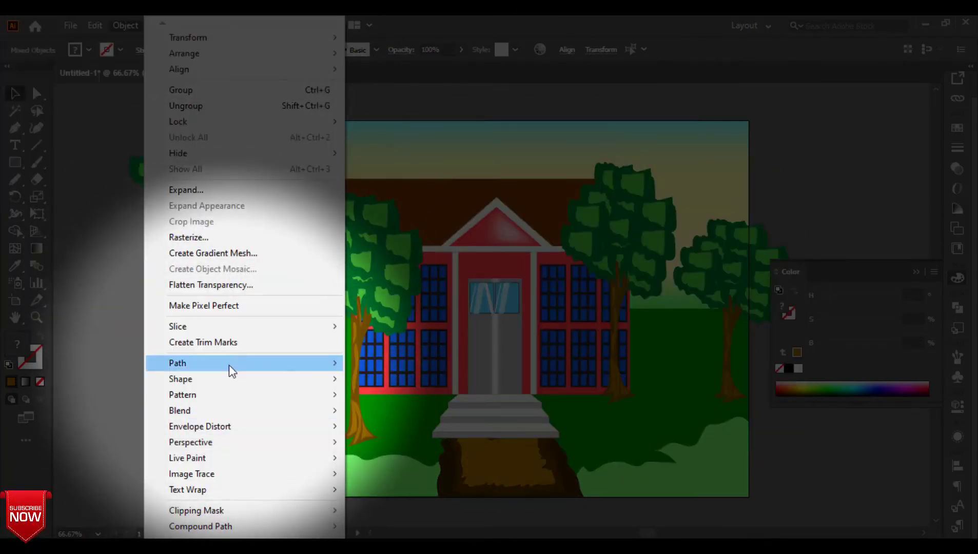
mouse_move(230, 365)
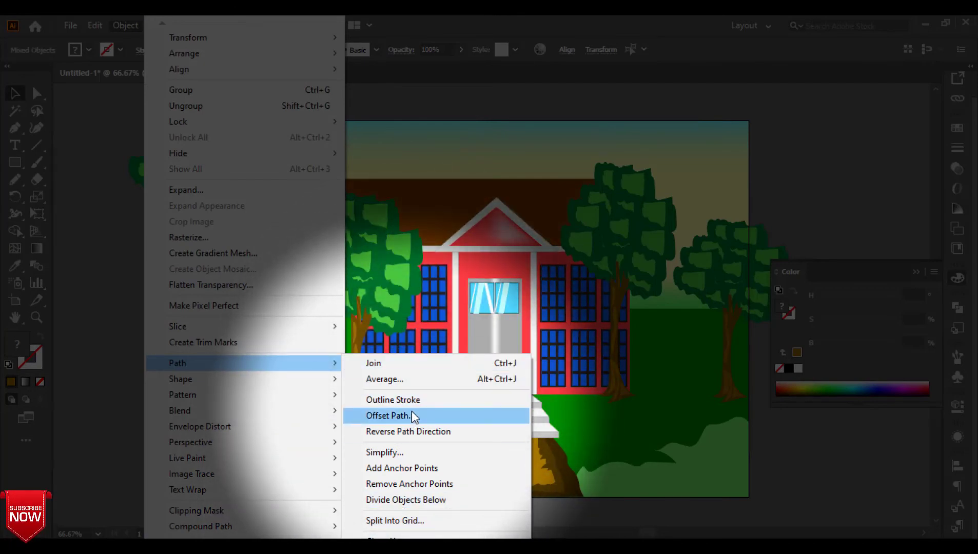
left_click(426, 501)
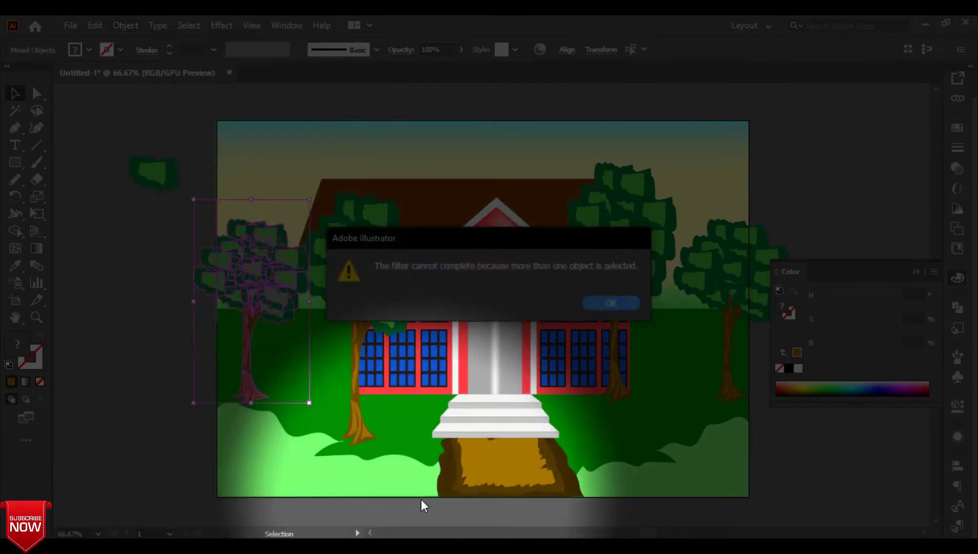
left_click(613, 301)
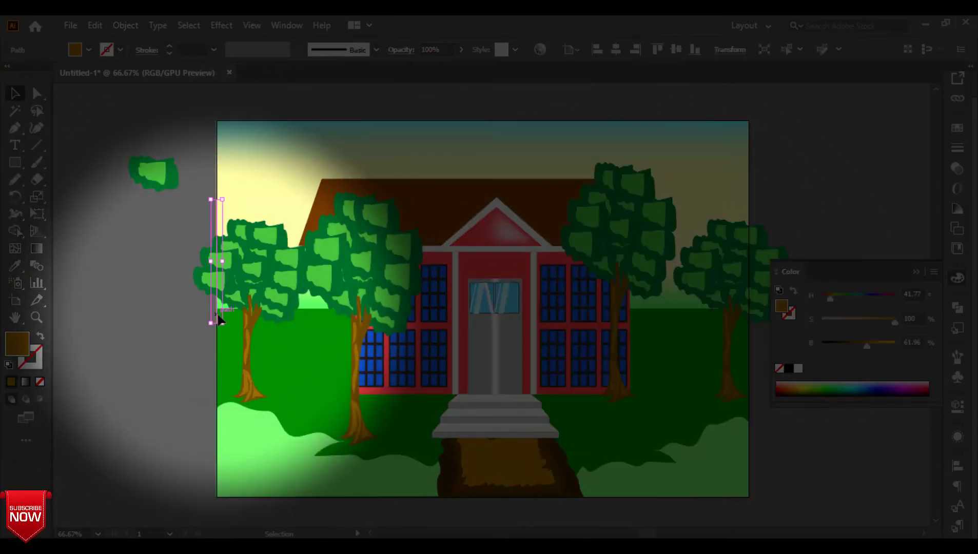
- Collapse the Color panel, scale down the spare leaf cluster and move it lower on the canvas beside the artboard
left_click_drag(319, 151, 402, 168)
left_click(235, 196)
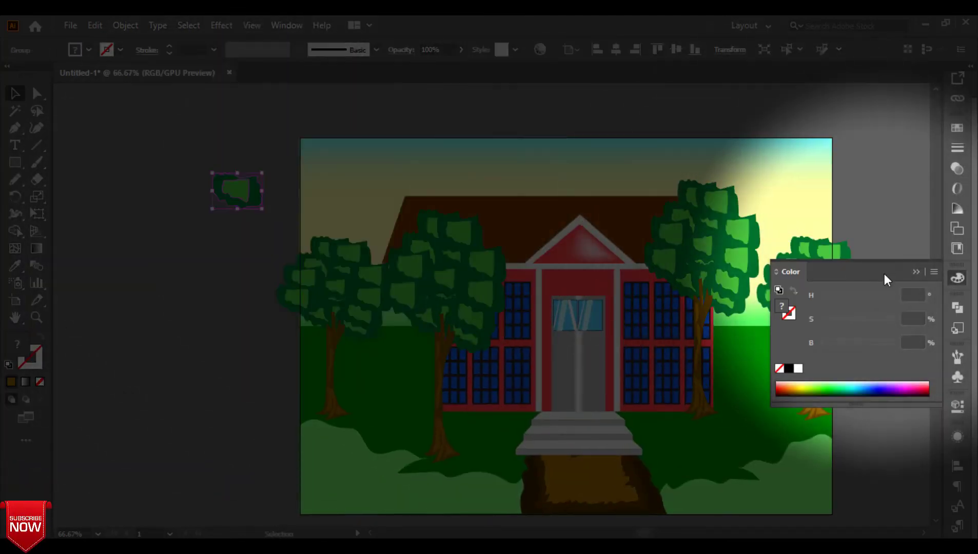
left_click(916, 272)
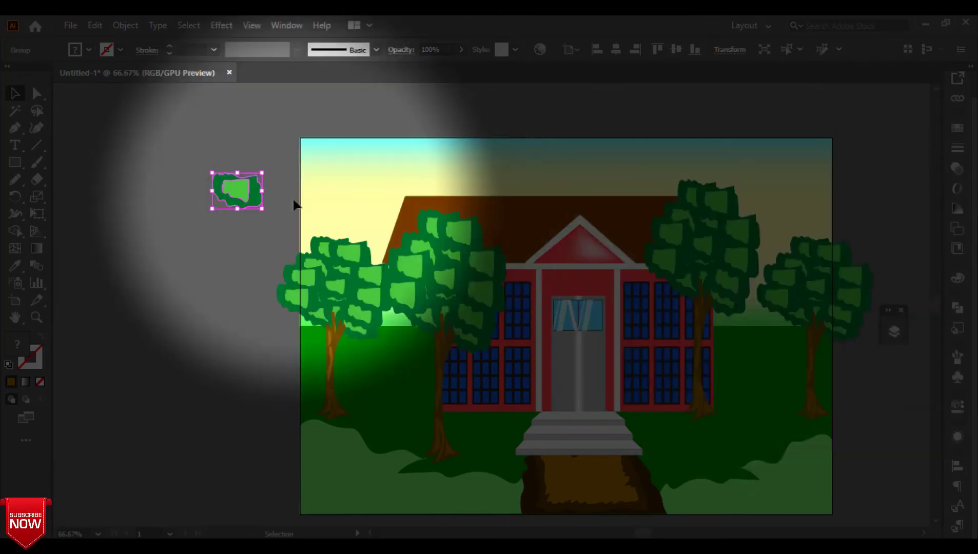
left_click_drag(226, 200, 195, 373)
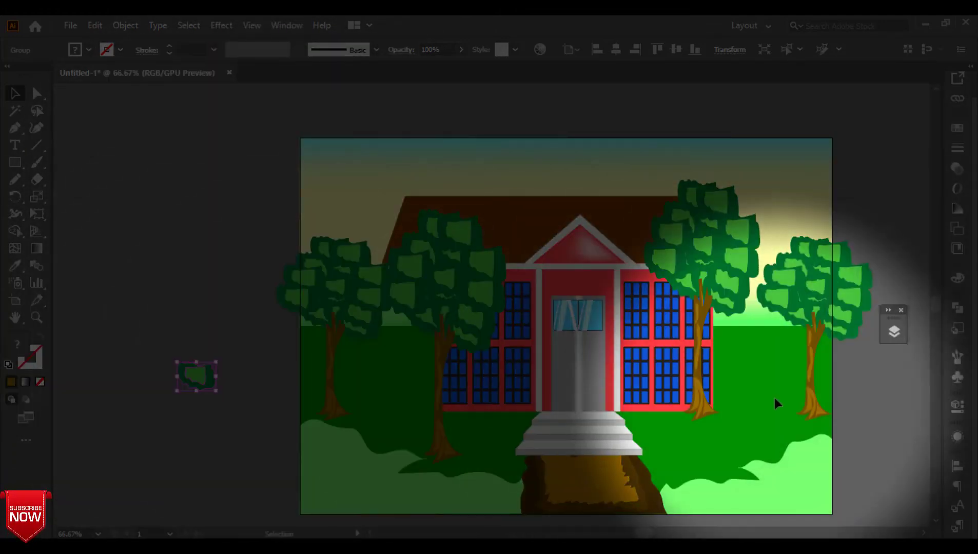
- Scale down the tree at the artboard's right edge and position it inside the edge, with its roots higher on the lawn
left_click_drag(814, 401, 799, 350)
left_click_drag(742, 186, 767, 237)
left_click_drag(827, 270, 806, 284)
left_click_drag(748, 252, 765, 269)
left_click_drag(799, 315, 792, 292)
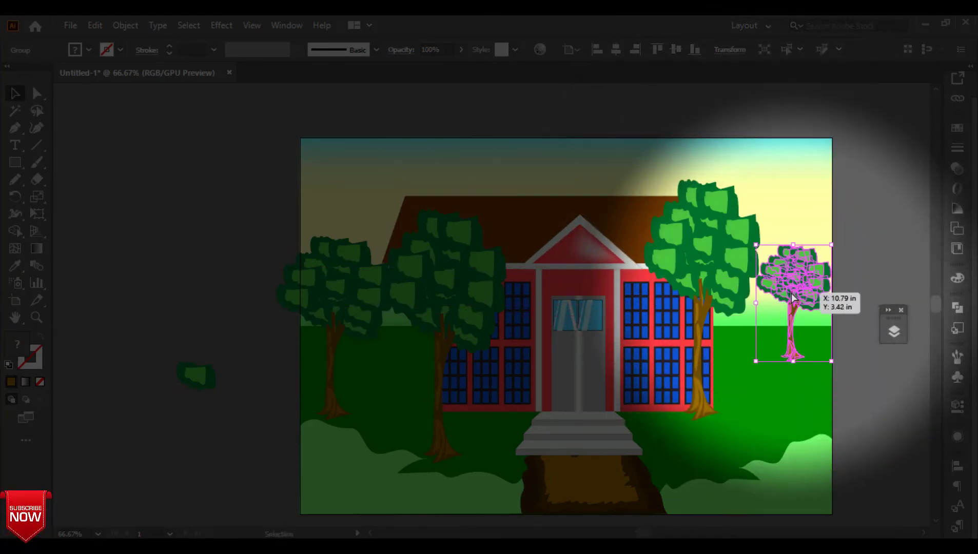
- Move the spare leaf cluster to the horizon at the artboard's right edge, scaled down to about half its size
left_click(867, 282)
key("ctrl+plus")
key("ctrl+plus")
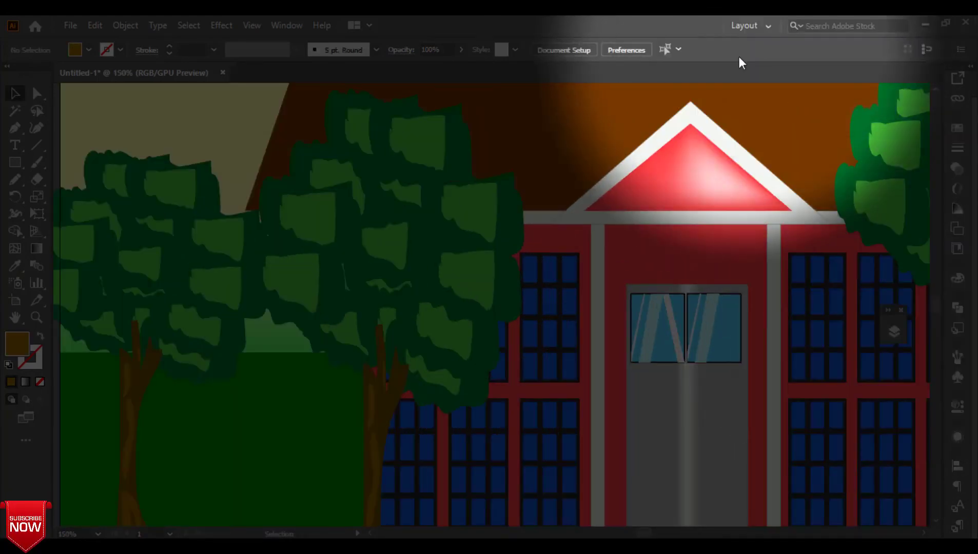
key("c")
left_click_drag(374, 264, 802, 233)
left_click(15, 93)
left_click(253, 439)
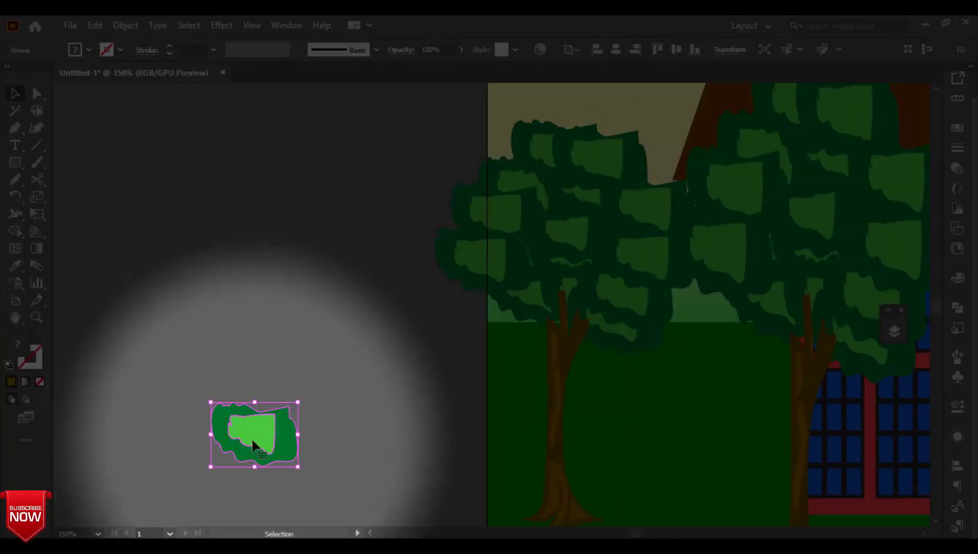
left_click_drag(240, 440, 882, 302)
left_click(200, 352, "ctrl+shift")
left_click_drag(882, 302, 416, 299)
left_click_drag(413, 300, 937, 297)
left_click_drag(901, 294, 562, 290)
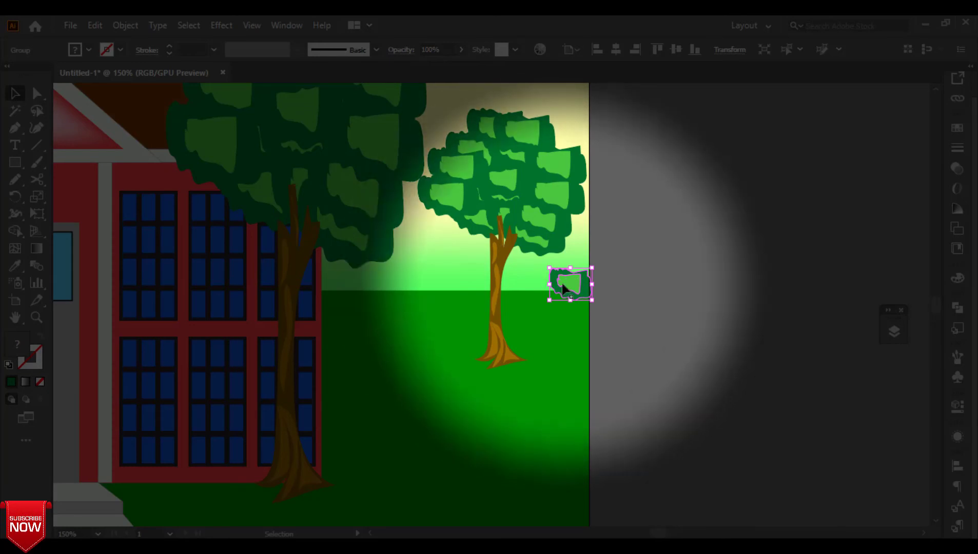
left_click_drag(484, 291, 349, 376)
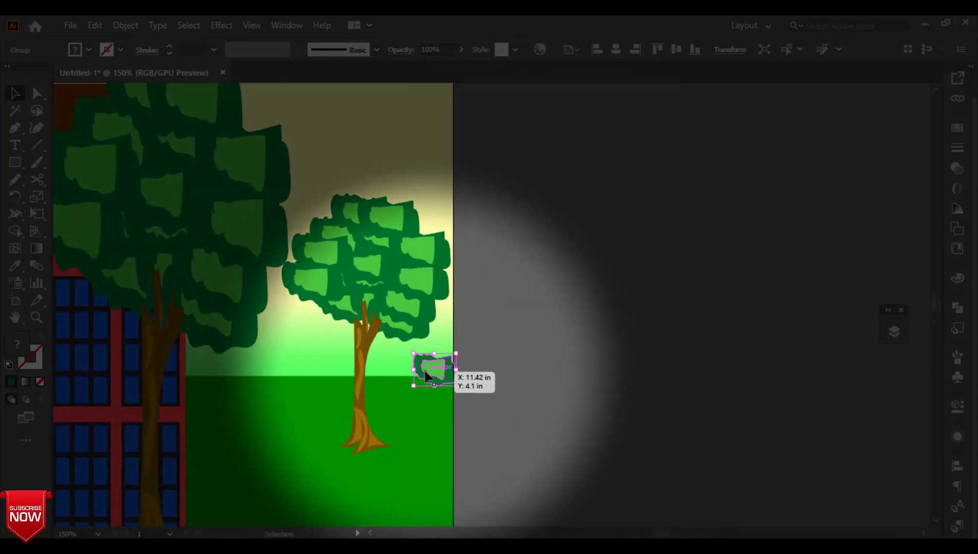
- Duplicate the small leaf cluster into a hedge row along the horizon, from the artboard's right edge to the large right tree
left_click_drag(424, 368, 419, 354)
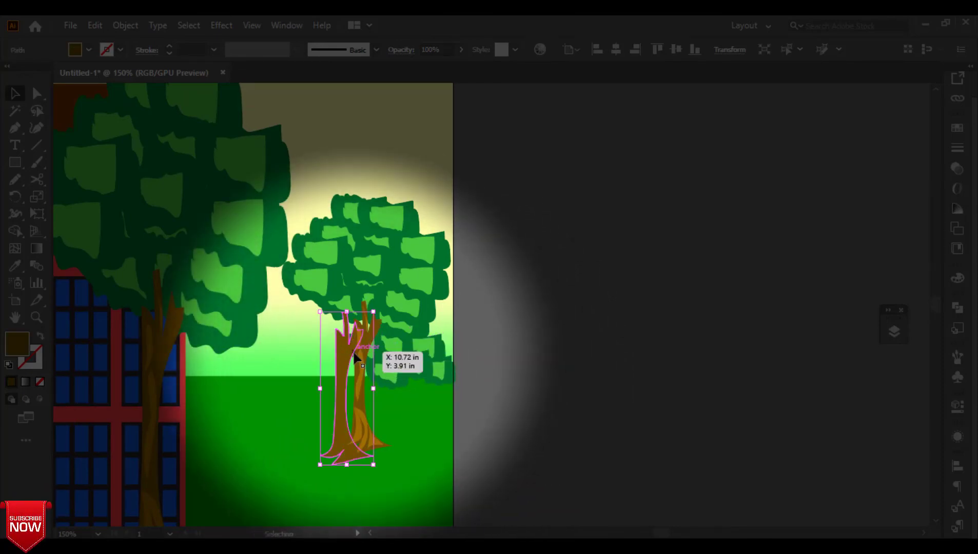
key("ctrl+z")
left_click(446, 373)
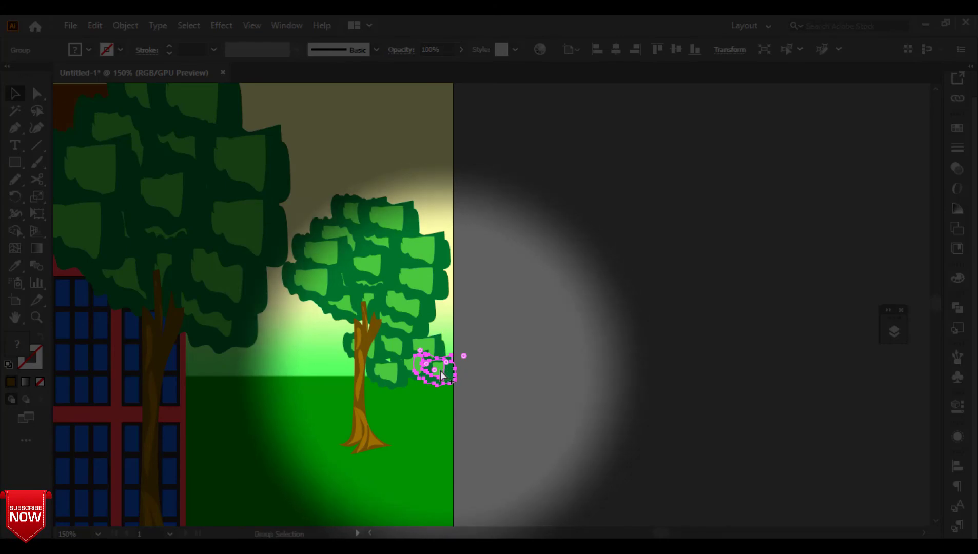
left_click_drag(442, 376, 342, 325)
left_click_drag(324, 366, 296, 366)
key("ctrl+z")
left_click(316, 365)
left_click_drag(296, 366, 265, 367)
left_click_drag(270, 367, 237, 368)
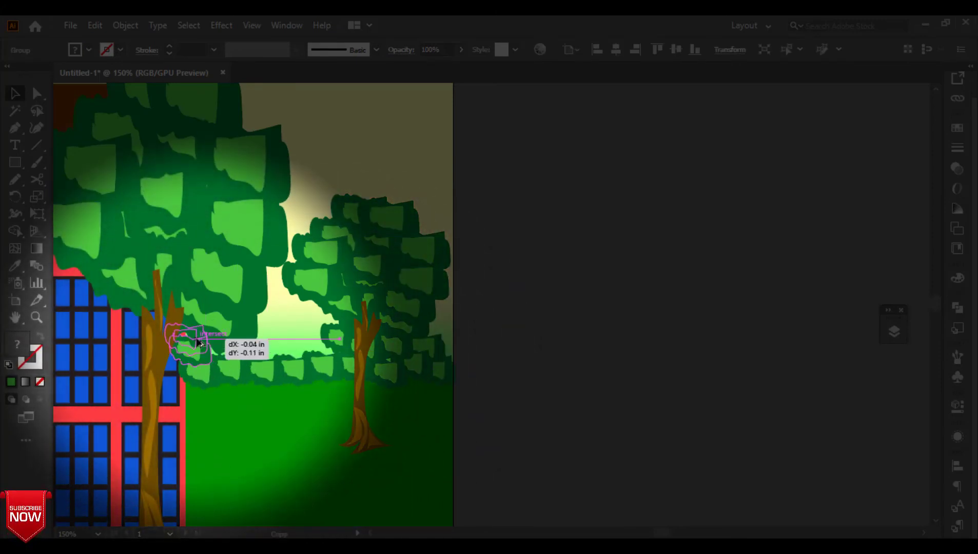
- Undo the last cluster copy and stack more leaf clusters above the hedge row to fill the gap between the right trees
key("ctrl+z")
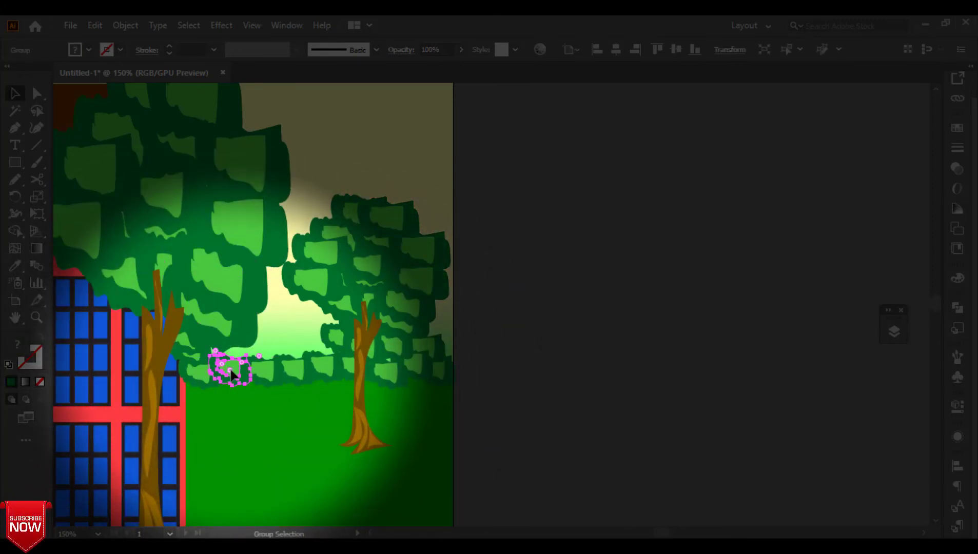
left_click(242, 350)
left_click(240, 373)
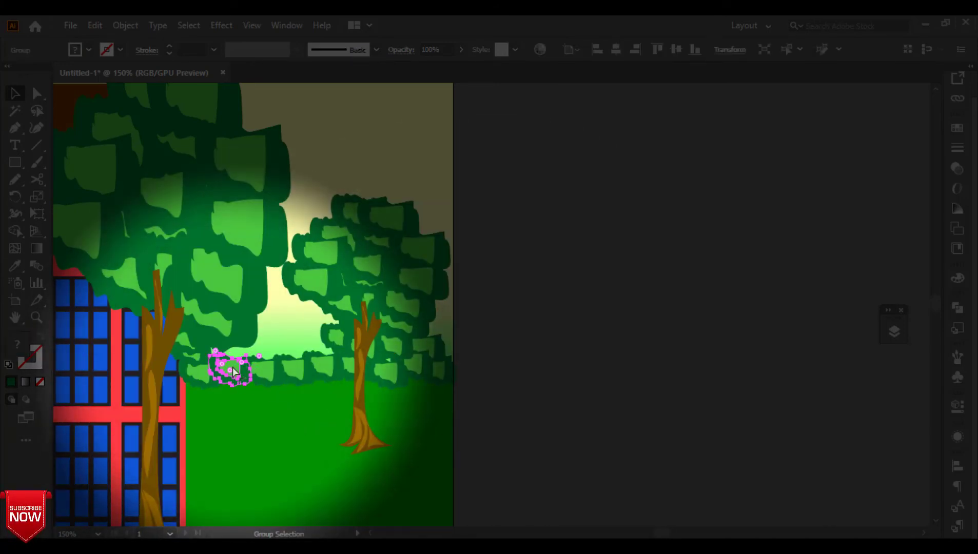
left_click_drag(234, 351, 324, 320)
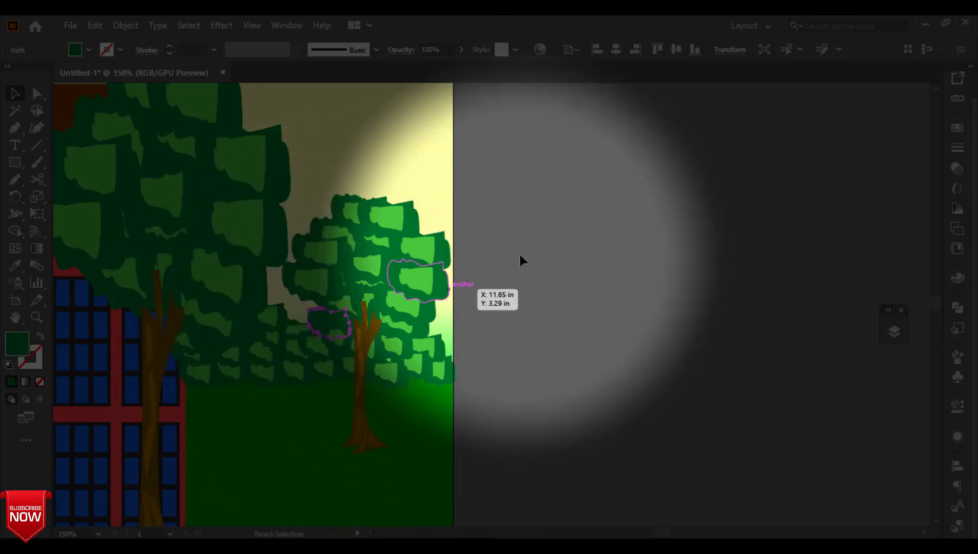
left_click(564, 209)
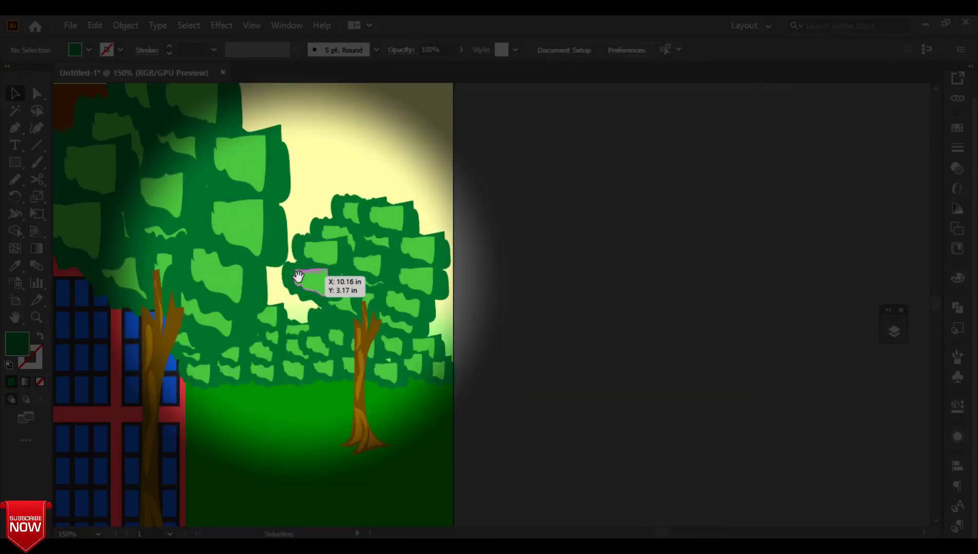
- Unlock all the locked layers, select the entire scene and group it
key("ctrl+minus")
key("ctrl+minus")
key("ctrl+minus")
key("ctrl+minus")
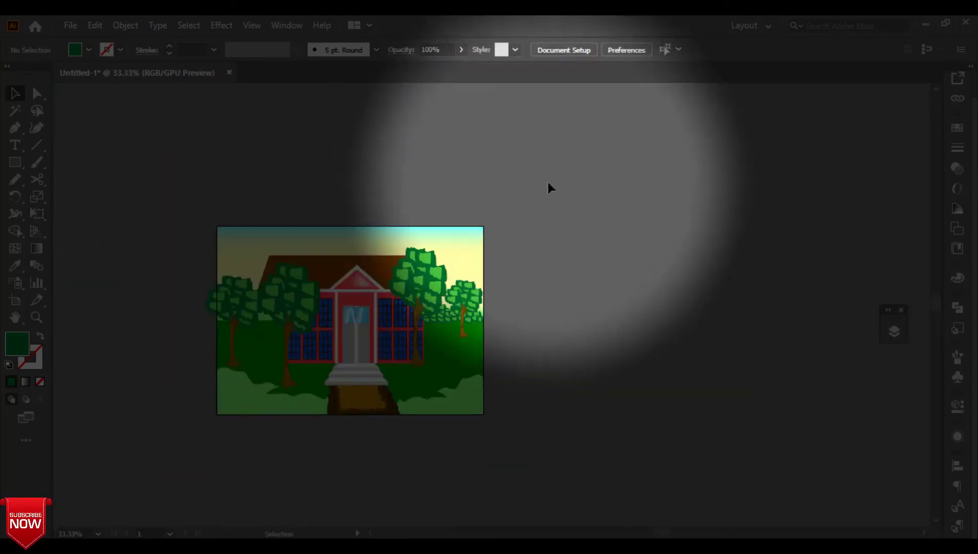
left_click(246, 323)
left_click(852, 332)
left_click(894, 331)
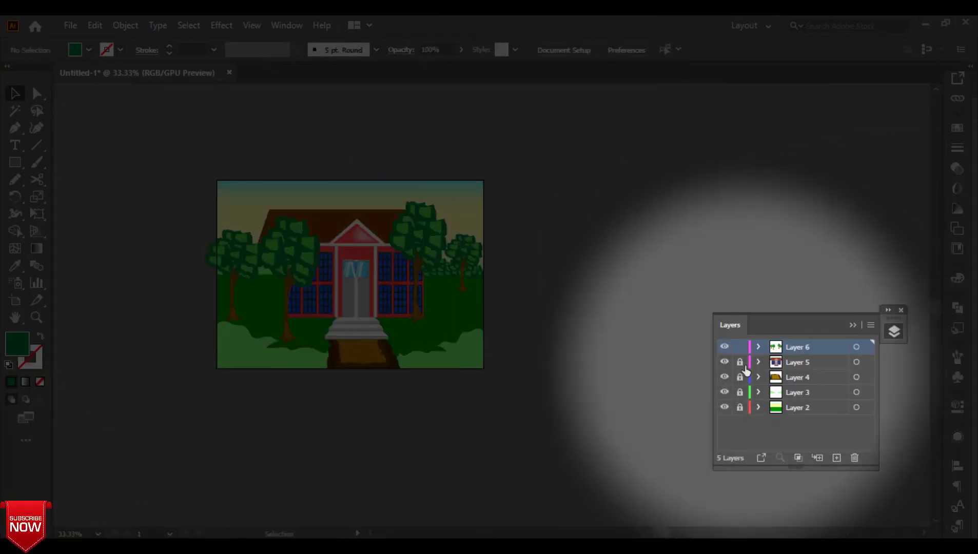
left_click(739, 362)
left_click(740, 363)
left_click_drag(635, 92, 63, 429)
right_click(400, 268)
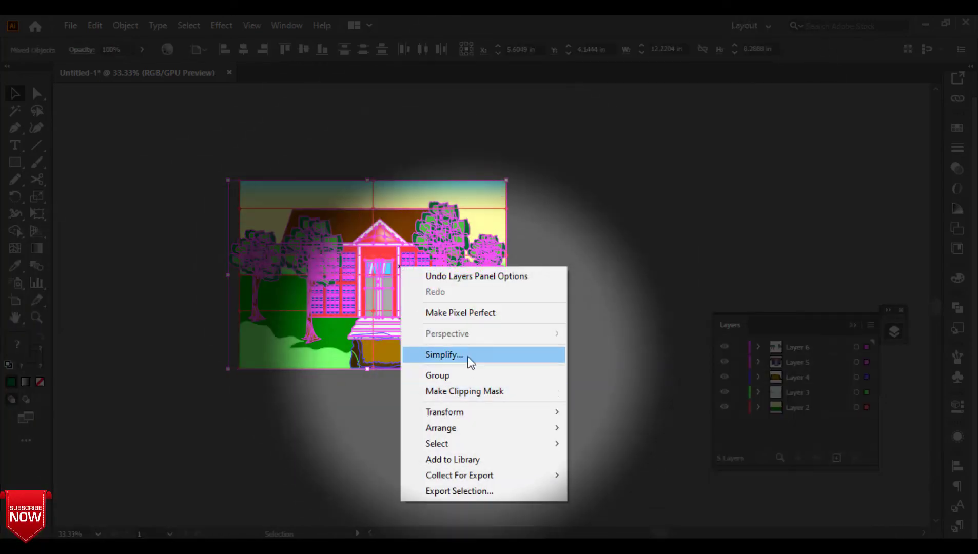
left_click(462, 376)
- Ungroup the scene, scale down the leftmost tree and move it inside the artboard's left edge
left_click(100, 287)
left_click(257, 251)
right_click(317, 256)
left_click(367, 376)
left_click(629, 298)
left_click_drag(247, 253, 262, 253)
left_click_drag(239, 229, 248, 258)
left_click_drag(266, 273, 261, 257)
- Select all of the artwork again and group it
left_click_drag(218, 92, 619, 527)
right_click(381, 294)
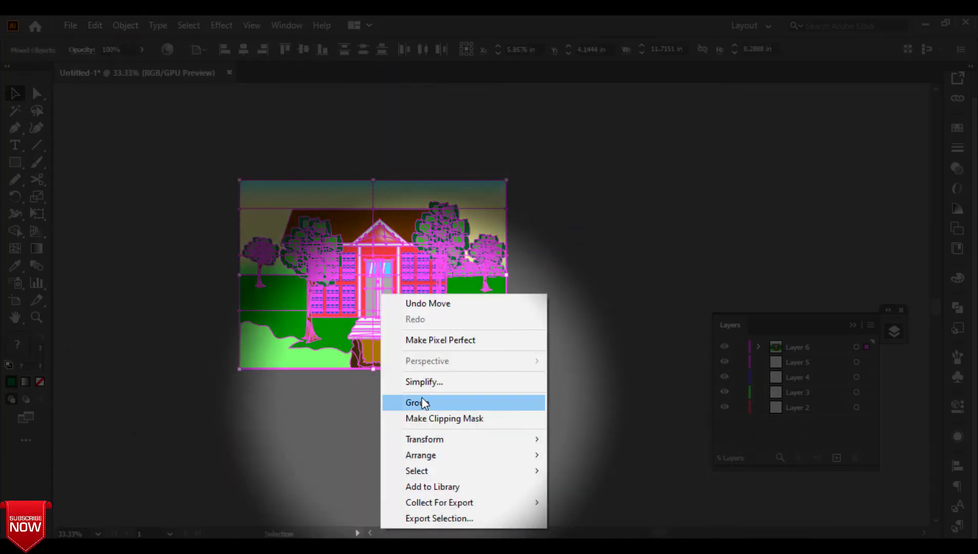
left_click(422, 403)
left_click(638, 257)
- Delete the empty layers Layer 2 to Layer 5, keeping only Layer 6
key("ctrl+equal")
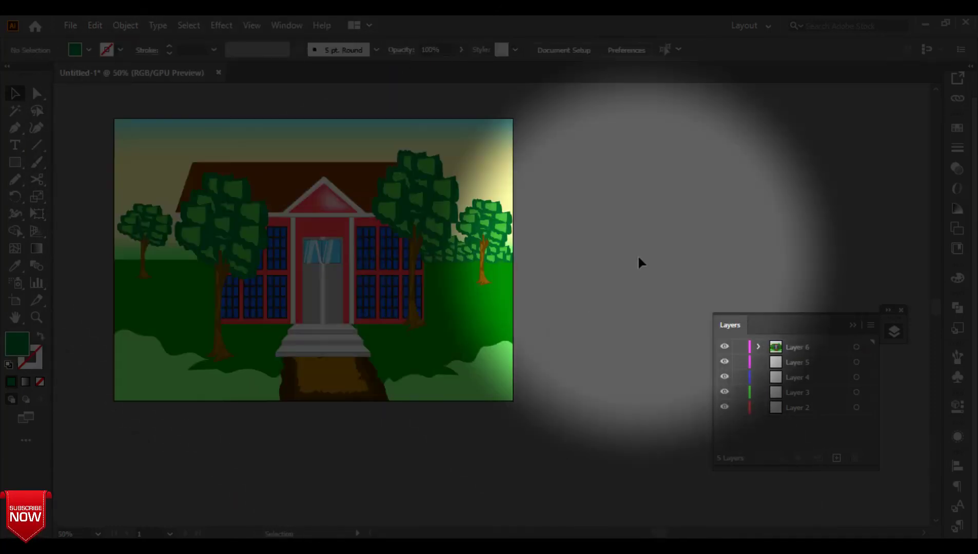
left_click_drag(349, 173, 460, 232)
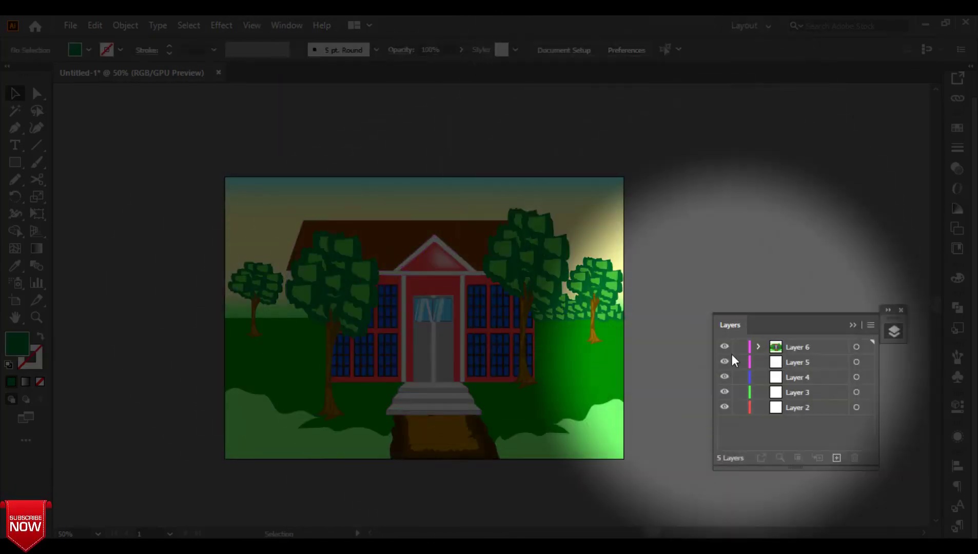
left_click(785, 408)
left_click(787, 364, "shift")
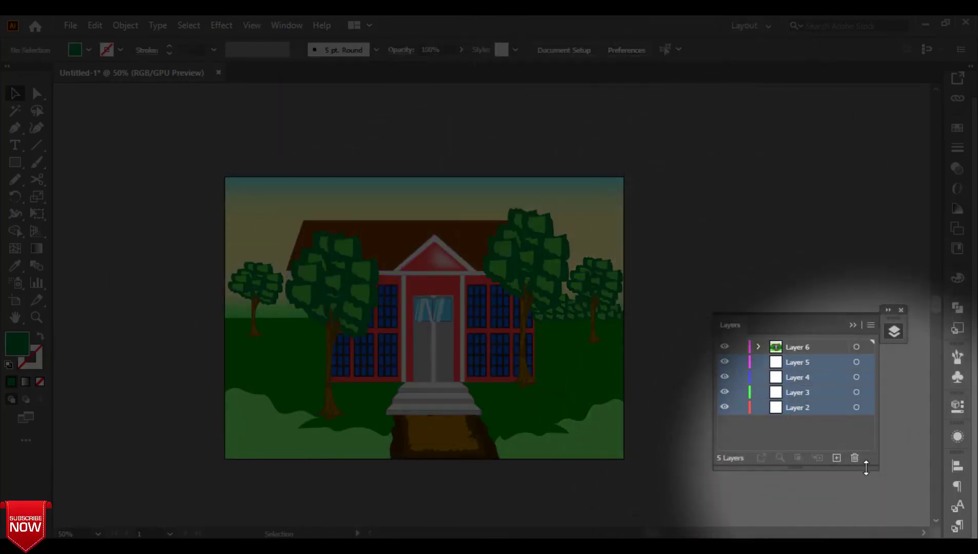
left_click(855, 458)
- Try to copy a leaf cluster from the right hedge to the horizon at the artboard's left edge
left_click(545, 255)
left_click(699, 209)
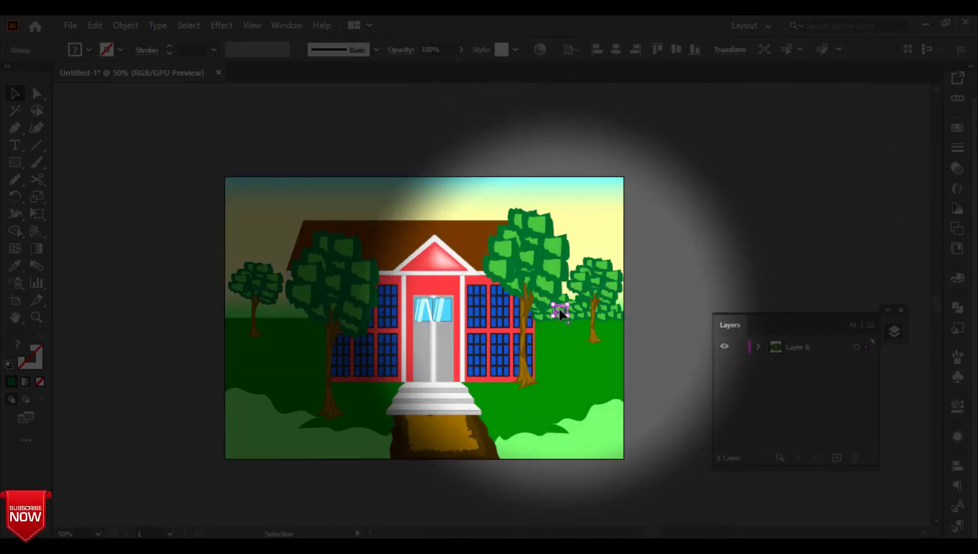
left_click_drag(561, 312, 230, 326)
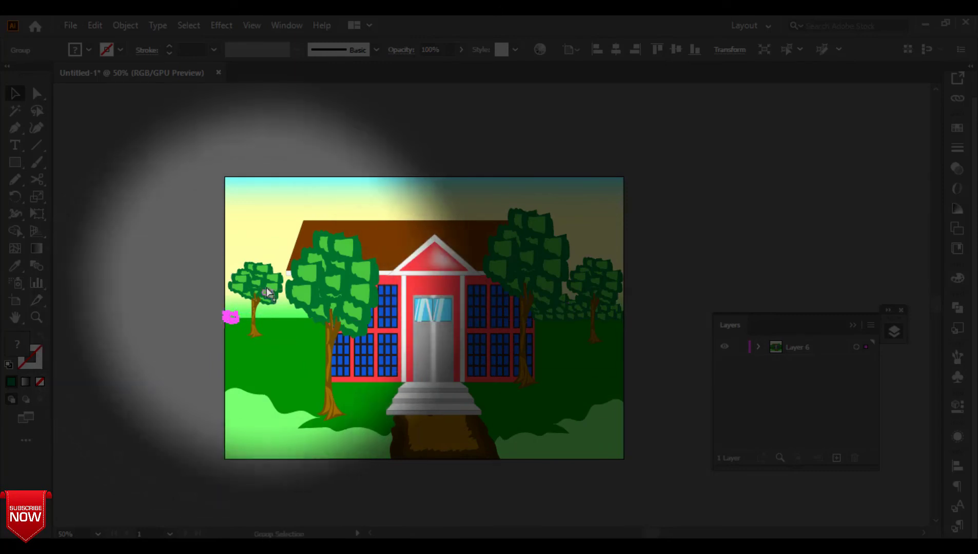
key("ctrl+z")
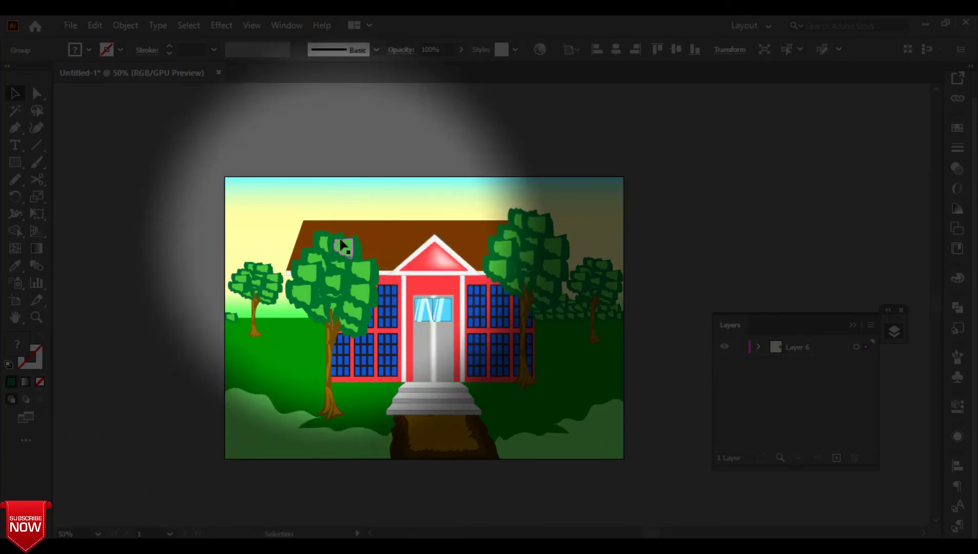
left_click(370, 145)
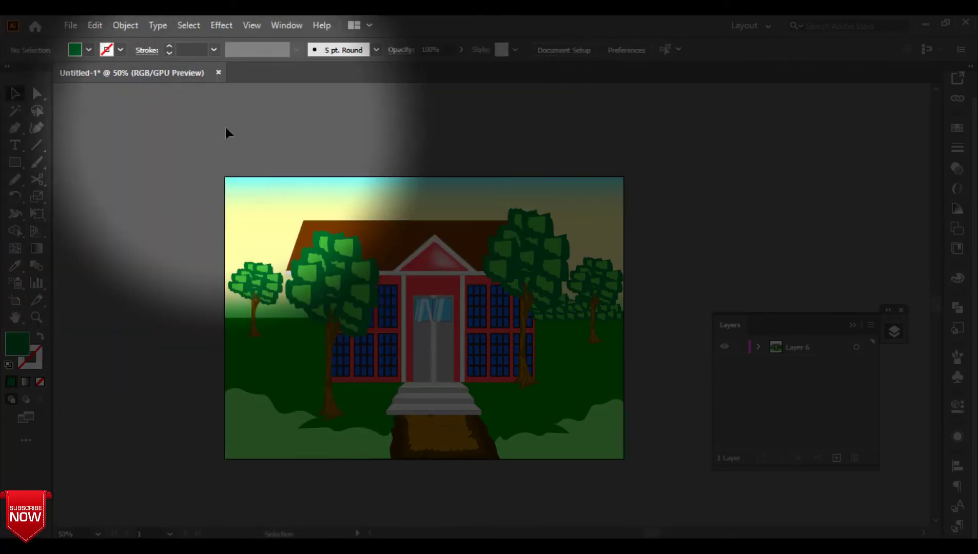
- Draw a wide rectangle above the artboard and fill it with the door's light gray using the Eyedropper
left_click(16, 163)
left_click_drag(261, 120, 440, 232)
left_click(15, 93)
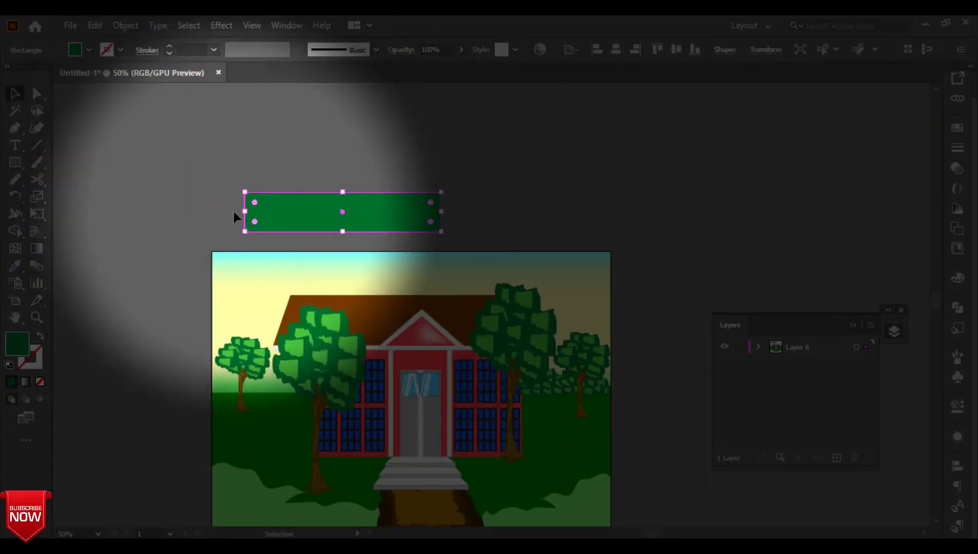
left_click(14, 267)
left_click(417, 409)
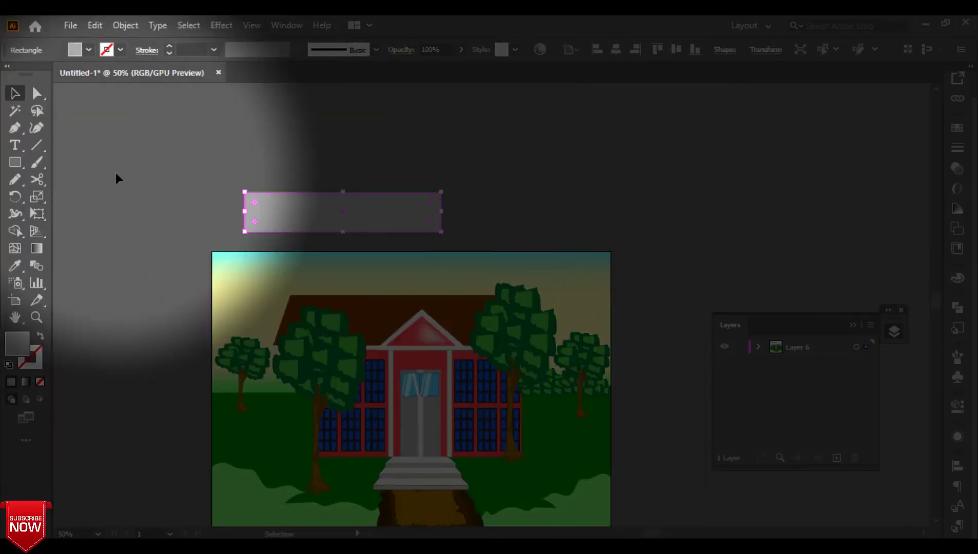
- Add the text "school" on the gray rectangle and stretch it to fill the rectangle's width and height
key("t")
left_click(287, 207)
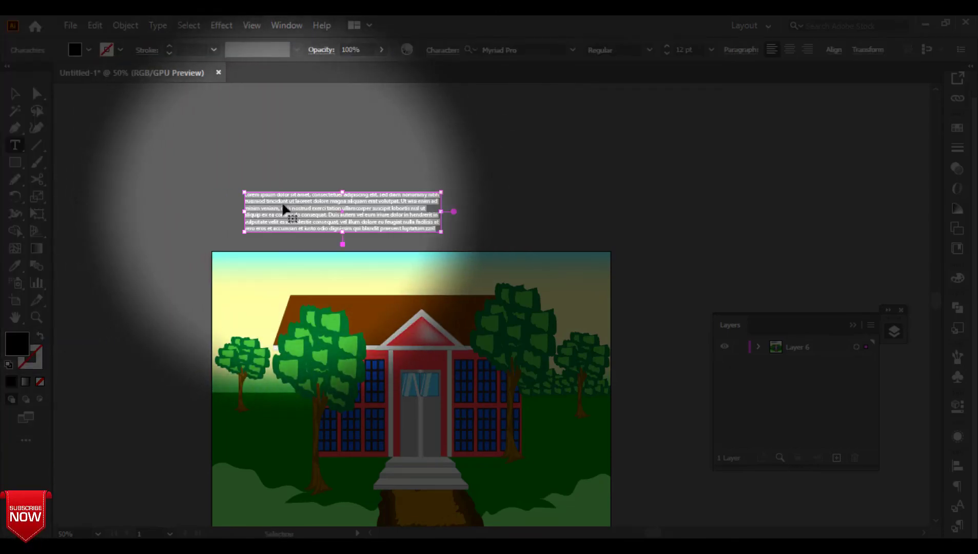
type("Lorem ipsum")
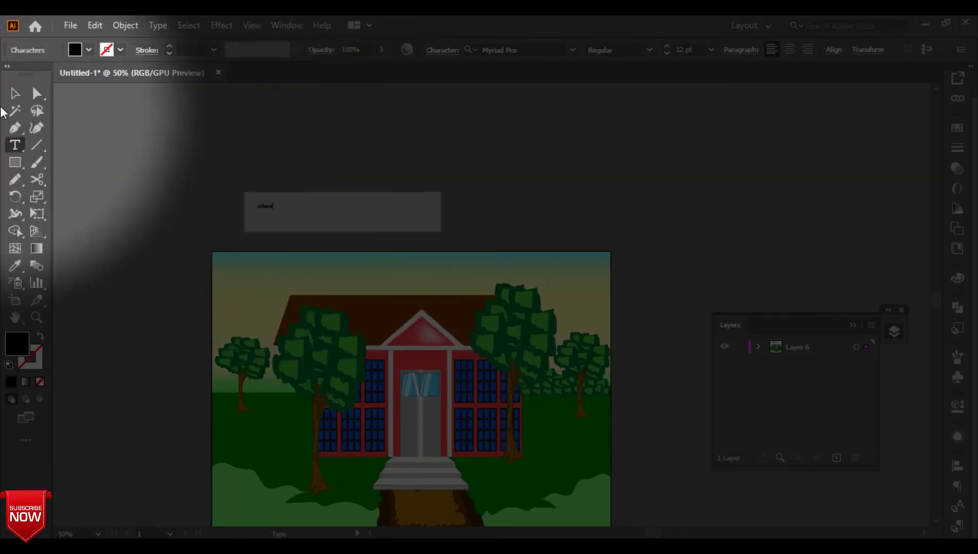
left_click(14, 93)
left_click_drag(274, 211, 421, 236)
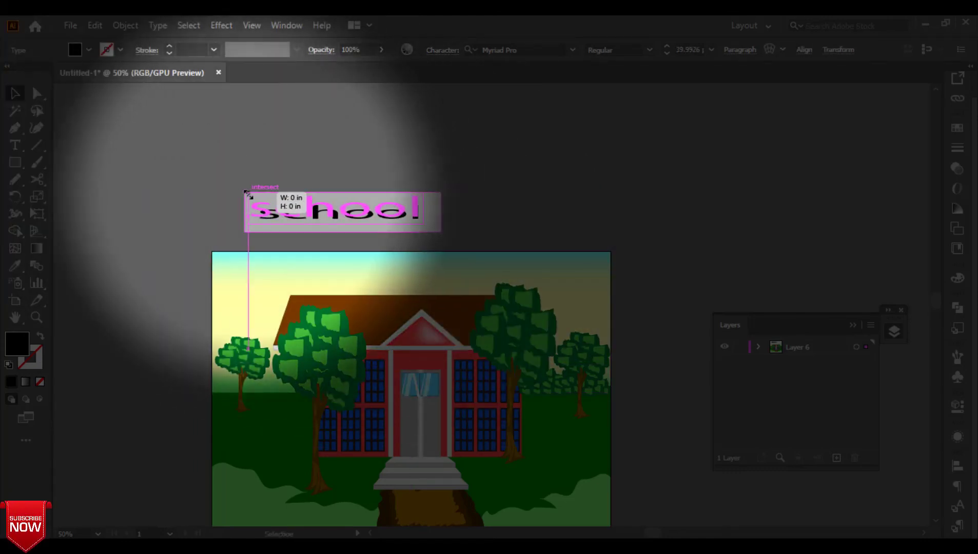
left_click_drag(249, 195, 245, 192)
left_click_drag(425, 225, 441, 232)
left_click(483, 172)
- Select the school sign with its rectangle, scale it down and place it between the columns just above the door
left_click_drag(482, 172, 202, 234)
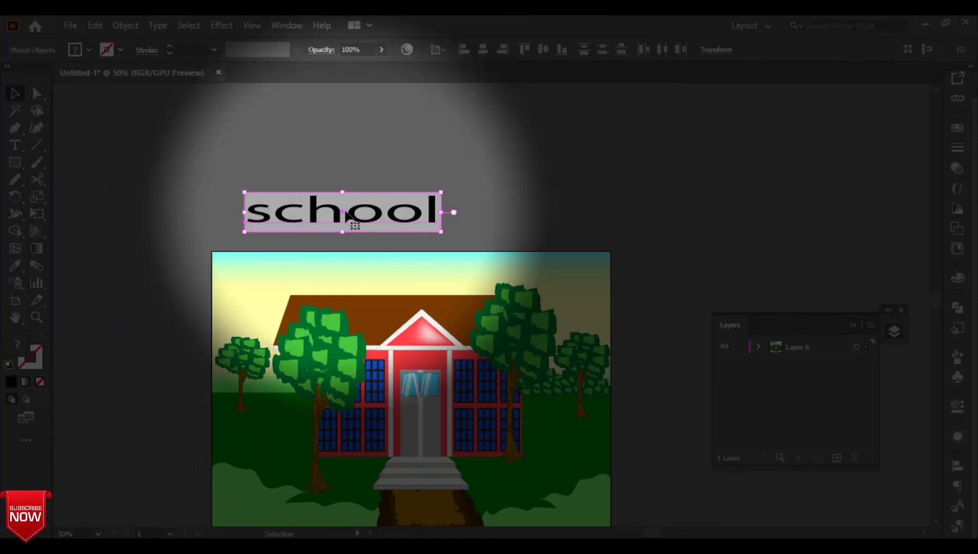
left_click_drag(348, 216, 427, 352)
key("ctrl+equal")
key("ctrl+equal")
key("ctrl+equal")
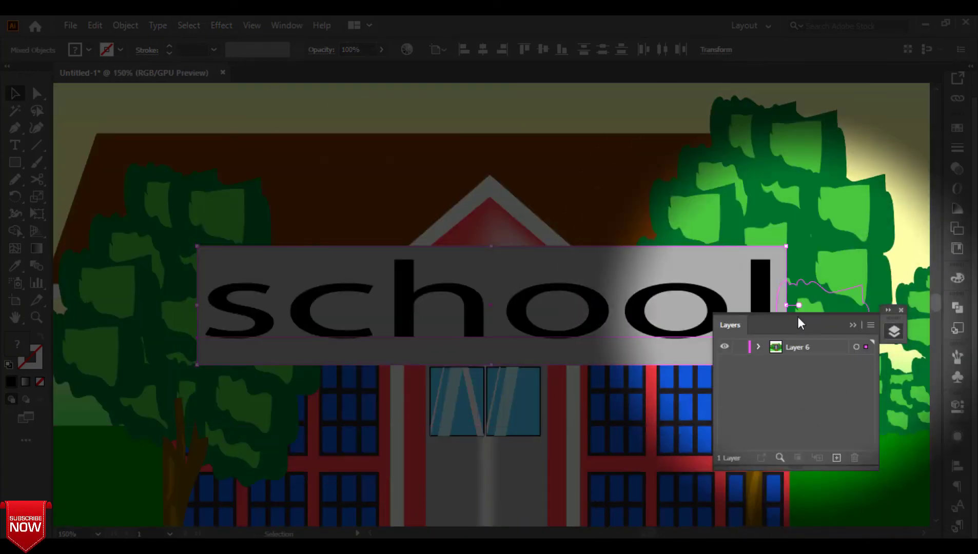
left_click(894, 331)
left_click_drag(197, 246, 612, 330)
left_click_drag(700, 340, 487, 317)
left_click(578, 121)
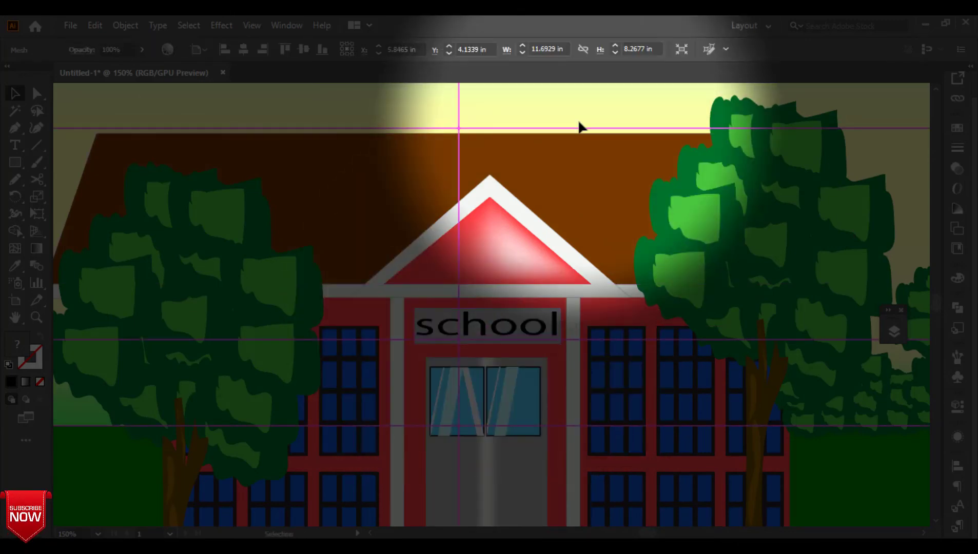
key("ctrl+0")
left_click(739, 175)
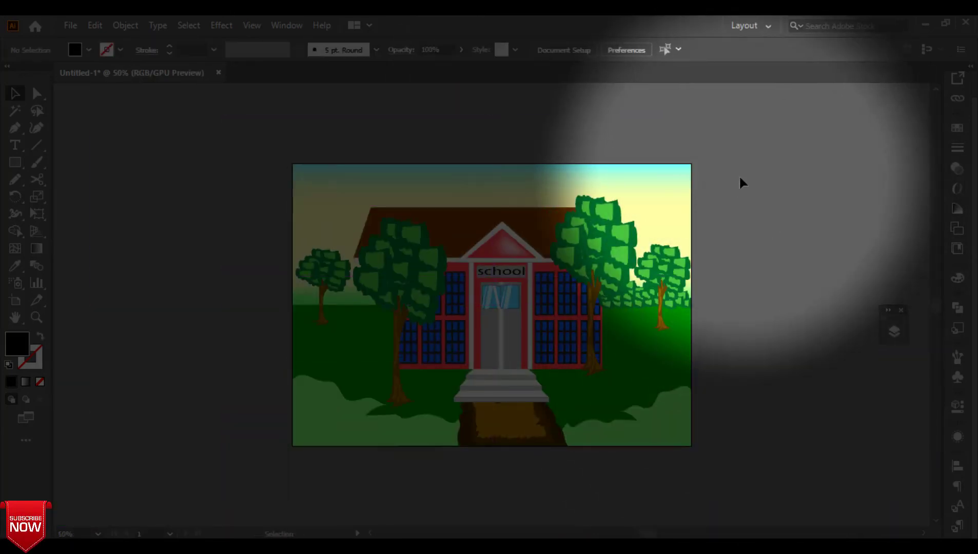
- Copy a leaf cluster from the right hedge to the horizon at the artboard's left edge and stack a second one on it
key("ctrl+=")
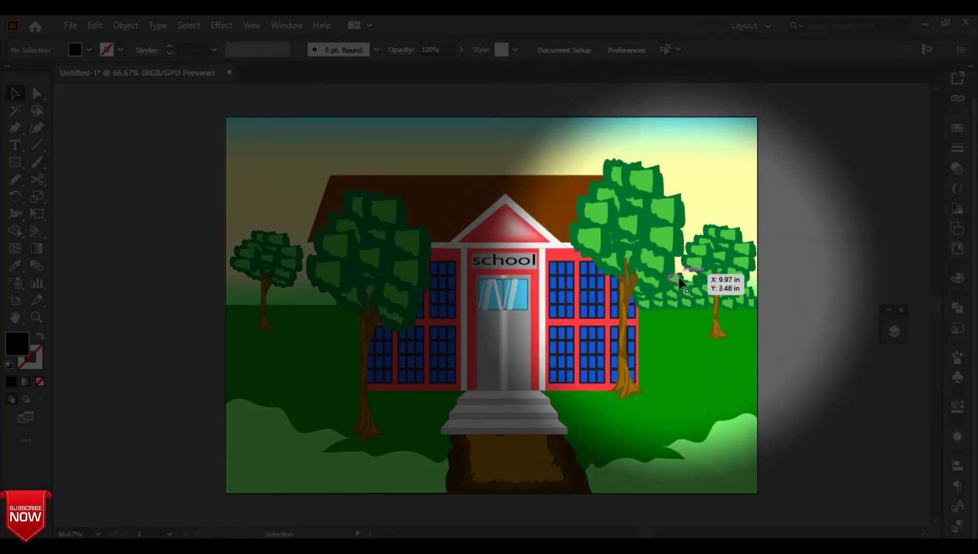
left_click_drag(688, 283, 239, 305)
left_click(169, 277)
key("ctrl+=")
key("ctrl+=")
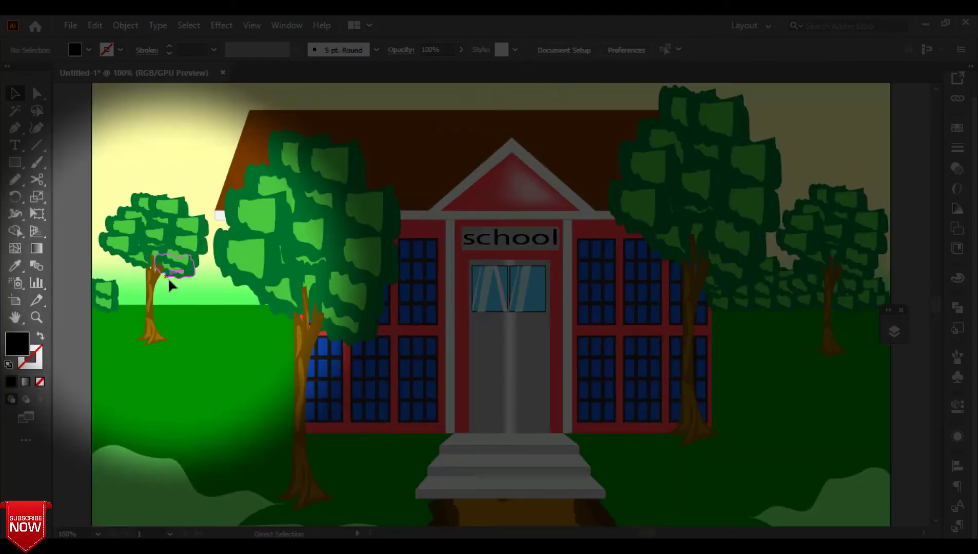
- Duplicate the left leaf clusters along the horizon to extend the hedge behind the small tree's trunk
left_click_drag(169, 280, 632, 280)
left_click_drag(263, 257, 213, 333)
left_click(336, 354)
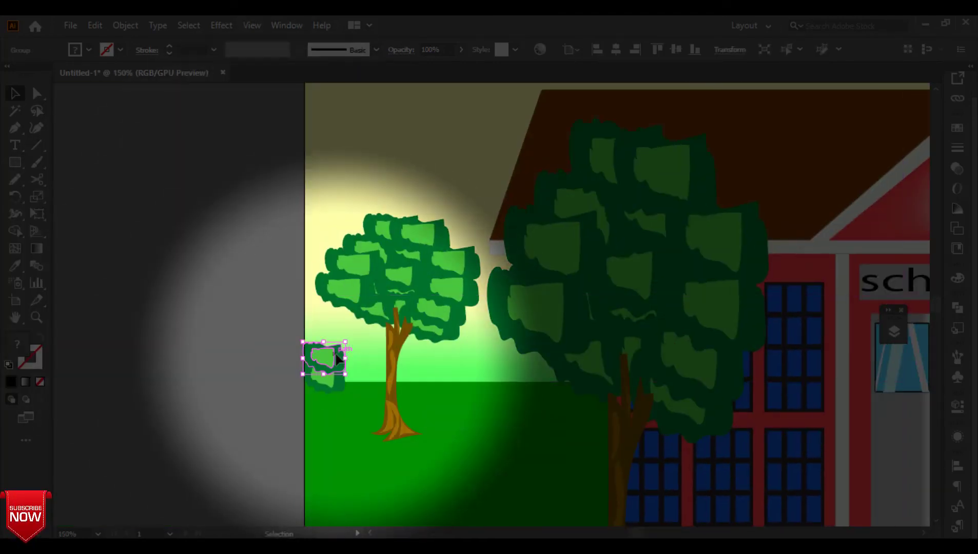
key("ctrl+shift+g")
left_click(365, 362)
mouse_move(330, 354)
left_mouse_down()
mouse_move(345, 359)
mouse_move(329, 355)
left_mouse_up()
left_click(360, 362)
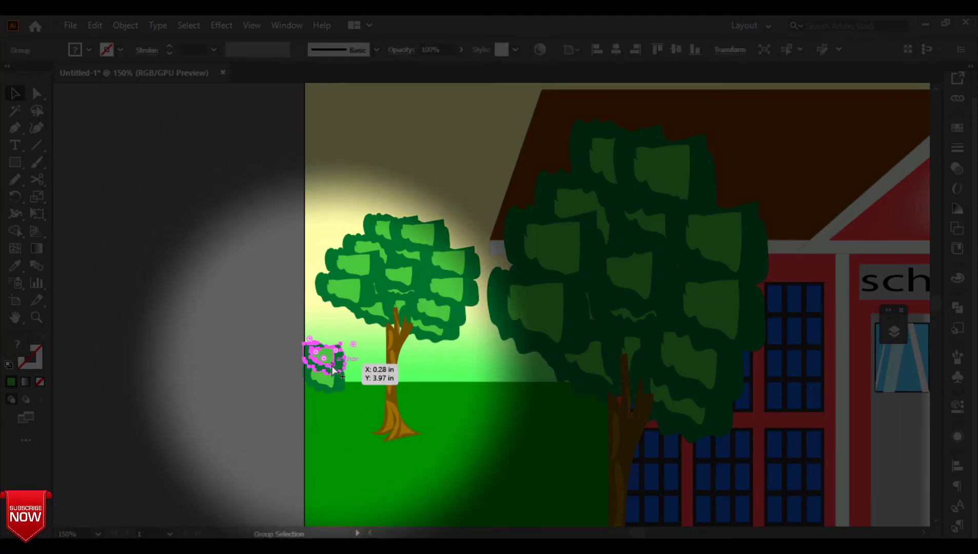
left_click_drag(346, 370, 426, 363)
left_click_drag(330, 344, 443, 364)
key("ctrl+z")
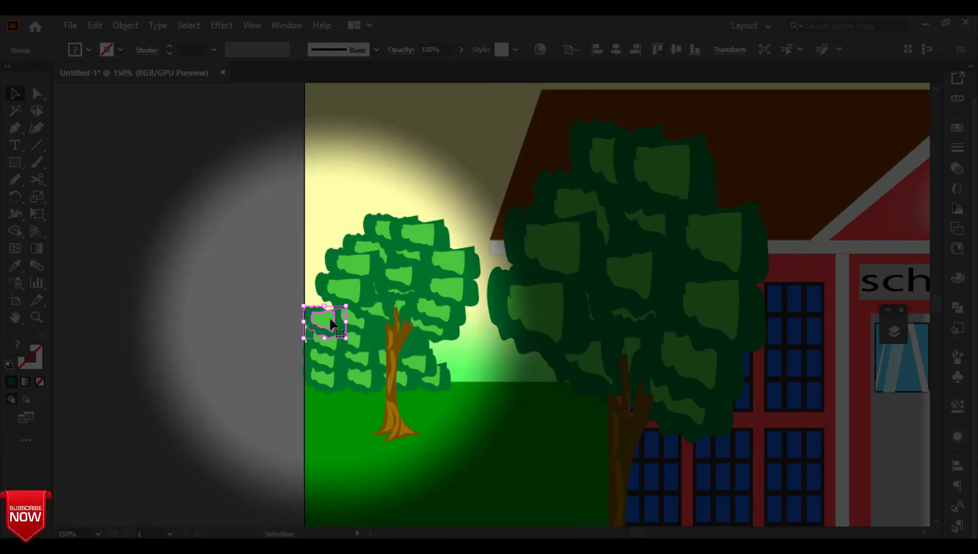
- Copy more leaf clusters to continue the left hedge from the small tree to the large tree
left_click_drag(330, 322, 482, 373)
left_click_drag(482, 373, 481, 313)
left_click_drag(482, 313, 483, 323)
left_click_drag(484, 323, 510, 354)
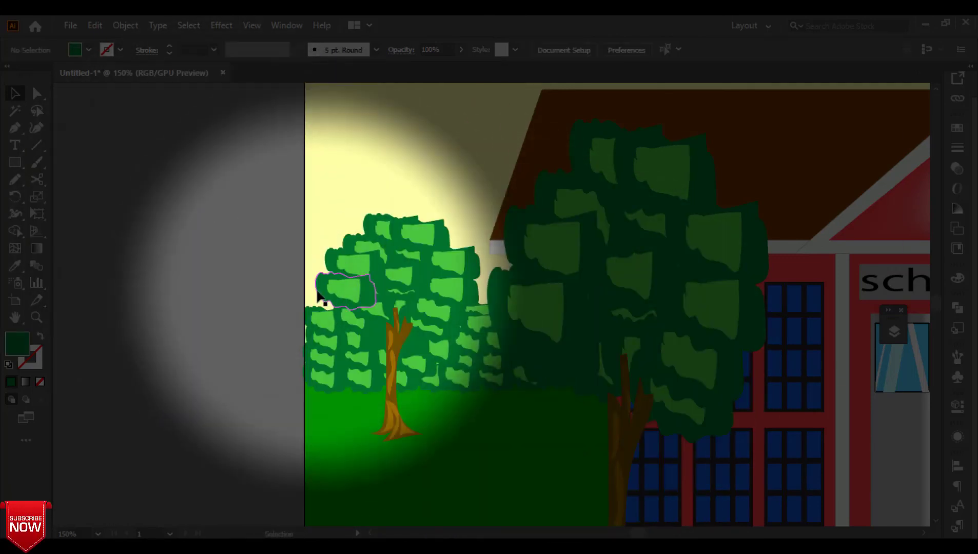
- Resize a light green leaf highlight at the left hedge's end beside the large tree and change its stacking order
left_click(321, 317)
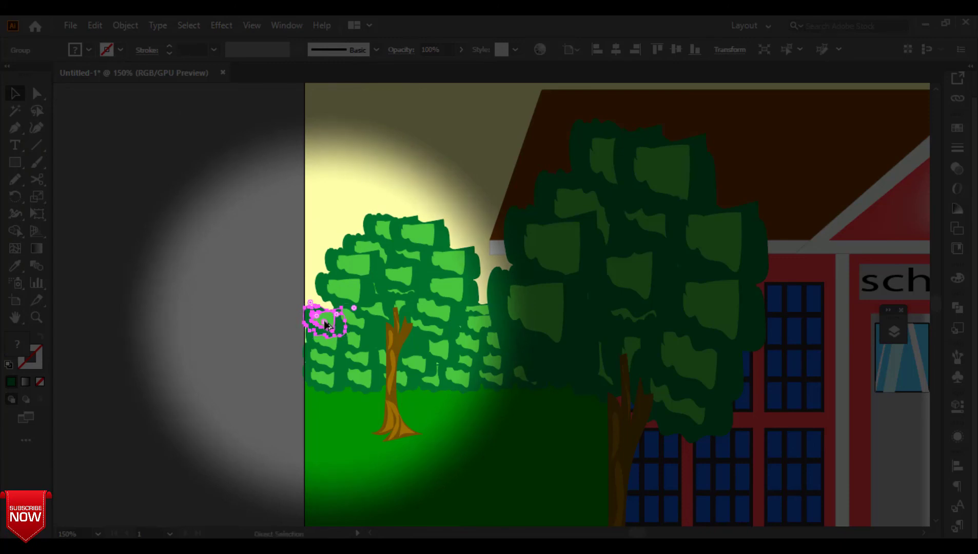
left_click(273, 303)
left_click_drag(323, 324, 514, 333)
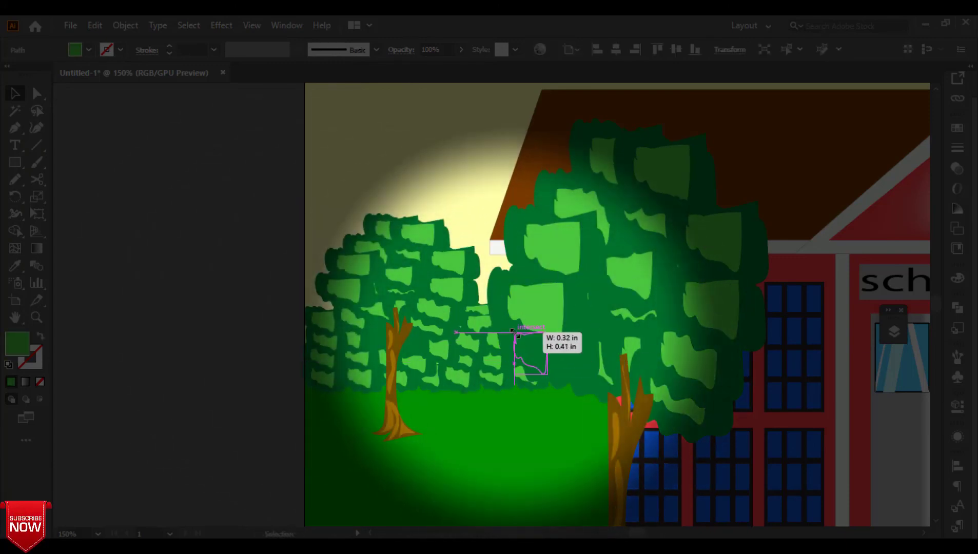
right_click(538, 358)
left_click(749, 285)
left_click(263, 286)
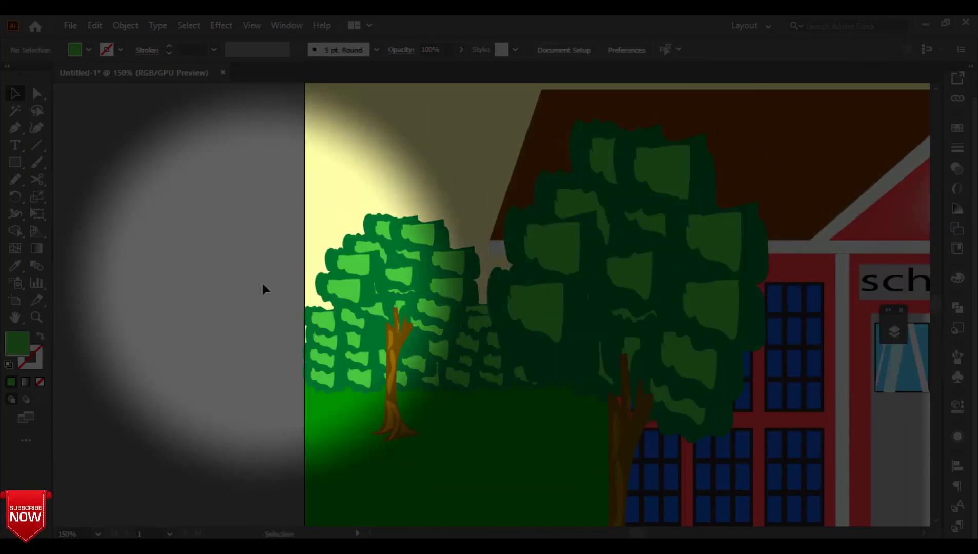
- Try a black outline on the small tree at the artboard's left side
left_click_drag(376, 230, 250, 352)
left_click(280, 369)
left_click(37, 360)
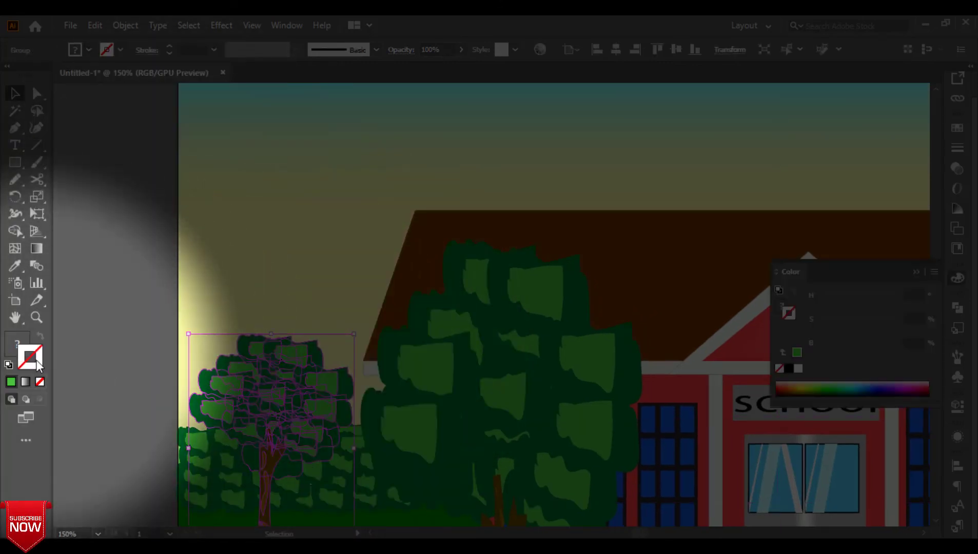
left_click(10, 382)
left_click_drag(878, 346, 821, 347)
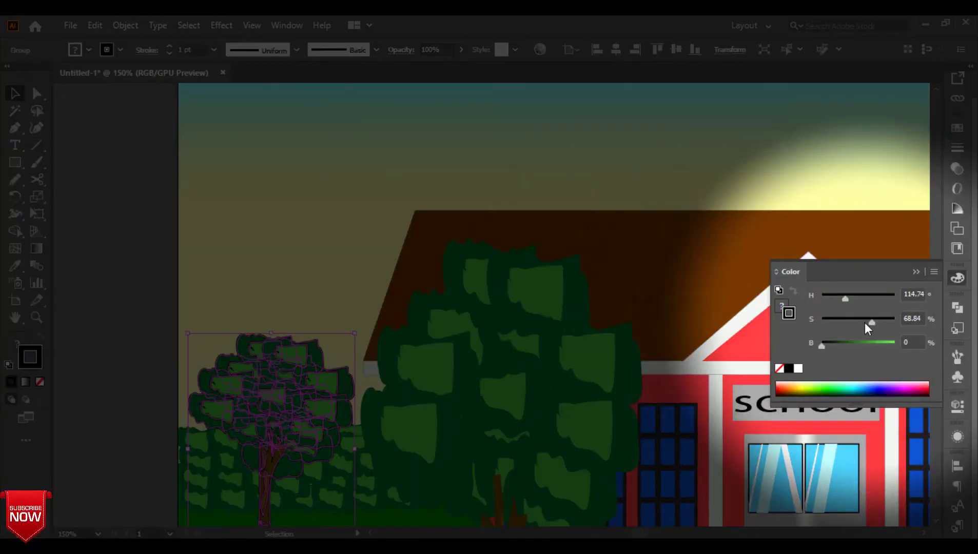
left_click(127, 228)
- Reduce the small left tree's outline weight until the stroke is removed
left_click(280, 376)
left_click(169, 53)
left_click(150, 254)
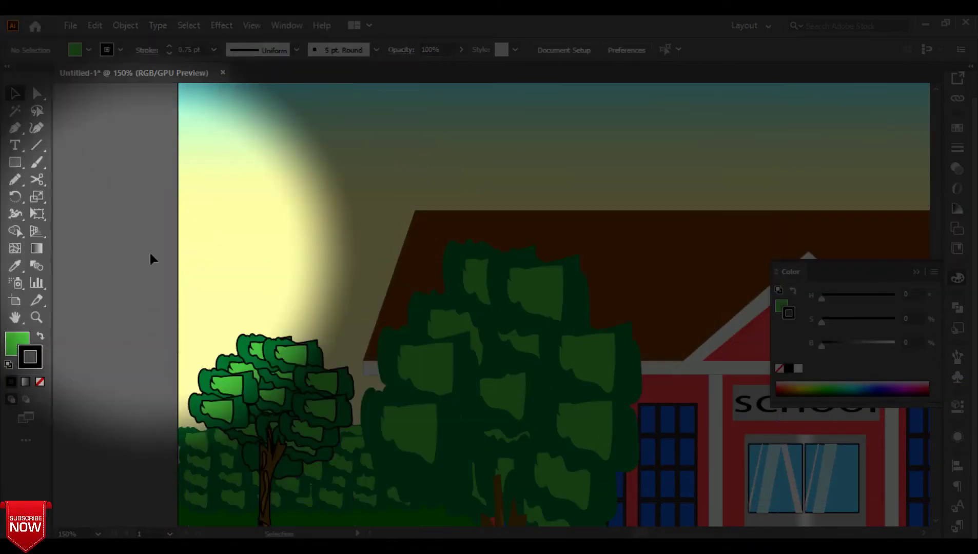
left_click(244, 369)
left_click(169, 54)
left_click(72, 229)
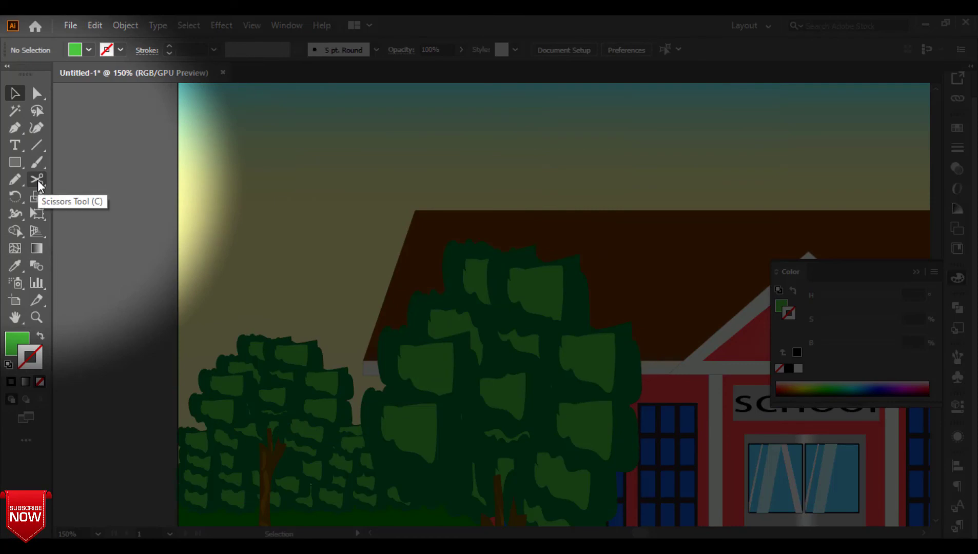
- Group all the artwork of the school scene and close the floating Color and Layers panels
key("ctrl+minus")
key("ctrl+minus")
key("ctrl+minus")
left_click(916, 272)
left_click_drag(873, 169, 103, 551)
right_click(480, 388)
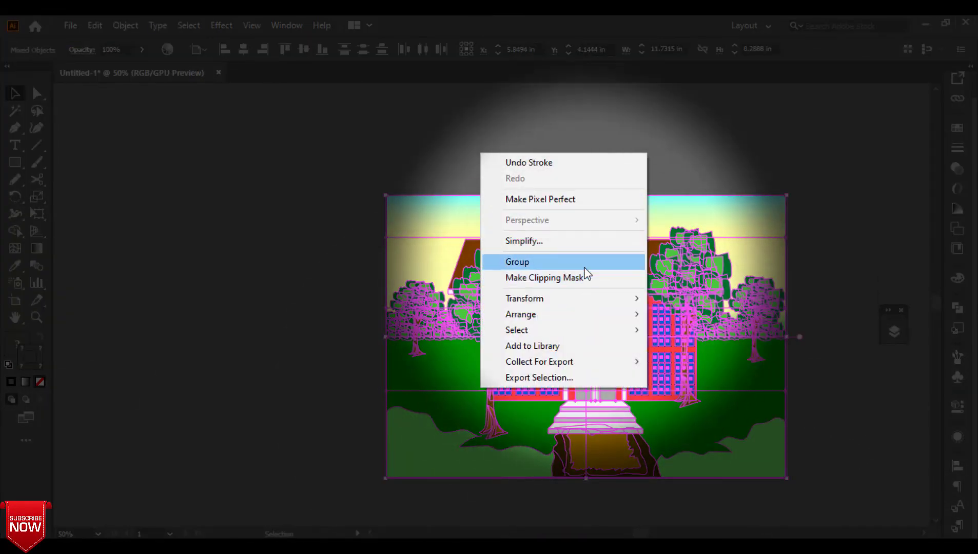
left_click(584, 268)
left_click(842, 197)
left_click(901, 310)
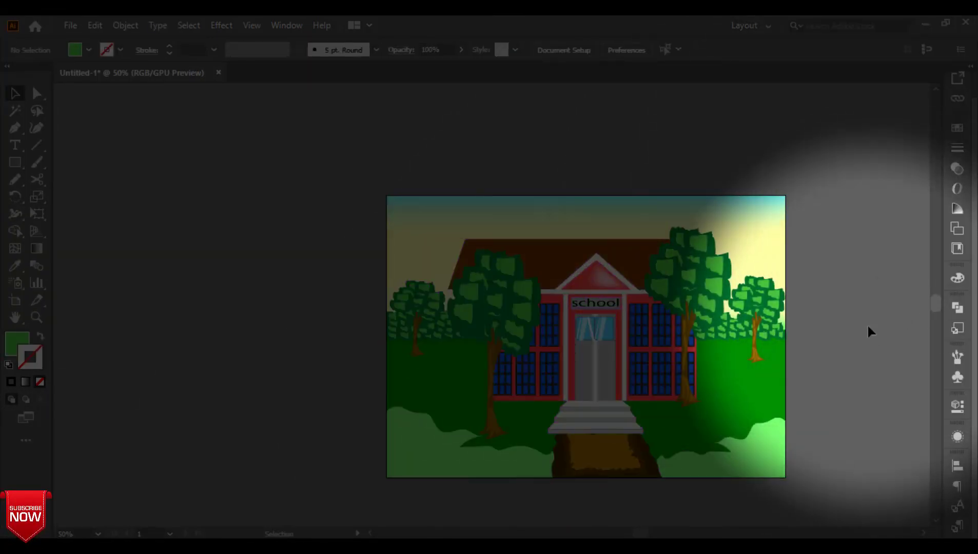
- Draw a horizontal fence rail about 4.2 by 0.3 in across the lower-left lawn and fill it with the roof's brown
key("ctrl+plus")
left_click_drag(741, 378, 625, 340)
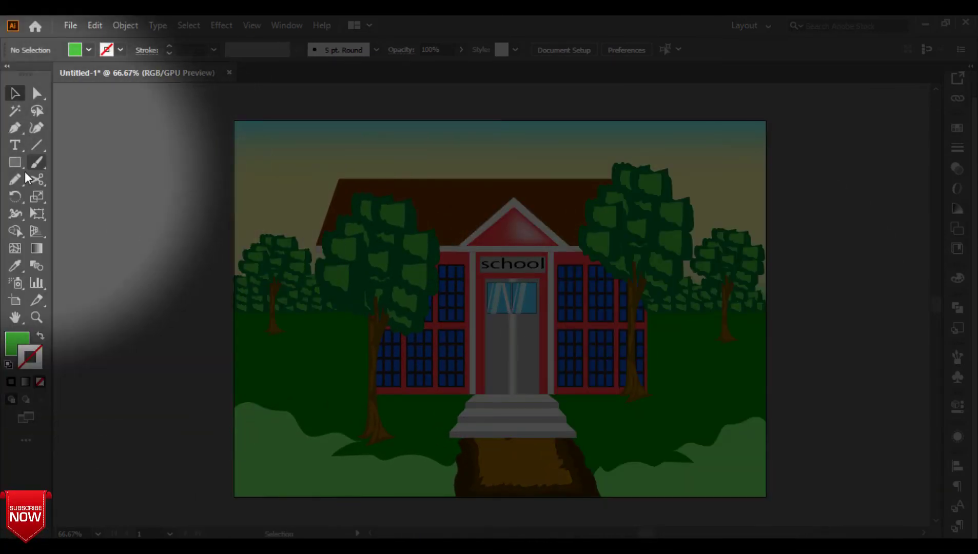
left_click(15, 128)
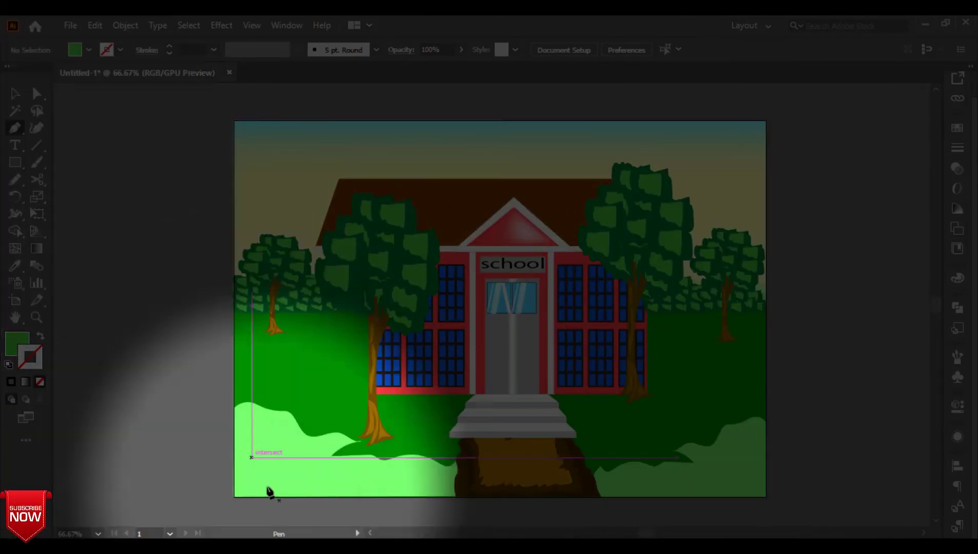
left_click(234, 417)
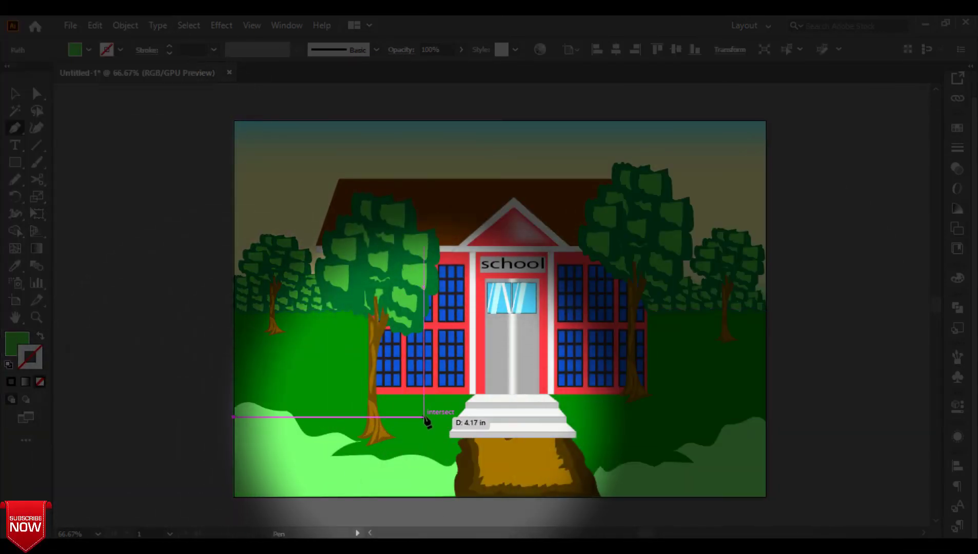
left_click(425, 433)
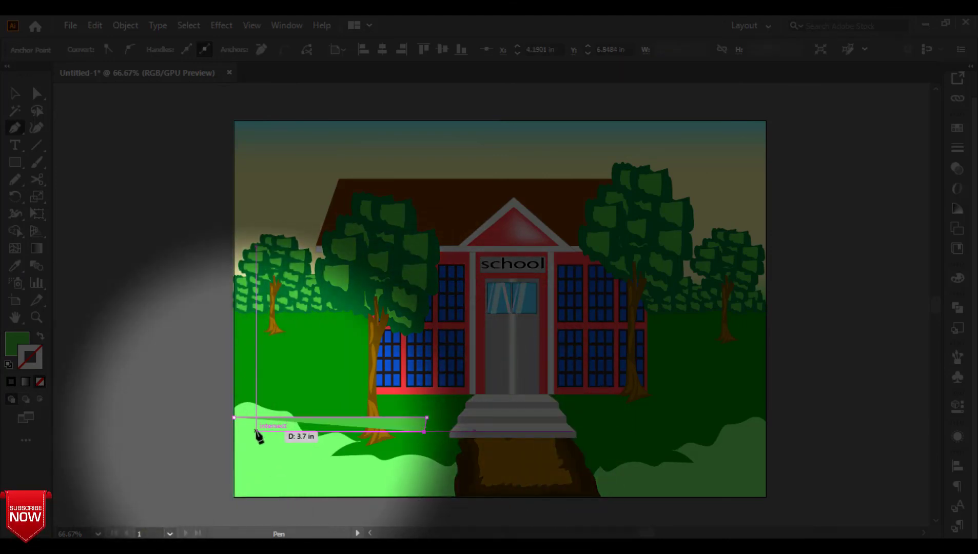
key("z")
key("ctrl+z")
key("p")
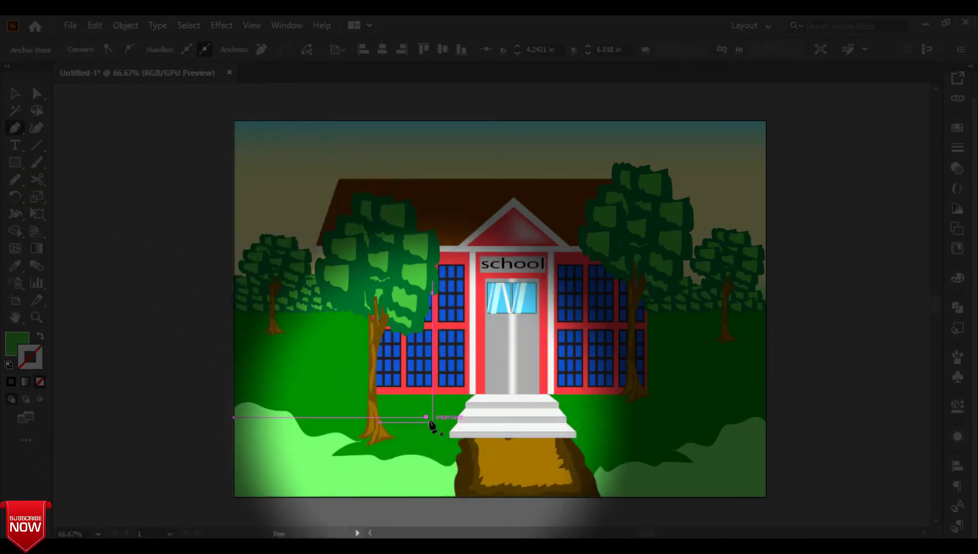
left_click(427, 433)
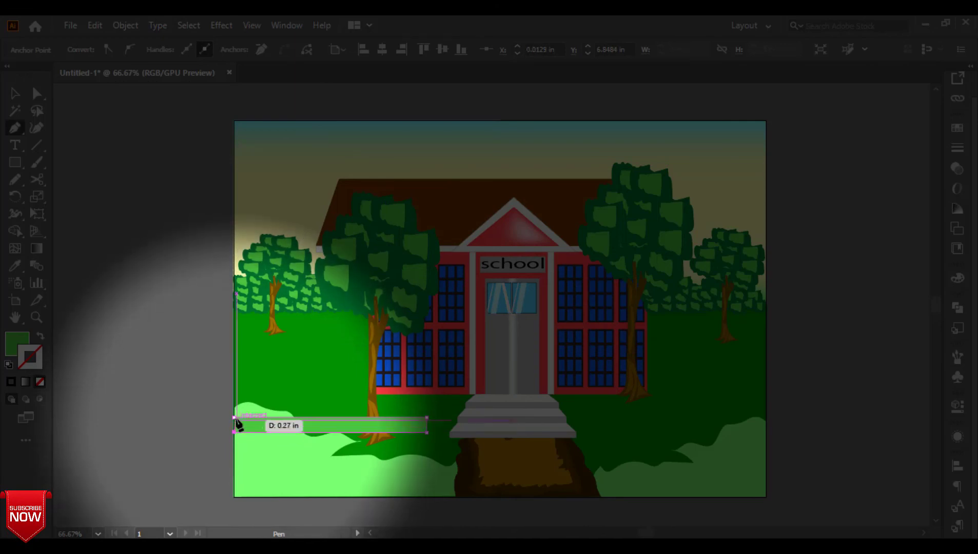
left_click(235, 419)
key("i")
left_click(481, 212)
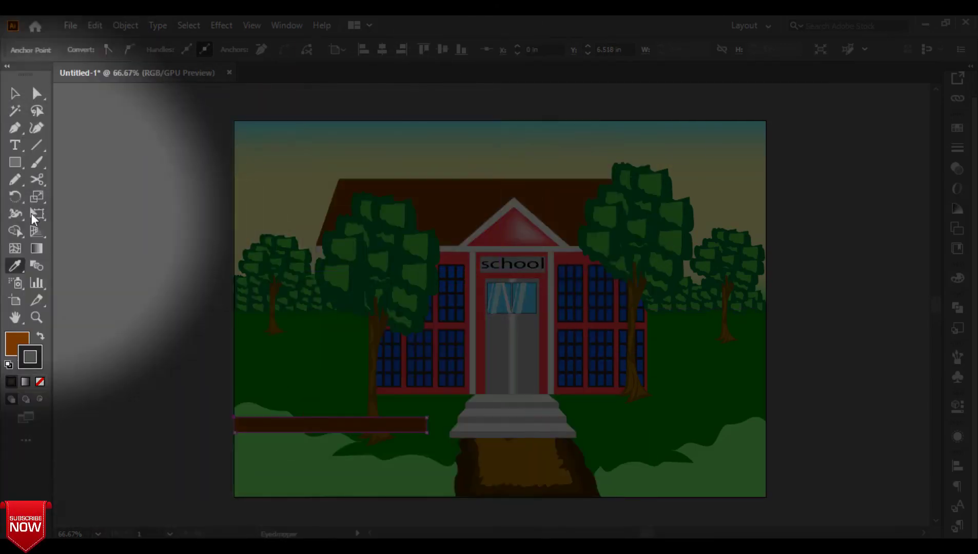
- Copy the brown rail, rotate it upright, and scale it down into a fence post near the artboard's left edge
left_click(16, 94)
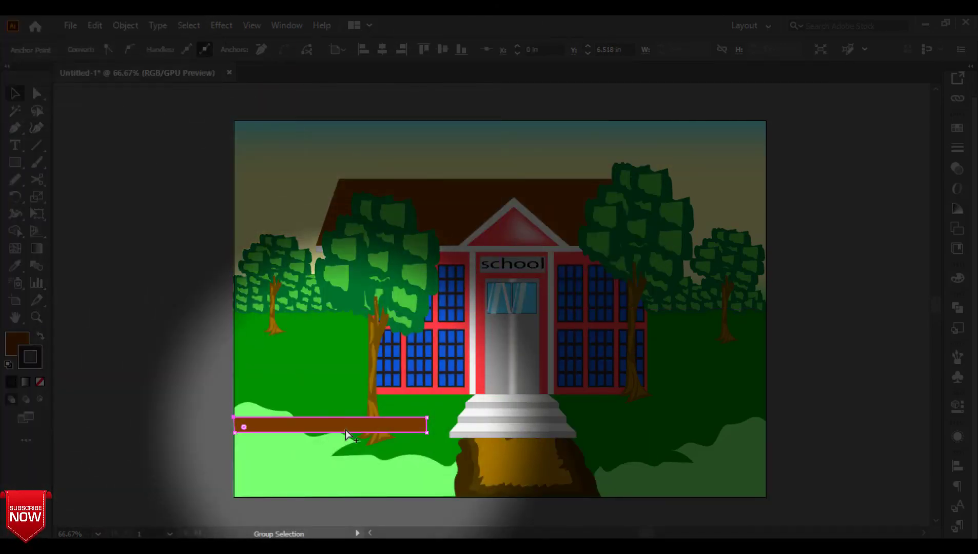
left_click_drag(346, 436, 249, 451)
left_click_drag(328, 446, 256, 418)
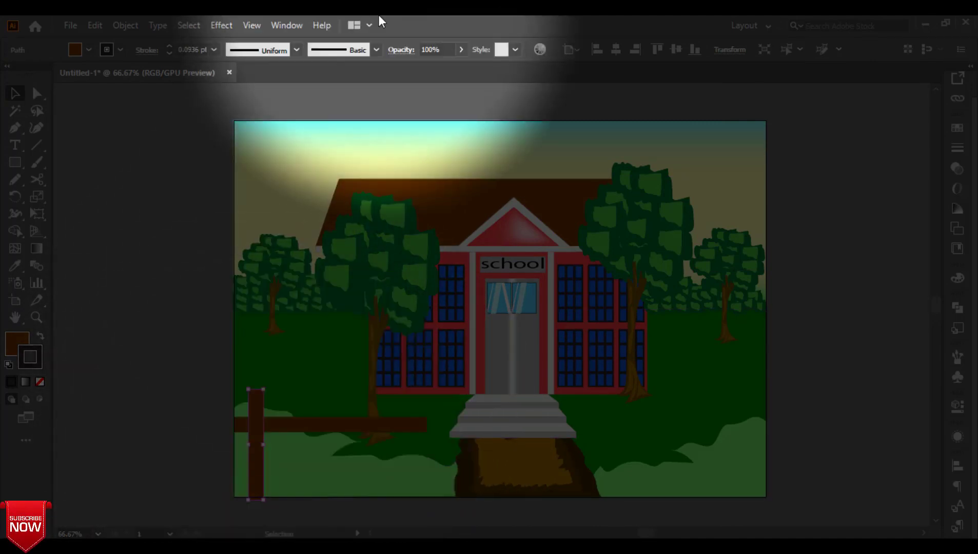
key("Up")
key("Up")
key("Up")
key("Up")
left_click(193, 236)
left_click(263, 429)
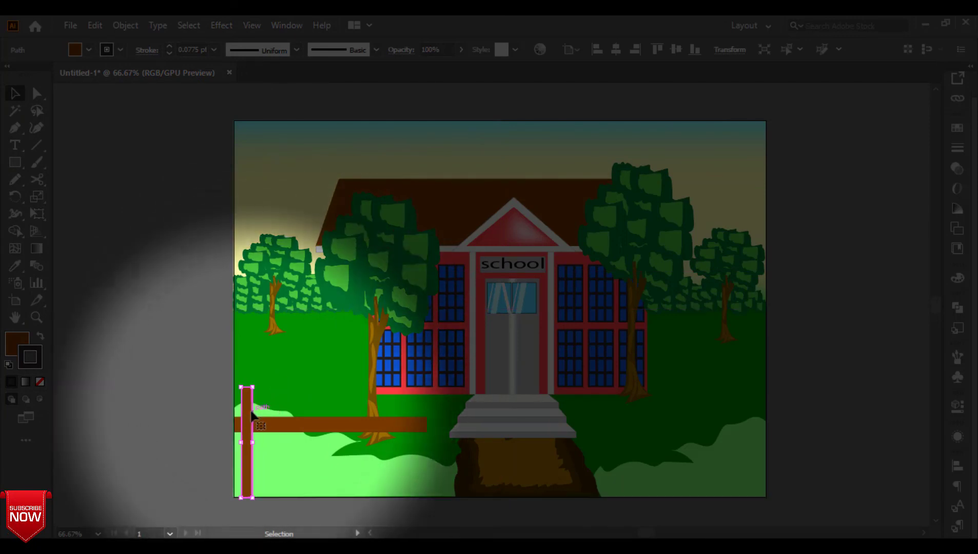
- Round the two top corners of the fence post
left_click(37, 93)
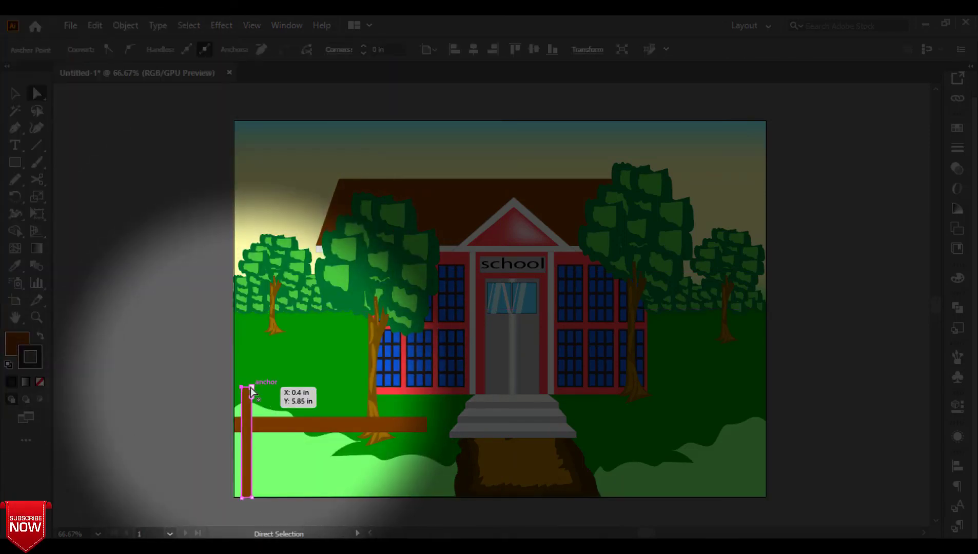
left_click(251, 388, "shift")
left_click_drag(251, 398, 255, 404)
- Duplicate the rounded post at equal spacing along the rail to make seven fence posts
left_click(15, 94)
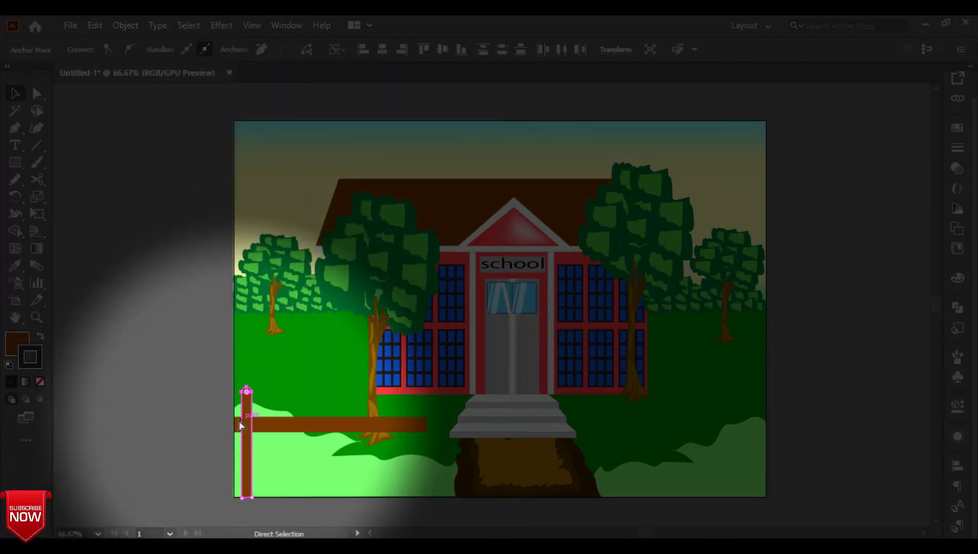
left_click_drag(247, 462, 272, 463)
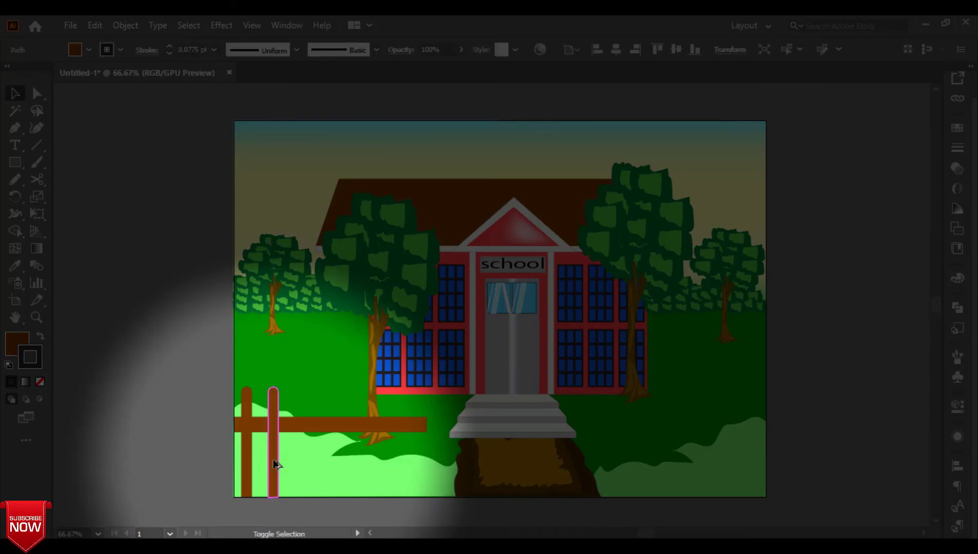
key("ctrl+d")
key("ctrl+d")
key("ctrl+d")
key("ctrl+d")
key("ctrl+d")
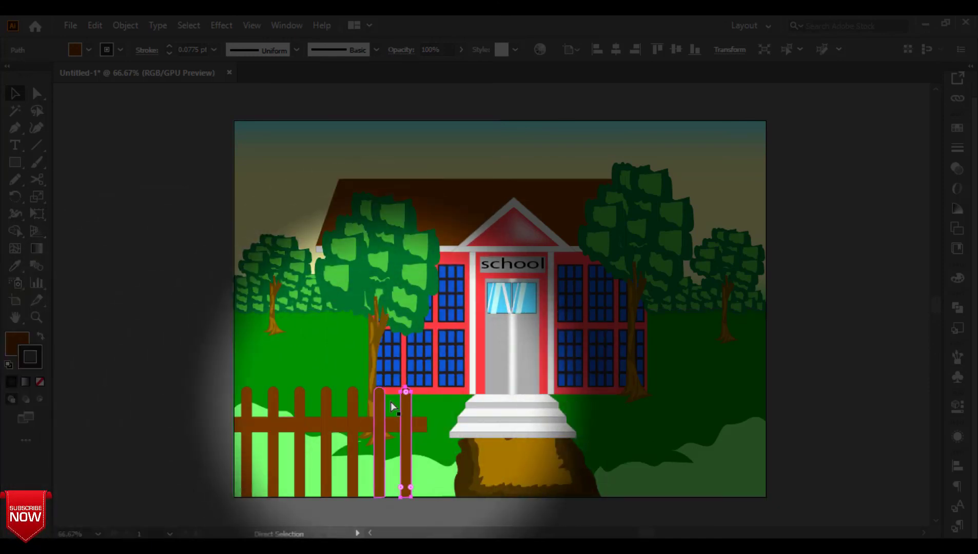
- Group the rail with its posts and copy the fence to the lawn at the artboard's right edge
left_click(379, 435, "shift")
left_click(391, 429, "shift")
left_click(355, 429, "shift")
left_click(327, 428, "shift")
left_click(302, 427, "shift")
left_click(273, 426, "shift")
left_click(248, 424, "shift")
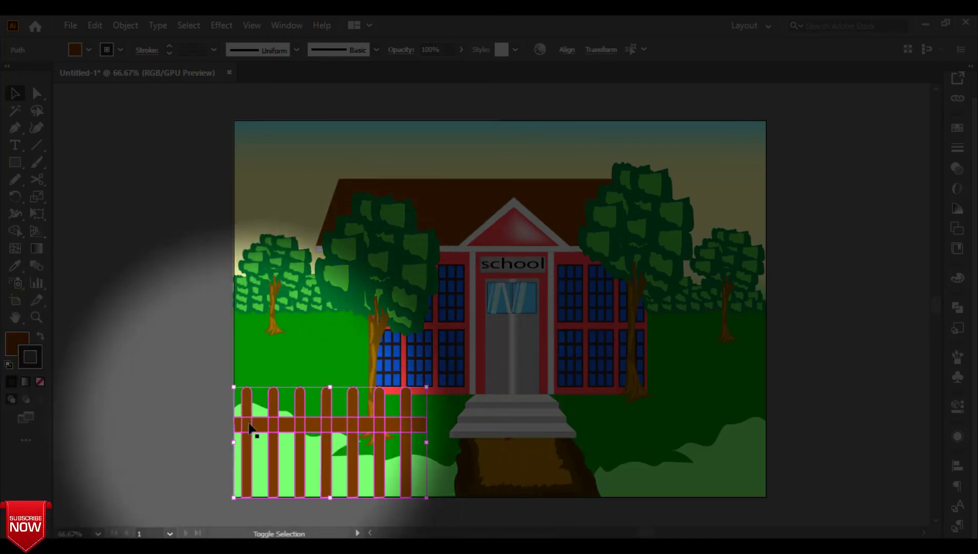
right_click(250, 423)
left_click(313, 213)
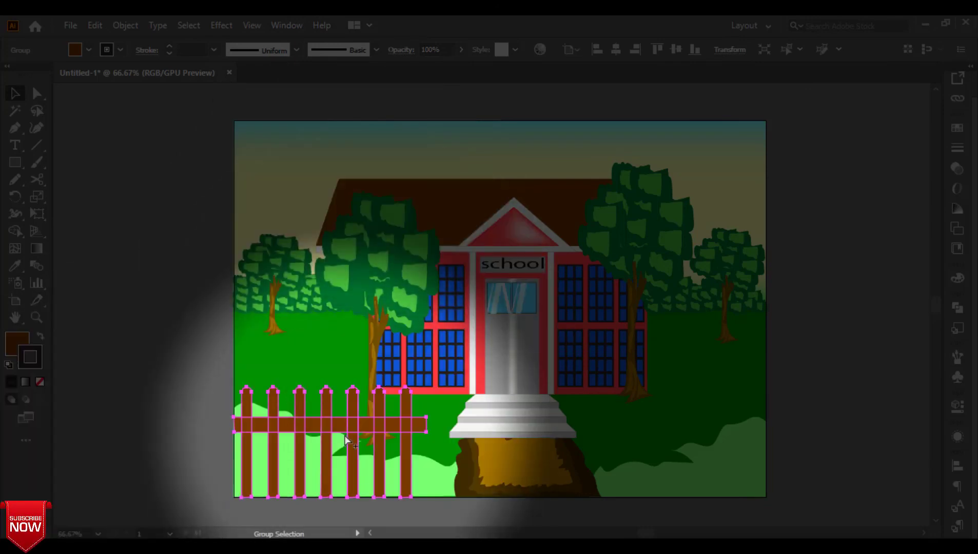
left_click_drag(342, 428, 680, 428)
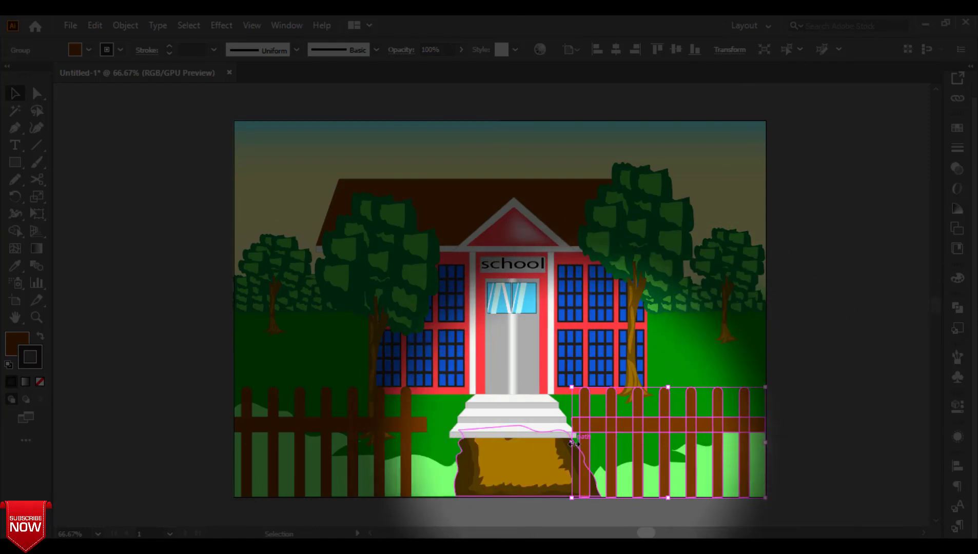
- Try moving the copied fence over the left fence and stretching it wider
left_click_drag(573, 443, 809, 458)
left_click_drag(740, 447, 215, 451)
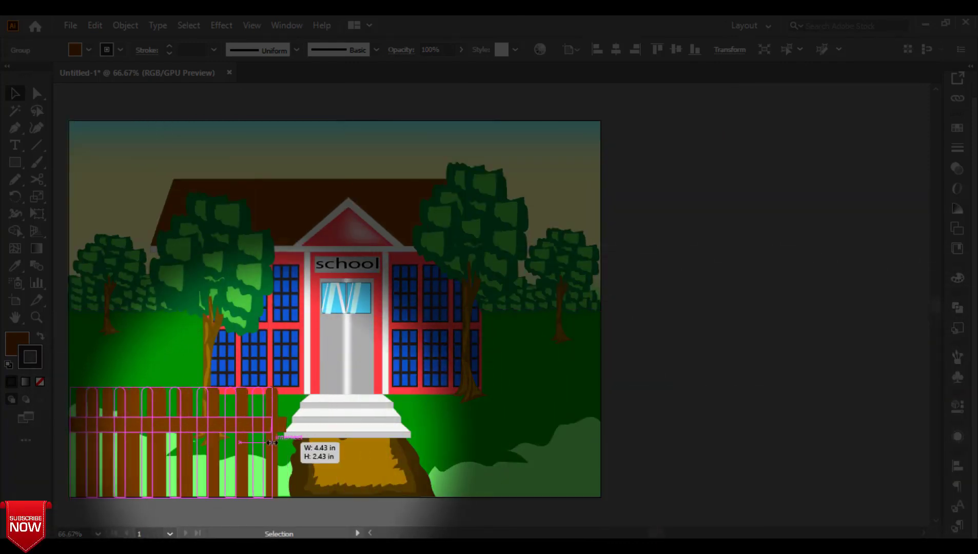
left_click_drag(70, 442, 236, 440)
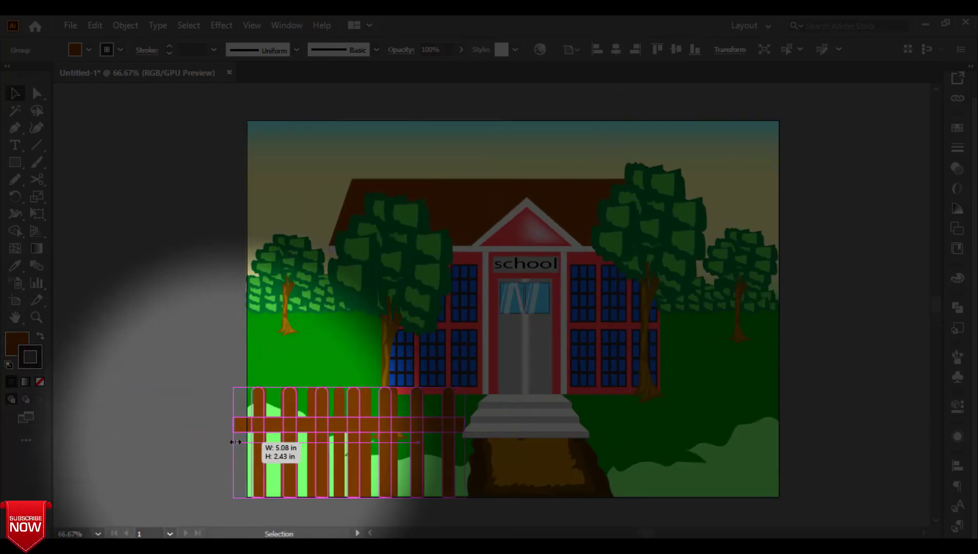
left_click(188, 448)
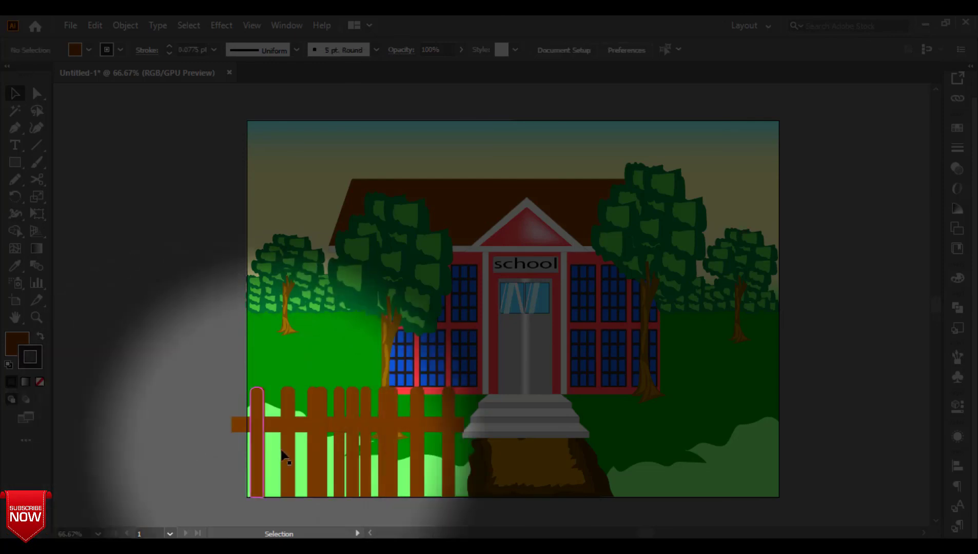
- Place the fence copy flush with the artboard's right edge, reaching the walkway beside the steps
left_click_drag(291, 450, 589, 443)
left_click(831, 396)
left_click(575, 437)
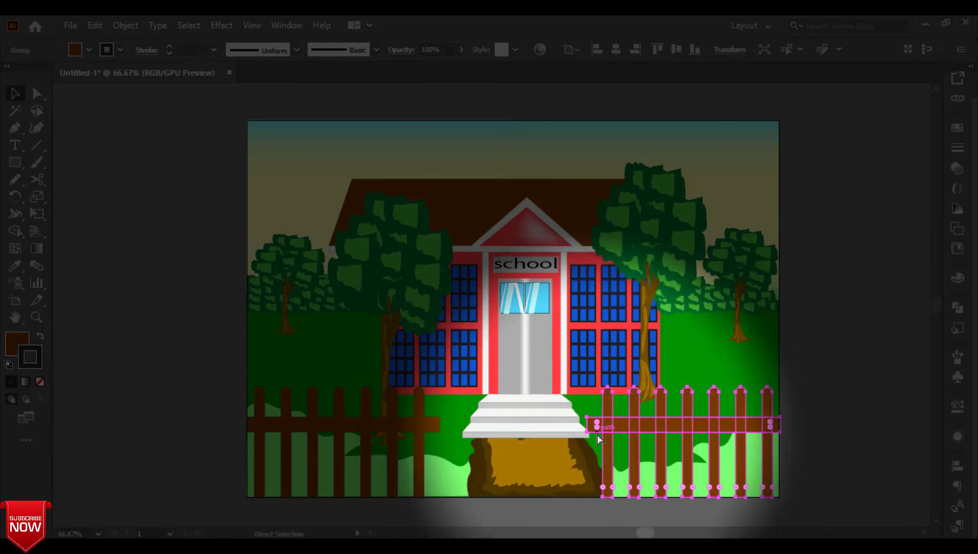
left_click(823, 376)
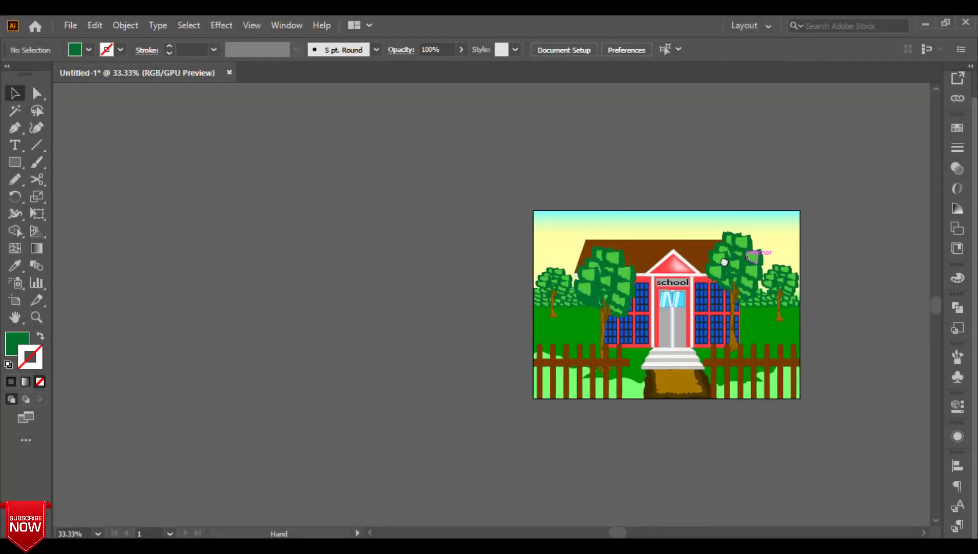
- Group all the artwork of the school scene into one object and deselect it
left_click_drag(725, 263, 634, 271)
left_click(590, 314)
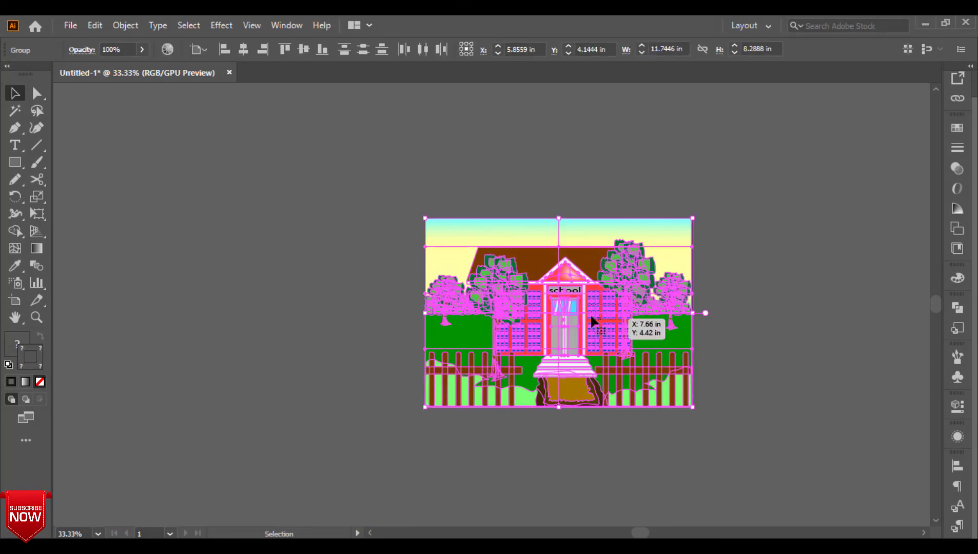
right_click(585, 308)
left_click(611, 181)
left_click(800, 250)
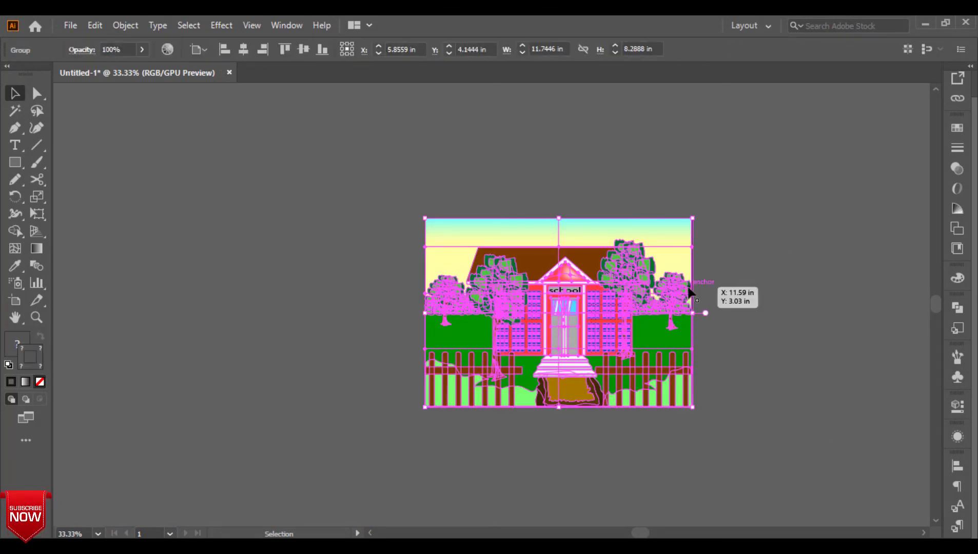
key("ctrl+plus")
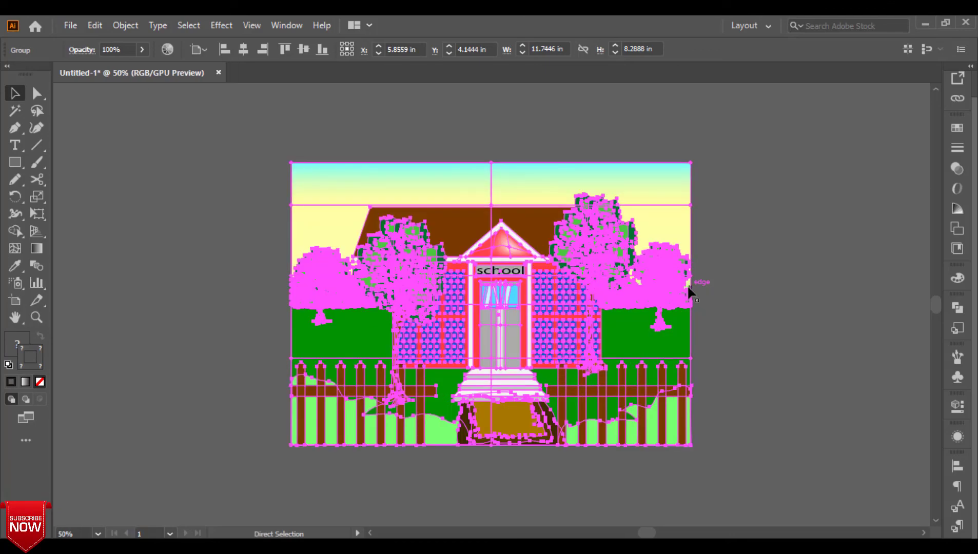
key("ctrl+plus")
key("ctrl+plus")
key("ctrl+minus")
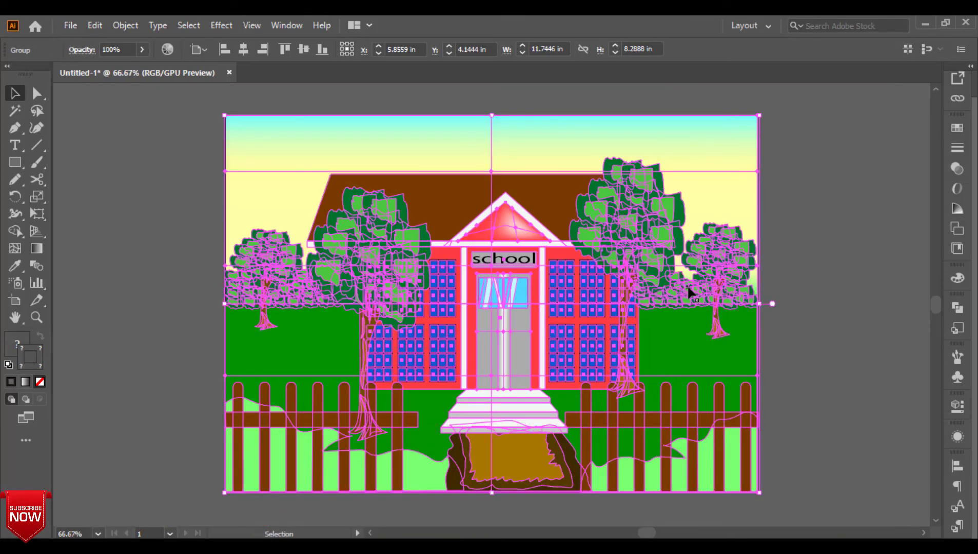
left_click(189, 370)
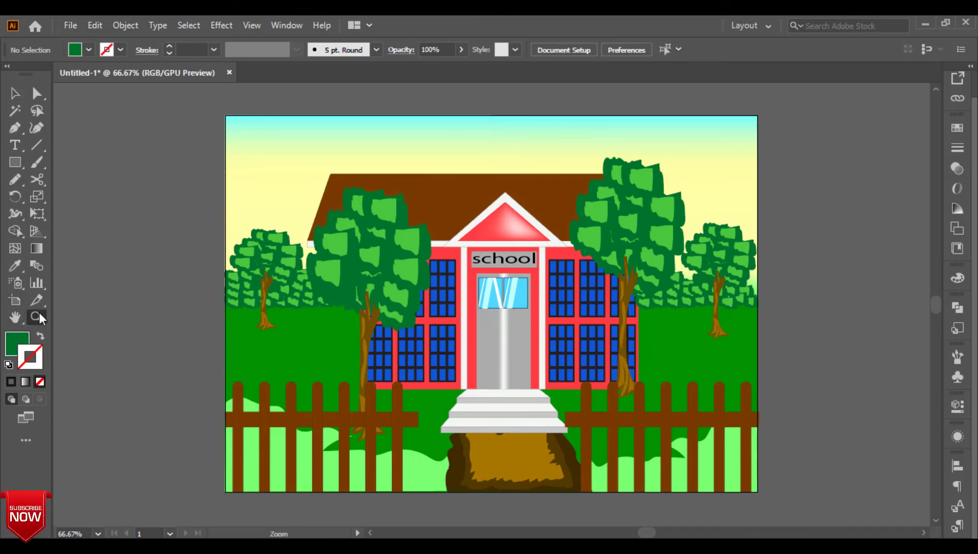
- Fit the grouped scene's left edge to the artboard's edge, making the group about 11.72 in wide, and deselect it
left_click_drag(464, 325, 495, 323)
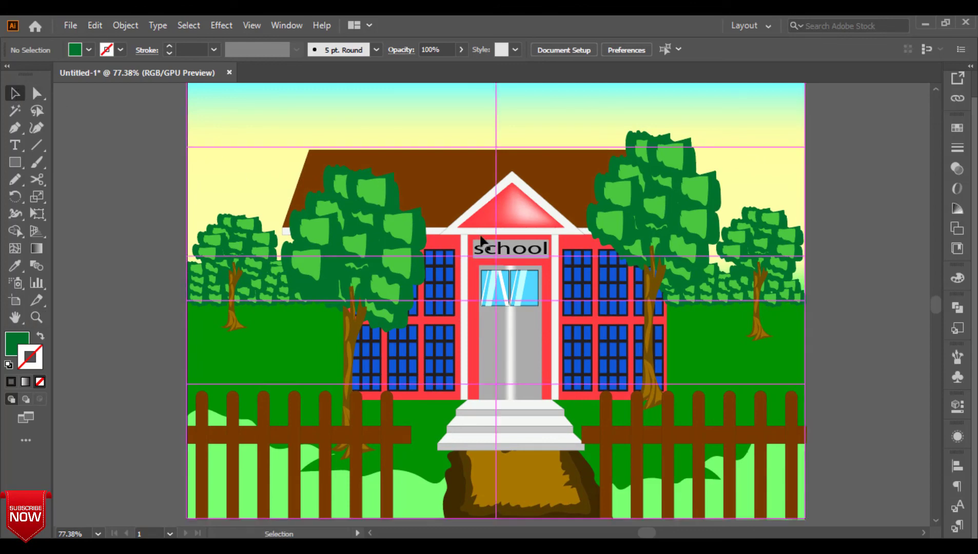
left_click(458, 262)
left_click_drag(188, 301, 187, 302)
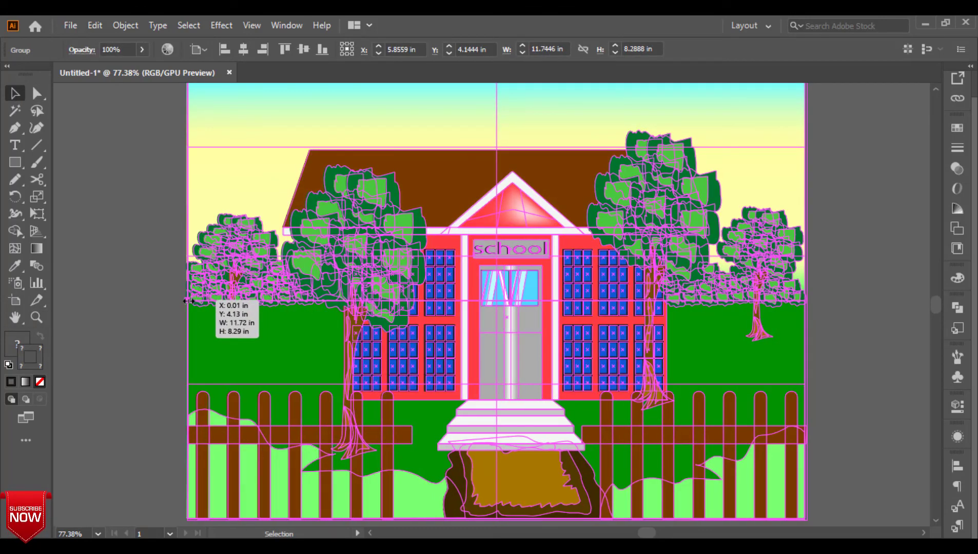
left_click_drag(499, 521, 501, 482)
left_click(496, 521)
left_click(514, 480)
left_click(582, 515)
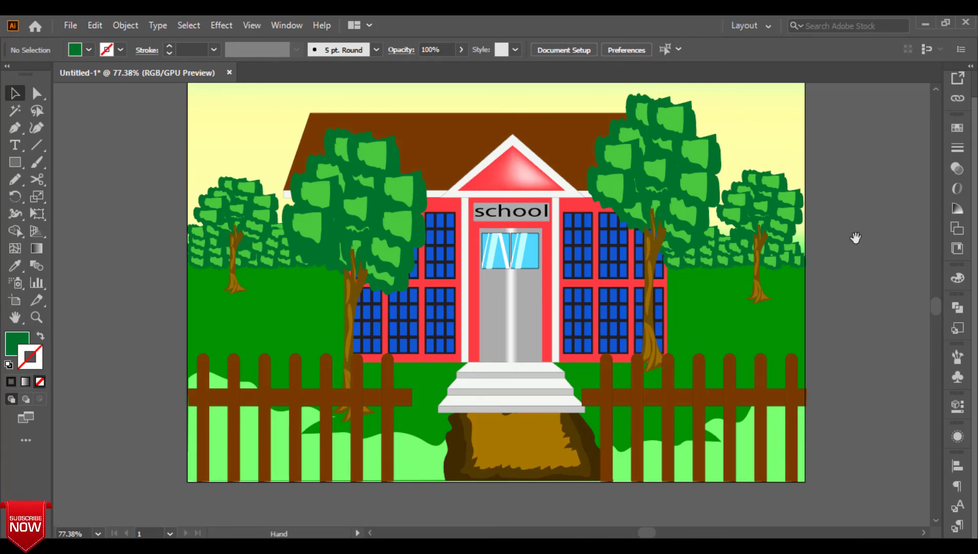
left_click_drag(855, 239, 873, 283)
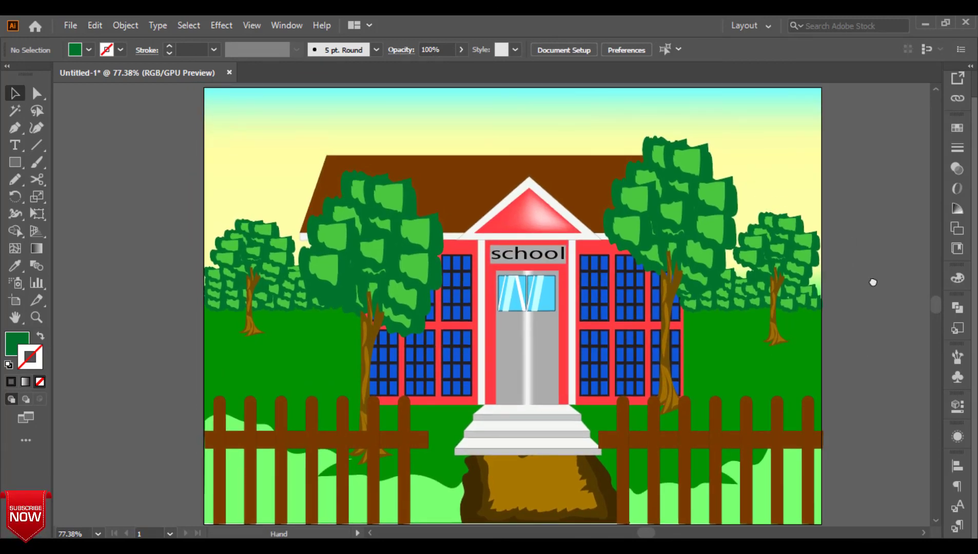